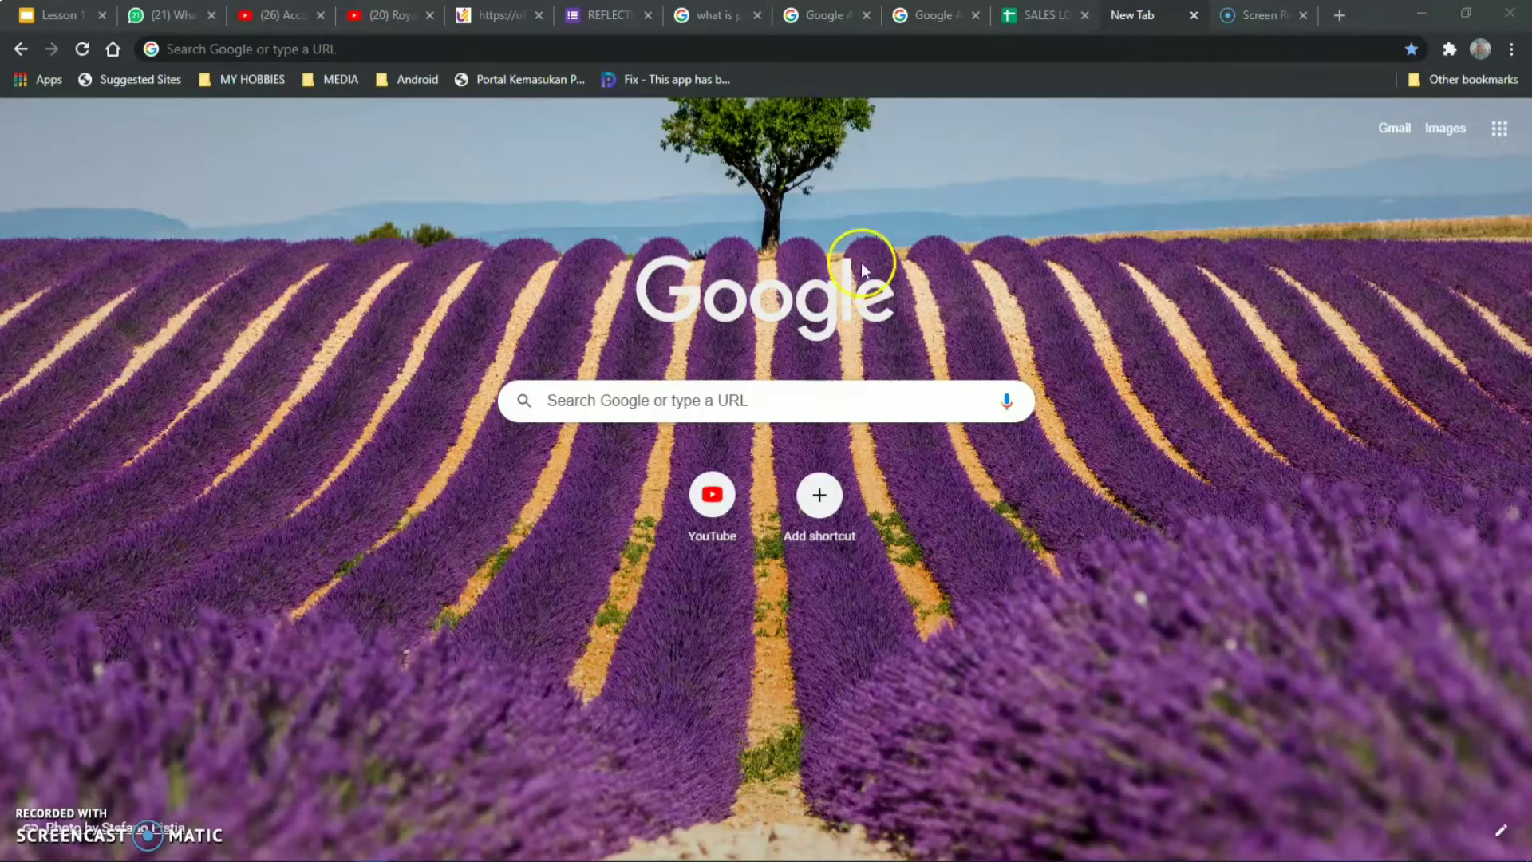
Switch to the SALES LOG SUHYELA BOUTIQUE SDN.BHD AUGUST 2020 spreadsheet tab.
{"action": "left_click", "coordinate": [1029, 17]}
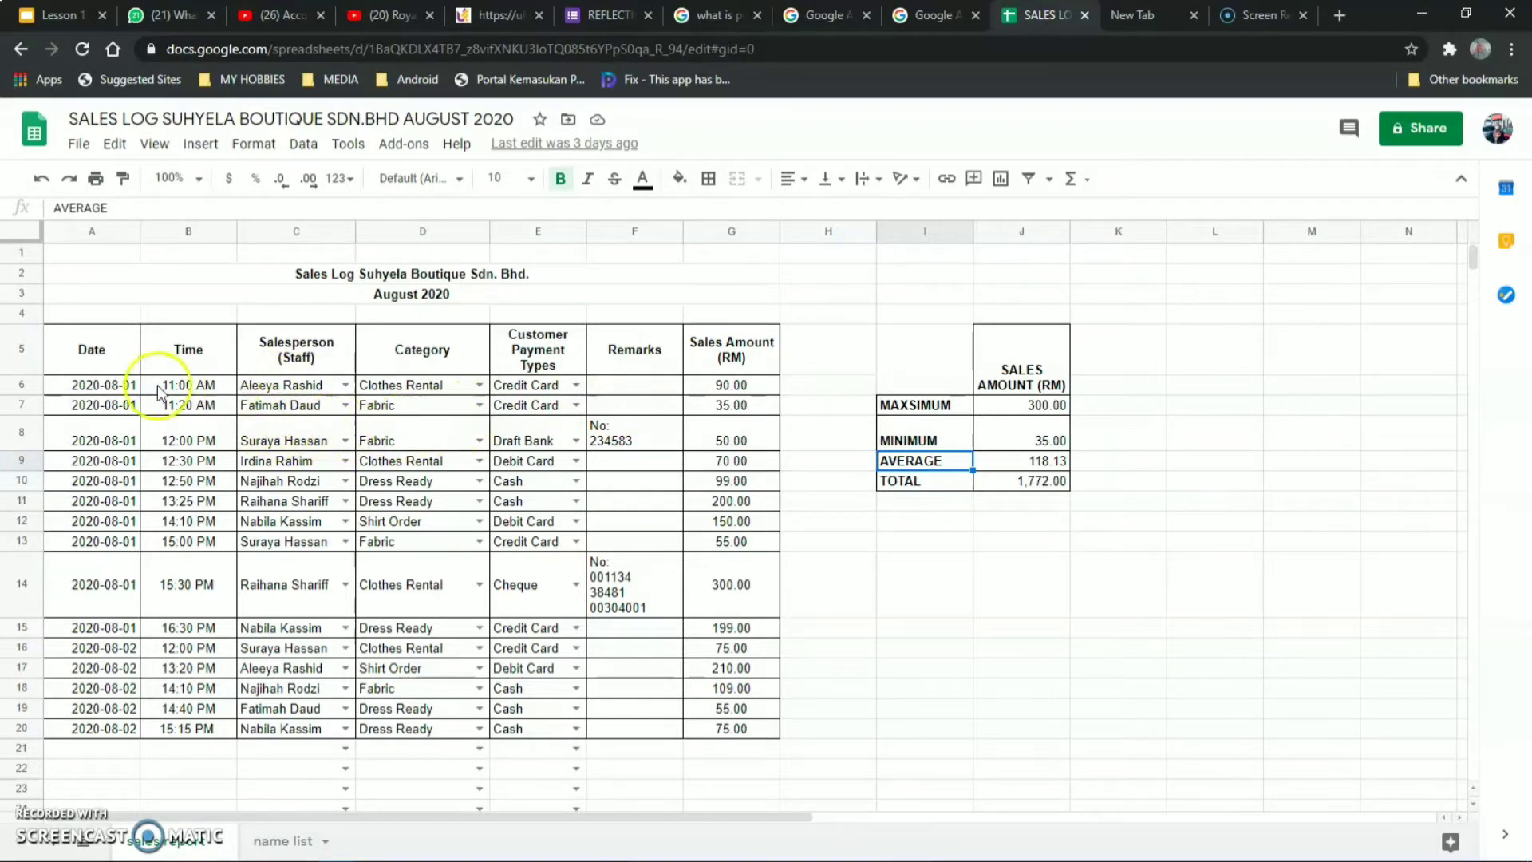
Inspect the row 6 date picker and the salesperson, category and payment dropdowns.
{"action": "left_click", "coordinate": [115, 386]}
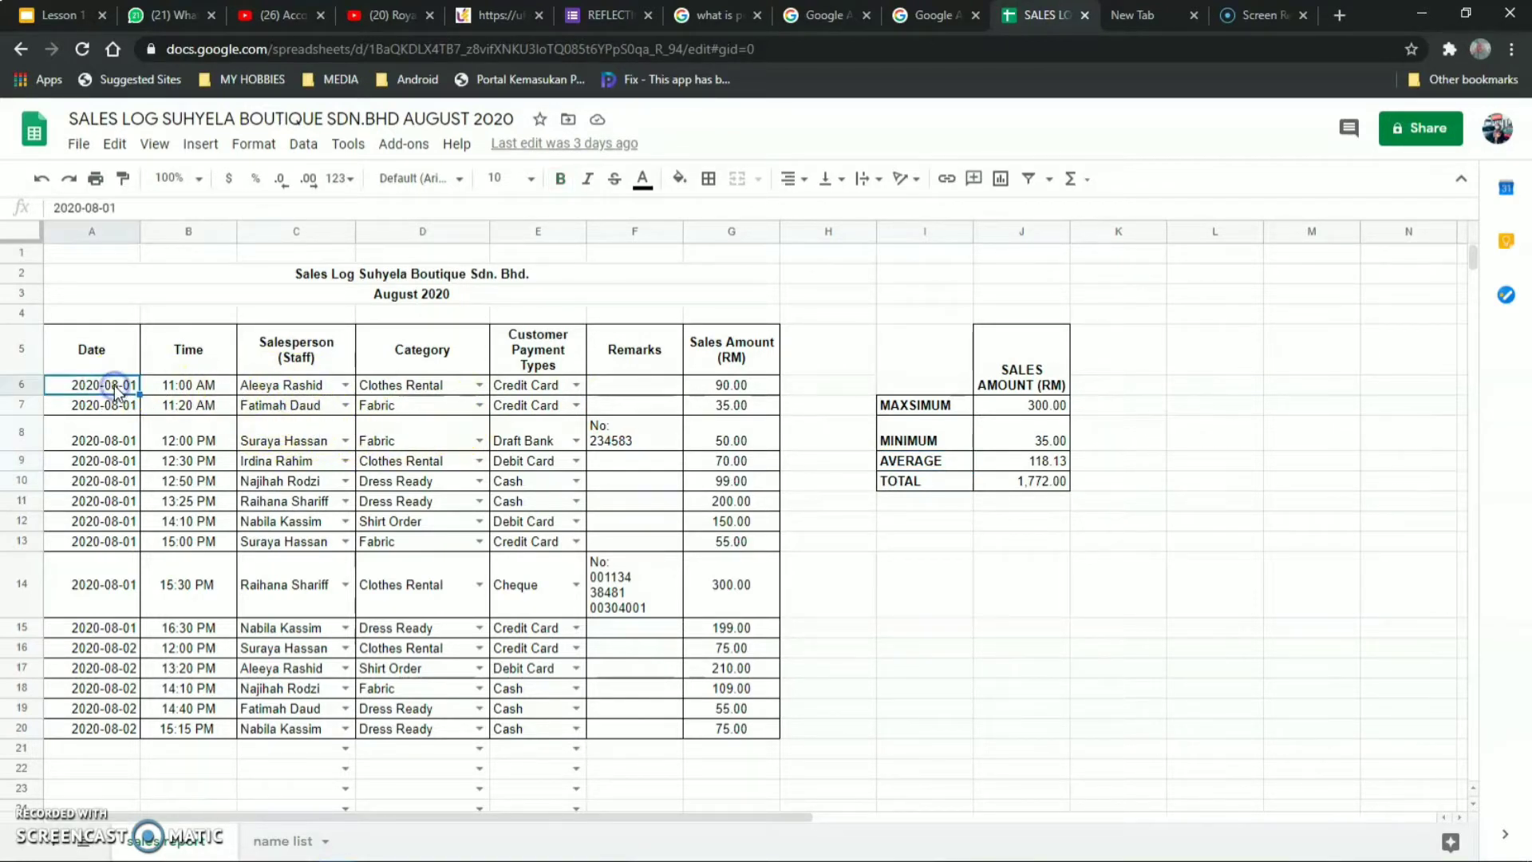
{"action": "double_click", "coordinate": [118, 388]}
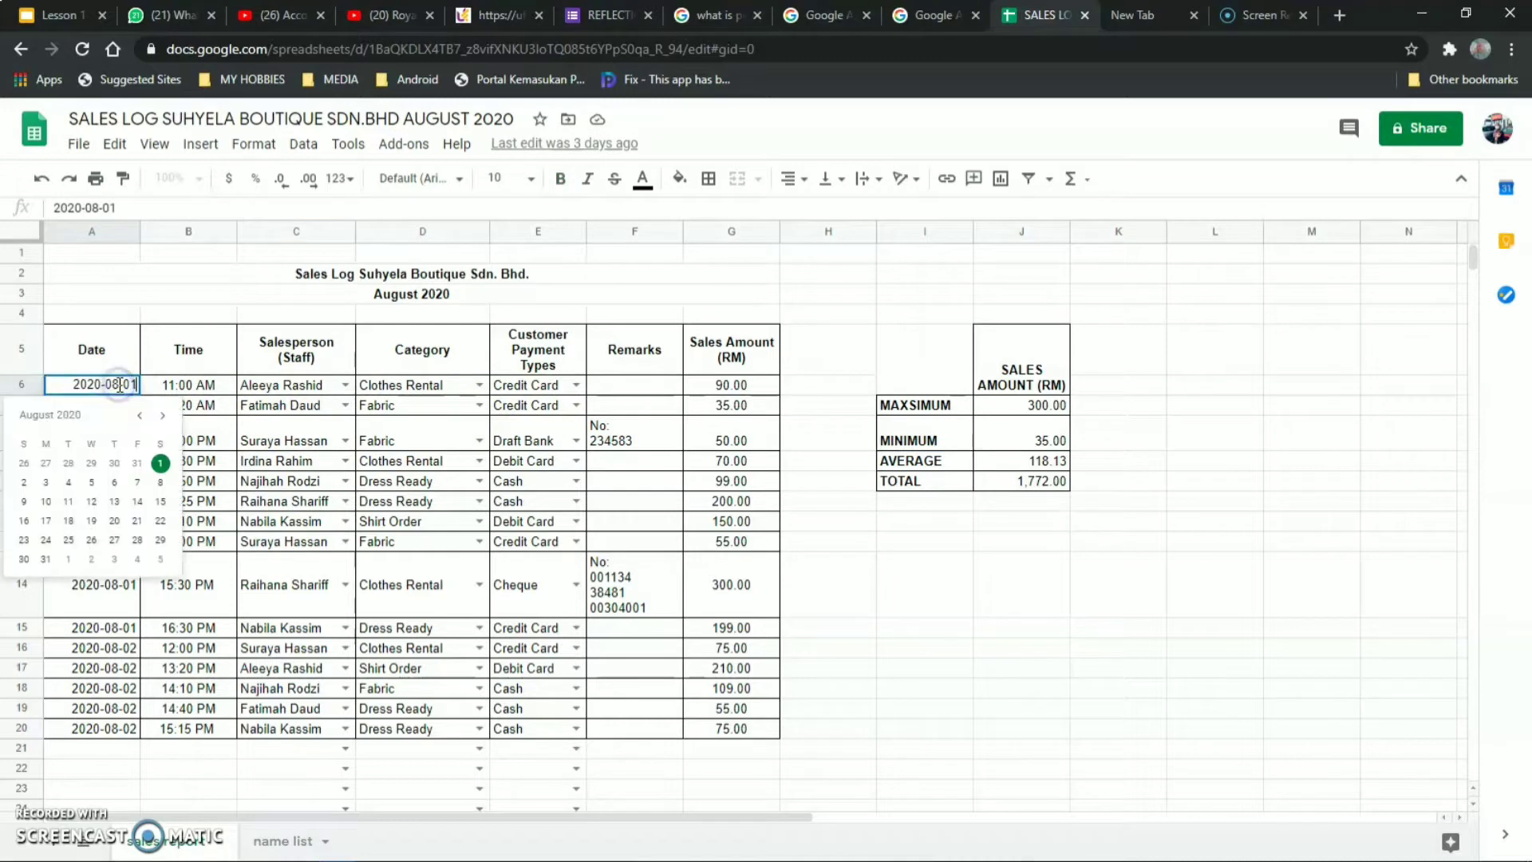
{"action": "left_click", "coordinate": [345, 386]}
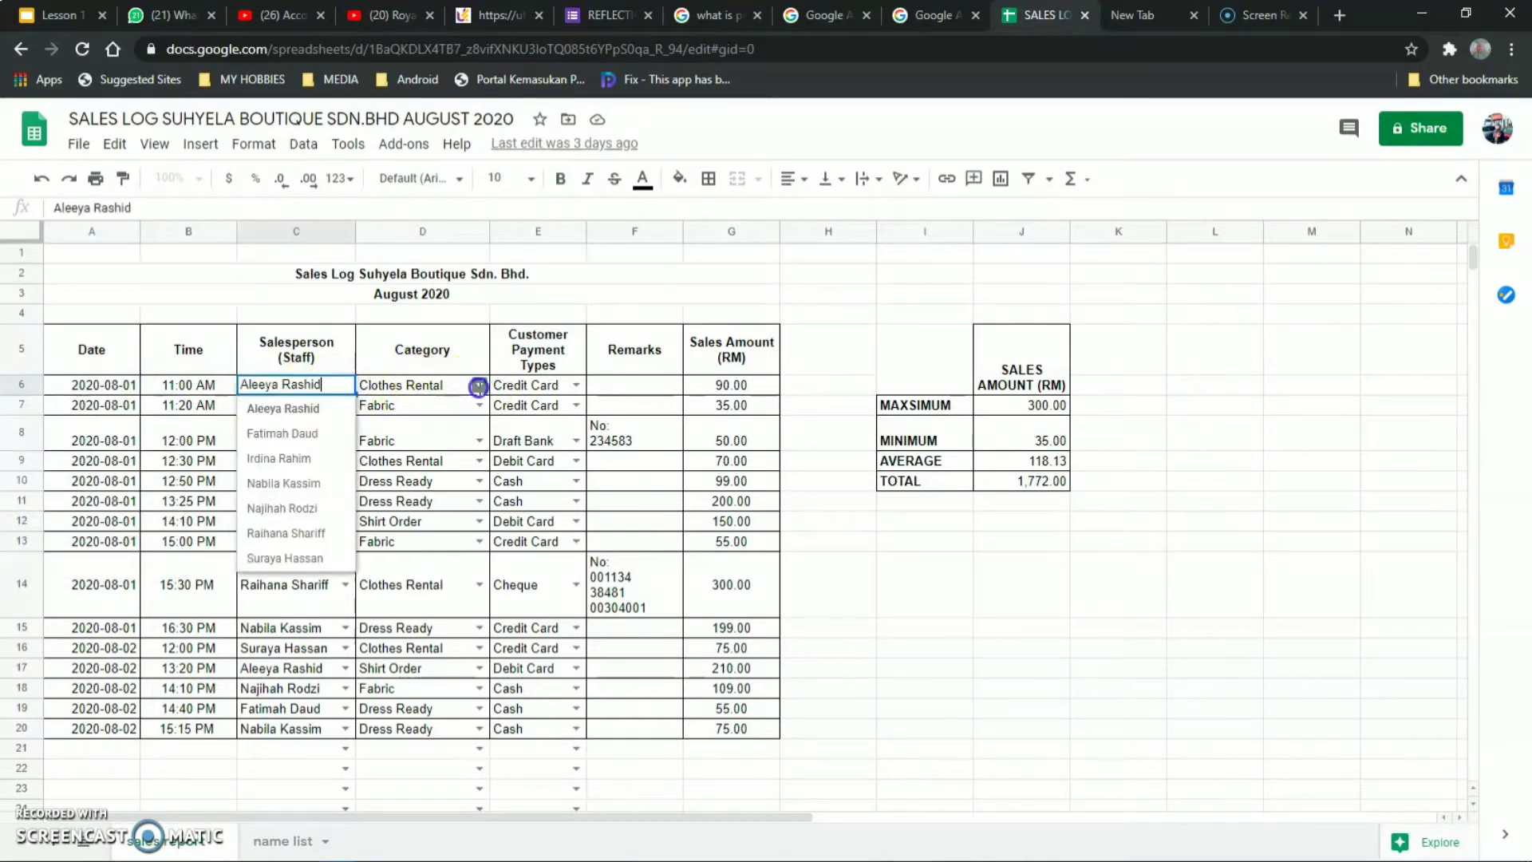
{"action": "left_click", "coordinate": [479, 386]}
{"action": "left_click", "coordinate": [570, 389]}
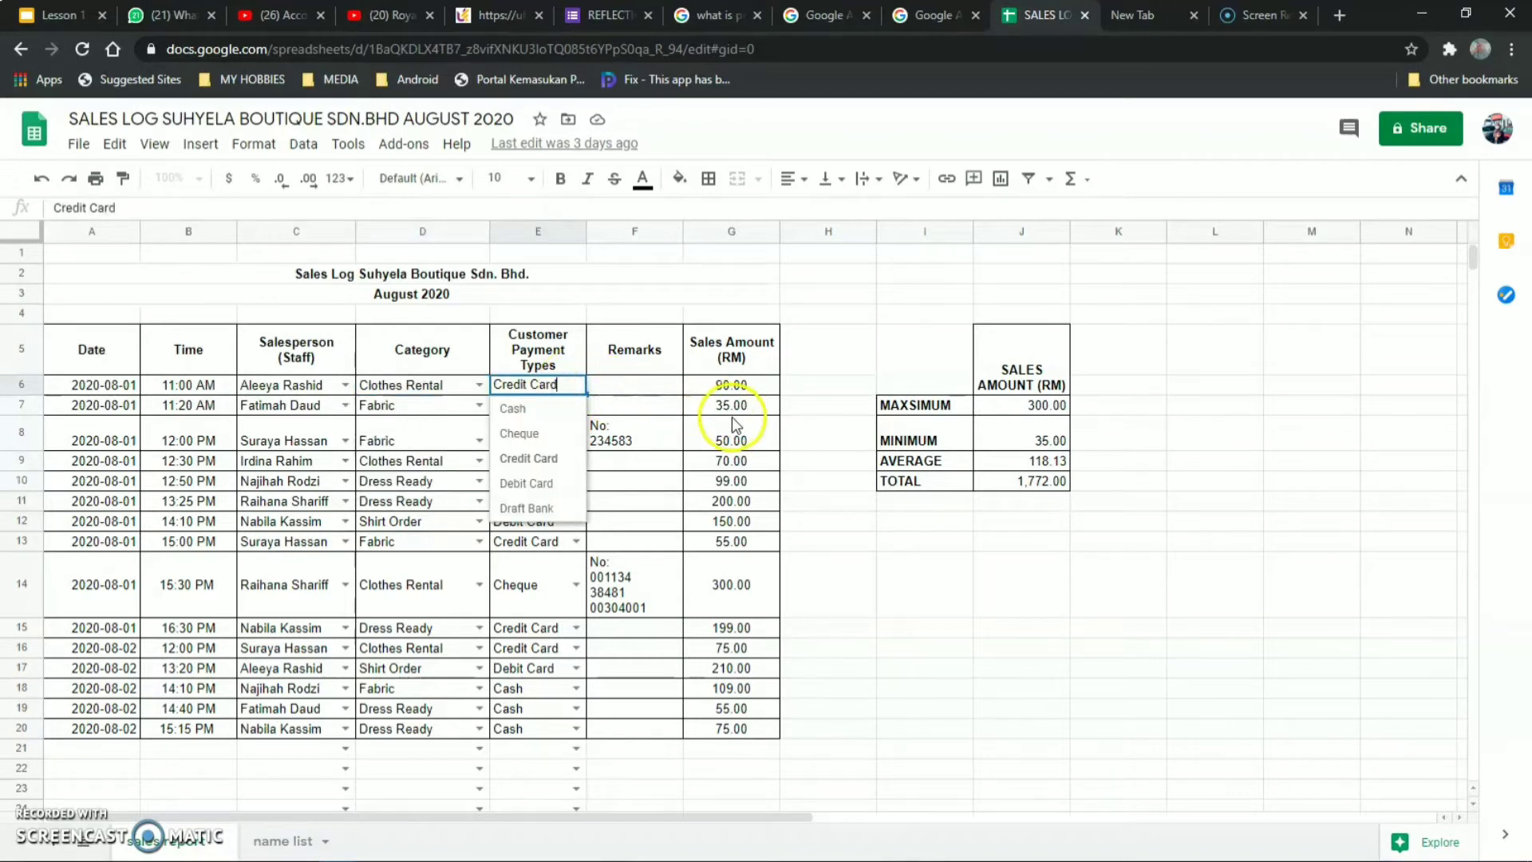
Check the MAXIMUM, MINIMUM, AVERAGE and TOTAL summary labels, then return to the new-tab page.
{"action": "left_click", "coordinate": [925, 404]}
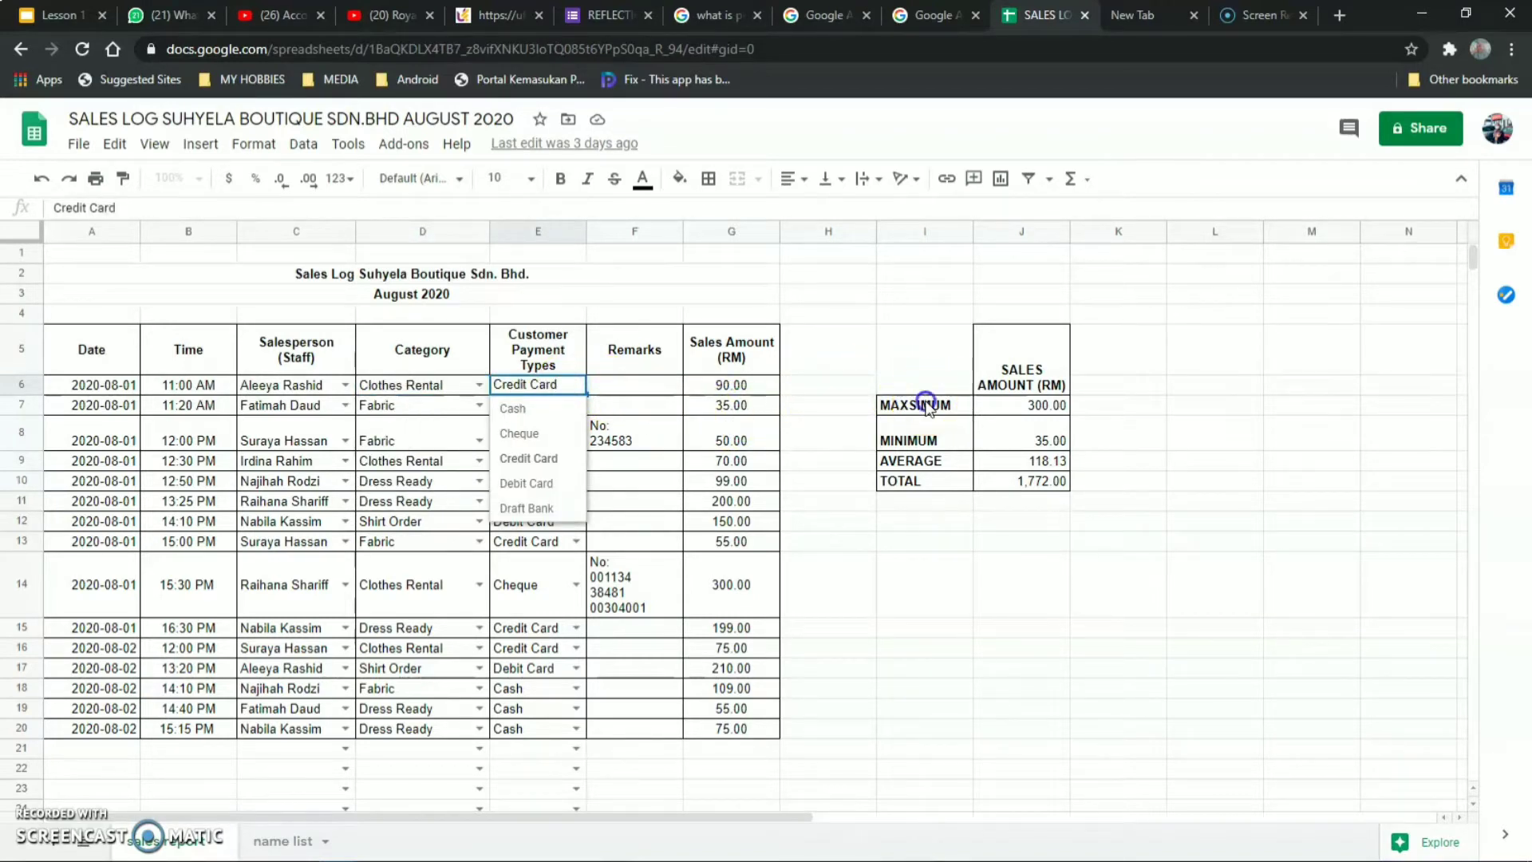
{"action": "left_click", "coordinate": [919, 432]}
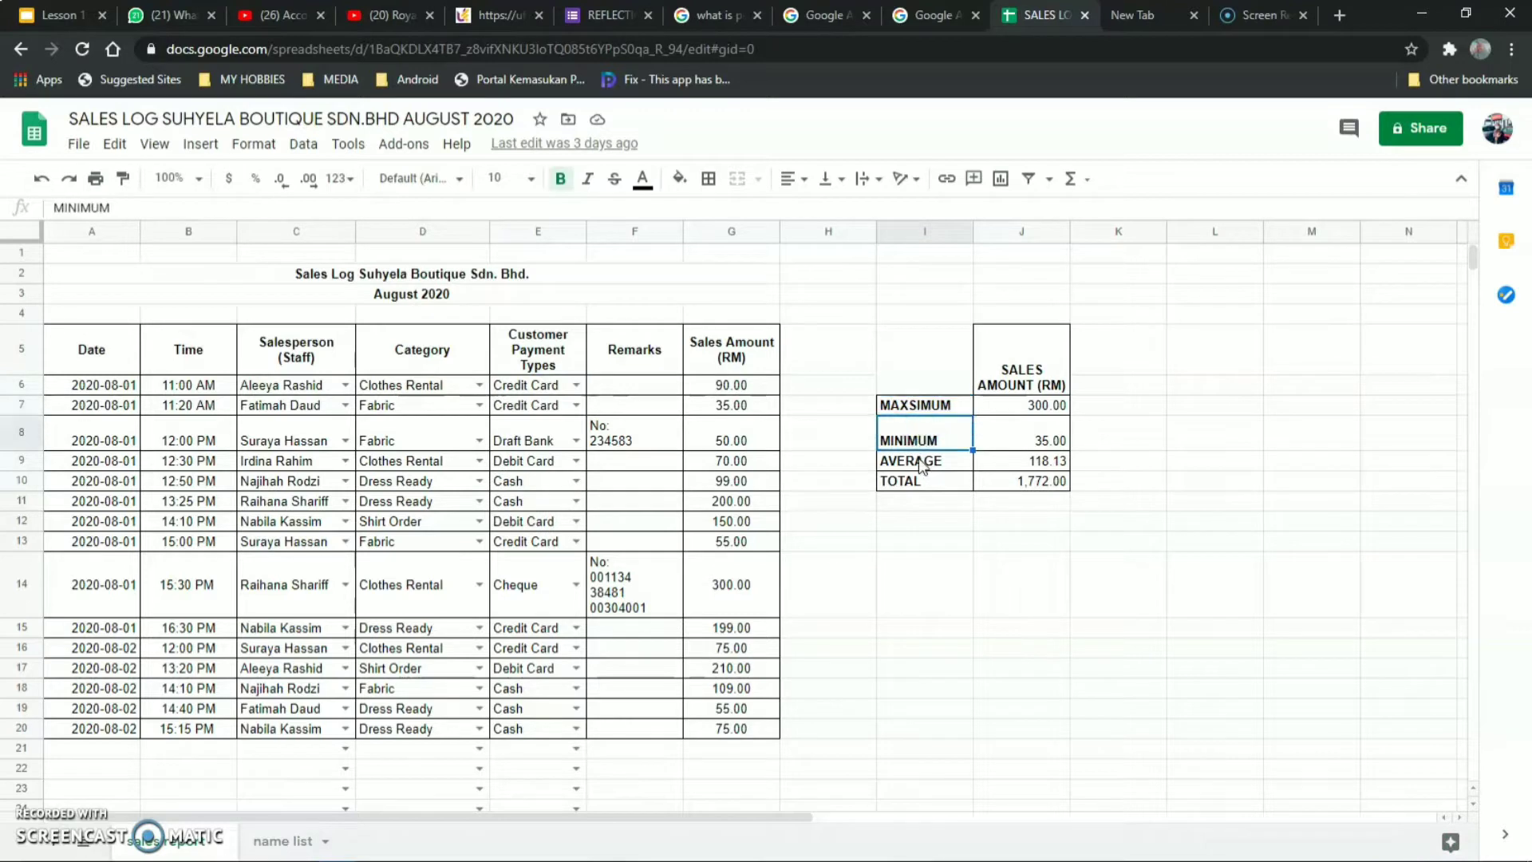
{"action": "left_click", "coordinate": [919, 463]}
{"action": "left_click", "coordinate": [918, 481]}
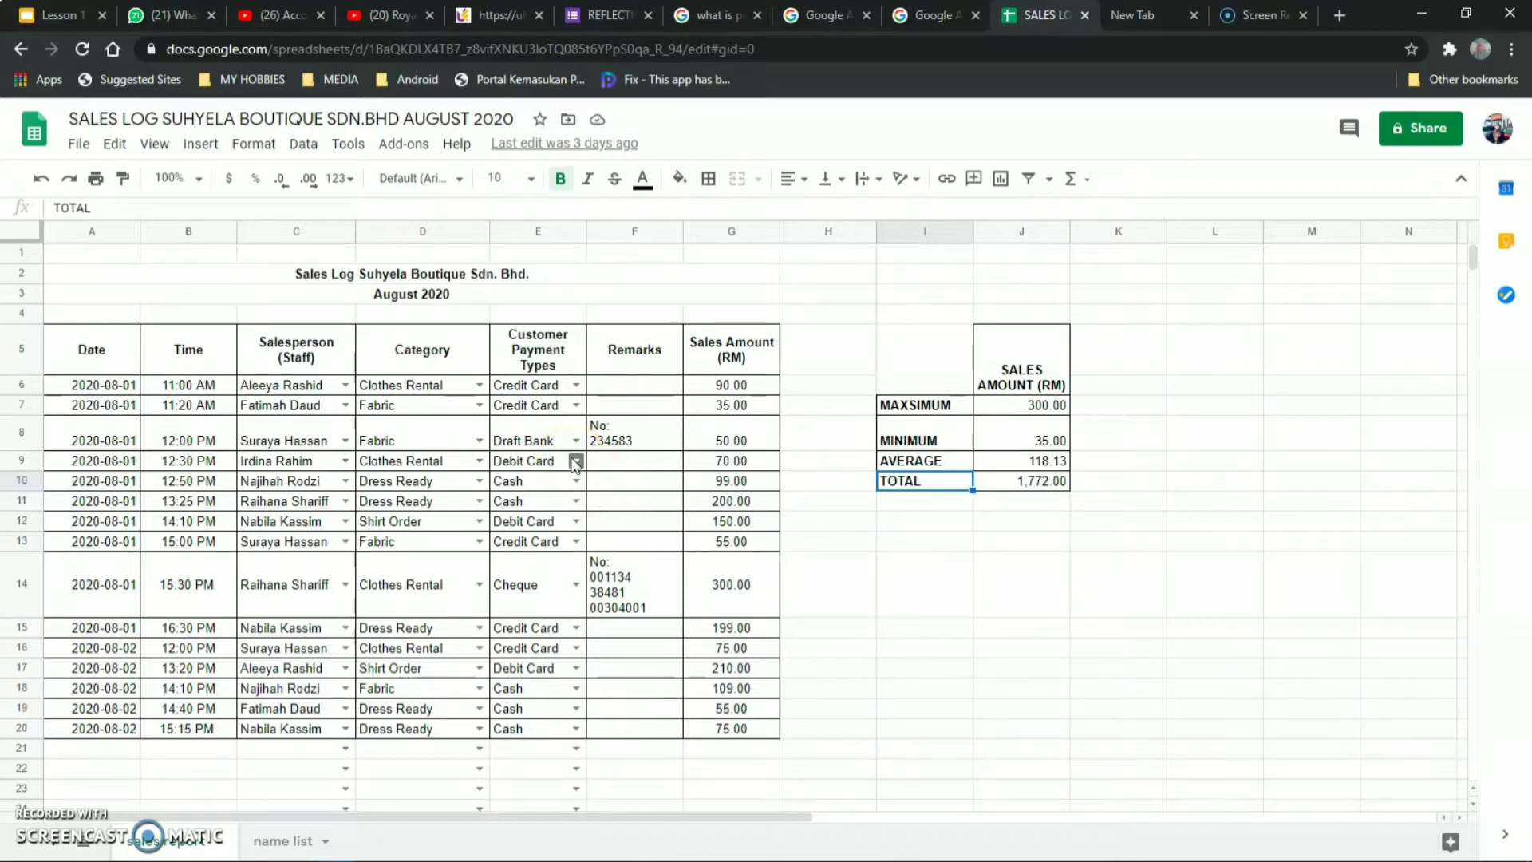
{"action": "left_click", "coordinate": [1160, 22]}
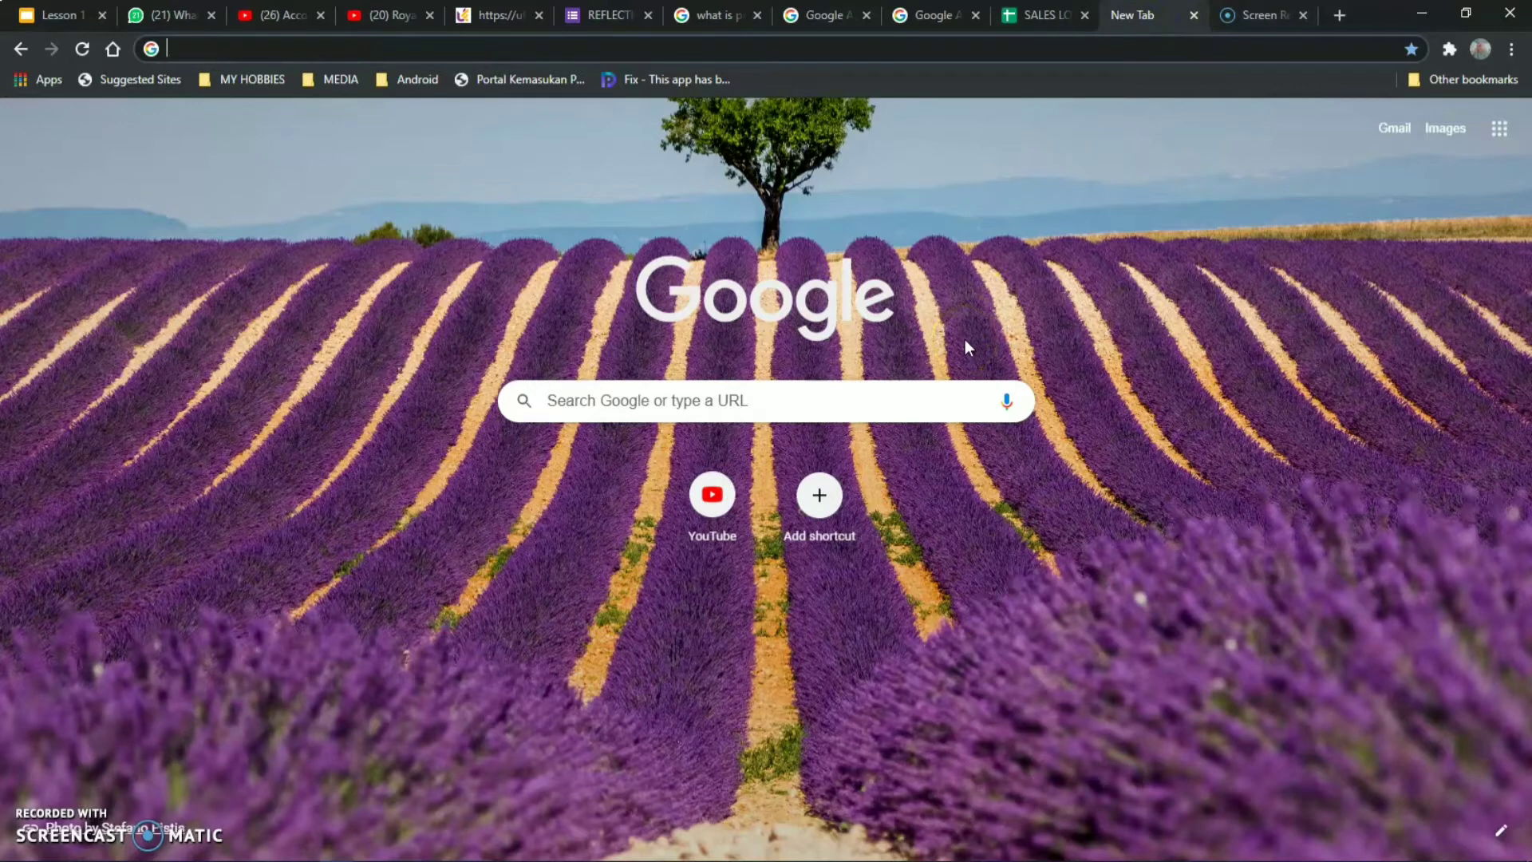
Create a Blank spreadsheet from Google Sheets via the Google apps grid.
{"action": "left_click", "coordinate": [1497, 132]}
{"action": "scroll", "coordinate": [1347, 356], "scroll_direction": "down", "scroll_amount": 3}
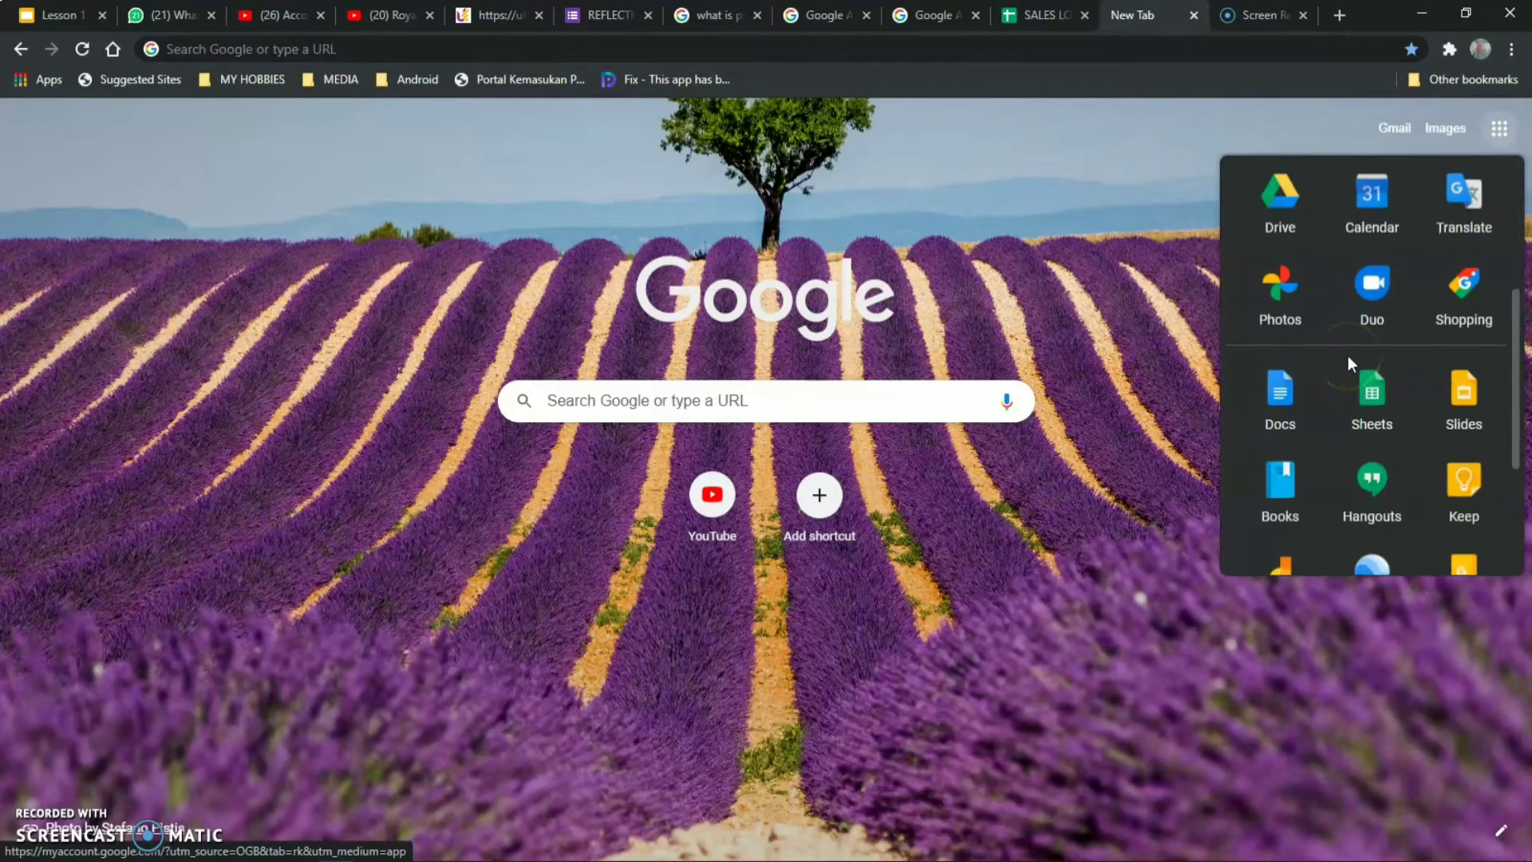
{"action": "left_click", "coordinate": [1381, 399]}
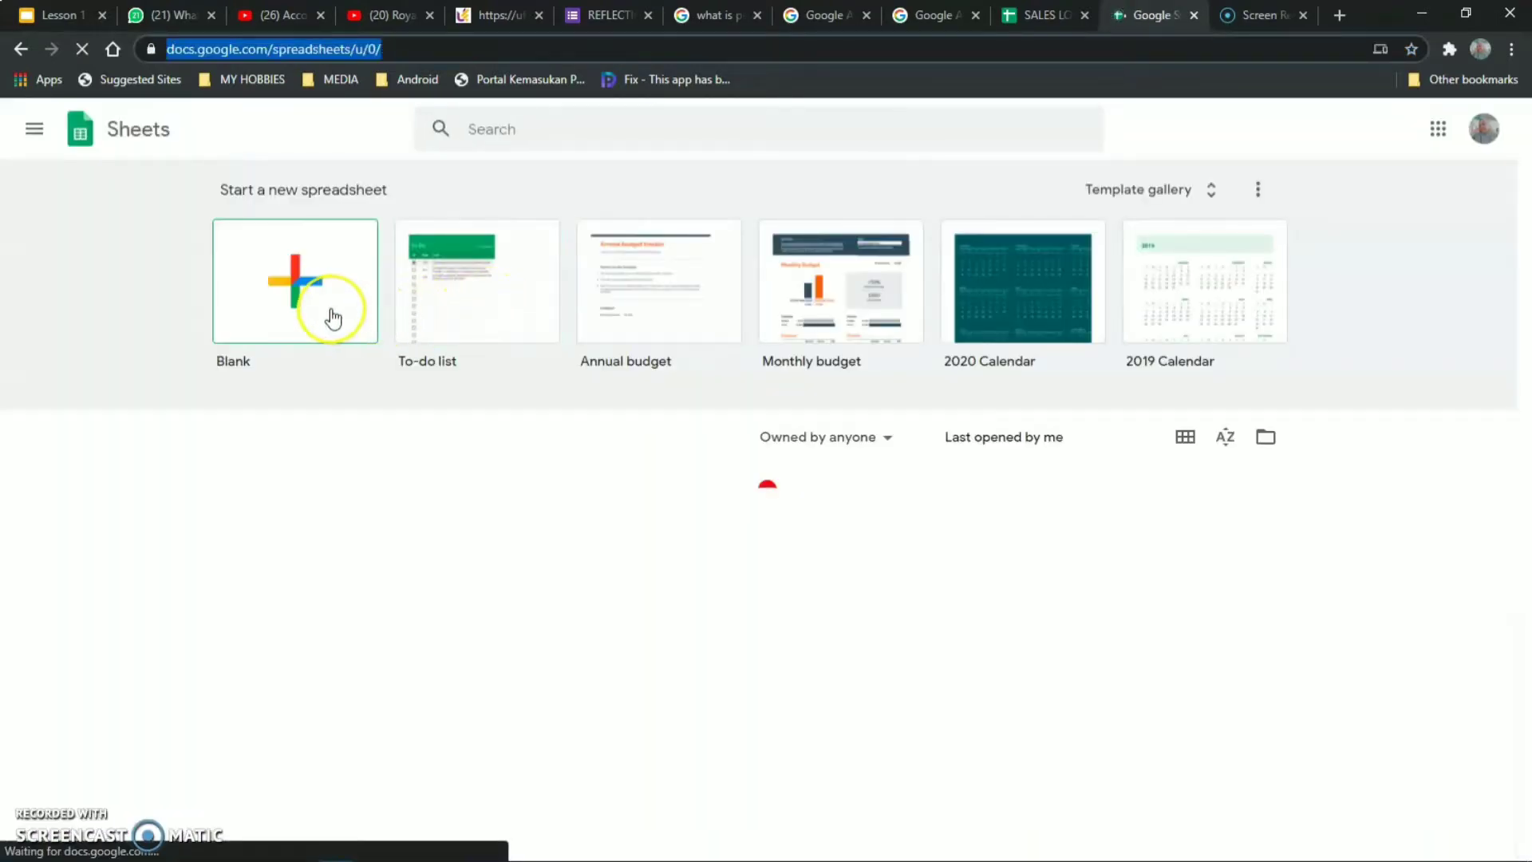
{"action": "left_click", "coordinate": [318, 294]}
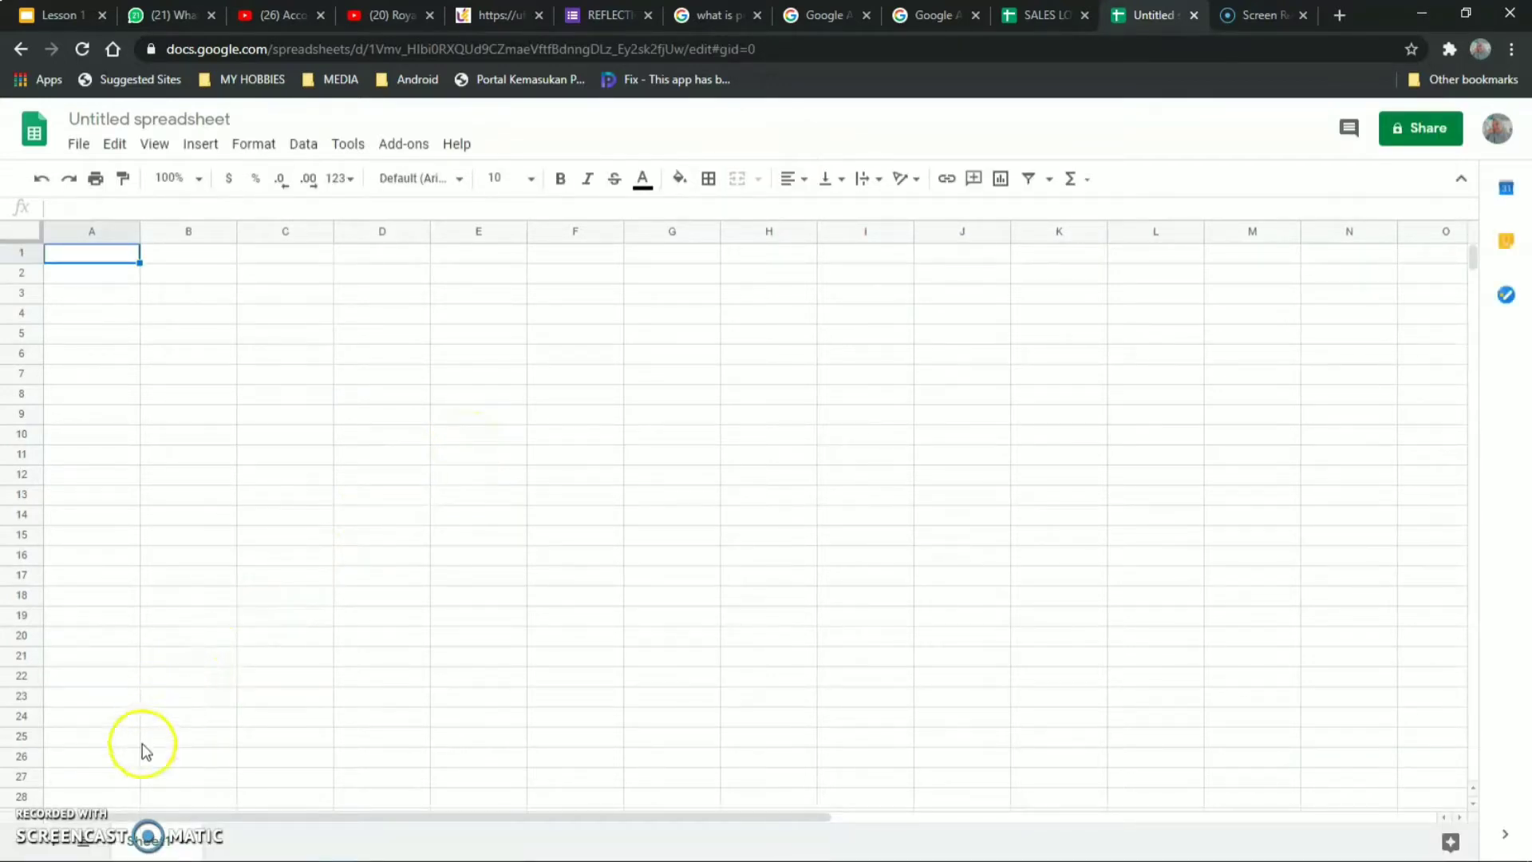
Add Sheet2, rename Sheet1 to 'sales report' and start renaming Sheet2 'namelili'.
{"action": "left_click", "coordinate": [50, 844]}
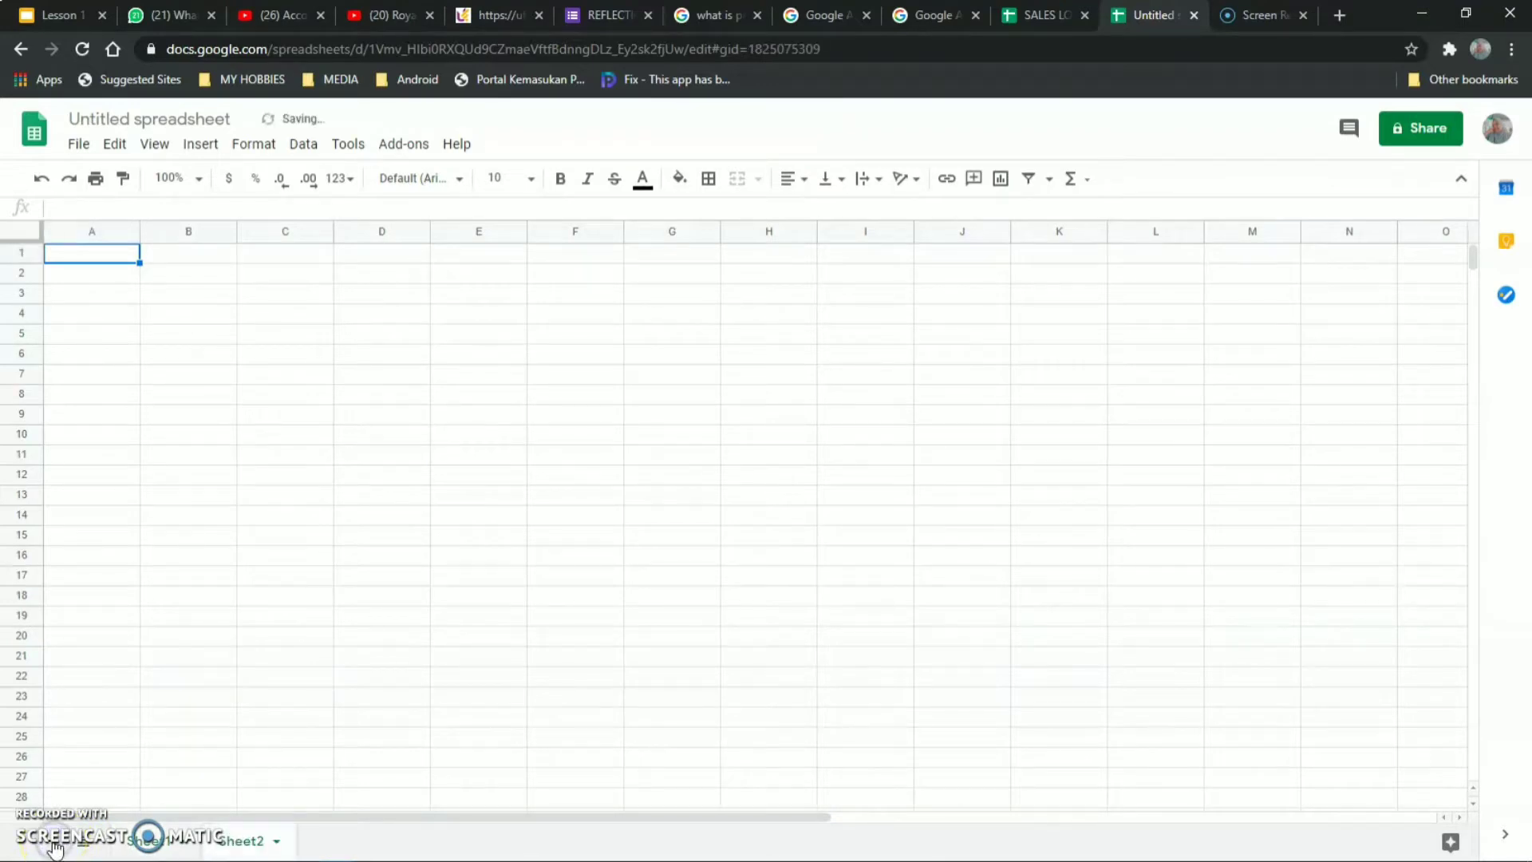
{"action": "double_click", "coordinate": [152, 844]}
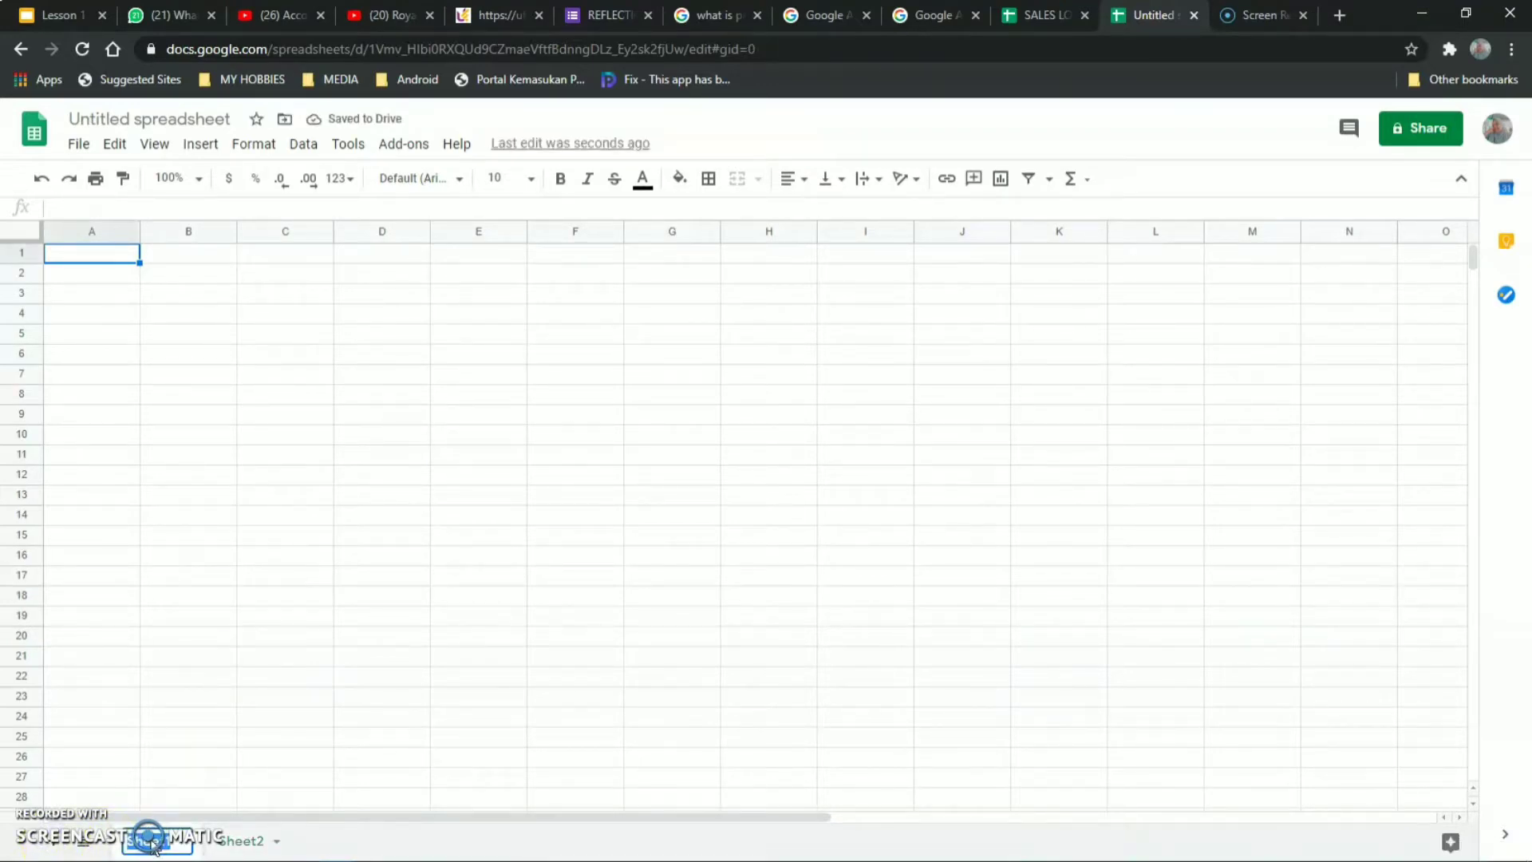
{"action": "type", "text": "sales rep"}
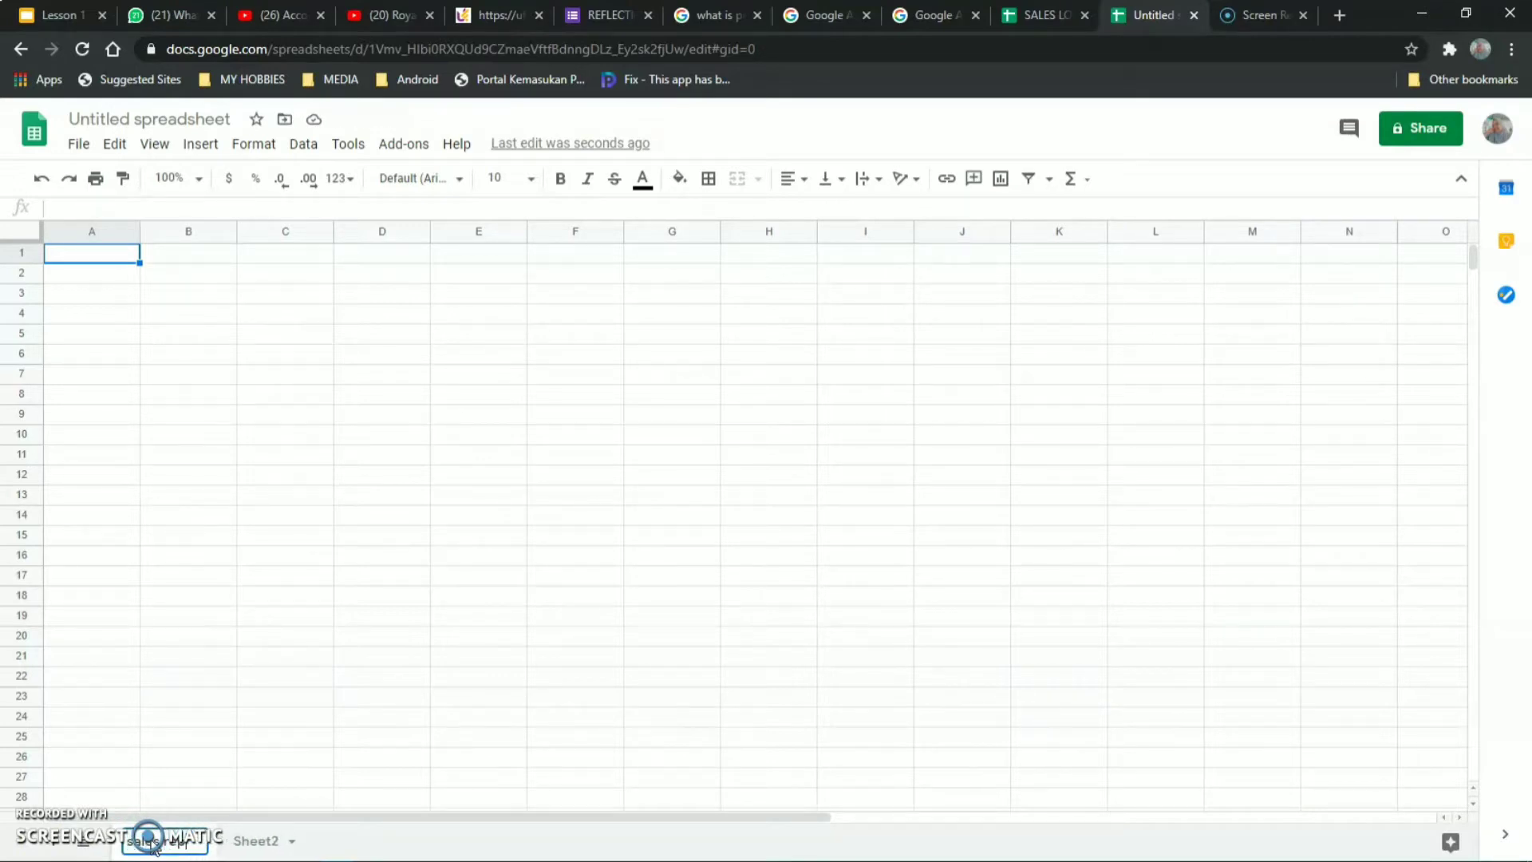
{"action": "type", "text": "ort"}
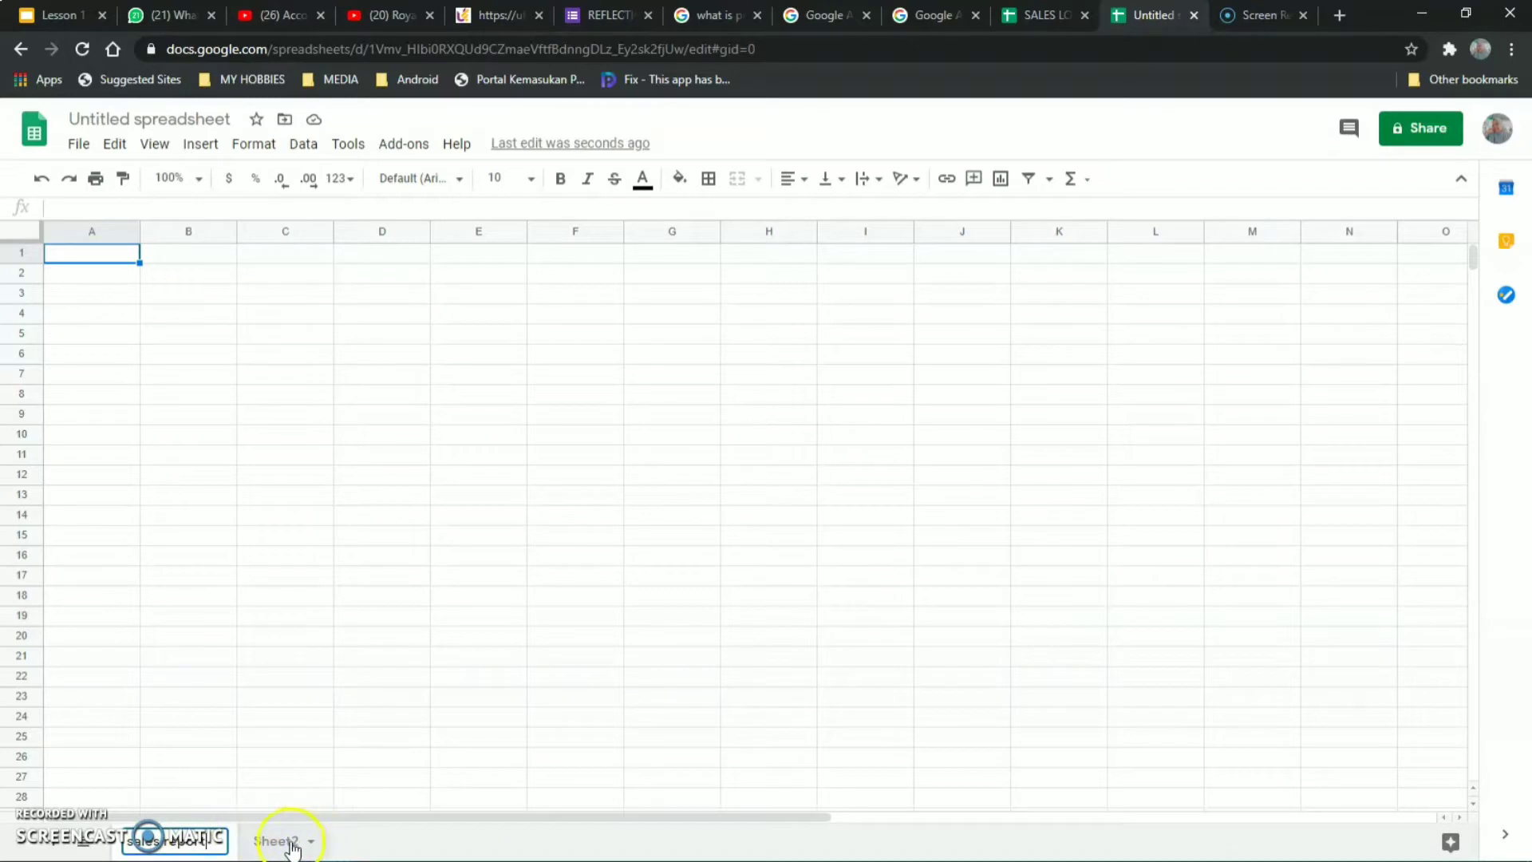
{"action": "double_click", "coordinate": [291, 843]}
{"action": "type", "text": "nam"}
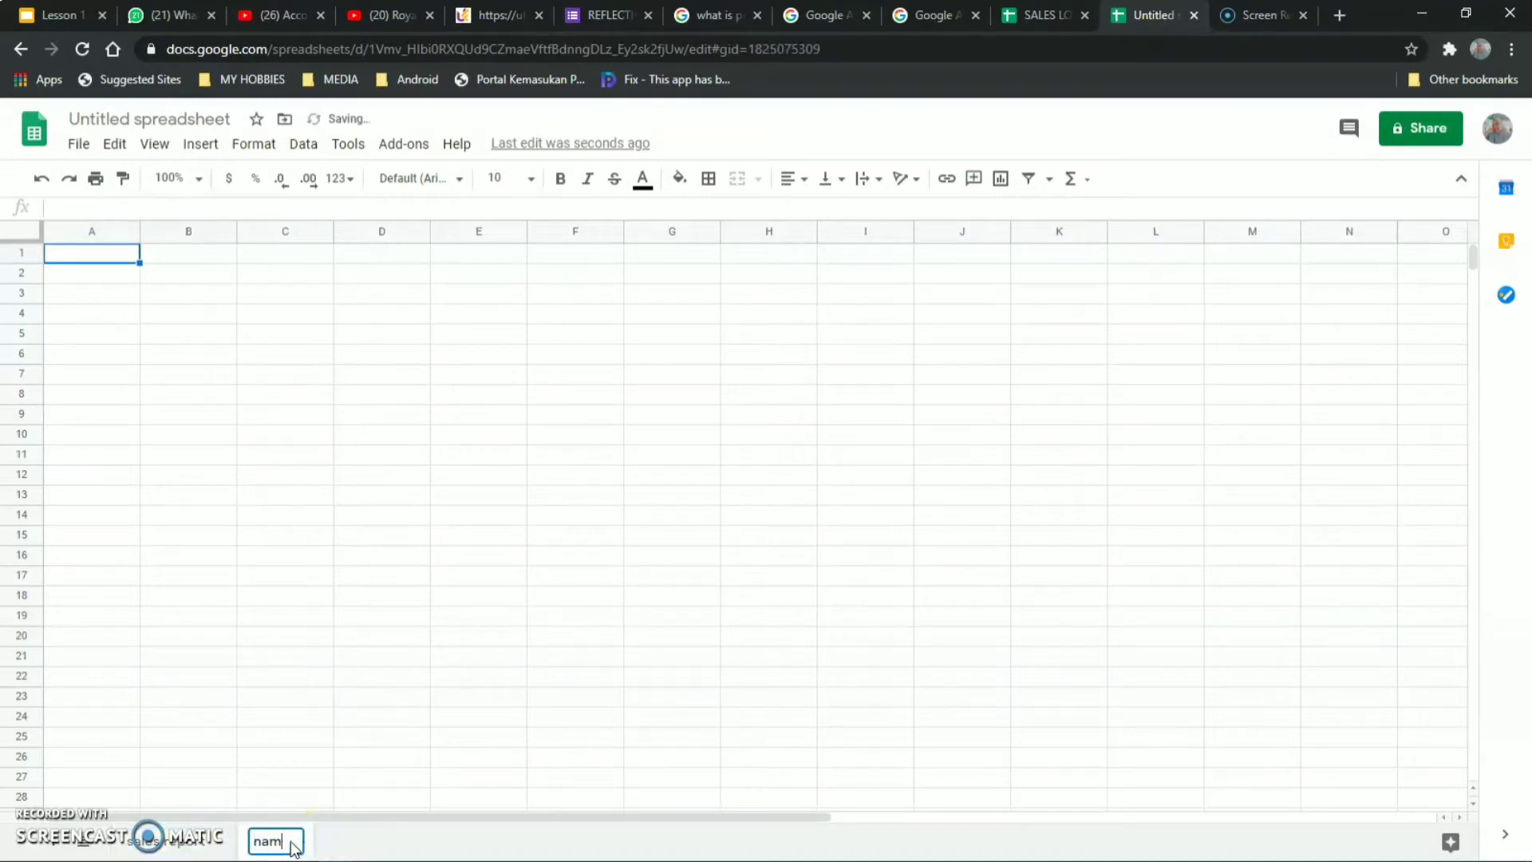
{"action": "type", "text": "elist"}
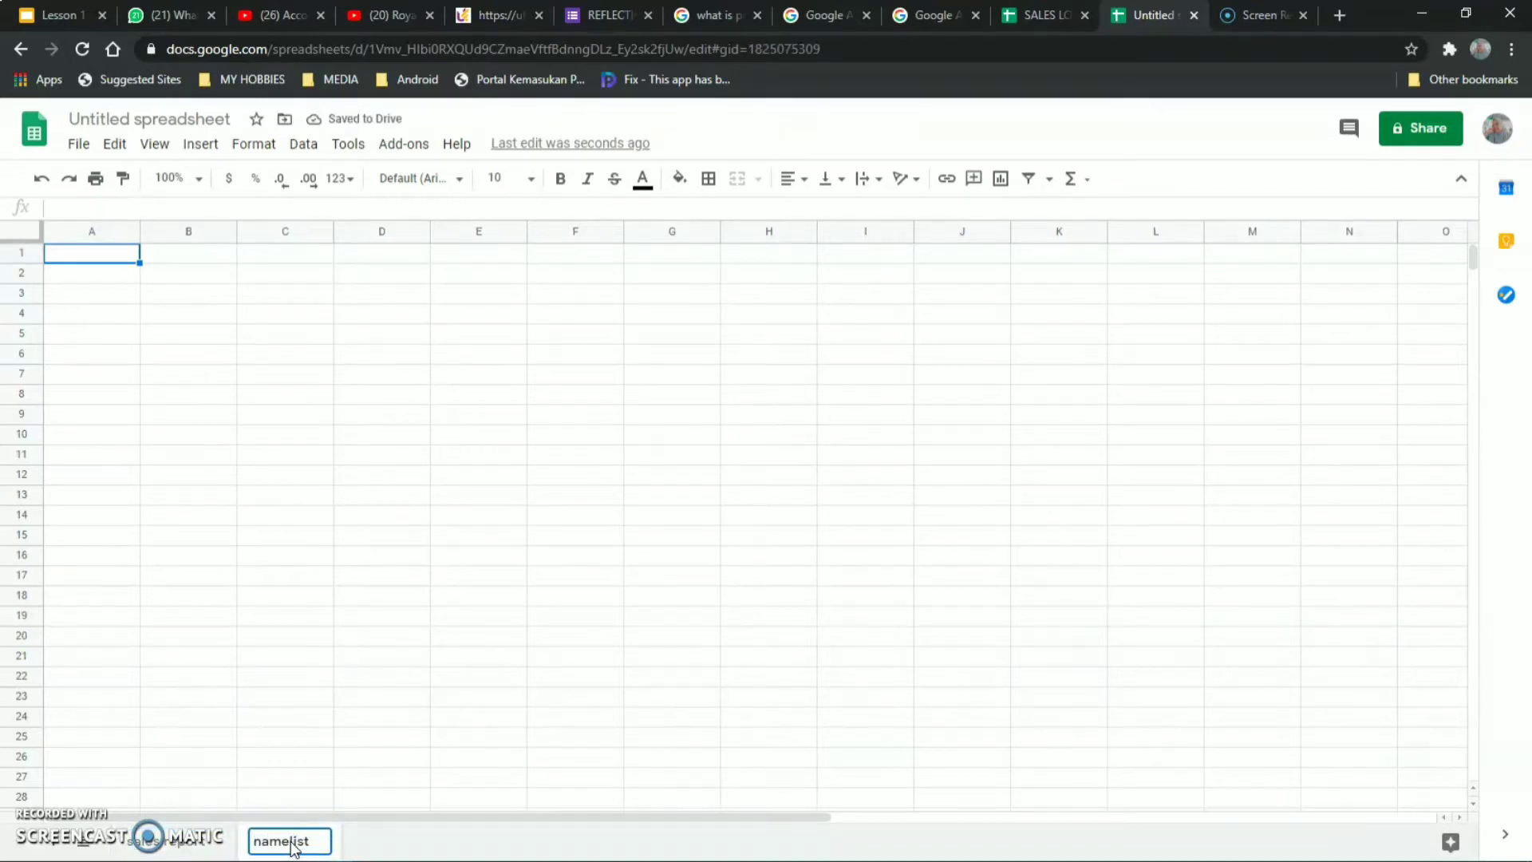
{"action": "type", "text": "li"}
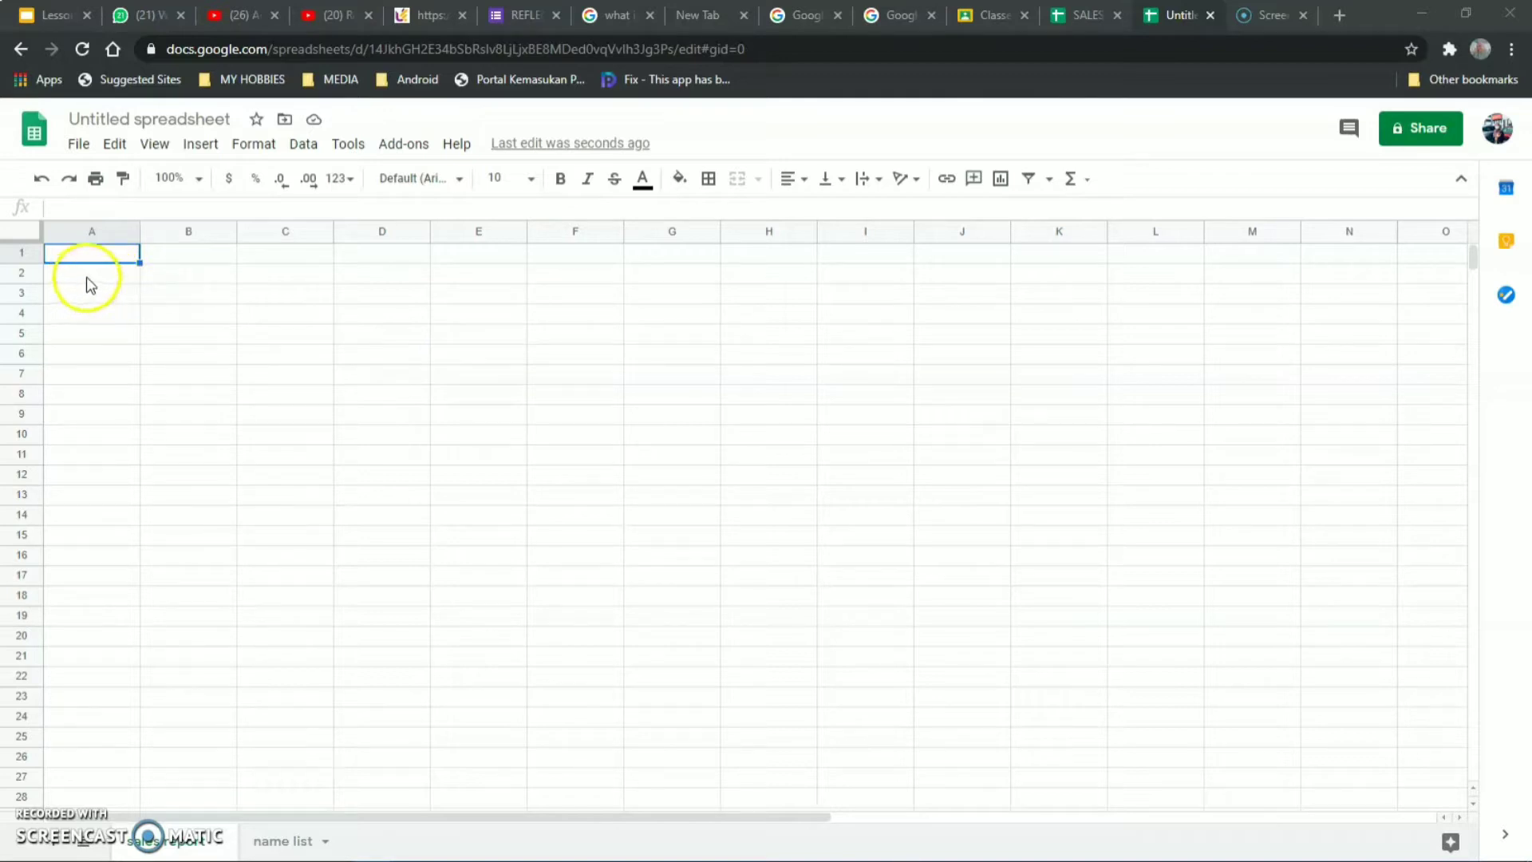
Merge A2:G2 and centre the shop title across it.
{"action": "left_click", "coordinate": [1084, 18]}
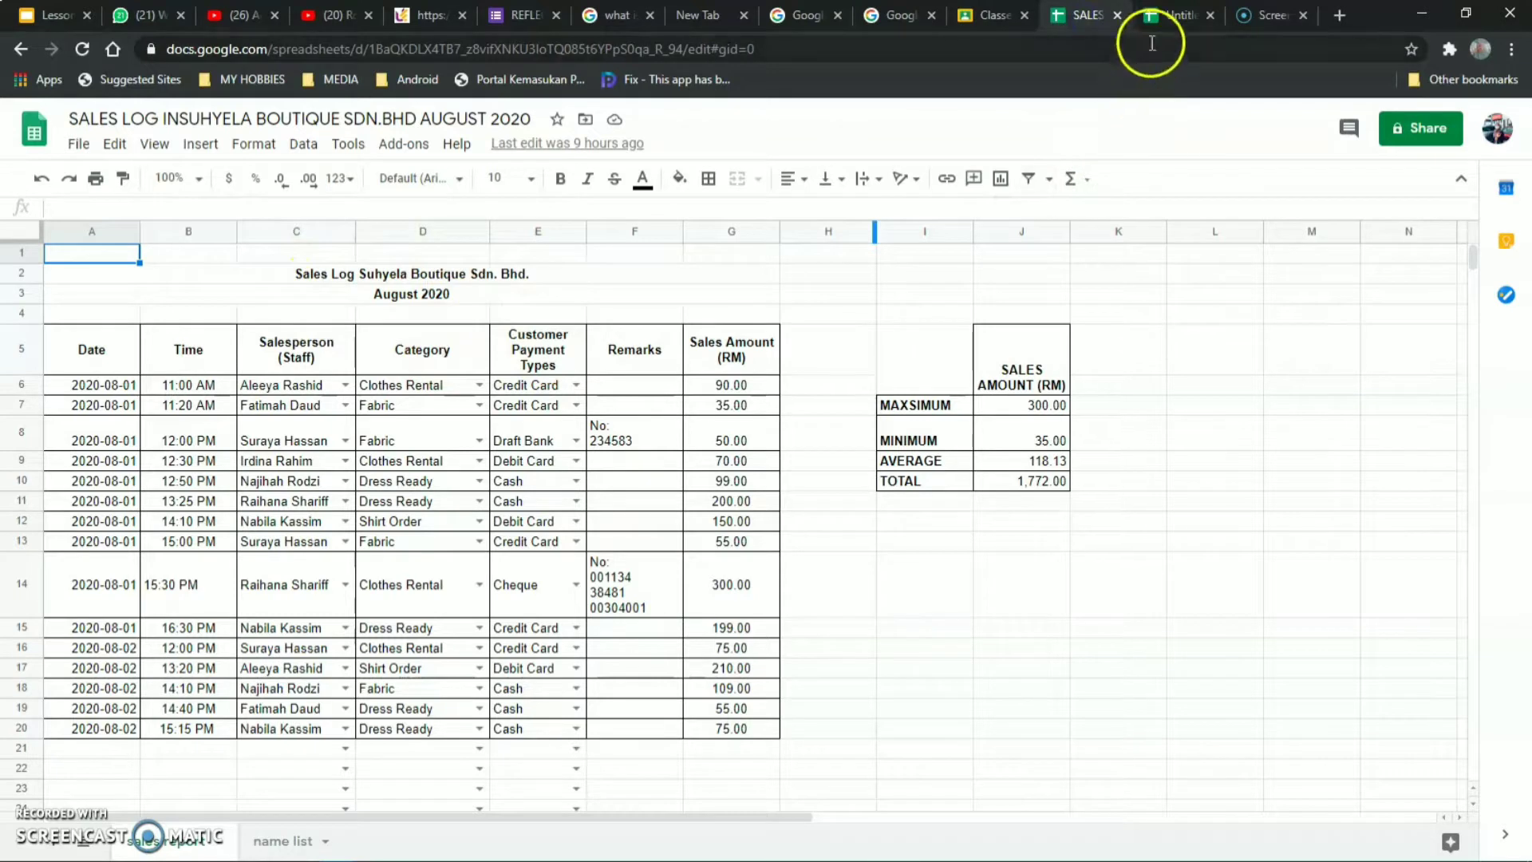
{"action": "left_click", "coordinate": [1173, 18]}
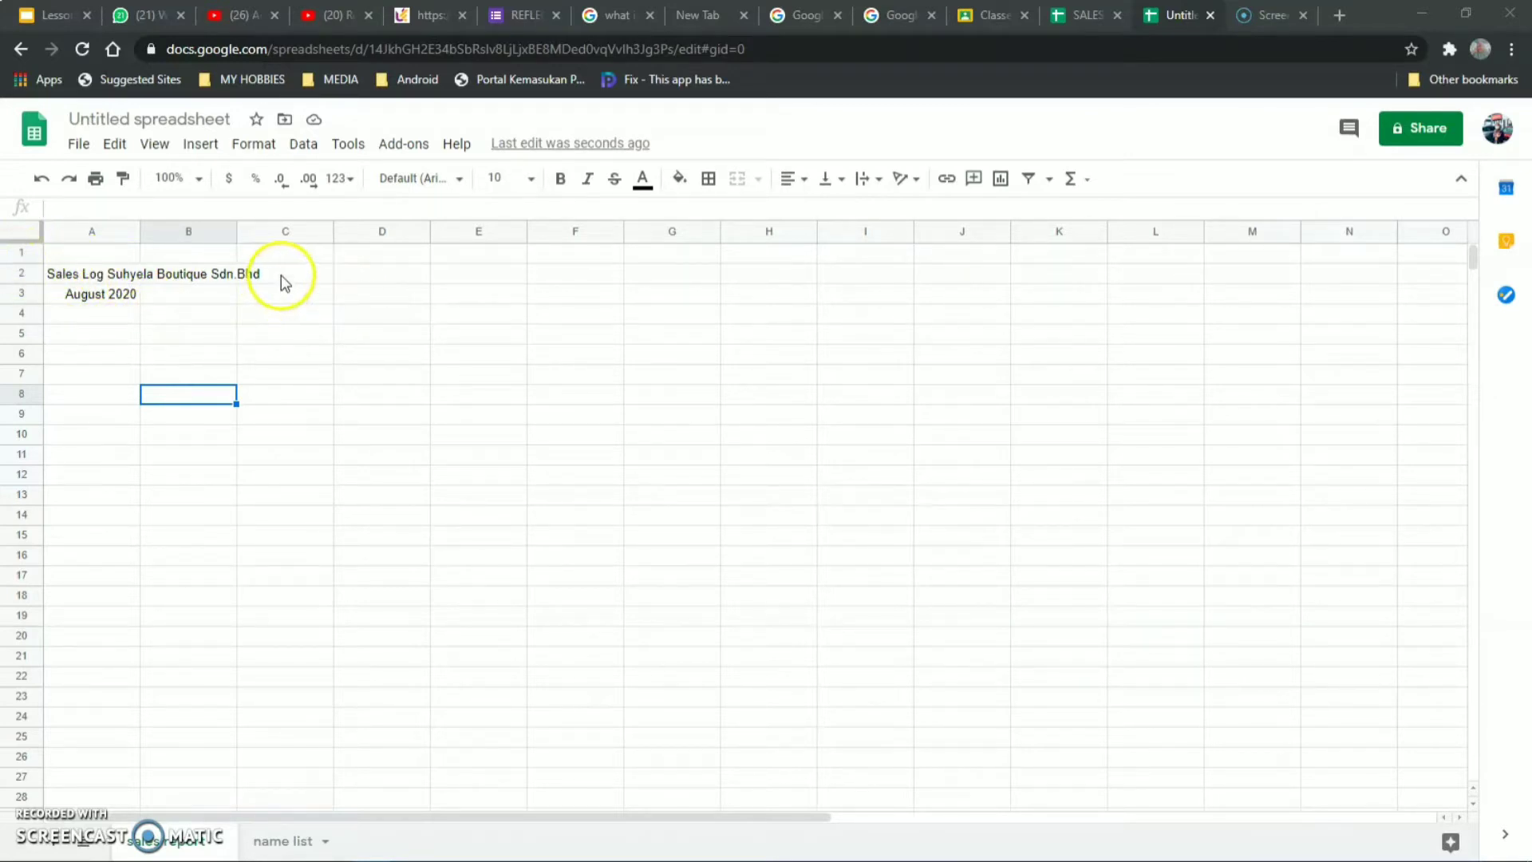
{"action": "left_click", "coordinate": [67, 279]}
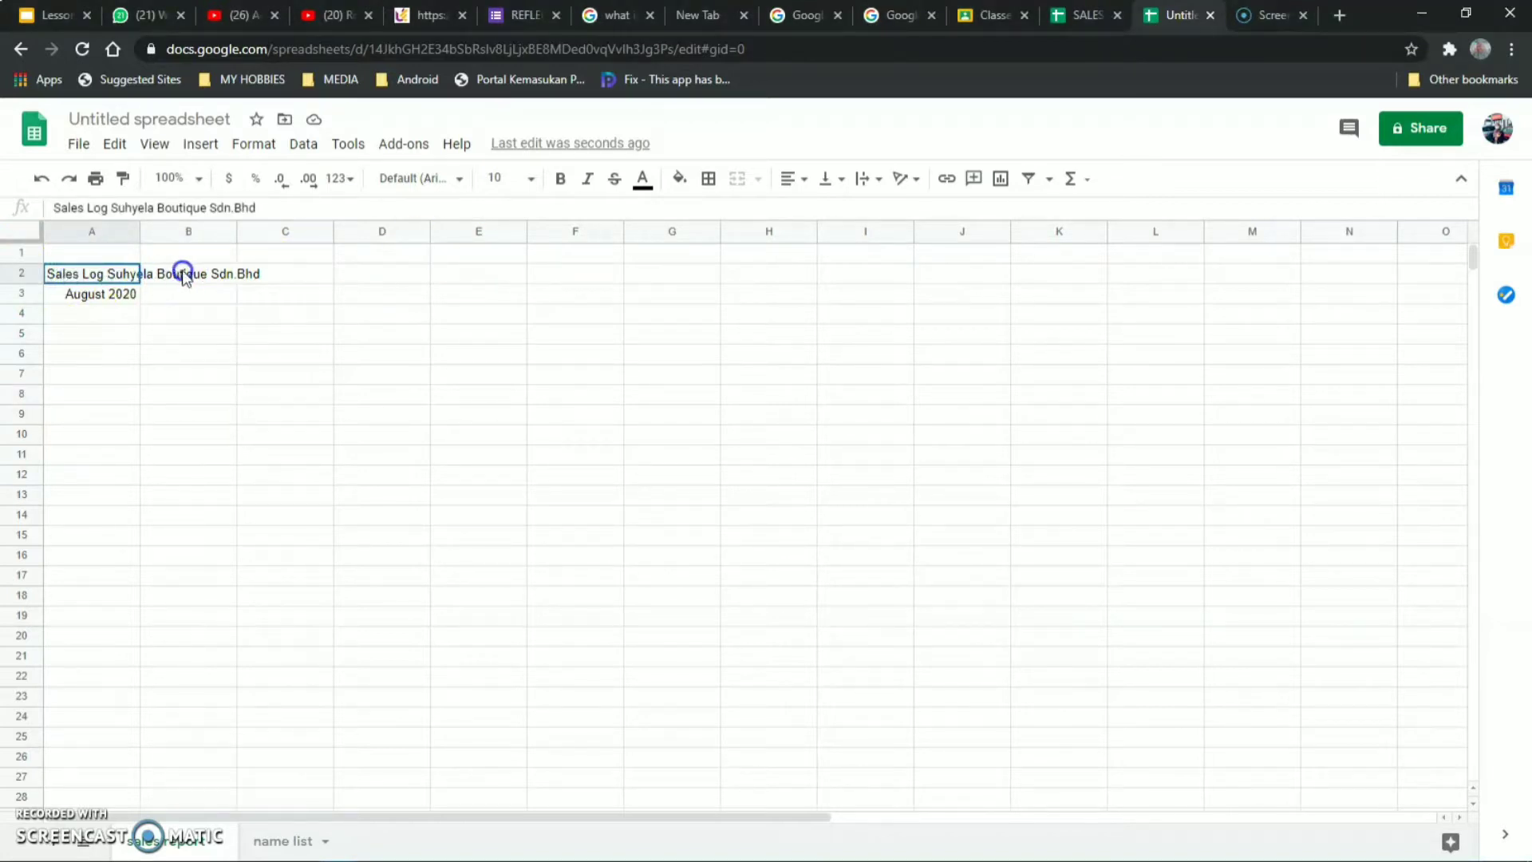
{"action": "left_click_drag", "start_coordinate": [183, 275], "coordinate": [684, 285]}
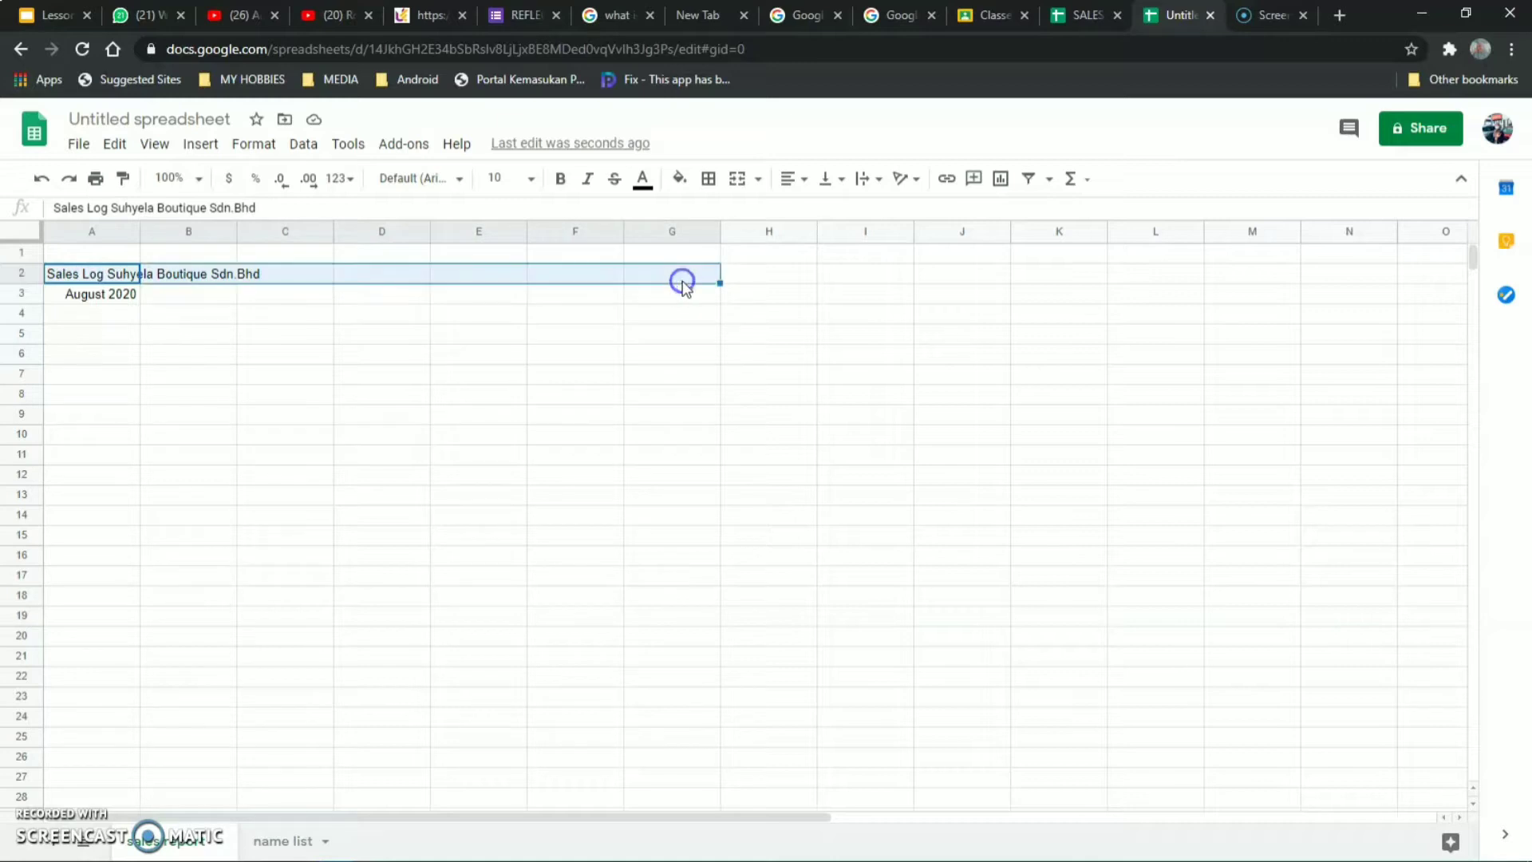
{"action": "left_click", "coordinate": [757, 180]}
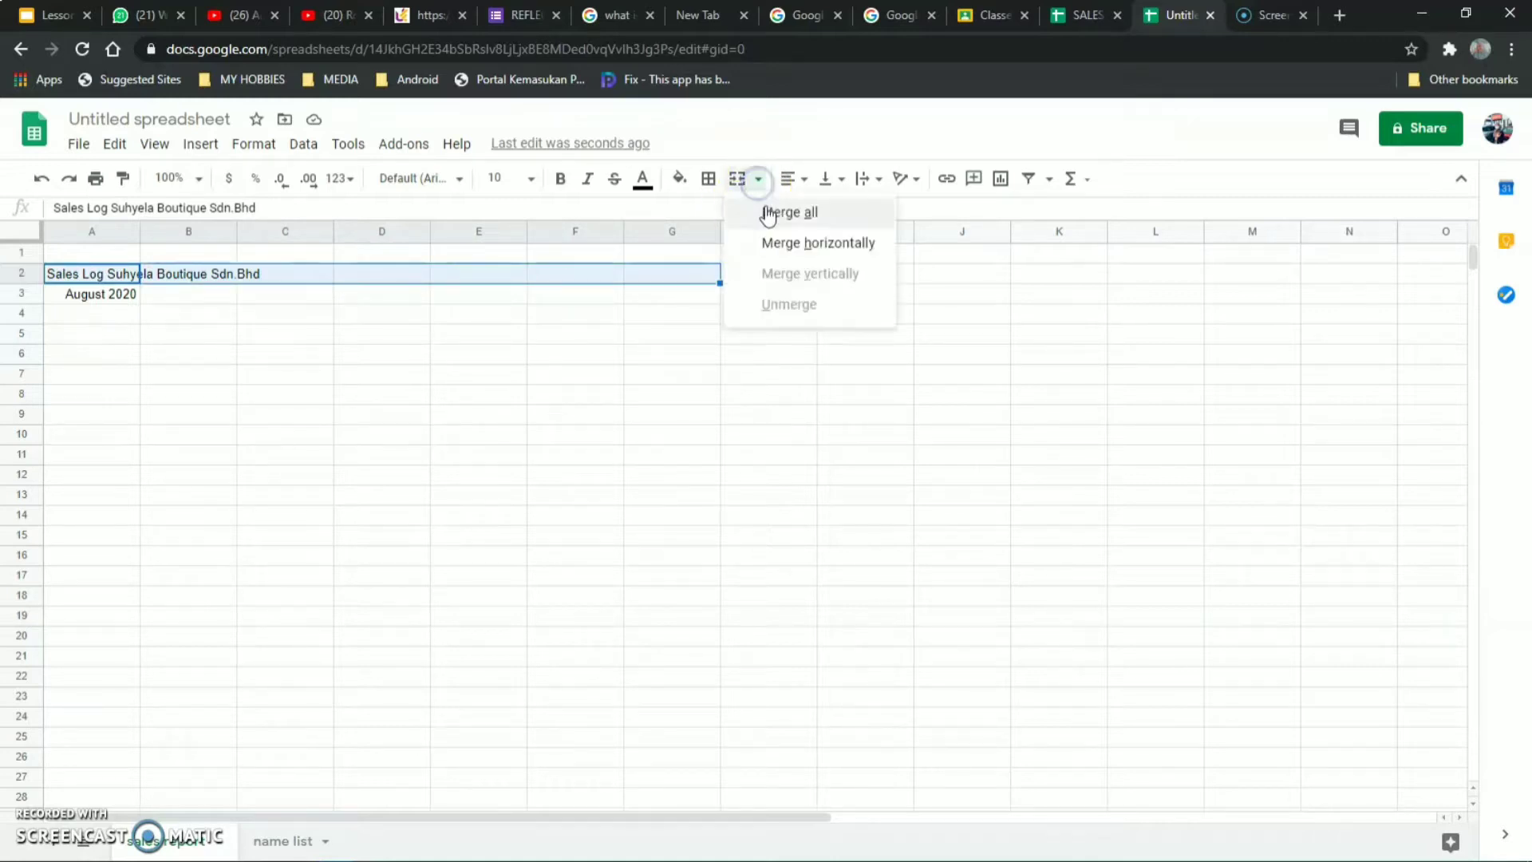
{"action": "left_click", "coordinate": [766, 207]}
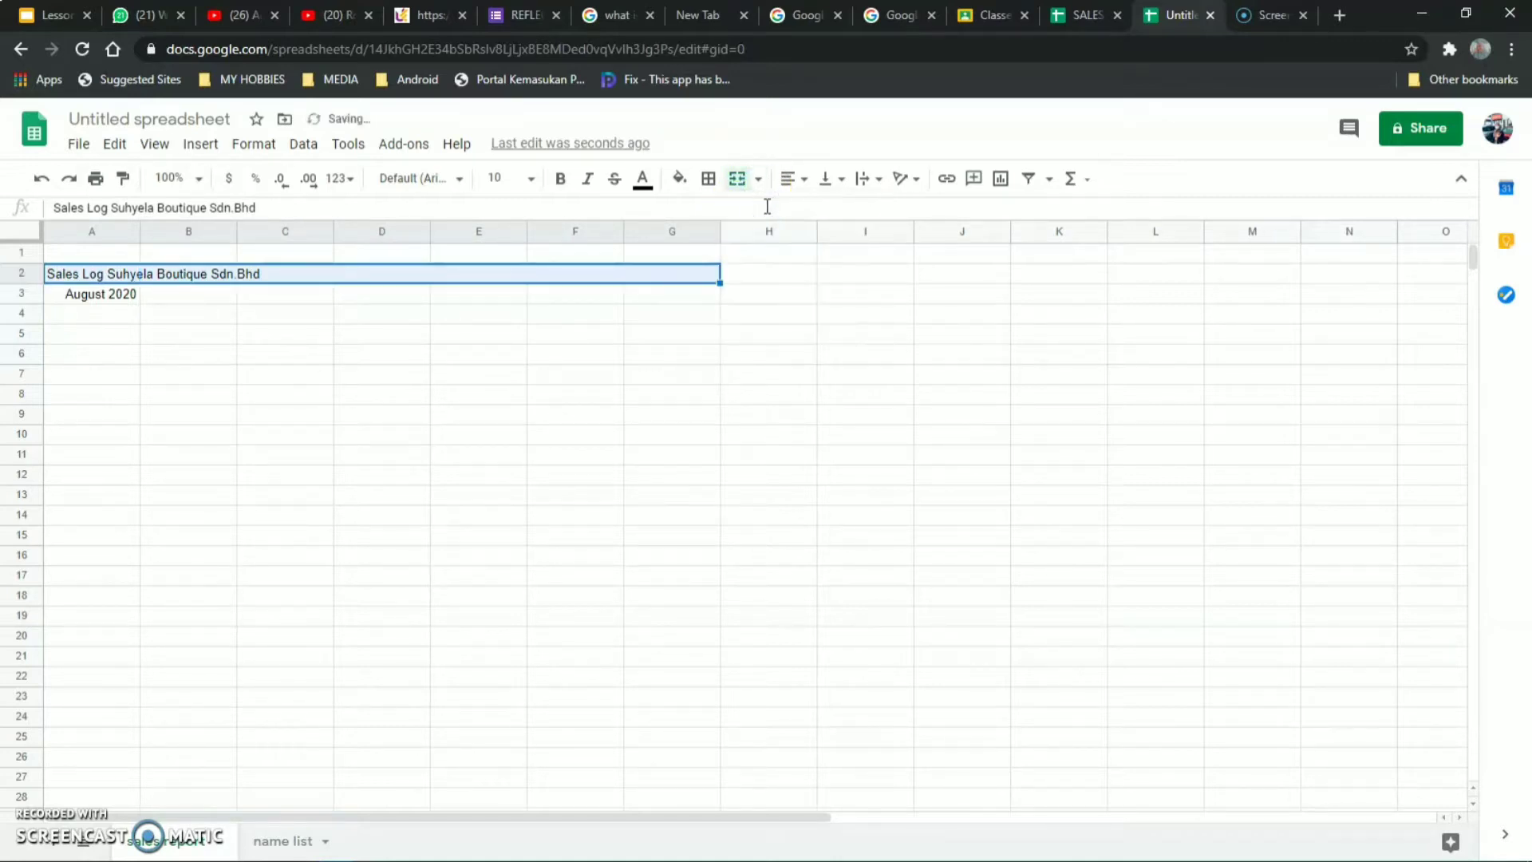
{"action": "left_click", "coordinate": [801, 180]}
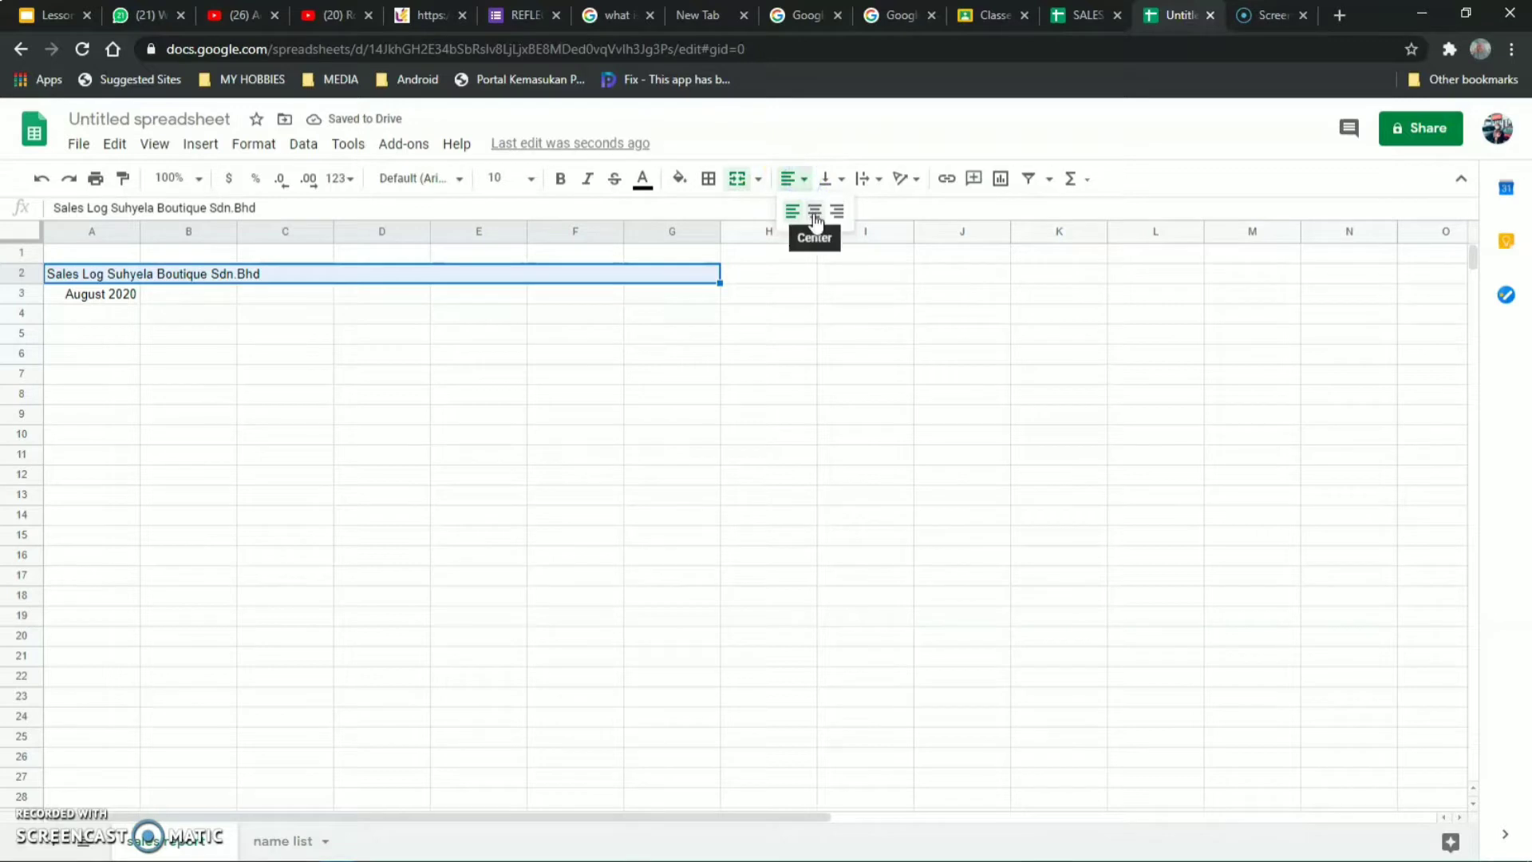
{"action": "left_click", "coordinate": [813, 213]}
Merge A3:G3 and centre August 2020 across it.
{"action": "left_click", "coordinate": [110, 294]}
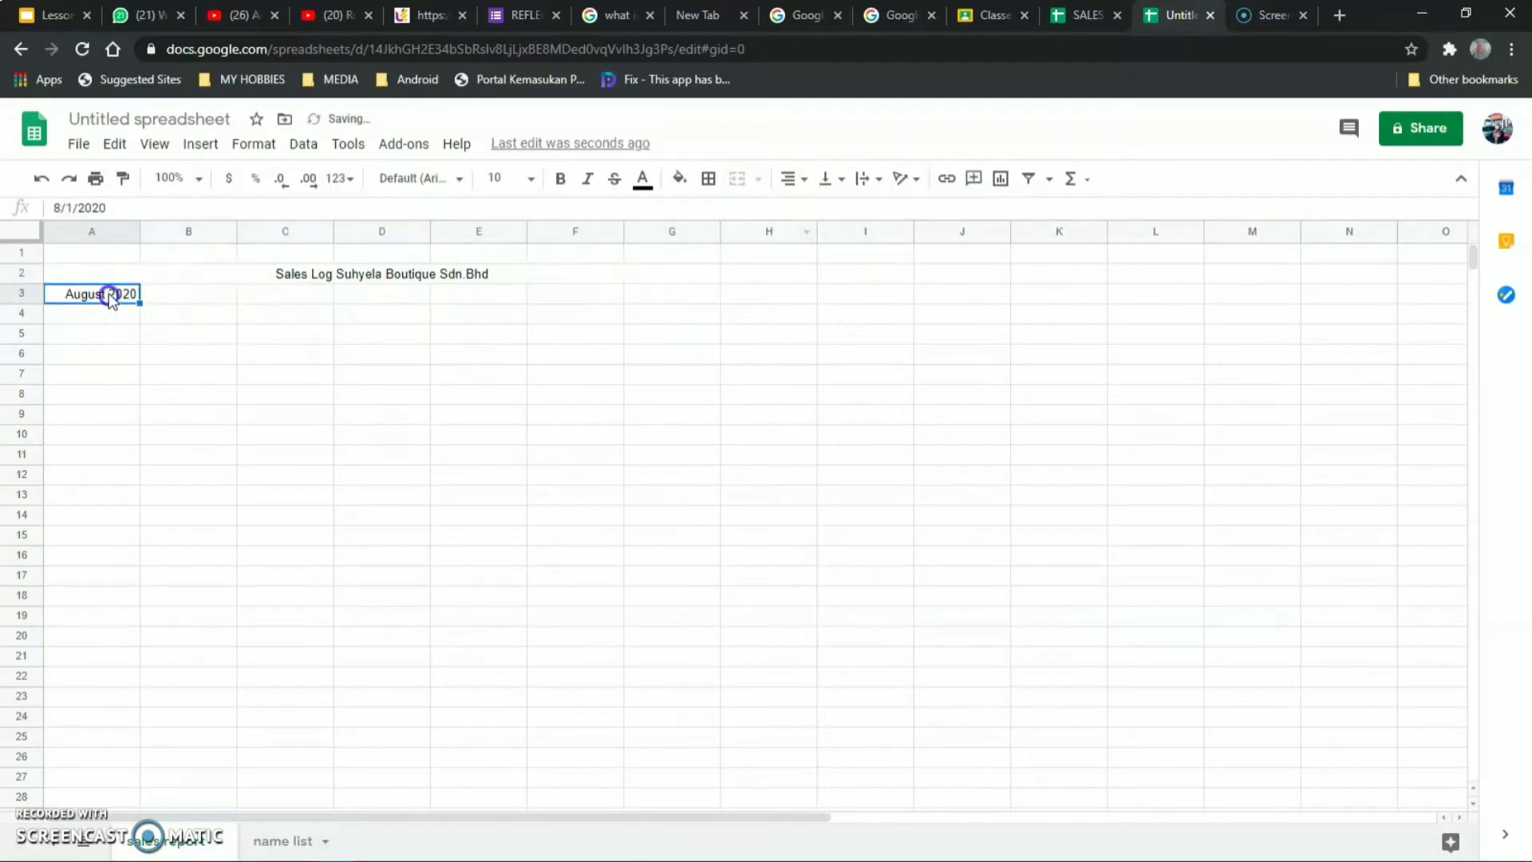
{"action": "left_click_drag", "start_coordinate": [82, 298], "coordinate": [694, 298]}
{"action": "left_click", "coordinate": [757, 178]}
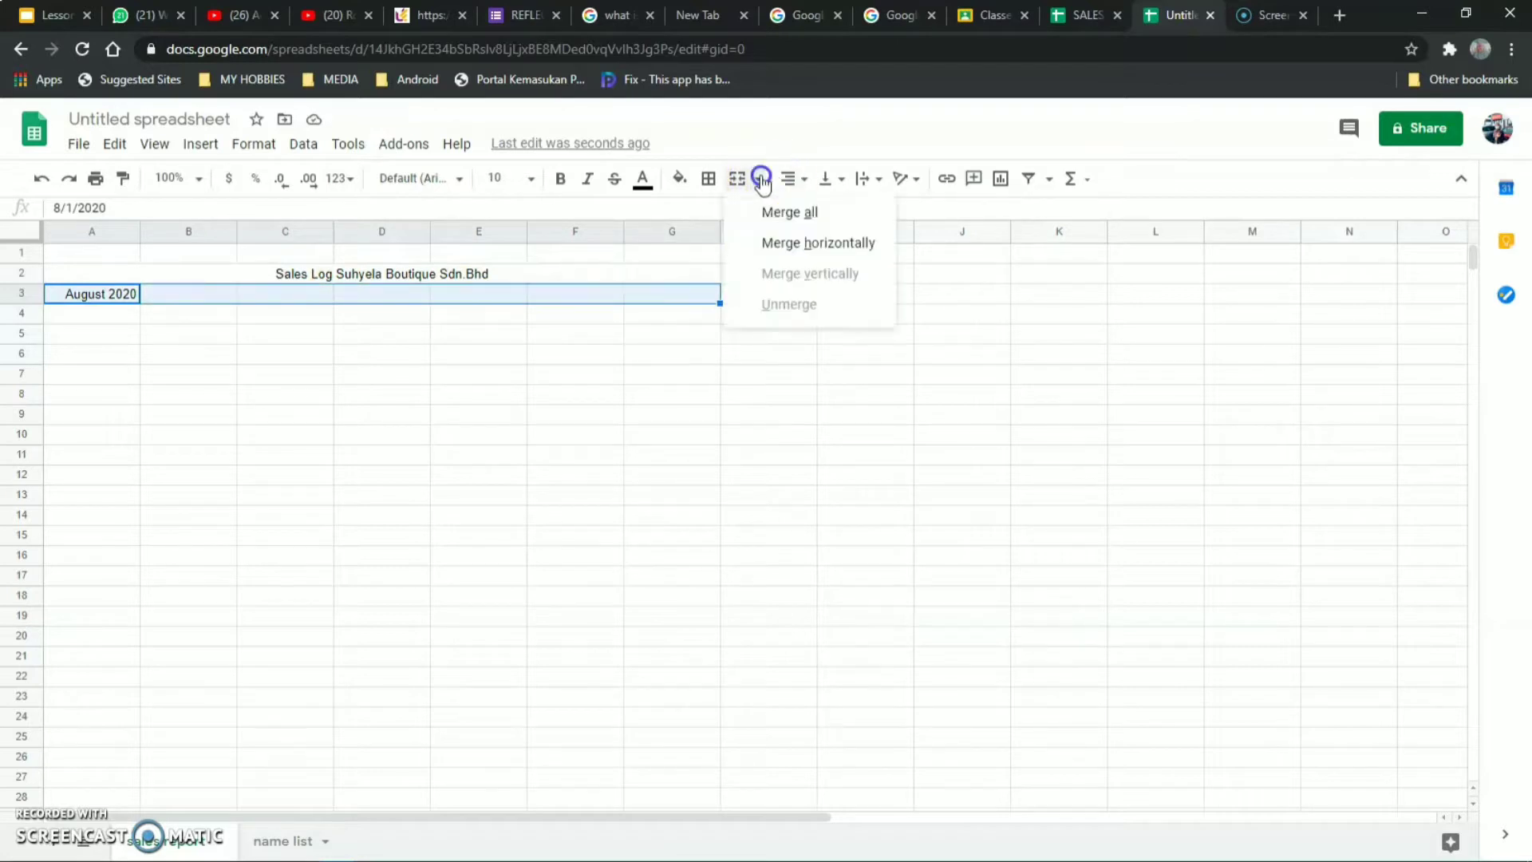
{"action": "left_click", "coordinate": [769, 213]}
{"action": "left_click", "coordinate": [789, 178]}
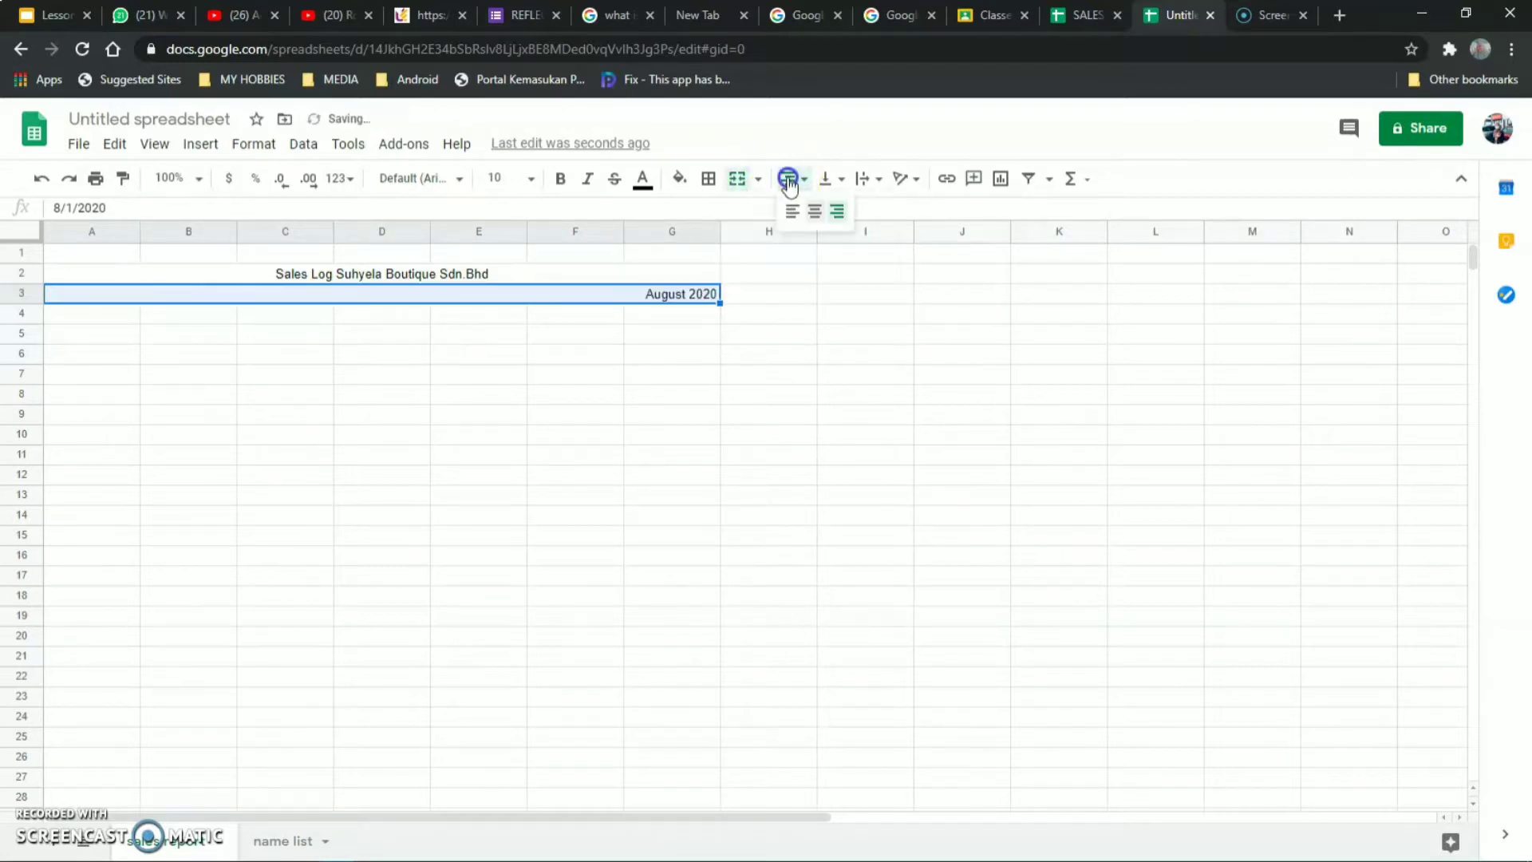
{"action": "left_click", "coordinate": [810, 211]}
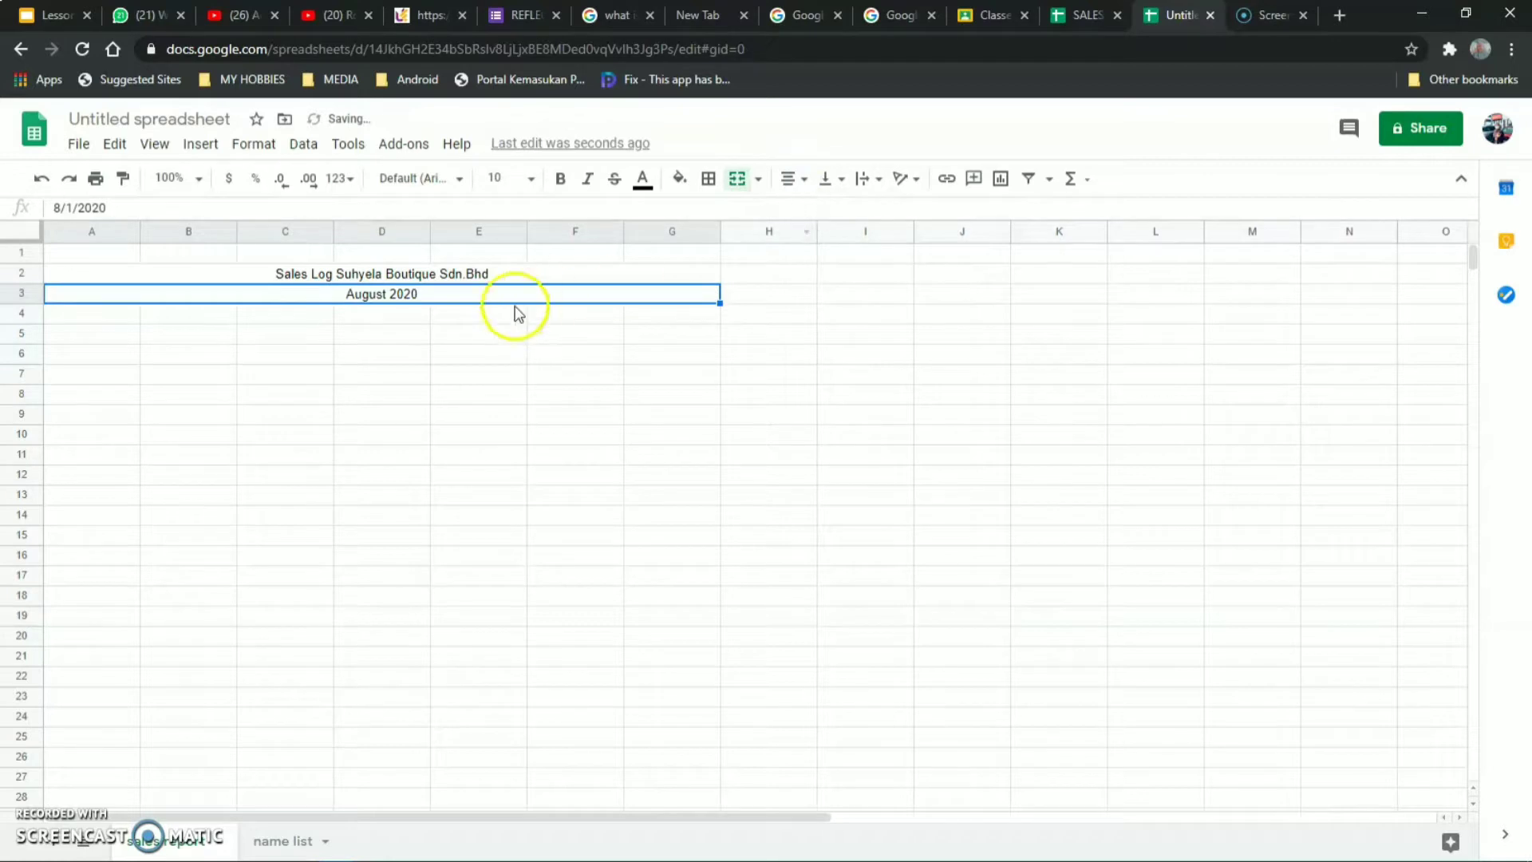
Make both merged title rows bold.
{"action": "left_click", "coordinate": [444, 332]}
{"action": "left_click", "coordinate": [411, 277]}
{"action": "left_click_drag", "start_coordinate": [411, 277], "coordinate": [405, 292]}
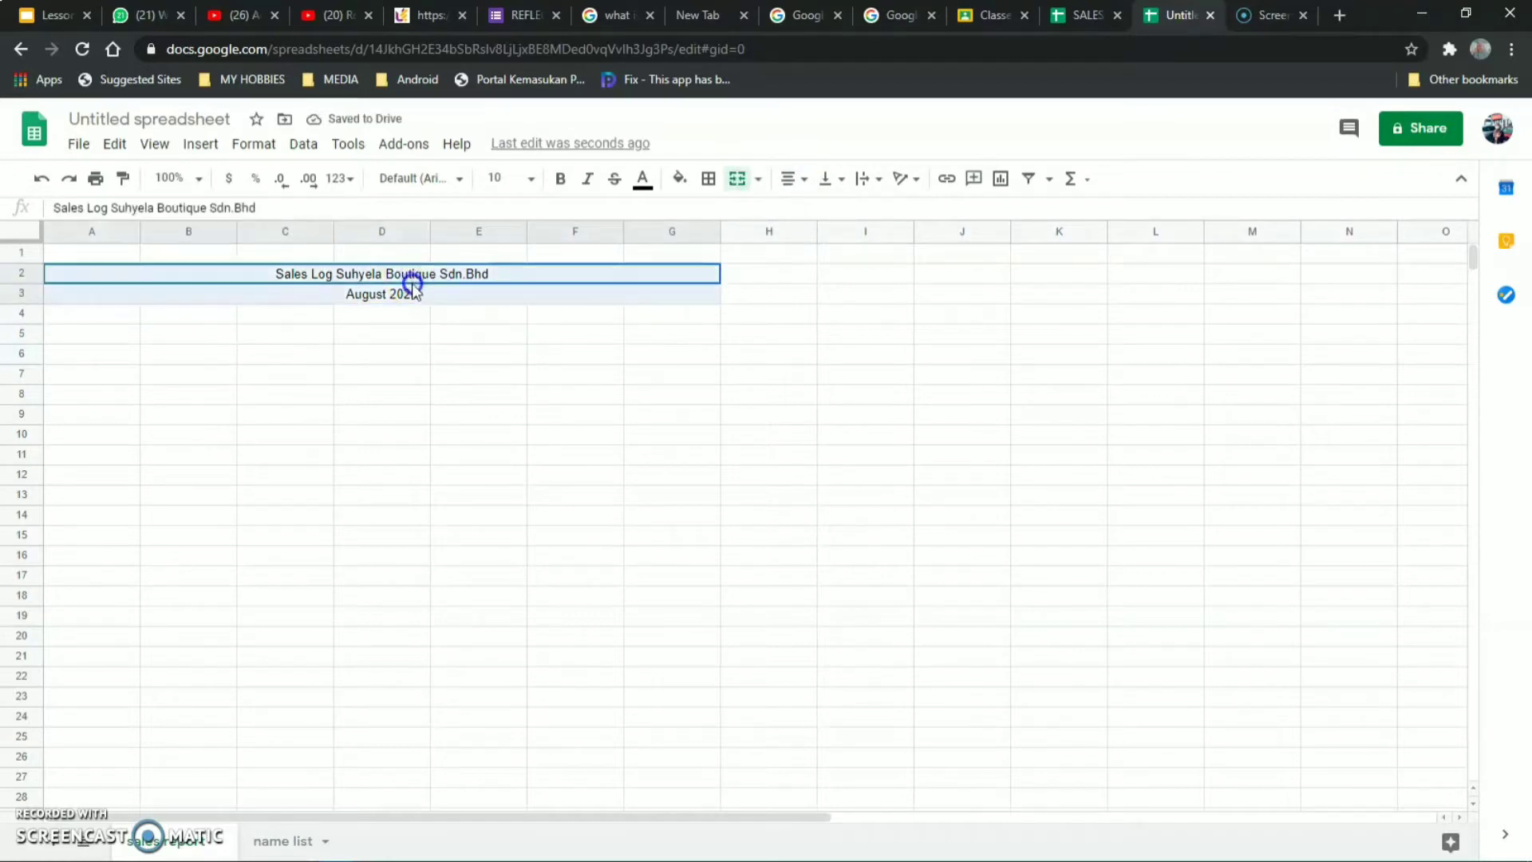
{"action": "left_click", "coordinate": [563, 180]}
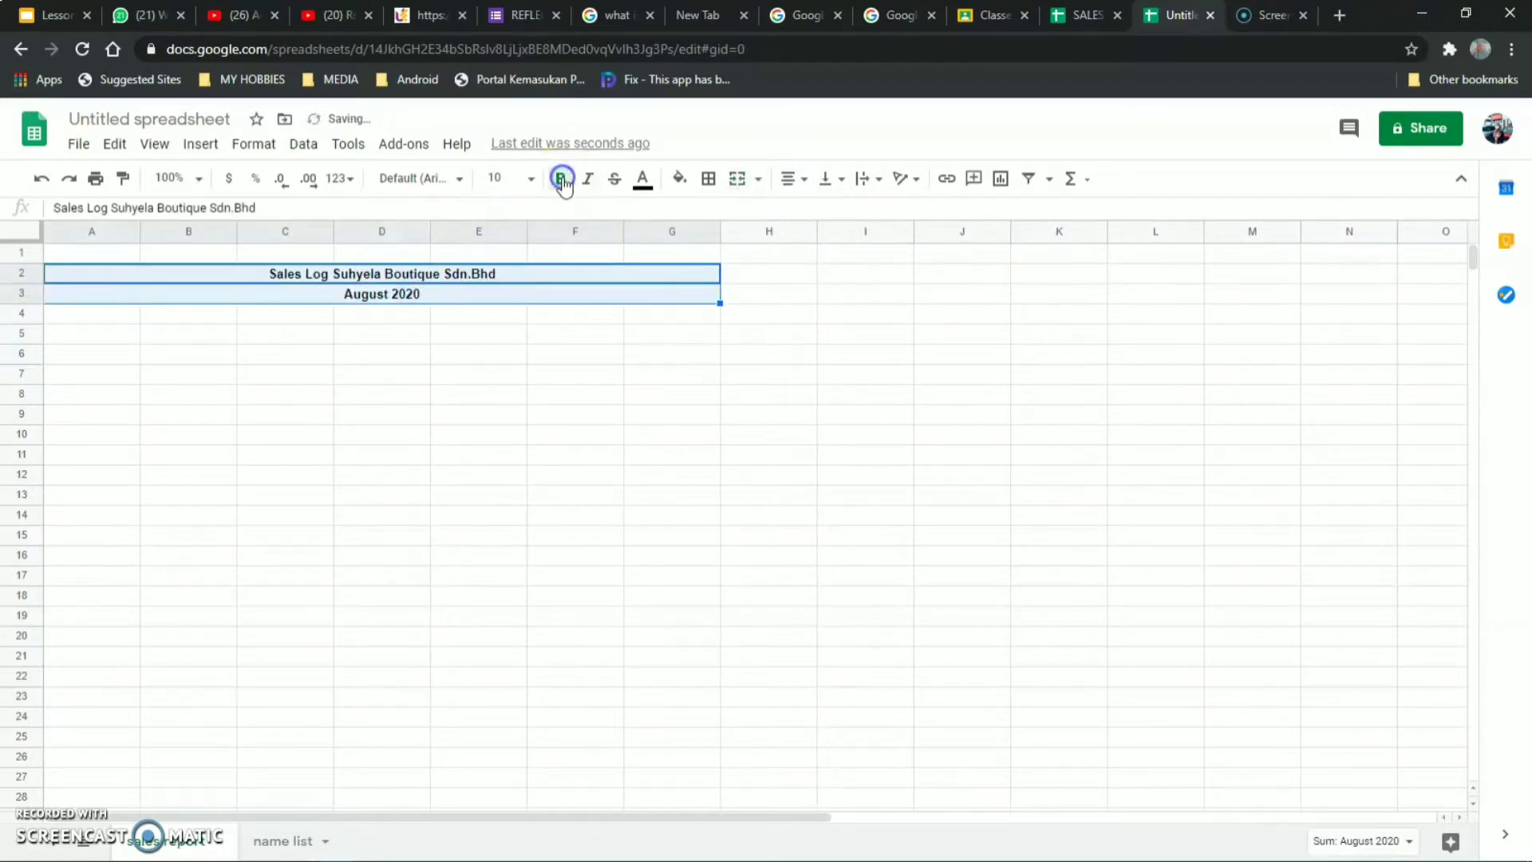
{"action": "left_click", "coordinate": [522, 357]}
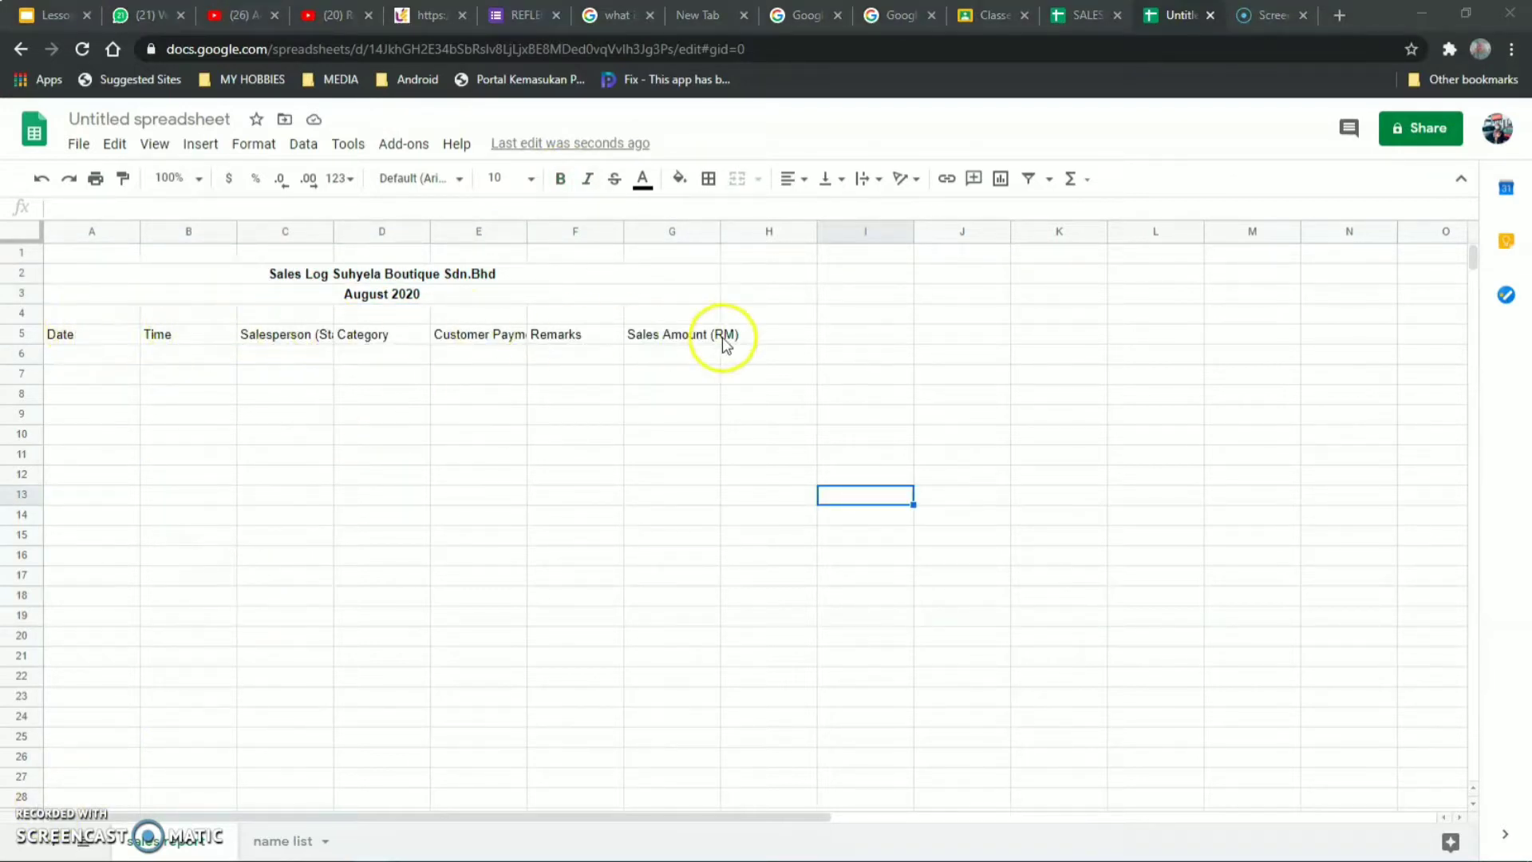
Wrap the Salesperson (Staff), Customer Payment Types and Sales Amount (RM) headers onto two lines.
{"action": "left_click", "coordinate": [289, 343]}
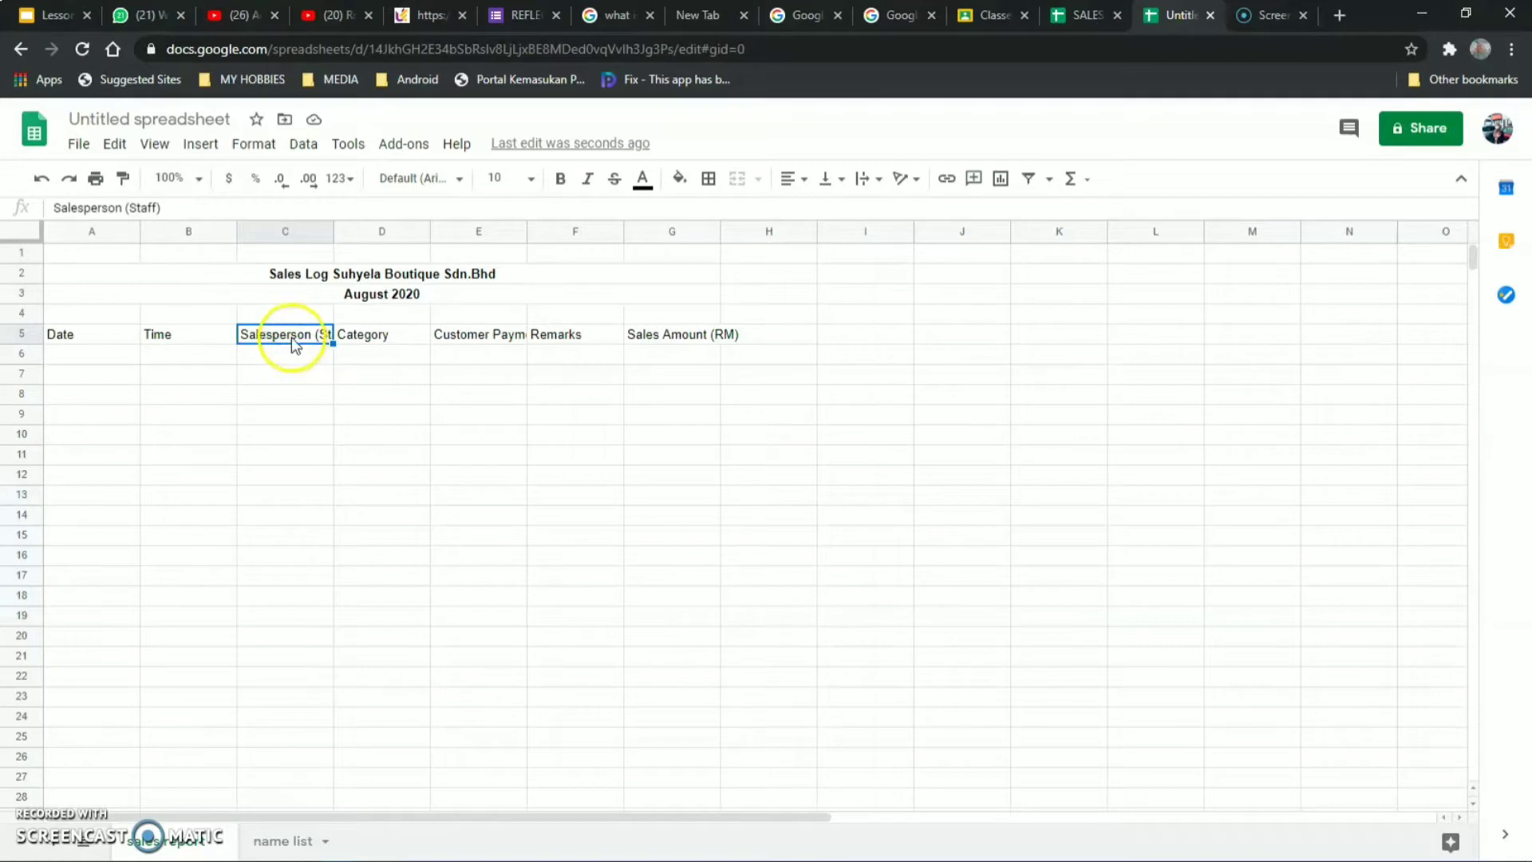
{"action": "left_click", "coordinate": [877, 192]}
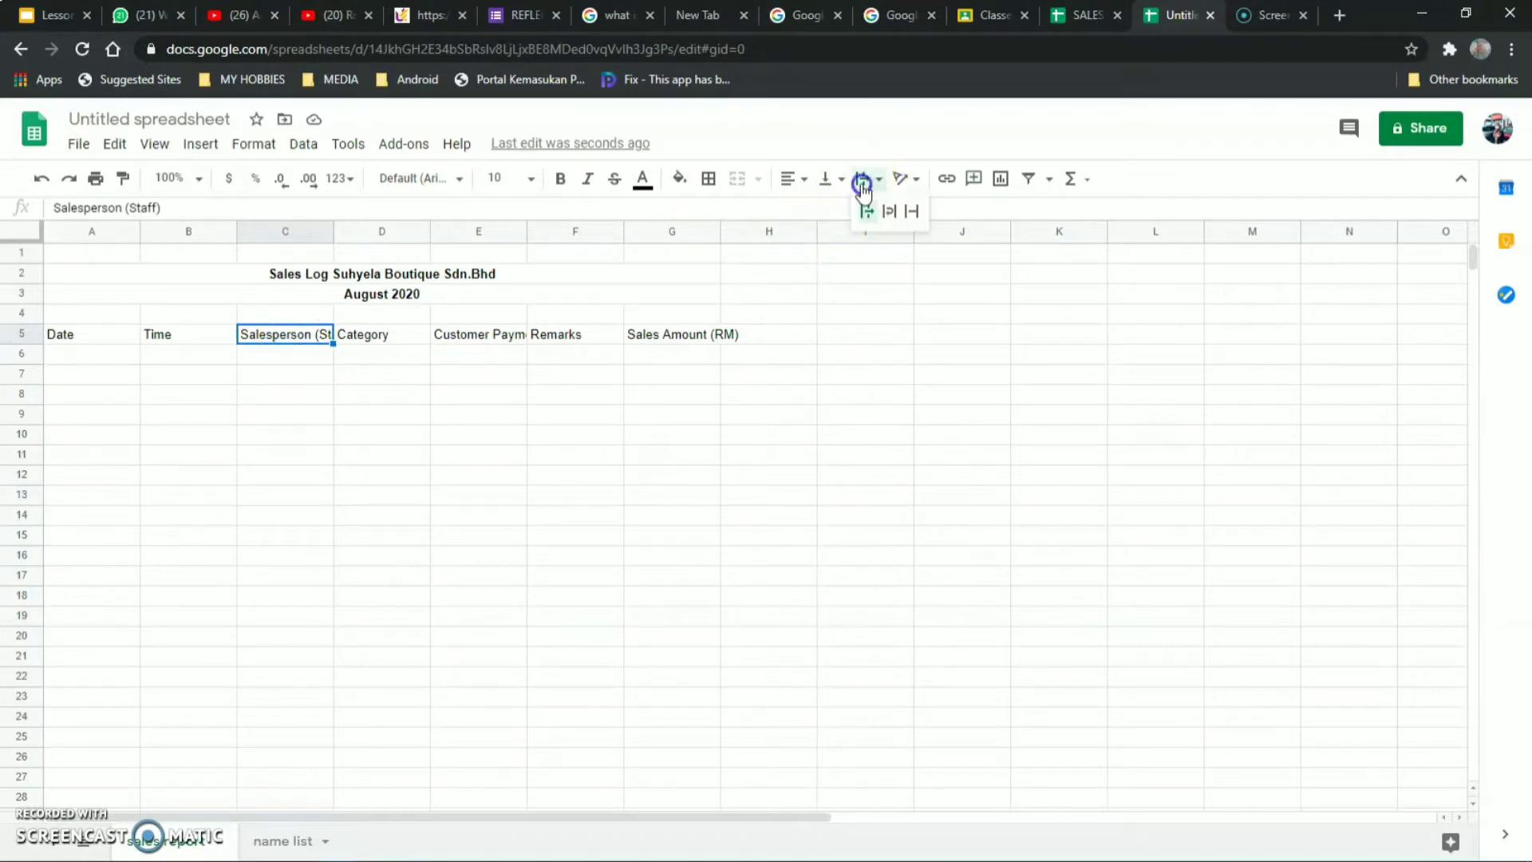
{"action": "left_click", "coordinate": [886, 211]}
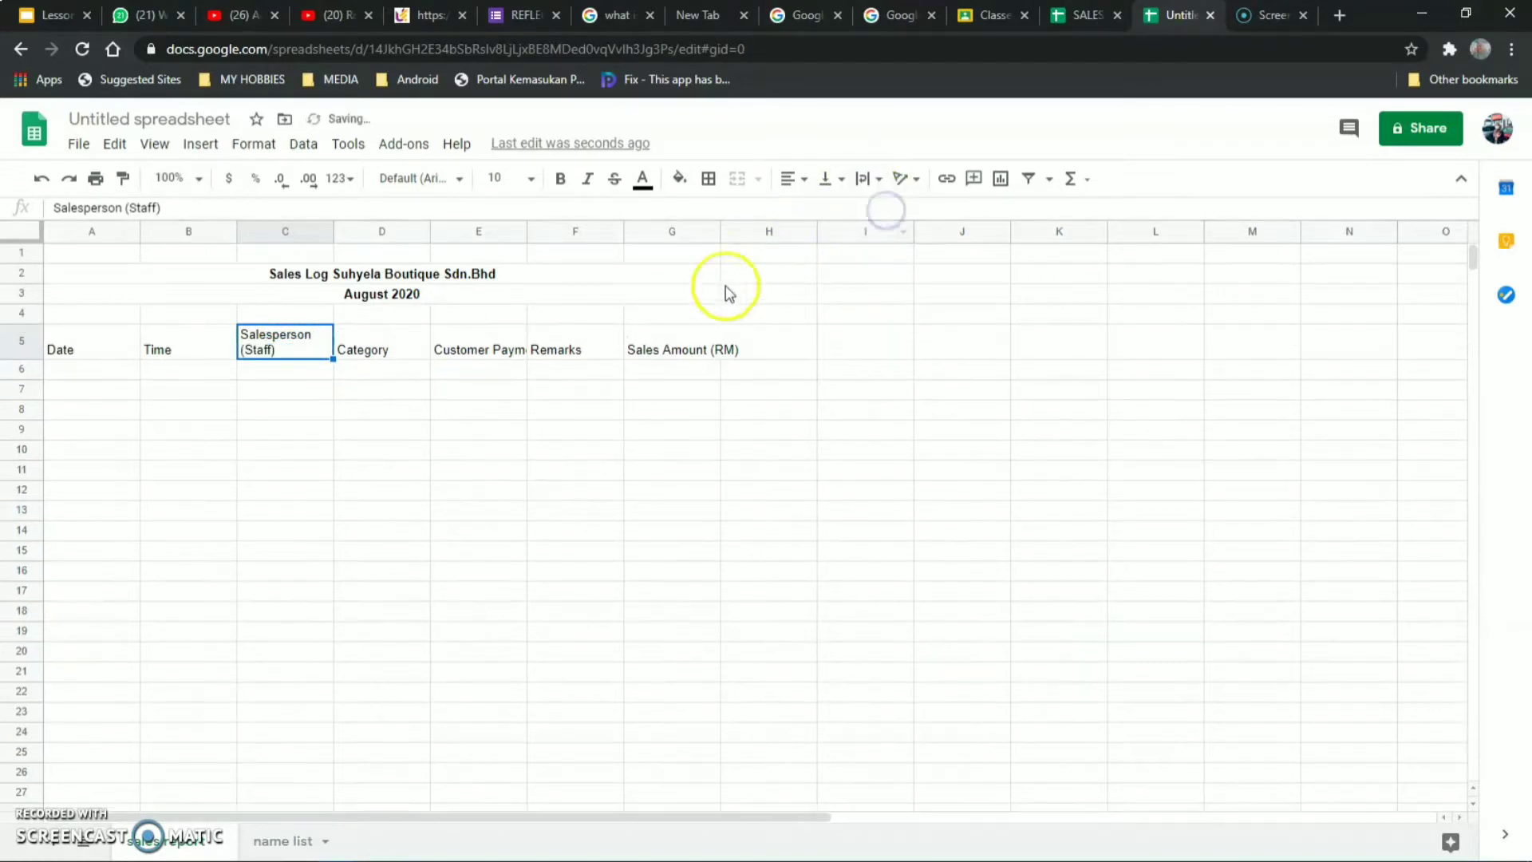
{"action": "left_click", "coordinate": [479, 355]}
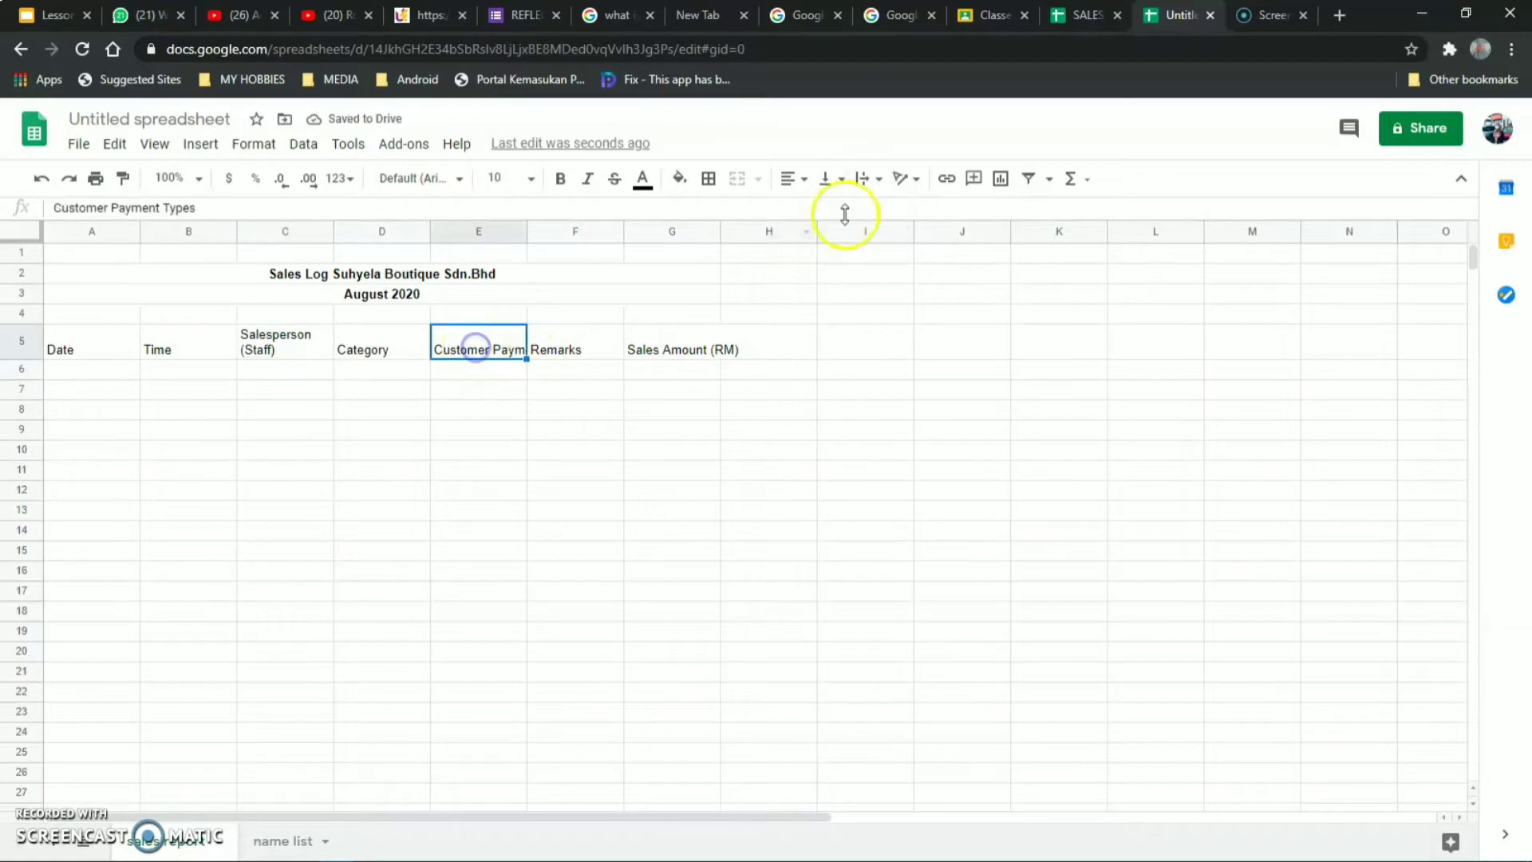
{"action": "left_click", "coordinate": [868, 181]}
{"action": "left_click", "coordinate": [882, 210]}
{"action": "left_click", "coordinate": [677, 344]}
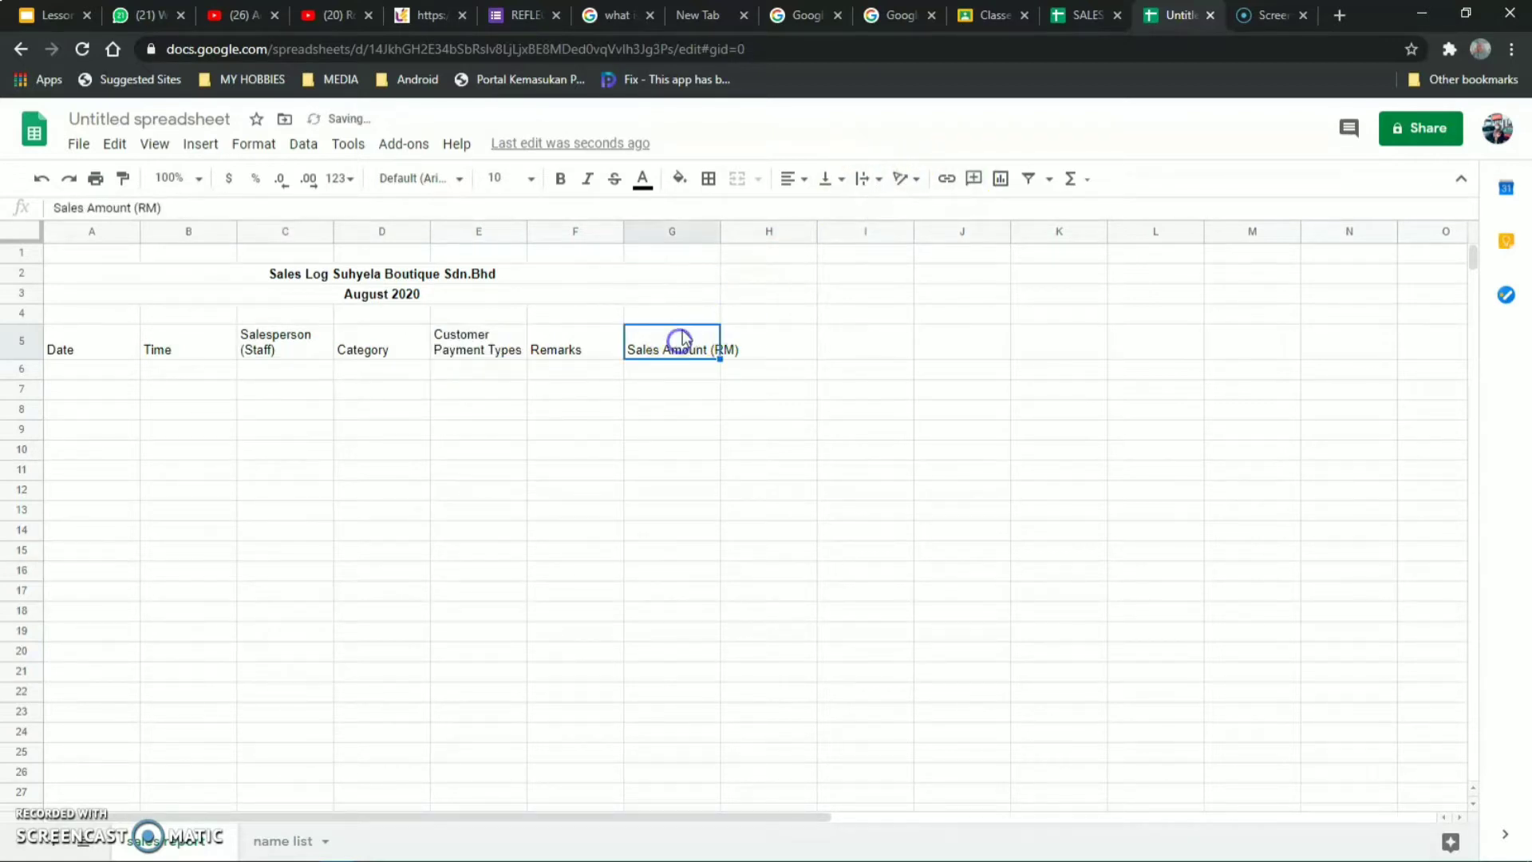
{"action": "left_click", "coordinate": [864, 180]}
{"action": "left_click", "coordinate": [888, 211]}
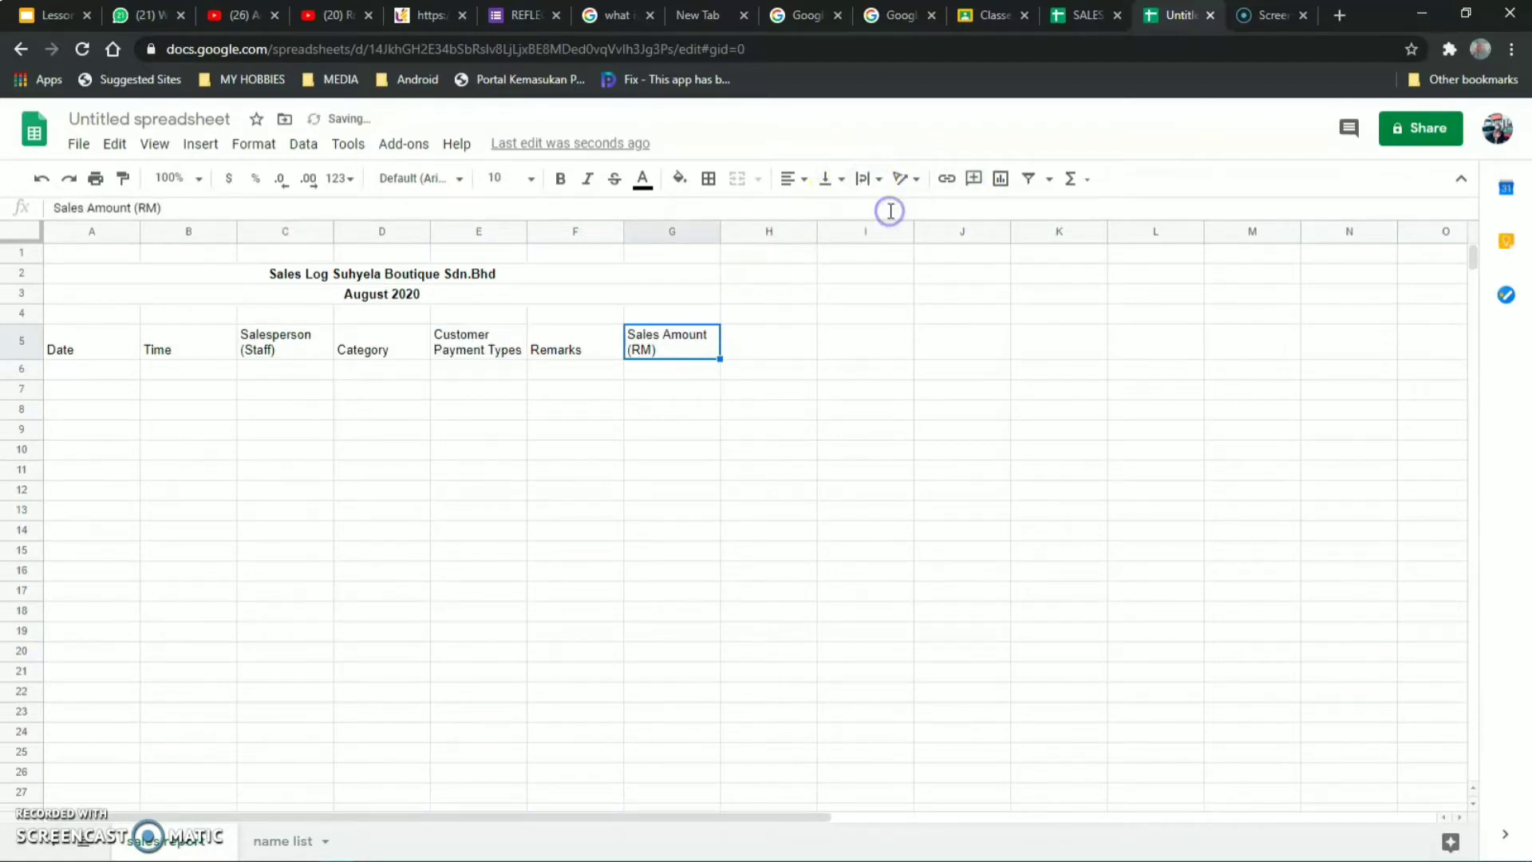
Centre headers A5:G5 vertically and horizontally and make them bold.
{"action": "left_click_drag", "start_coordinate": [58, 345], "coordinate": [669, 339]}
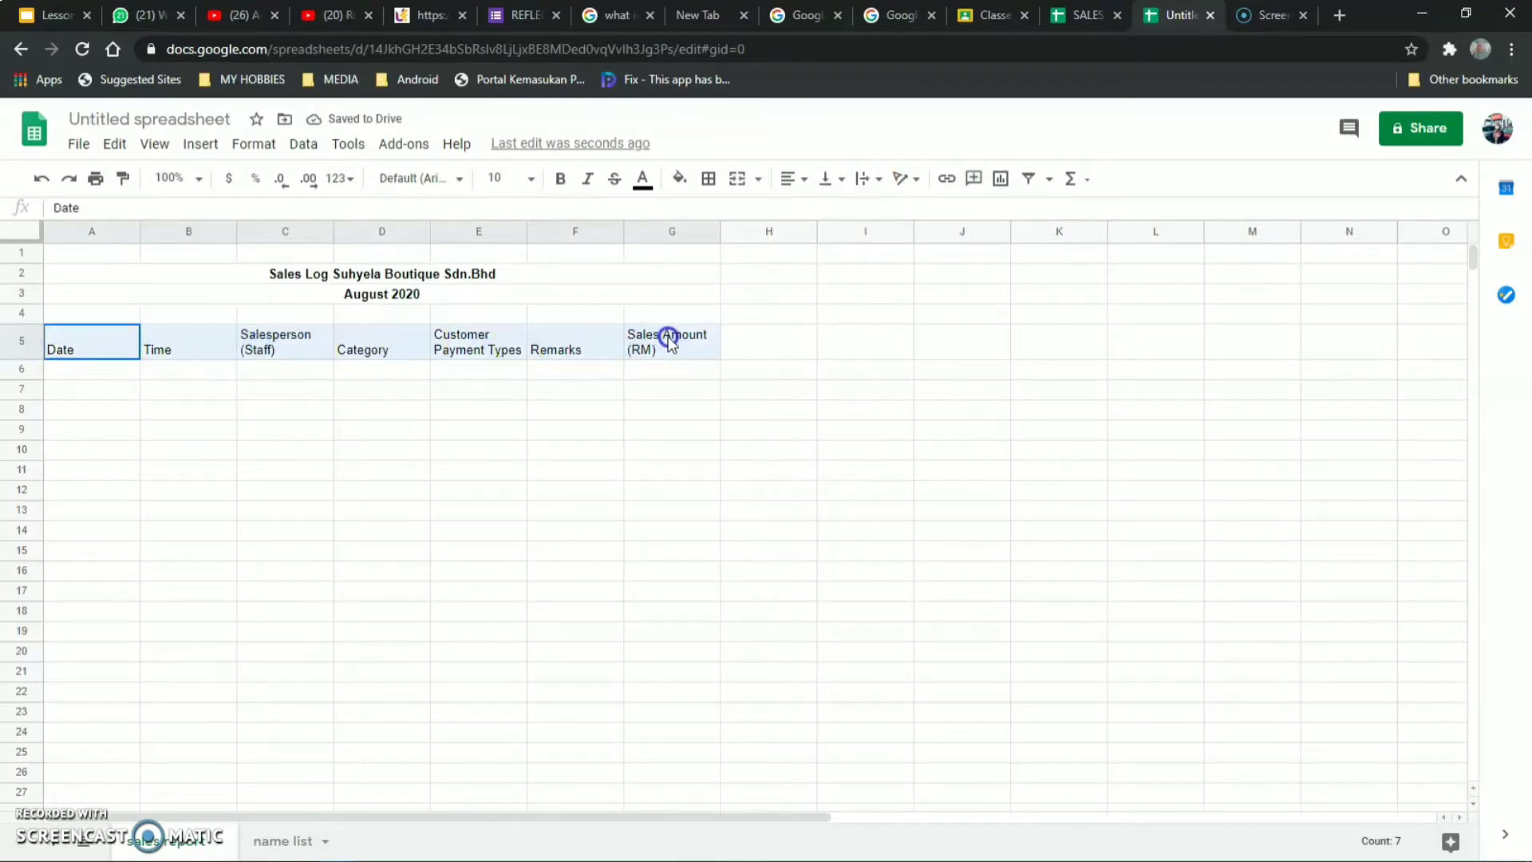
{"action": "left_click", "coordinate": [828, 179]}
{"action": "left_click", "coordinate": [852, 213]}
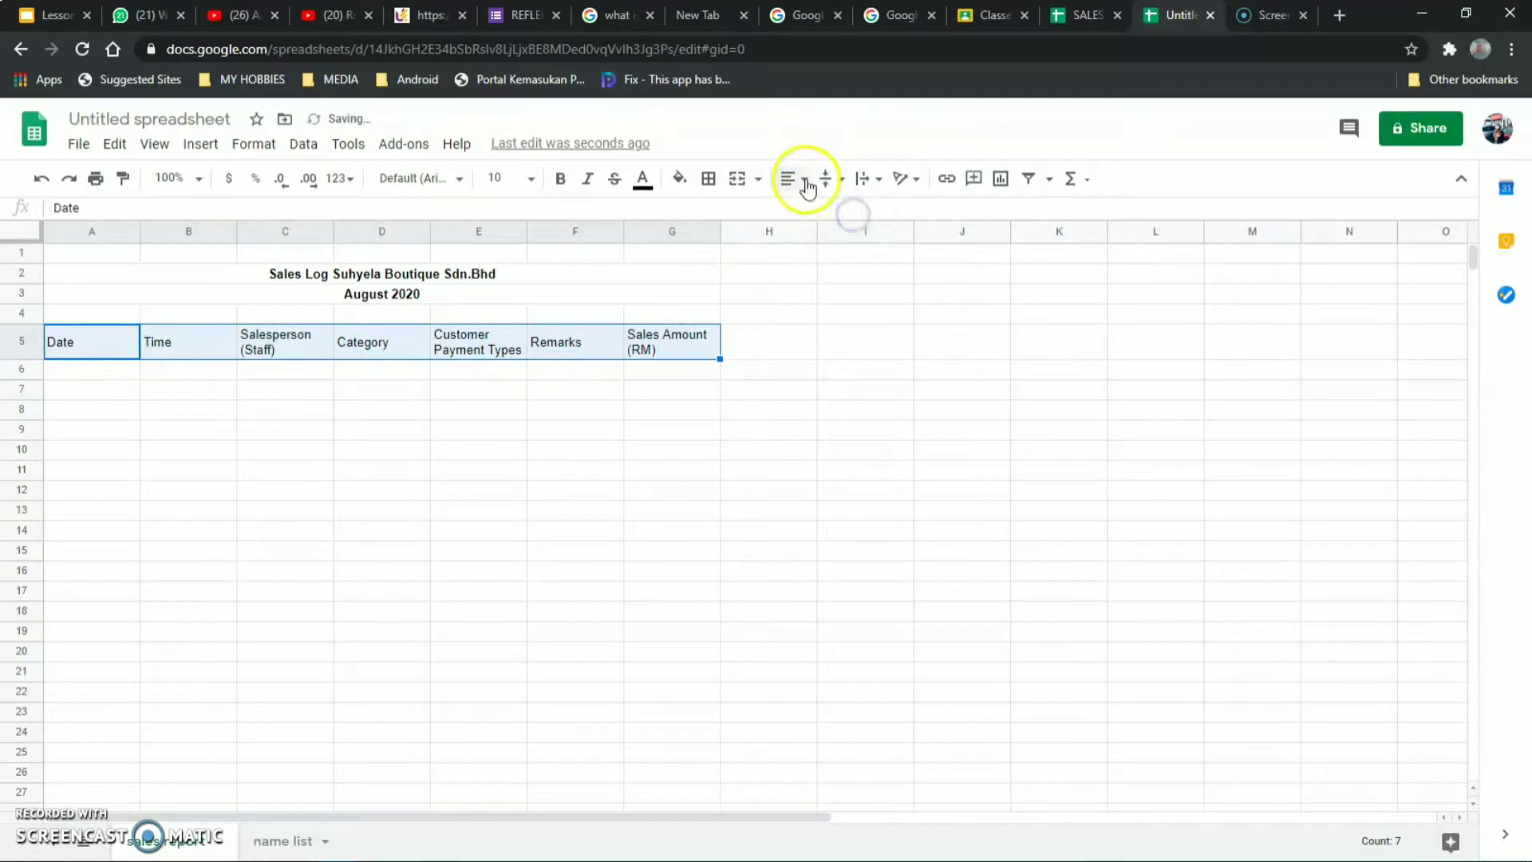
{"action": "left_click", "coordinate": [791, 178]}
{"action": "left_click", "coordinate": [816, 212]}
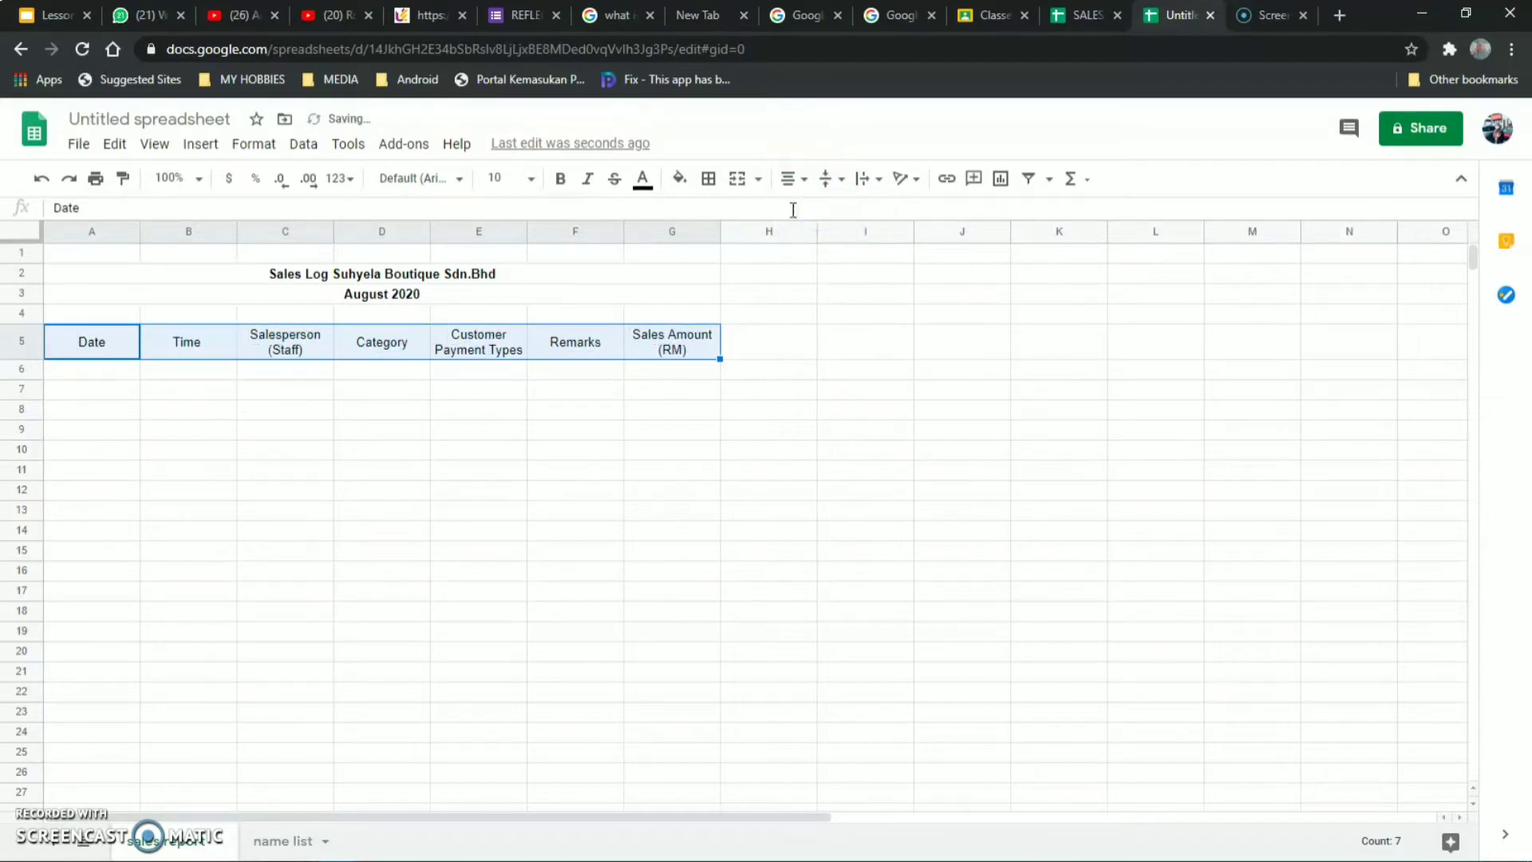
{"action": "left_click", "coordinate": [561, 178]}
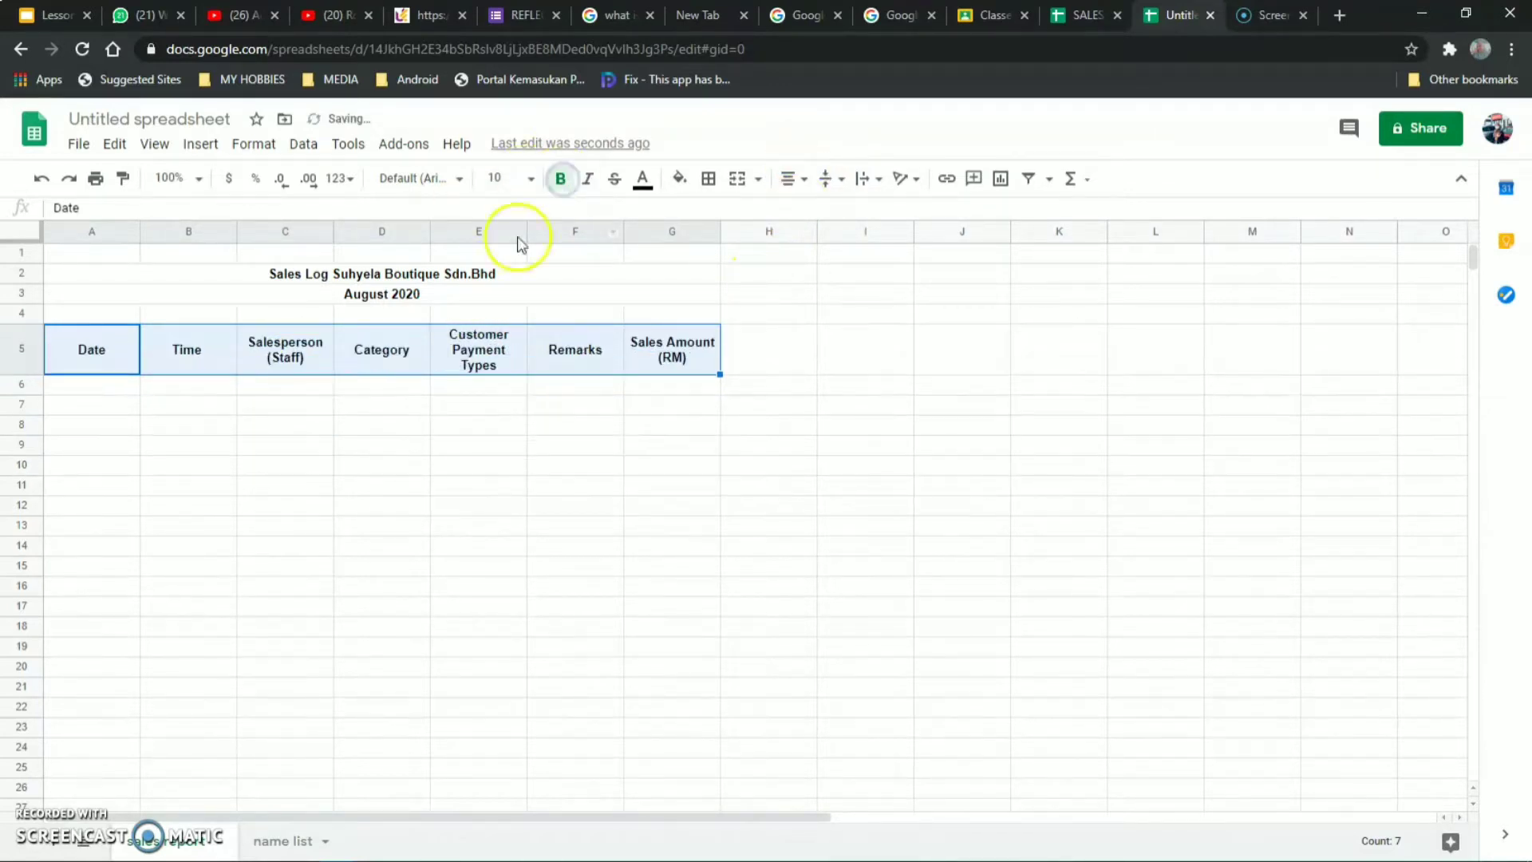
{"action": "left_click", "coordinate": [513, 426]}
{"action": "left_click", "coordinate": [95, 351]}
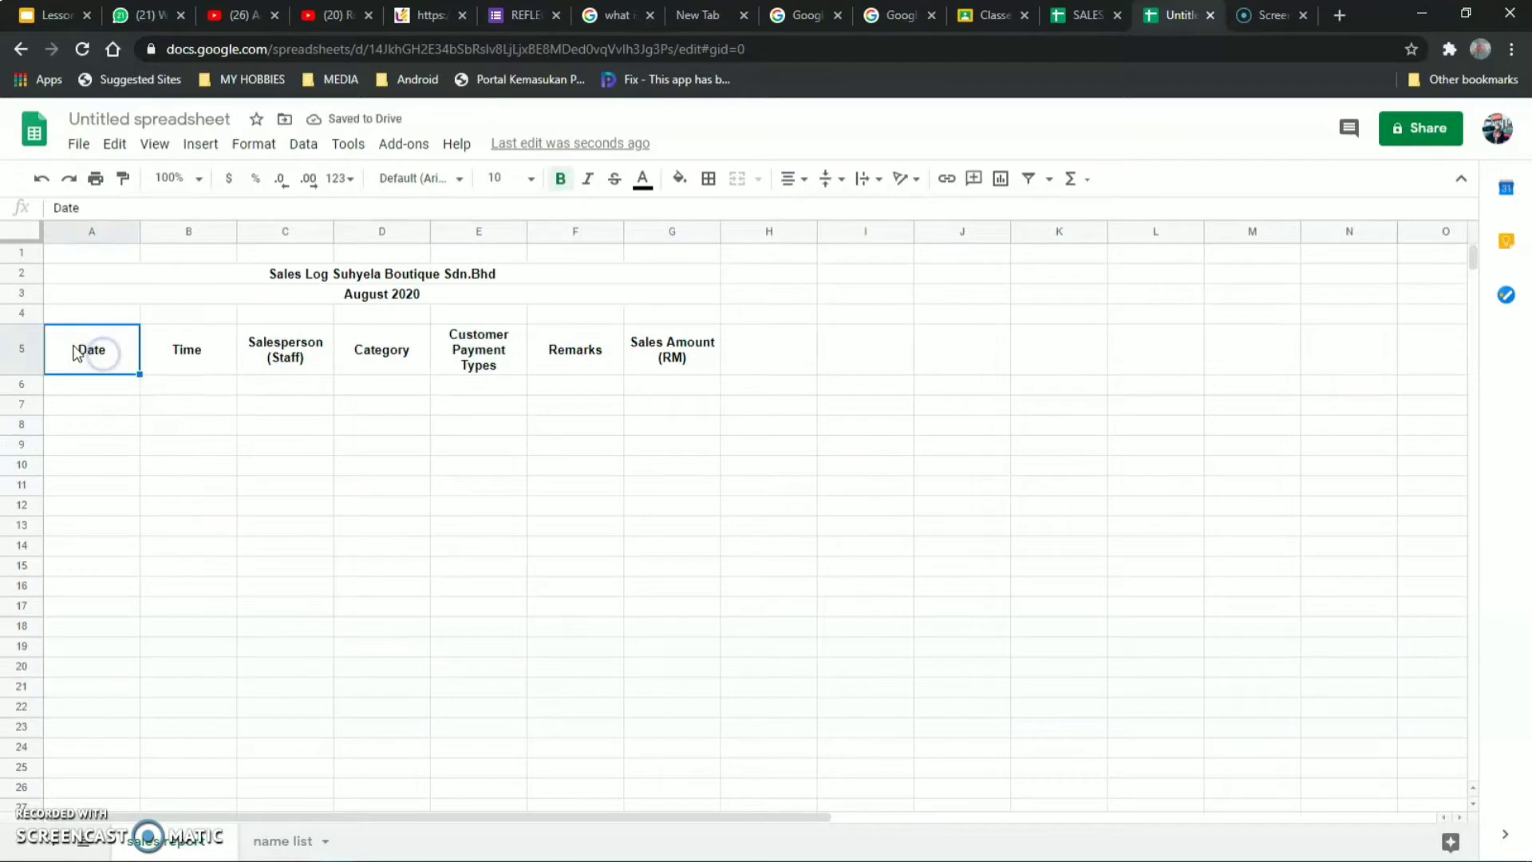
{"action": "left_click_drag", "start_coordinate": [181, 343], "coordinate": [716, 667]}
Apply all borders to the A5:G20 sales table.
{"action": "left_click", "coordinate": [707, 178]}
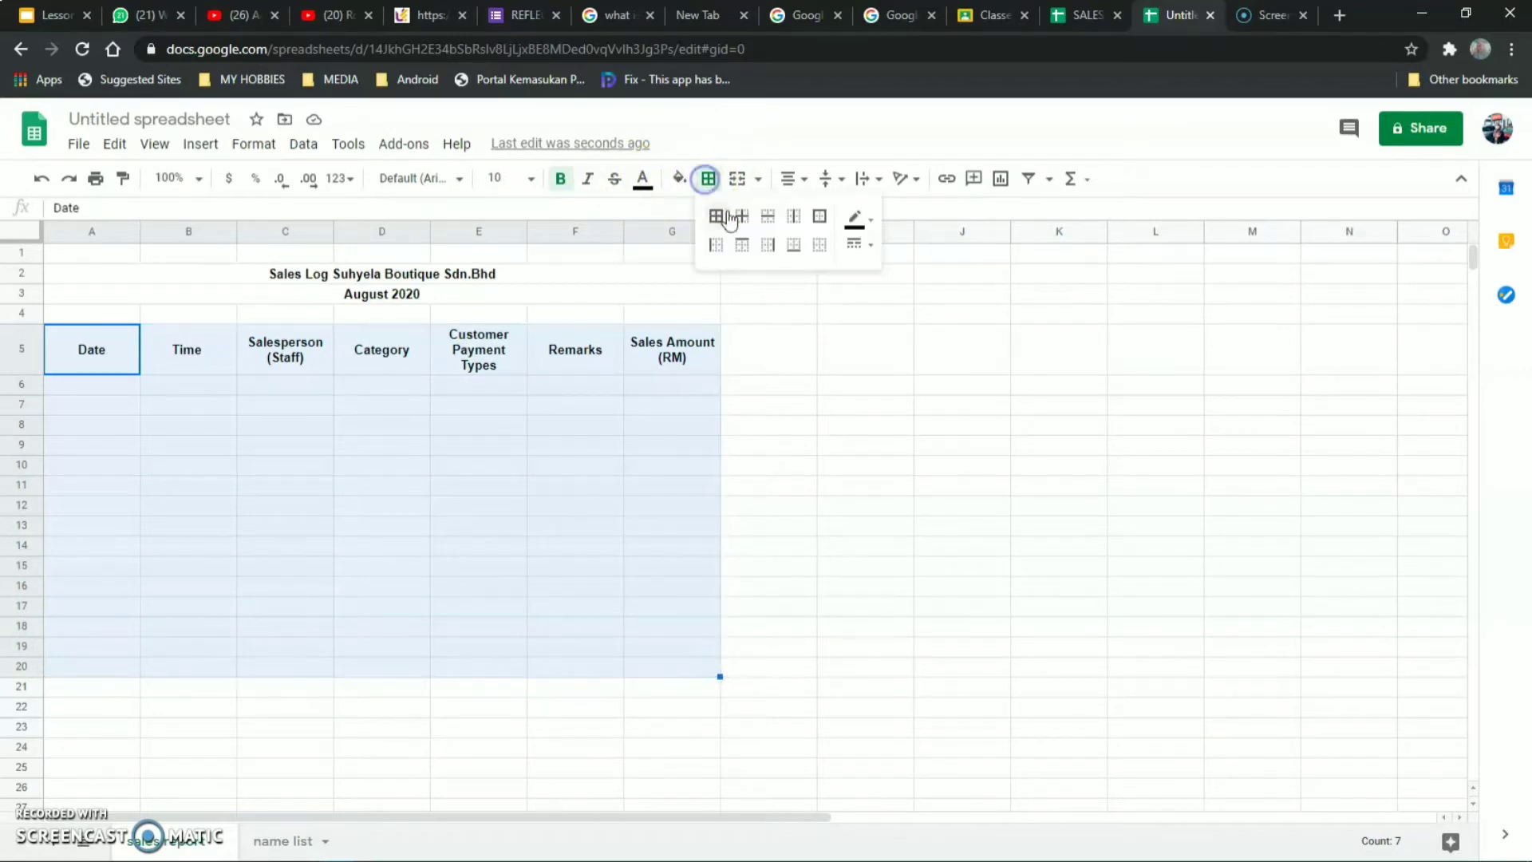
{"action": "left_click", "coordinate": [714, 227]}
{"action": "left_click", "coordinate": [812, 444]}
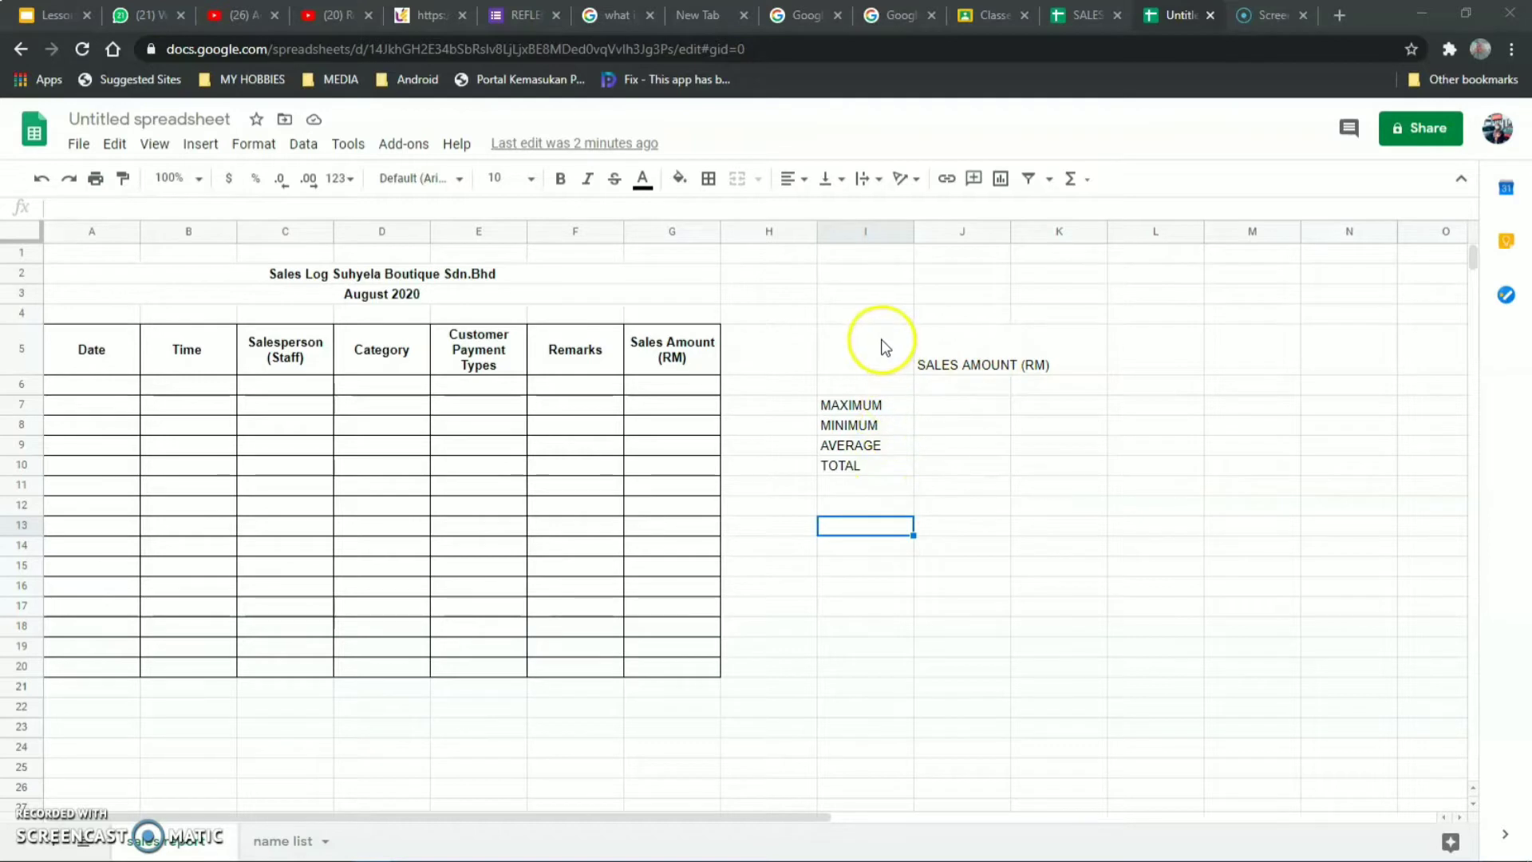
{"action": "left_click", "coordinate": [971, 342]}
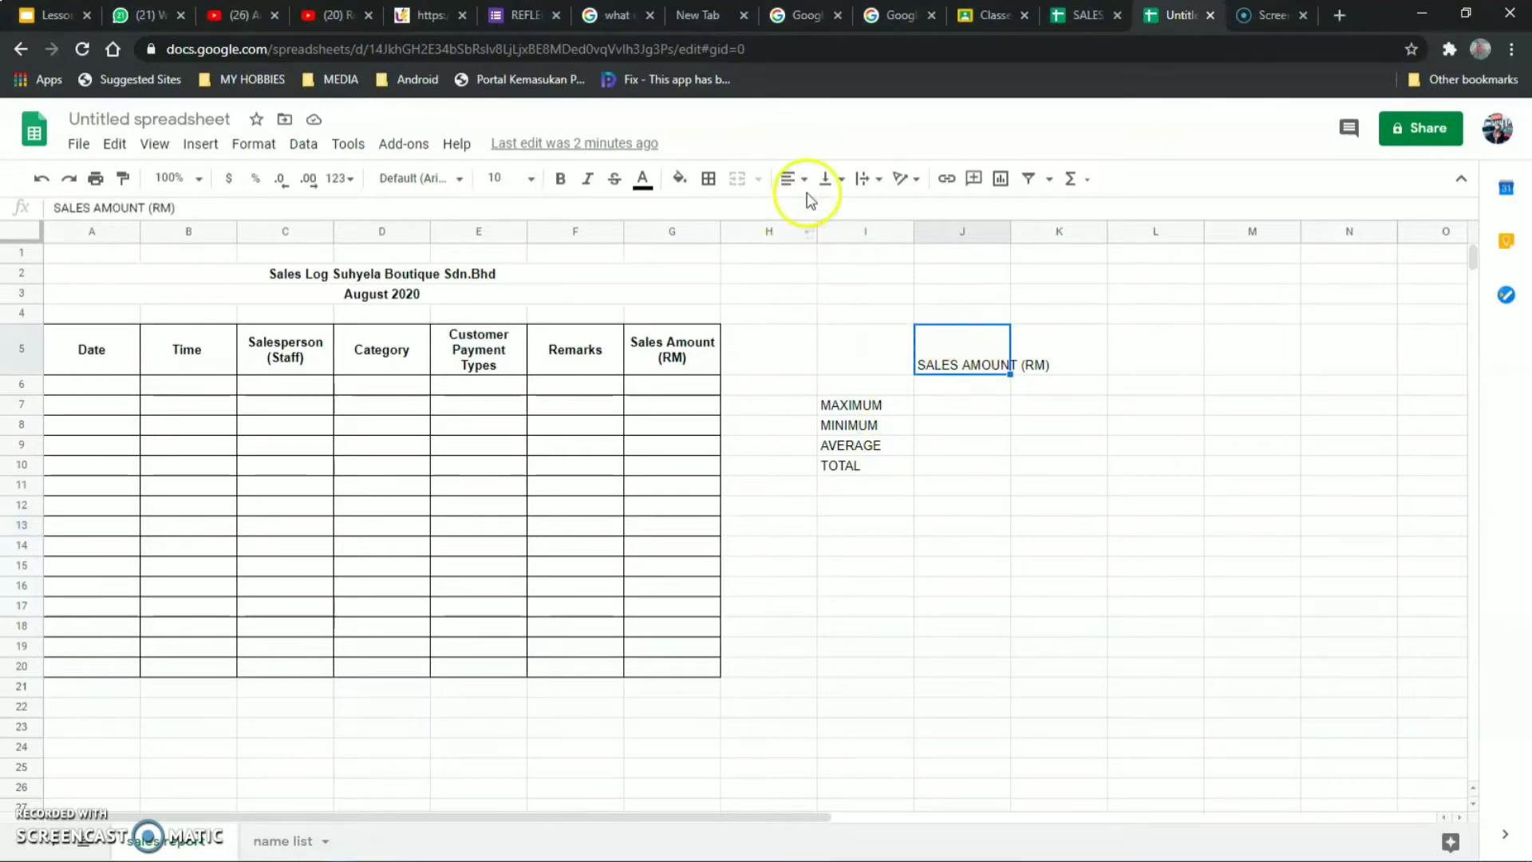
Wrap the SALES AMOUNT (RM) heading and merge I5:I6 and J5:J6.
{"action": "left_click", "coordinate": [855, 180]}
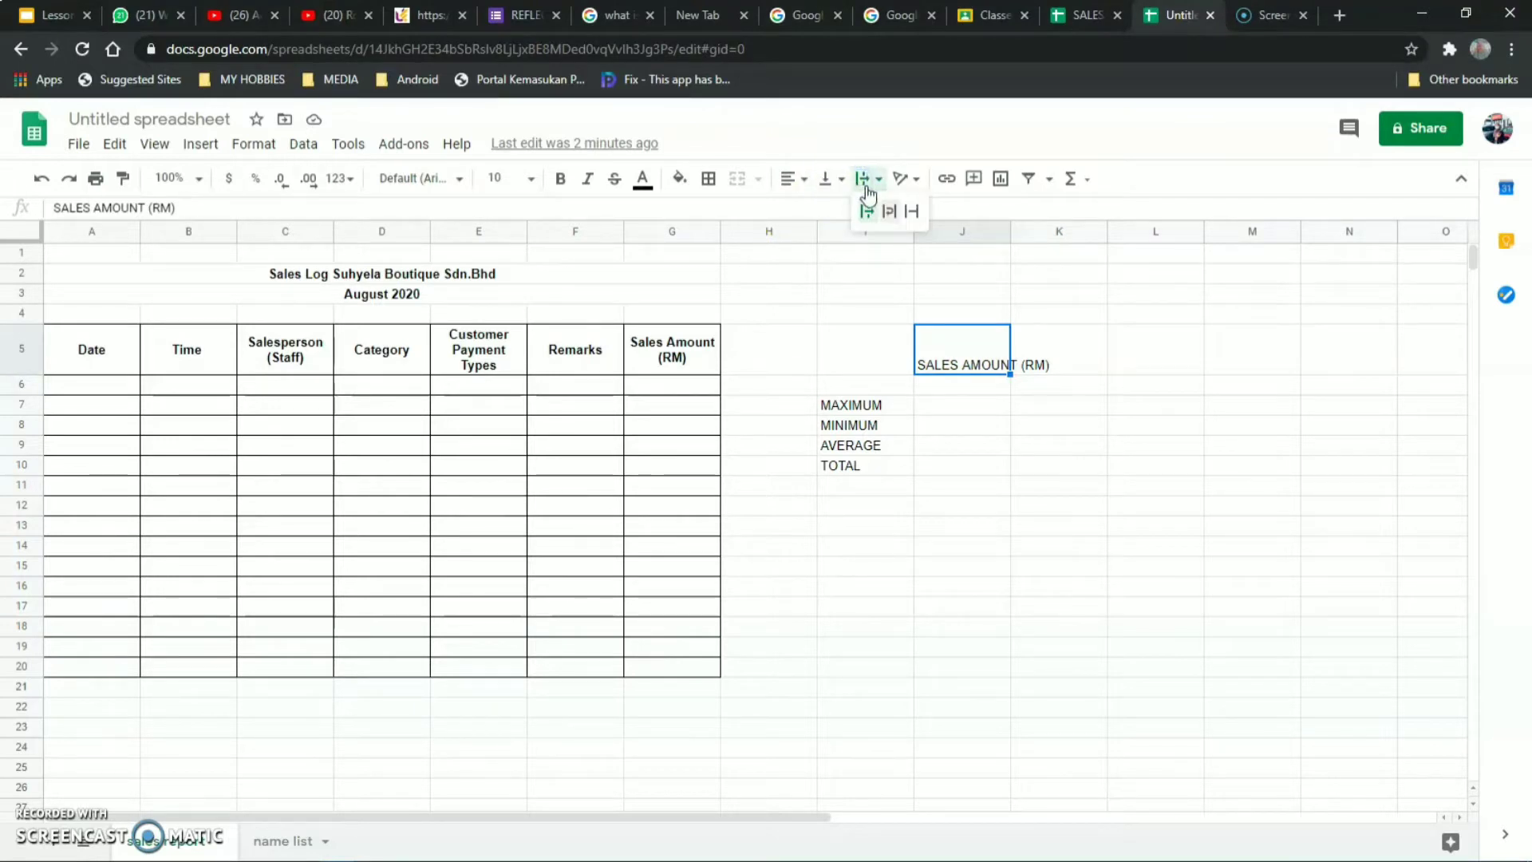
{"action": "left_click", "coordinate": [889, 211]}
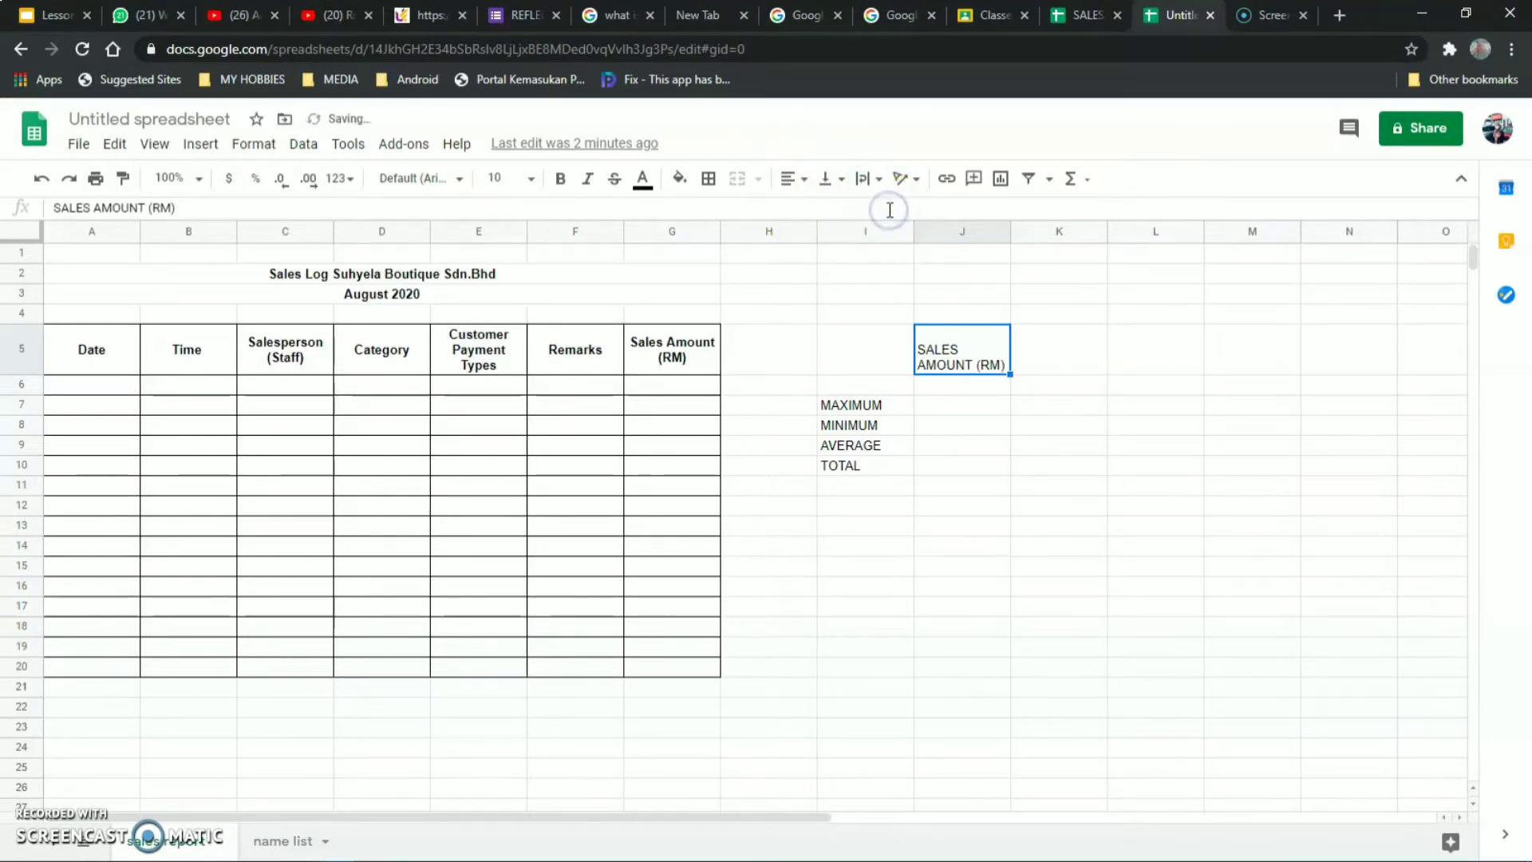
{"action": "left_click", "coordinate": [908, 391]}
{"action": "left_click", "coordinate": [870, 343]}
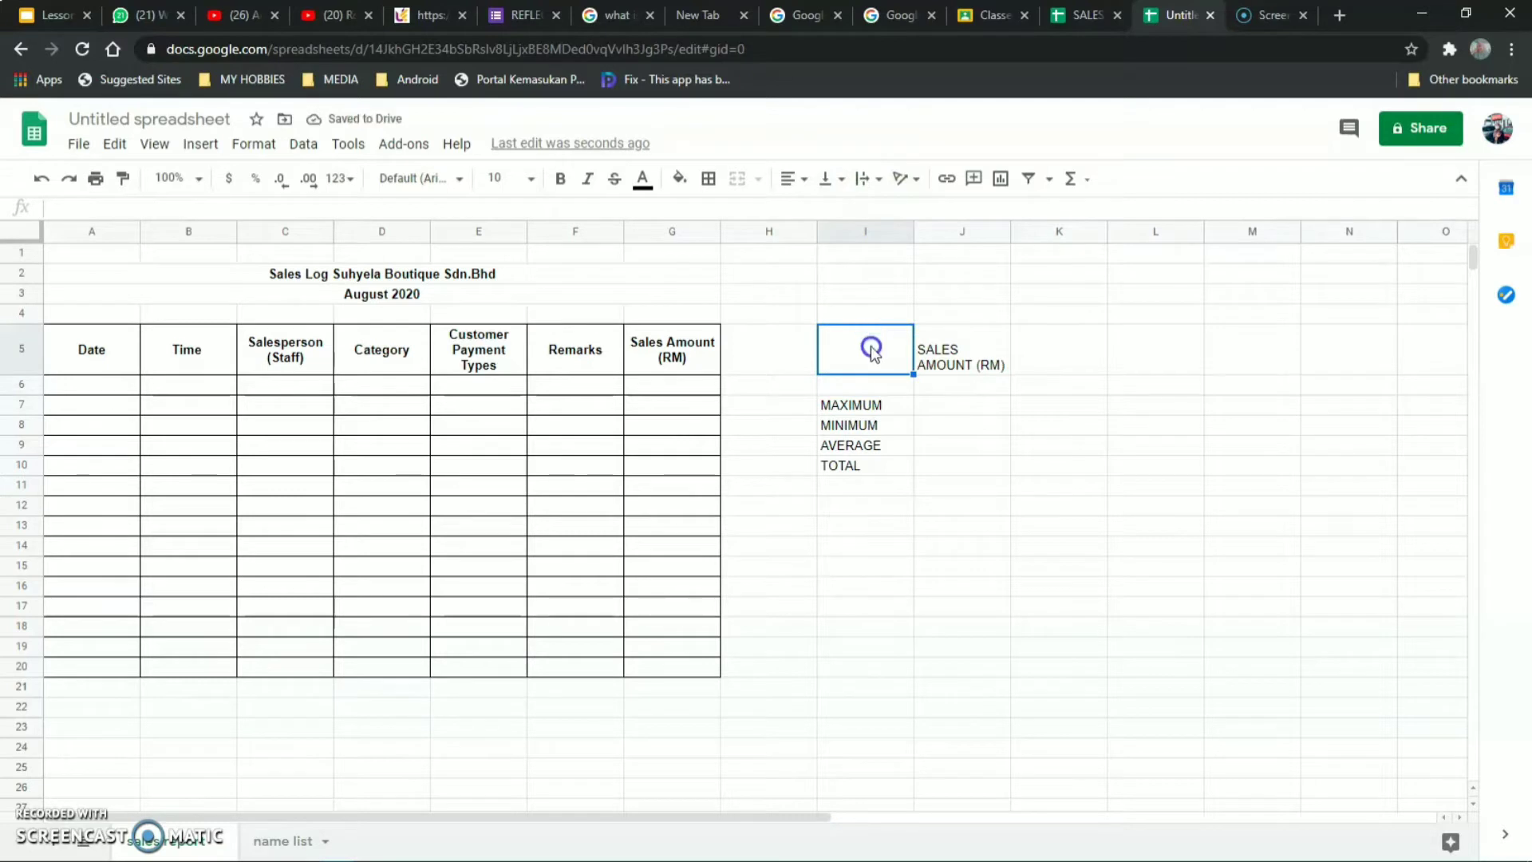
{"action": "left_click_drag", "start_coordinate": [871, 349], "coordinate": [875, 383]}
{"action": "left_click", "coordinate": [756, 180]}
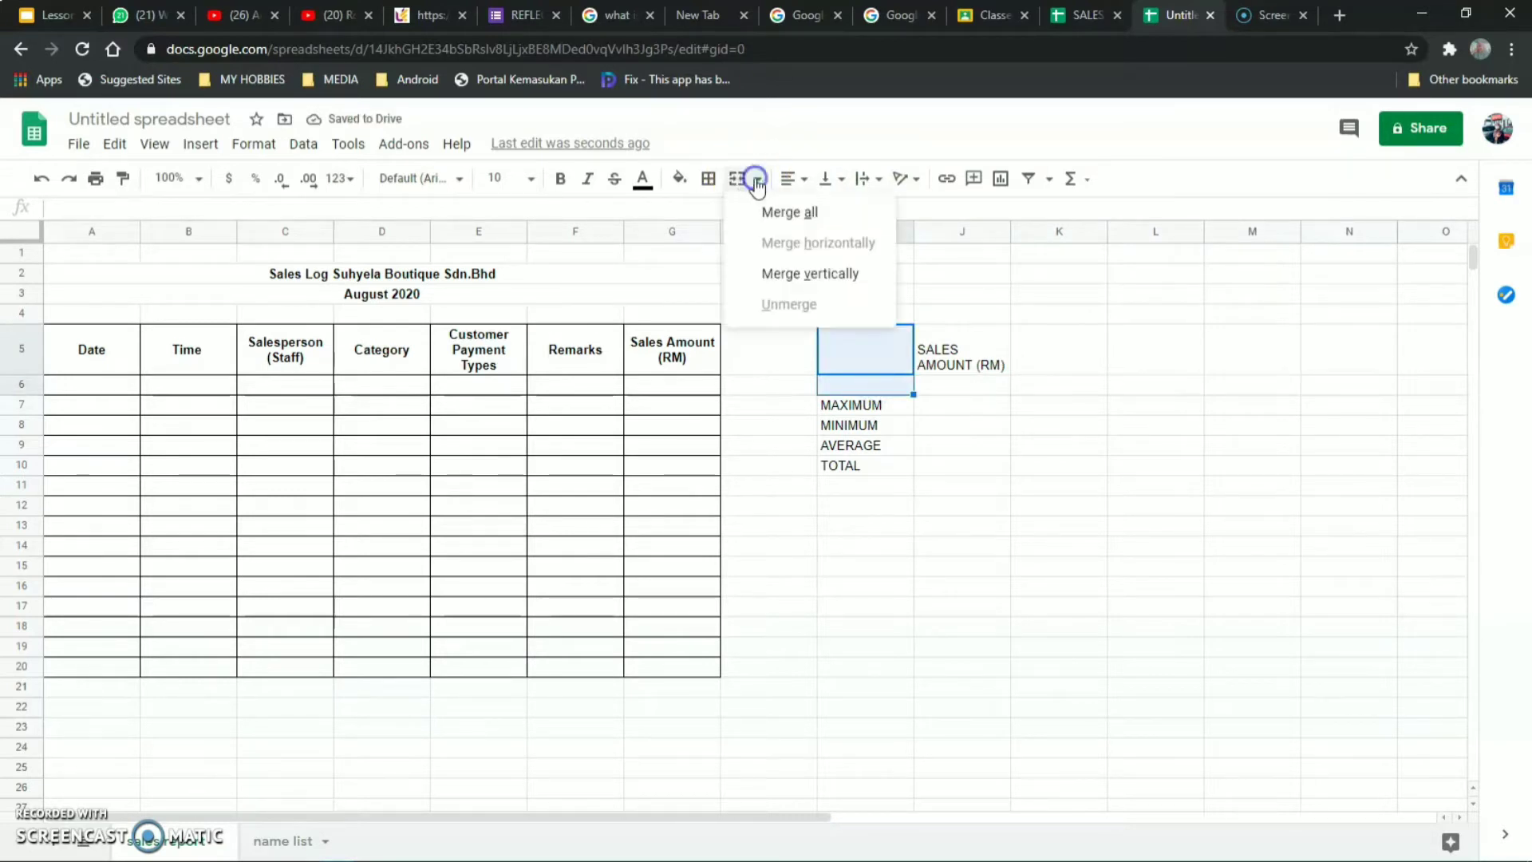
{"action": "left_click", "coordinate": [767, 211]}
{"action": "left_click", "coordinate": [960, 332]}
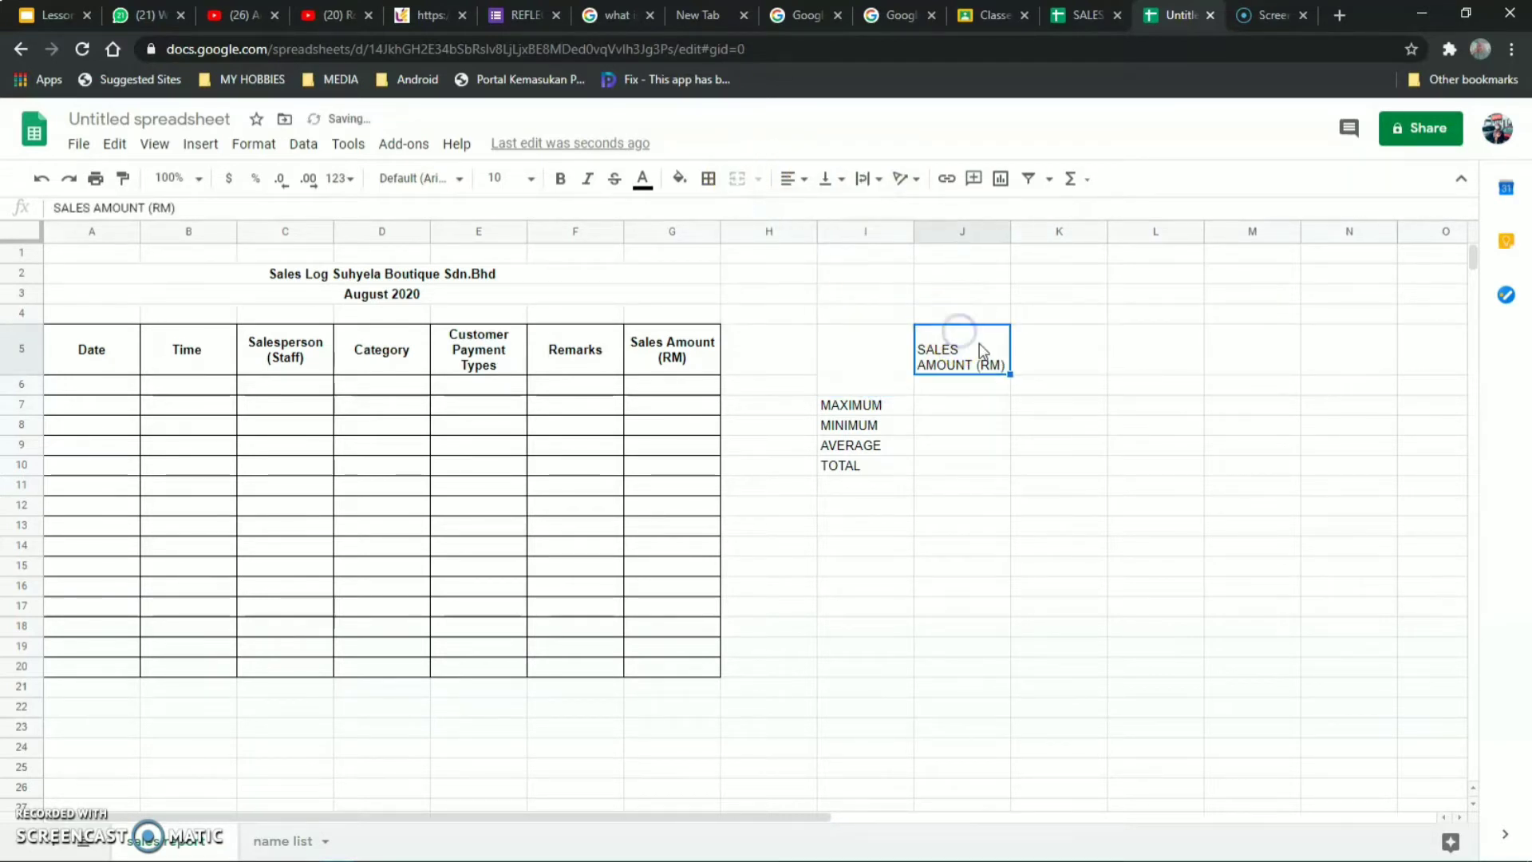
{"action": "left_click_drag", "start_coordinate": [980, 373], "coordinate": [980, 383]}
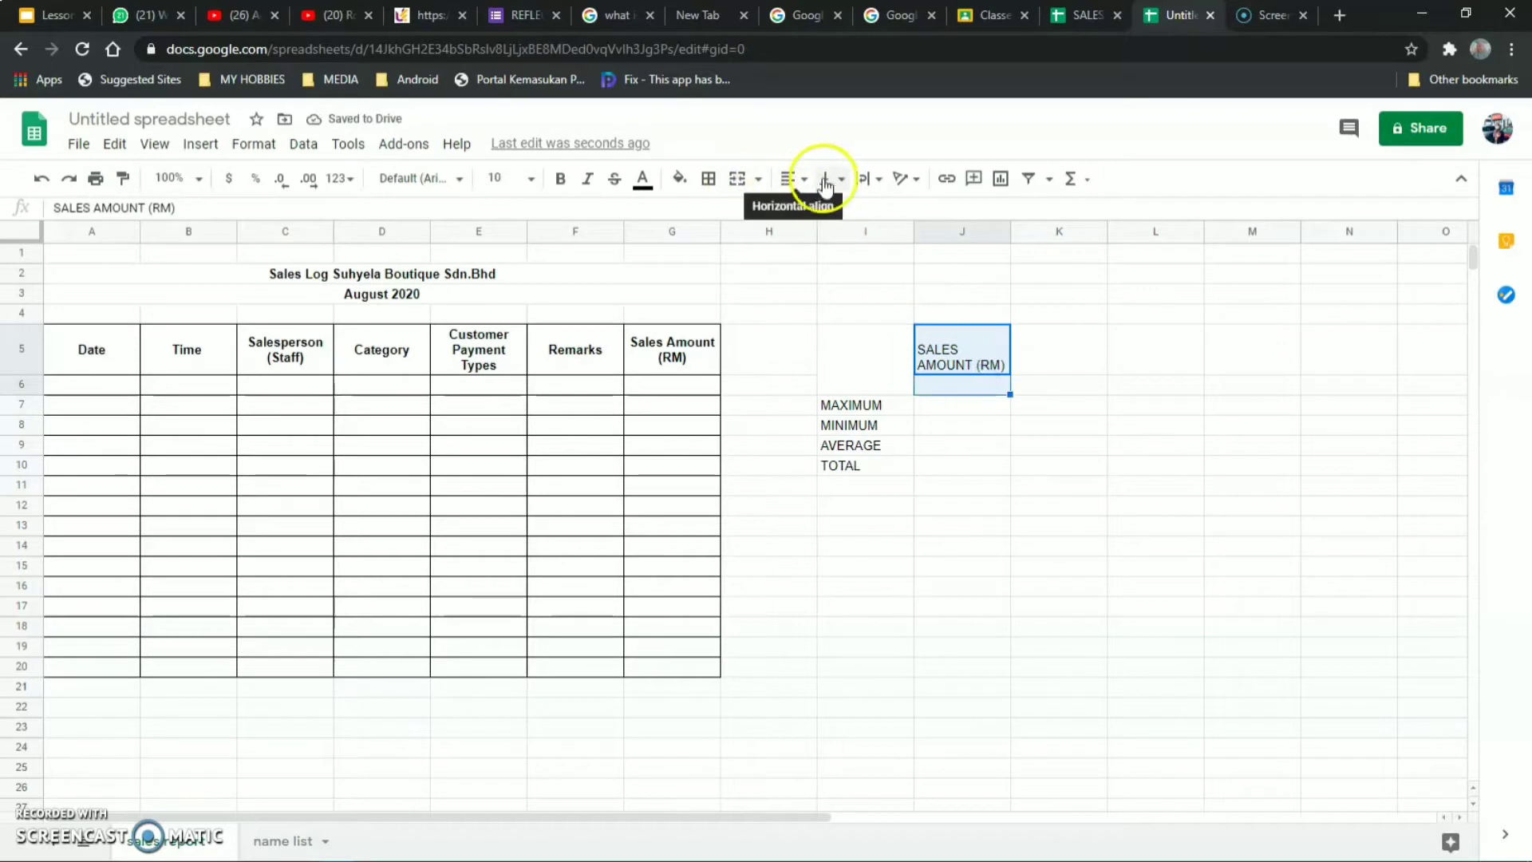
{"action": "left_click", "coordinate": [730, 187]}
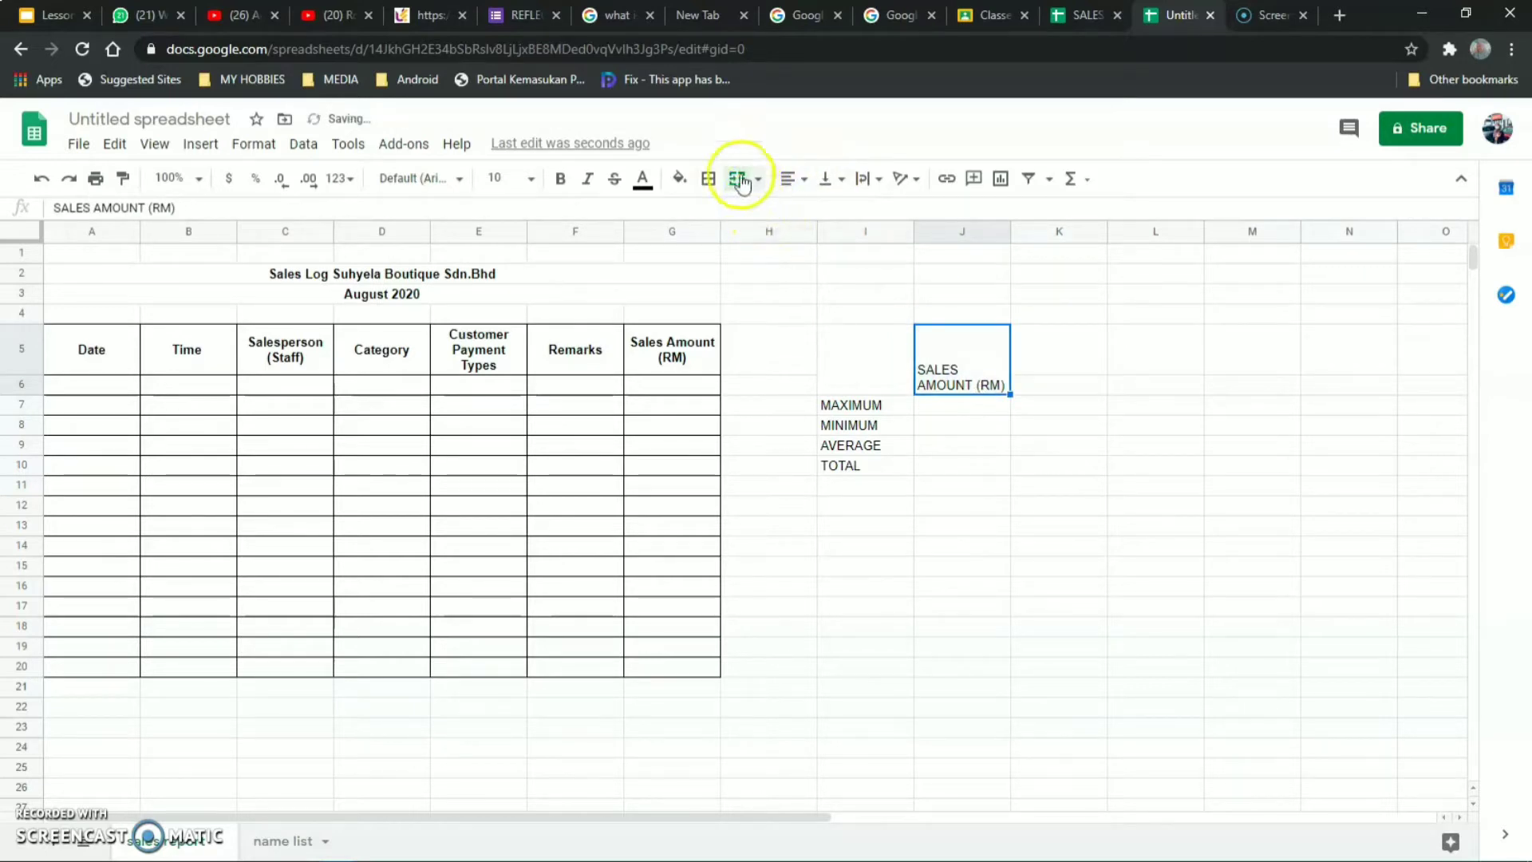
Bold SALES AMOUNT (RM) and the MAXIMUM, MINIMUM, AVERAGE, TOTAL labels.
{"action": "left_click", "coordinate": [874, 401]}
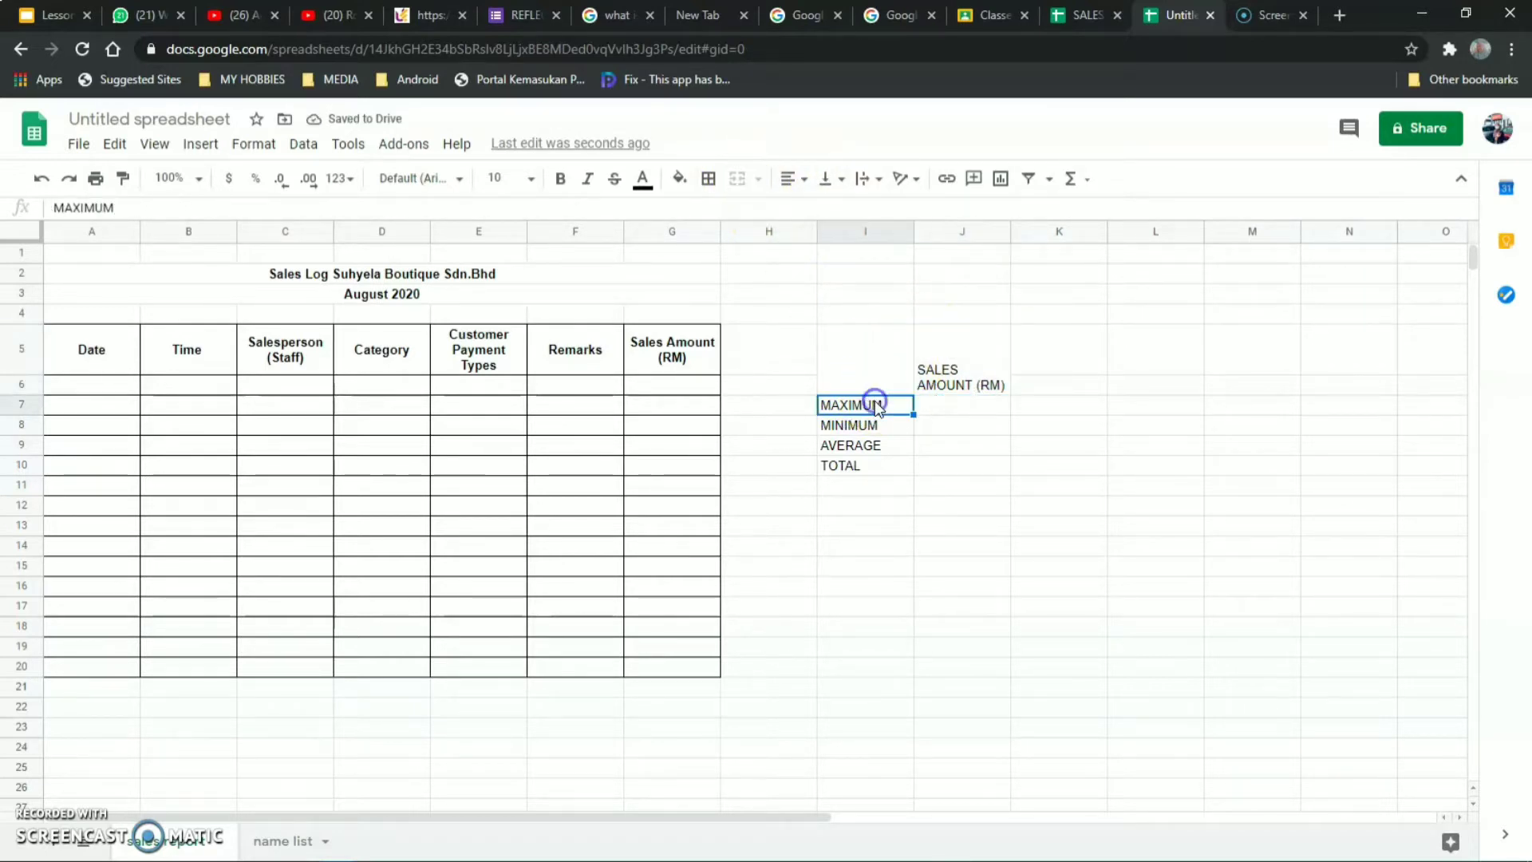
{"action": "left_click", "coordinate": [935, 364]}
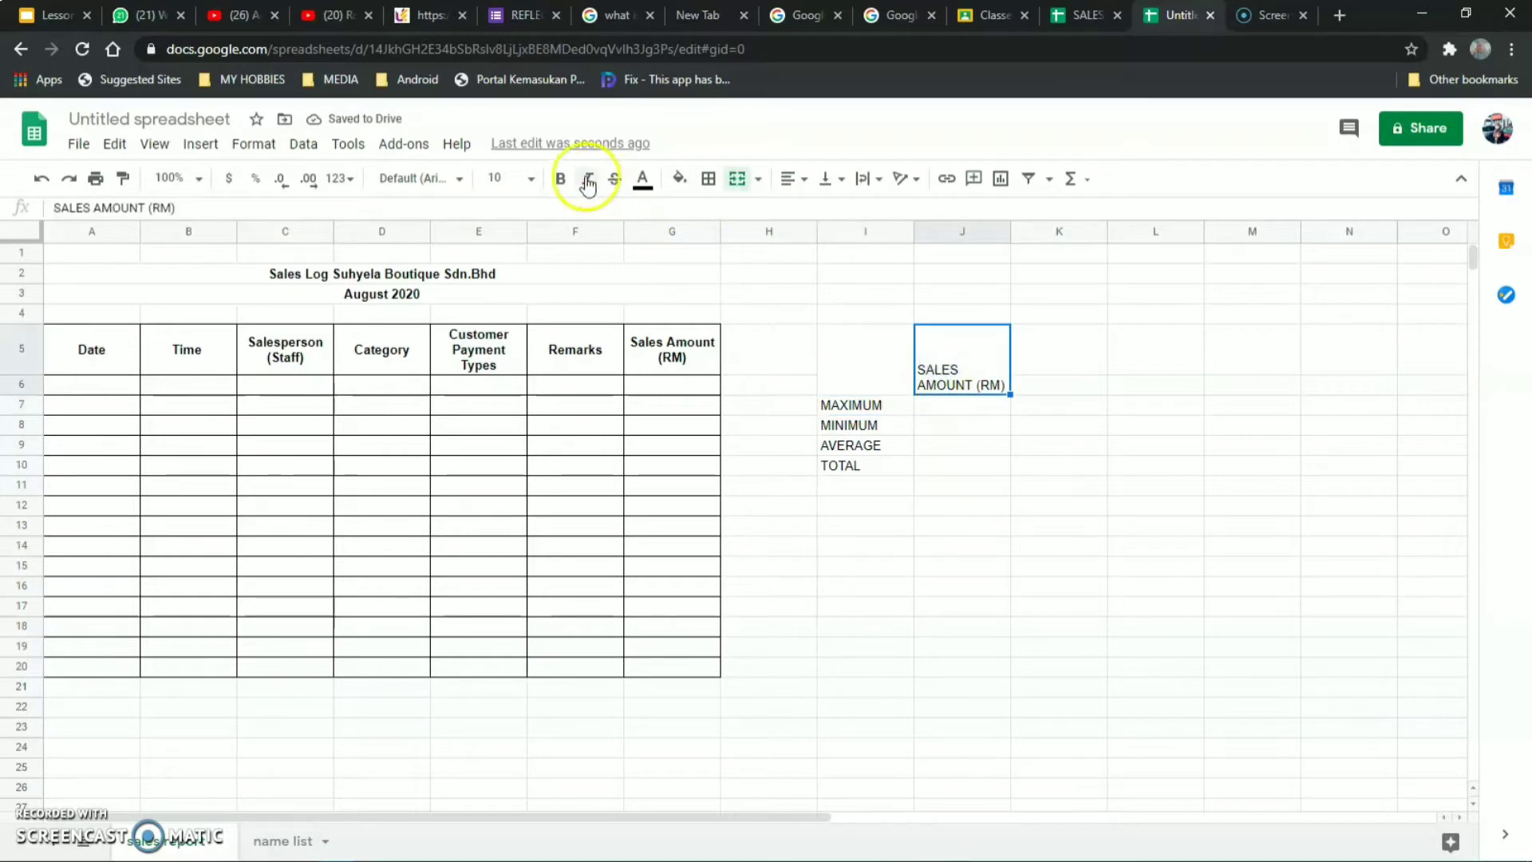
{"action": "left_click", "coordinate": [560, 178]}
{"action": "left_click", "coordinate": [852, 404]}
{"action": "left_click_drag", "start_coordinate": [852, 405], "coordinate": [865, 448]}
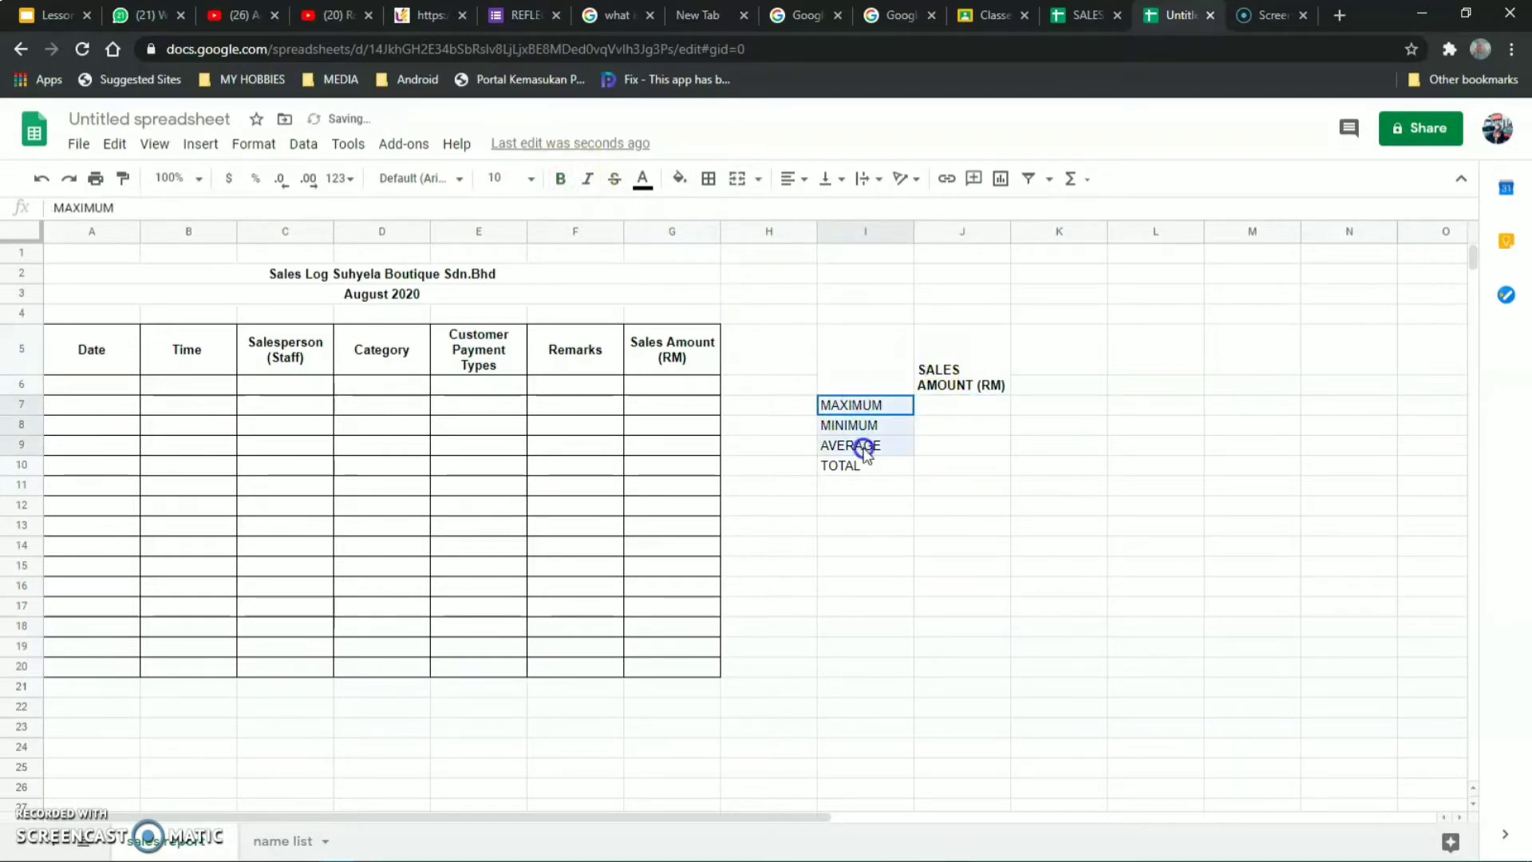
{"action": "left_click", "coordinate": [560, 177]}
{"action": "left_click", "coordinate": [1133, 445]}
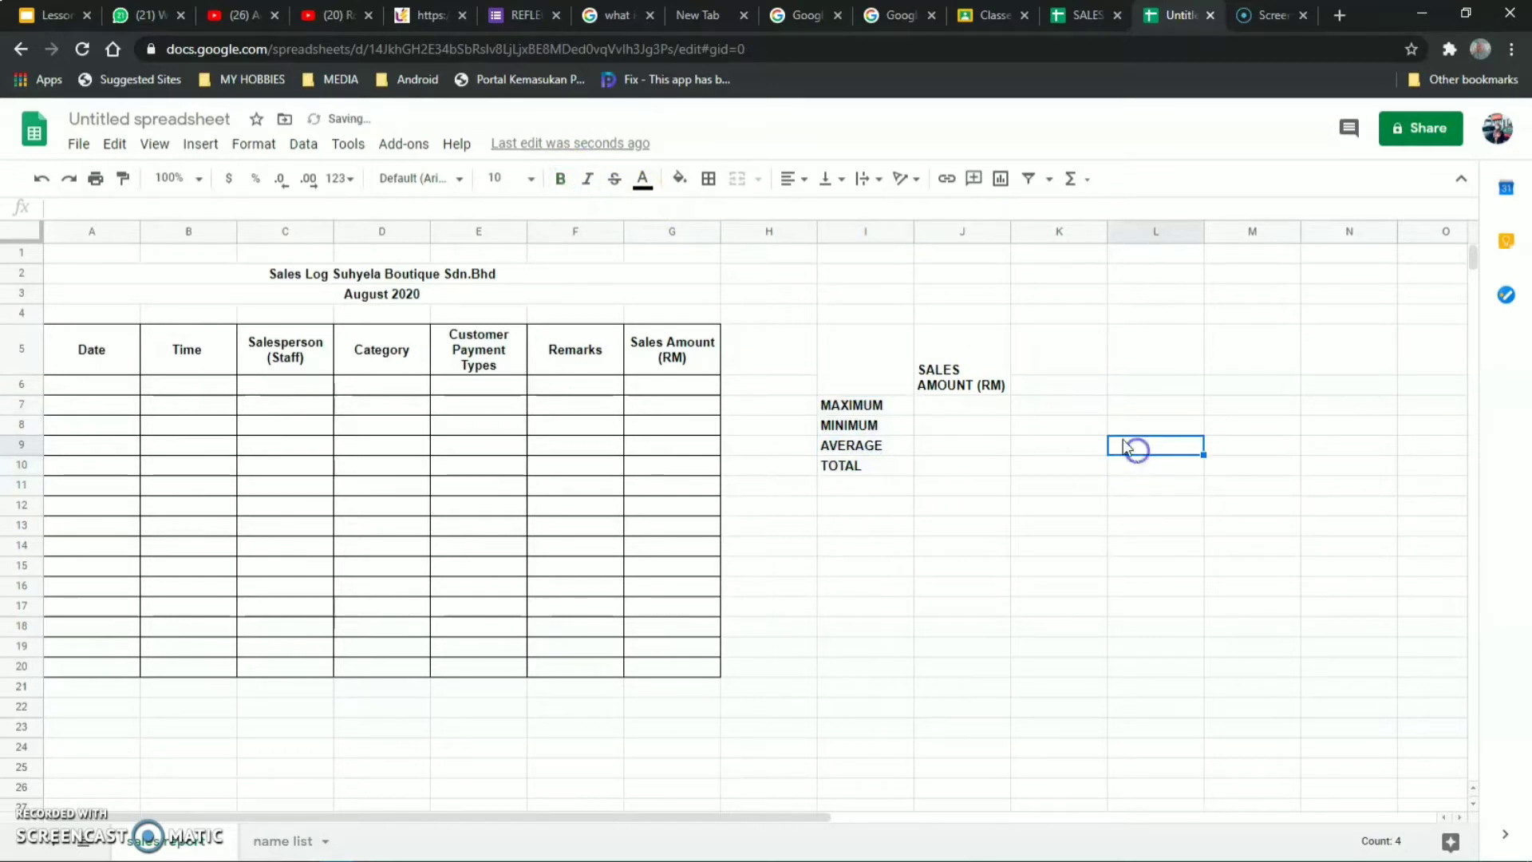
Apply all borders to the SALES AMOUNT (RM) heading and the summary cells.
{"action": "left_click", "coordinate": [954, 353]}
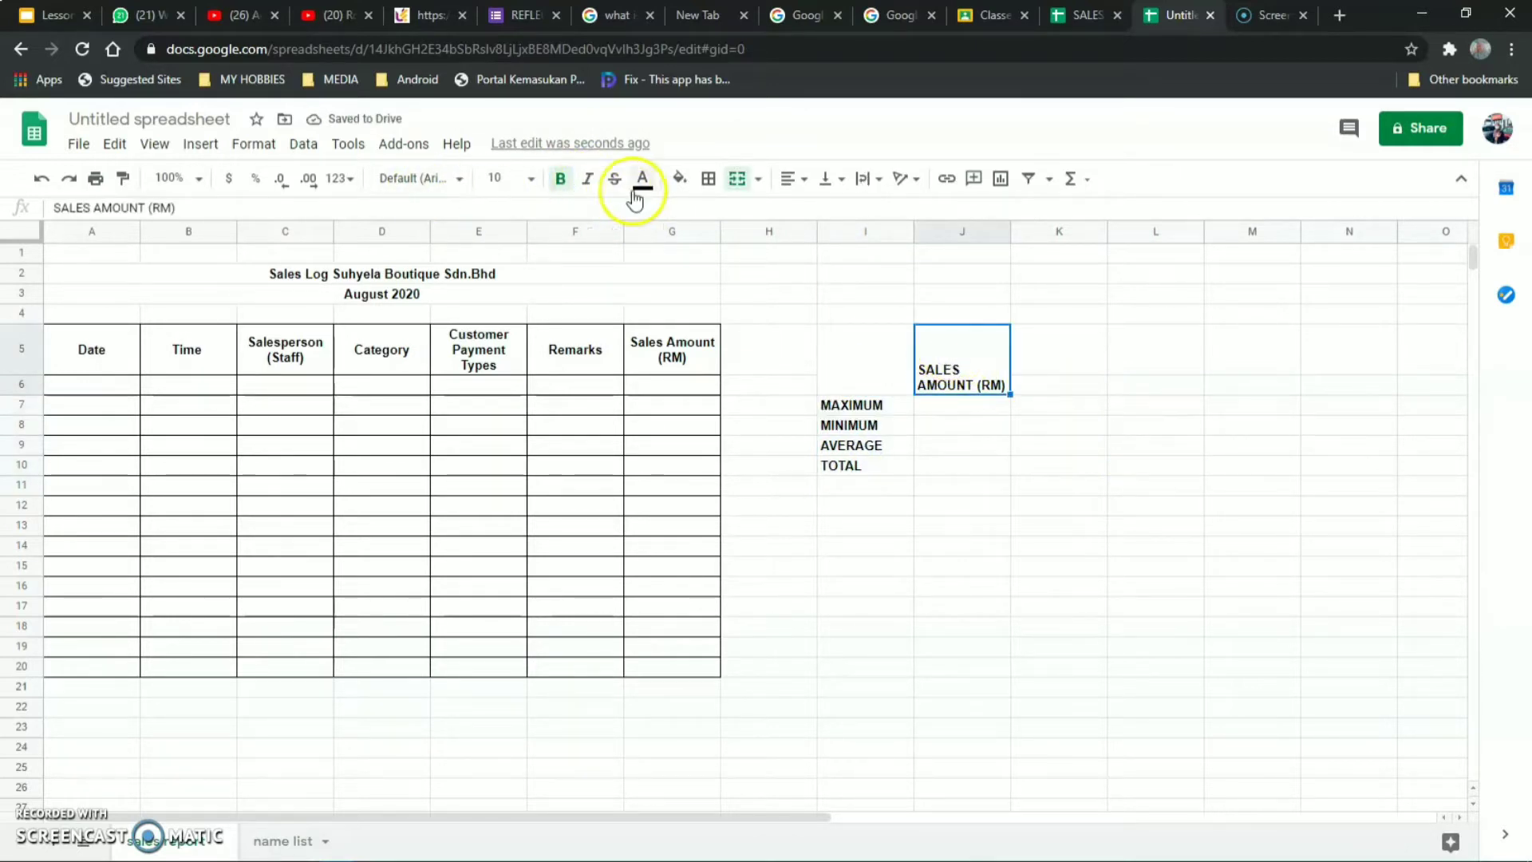
{"action": "left_click", "coordinate": [708, 178]}
{"action": "left_click", "coordinate": [715, 217]}
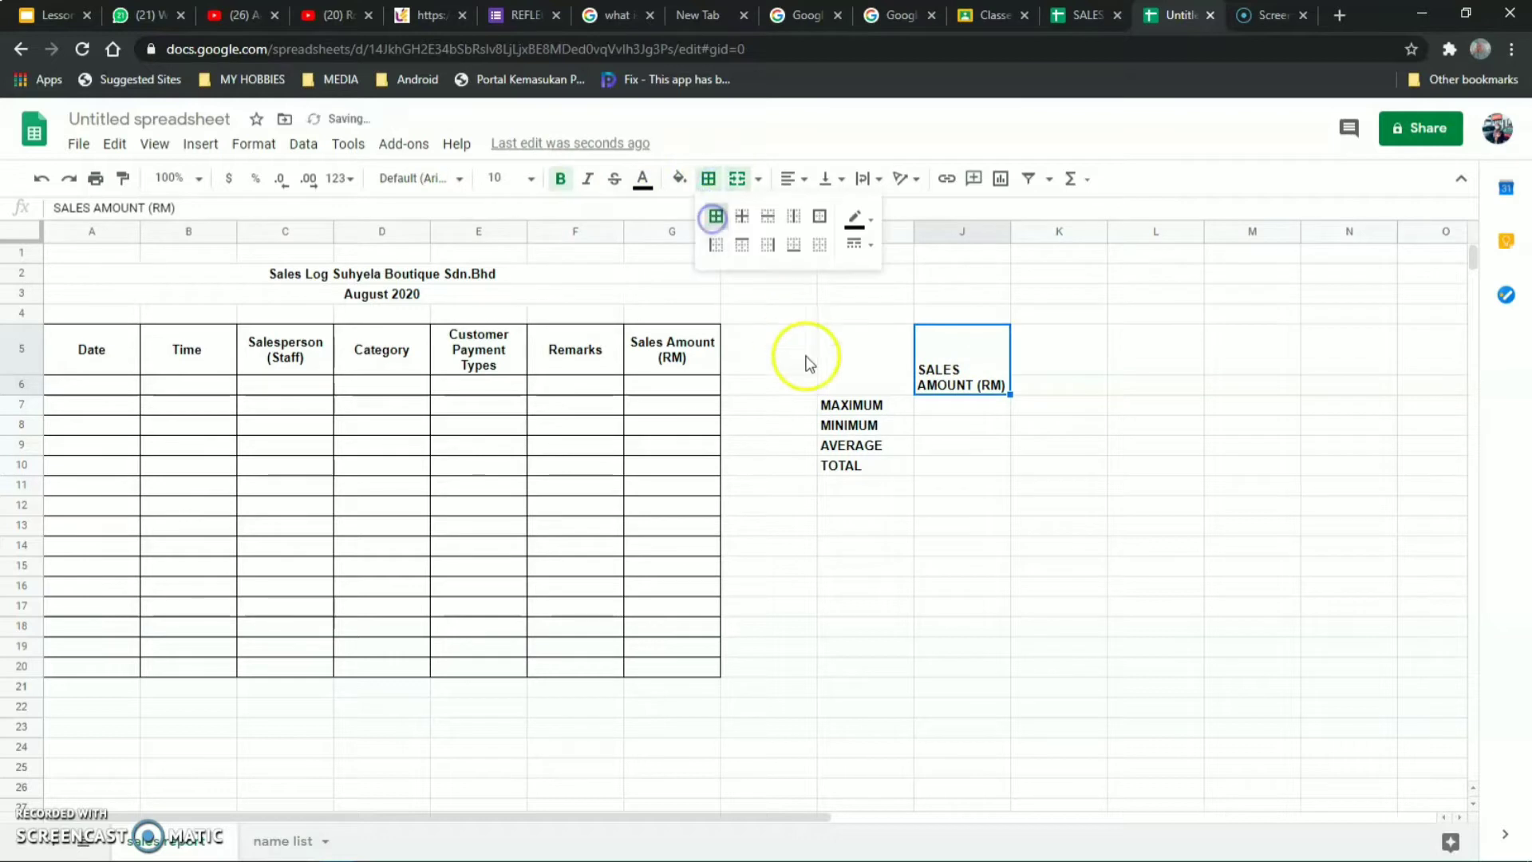
{"action": "left_click_drag", "start_coordinate": [848, 407], "coordinate": [994, 469]}
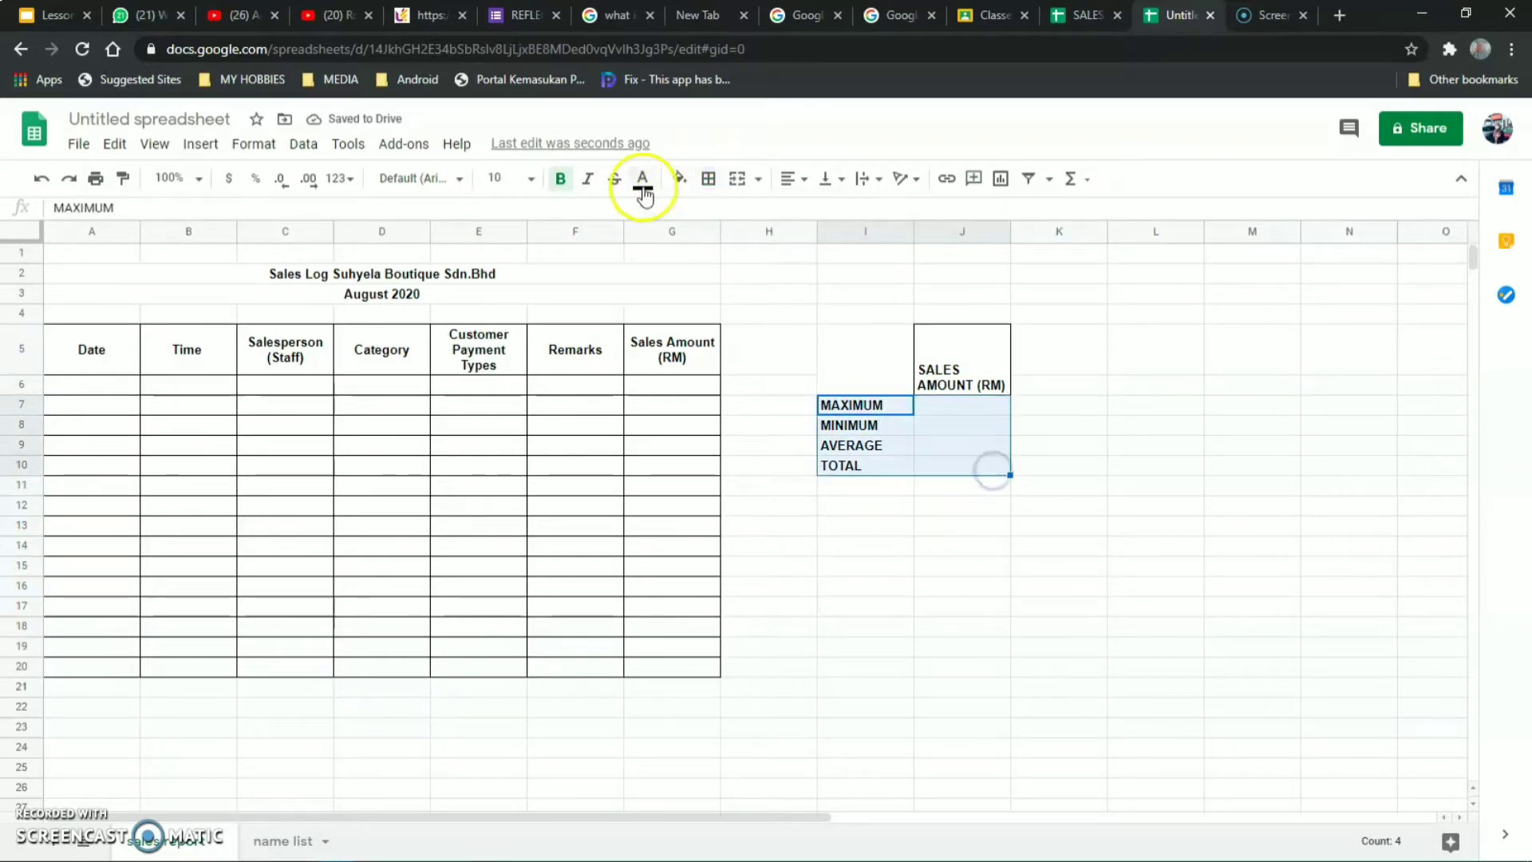
{"action": "left_click", "coordinate": [702, 180]}
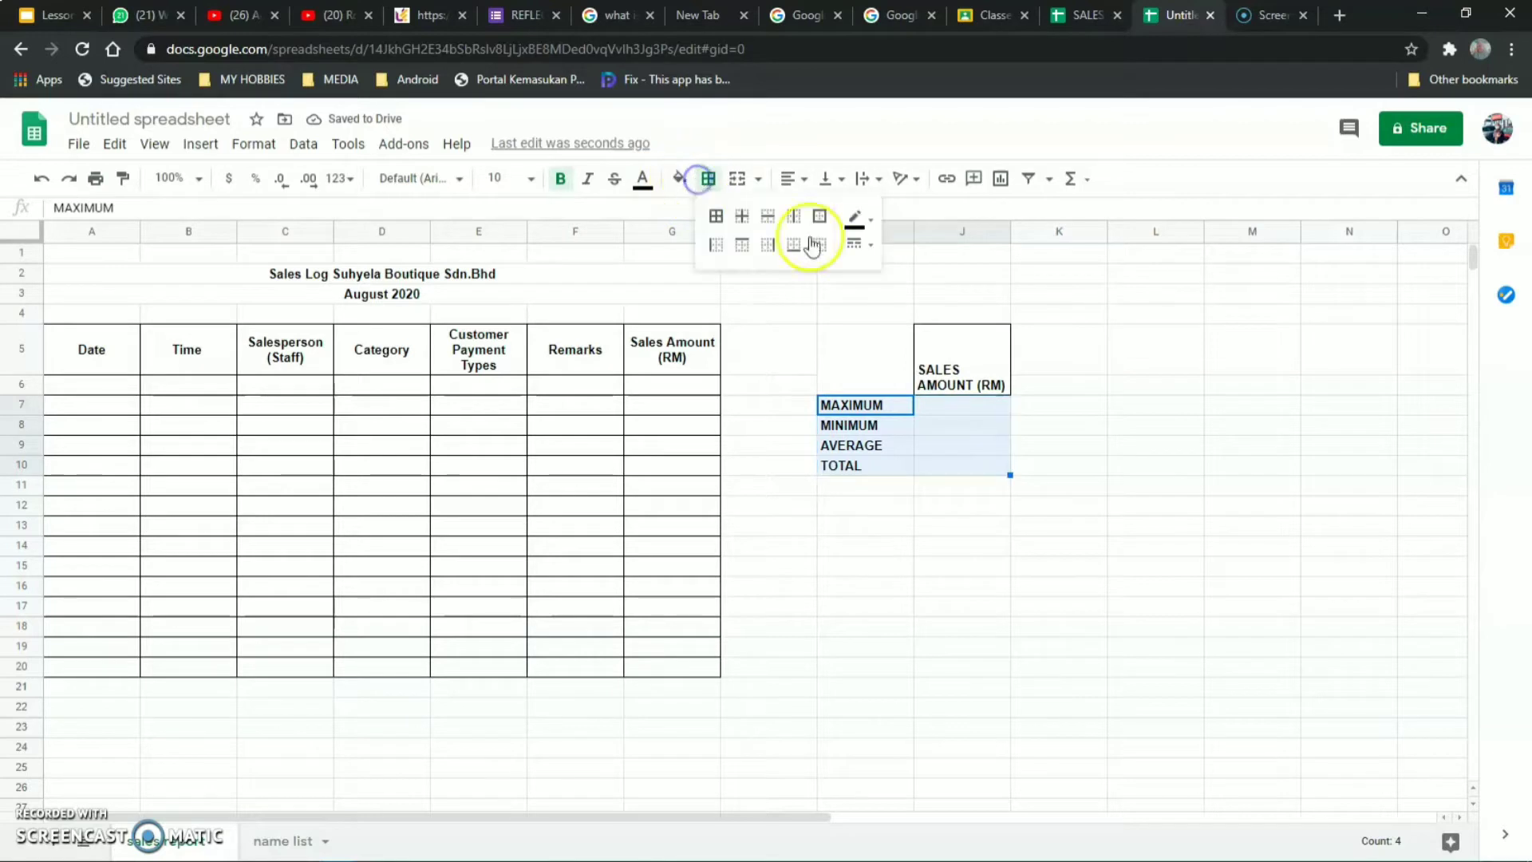
{"action": "left_click", "coordinate": [716, 216]}
Select the Date cells A6:A20 and bring up the Data menu.
{"action": "left_click", "coordinate": [1101, 366]}
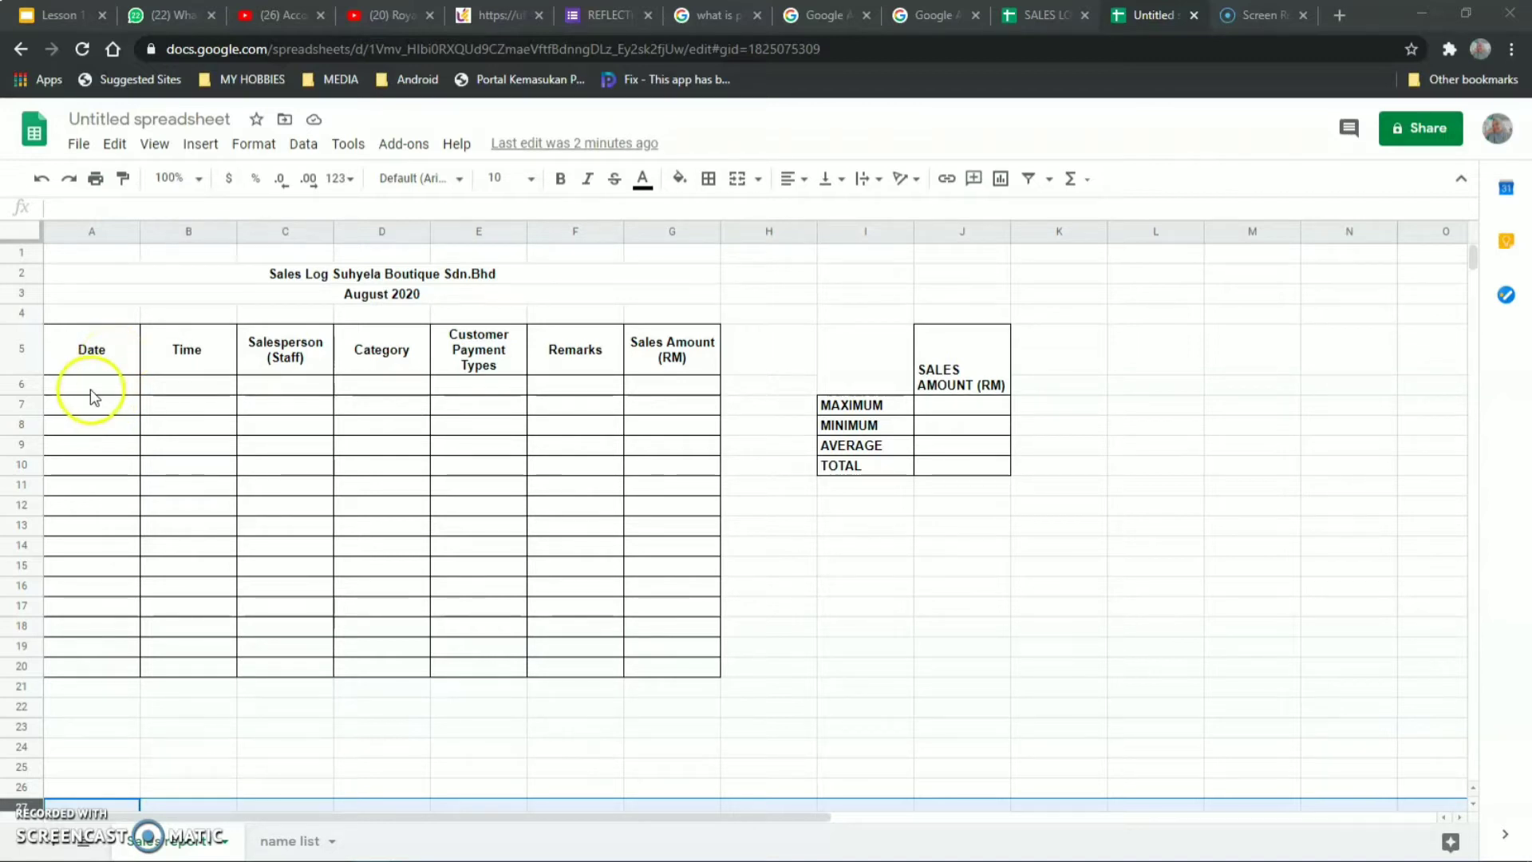
{"action": "left_click", "coordinate": [91, 388]}
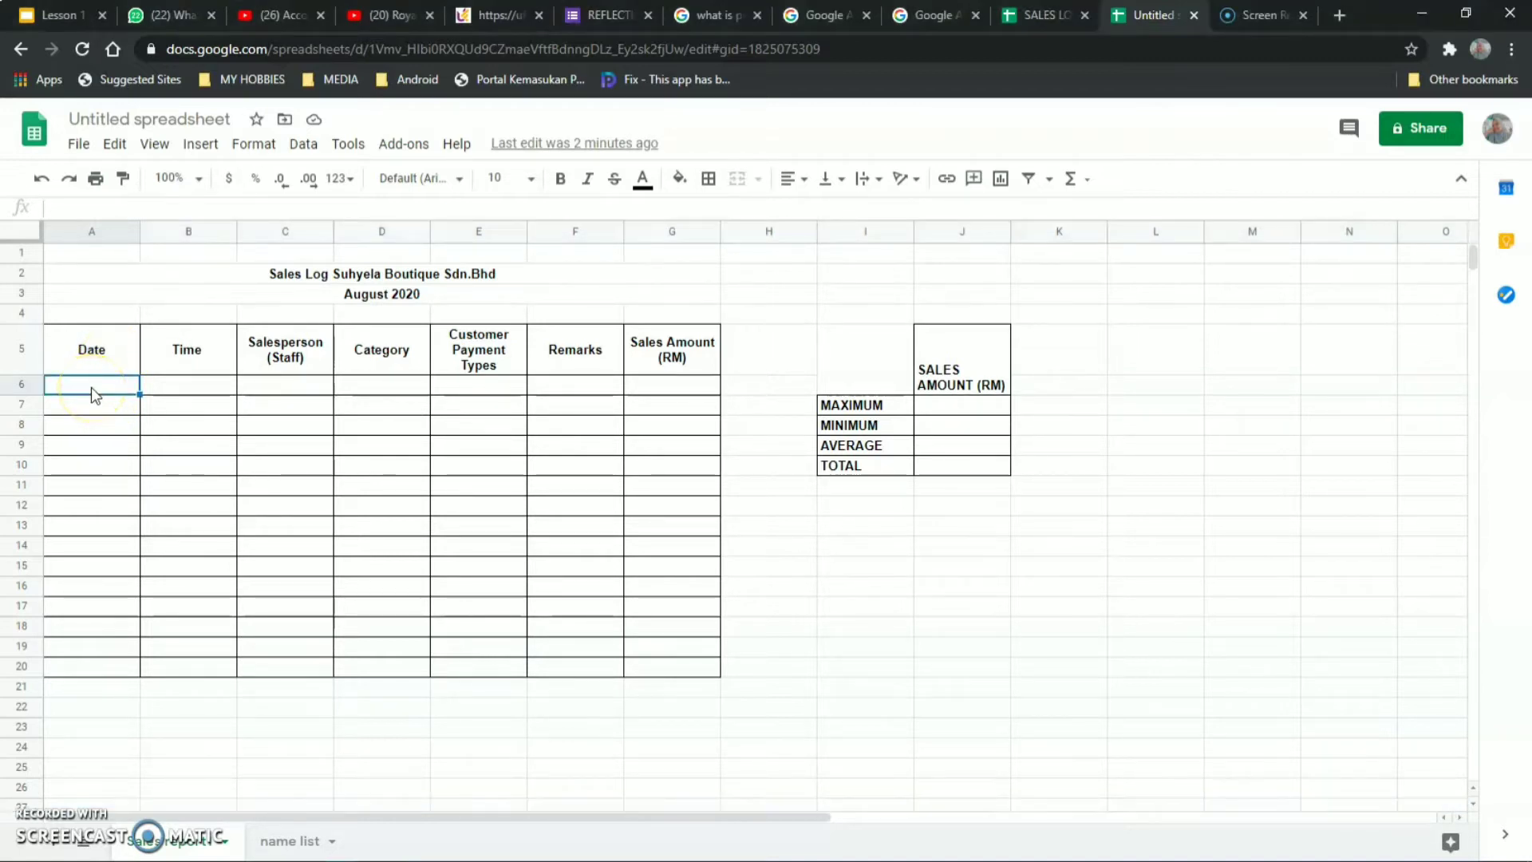
{"action": "left_click_drag", "start_coordinate": [91, 386], "coordinate": [104, 673]}
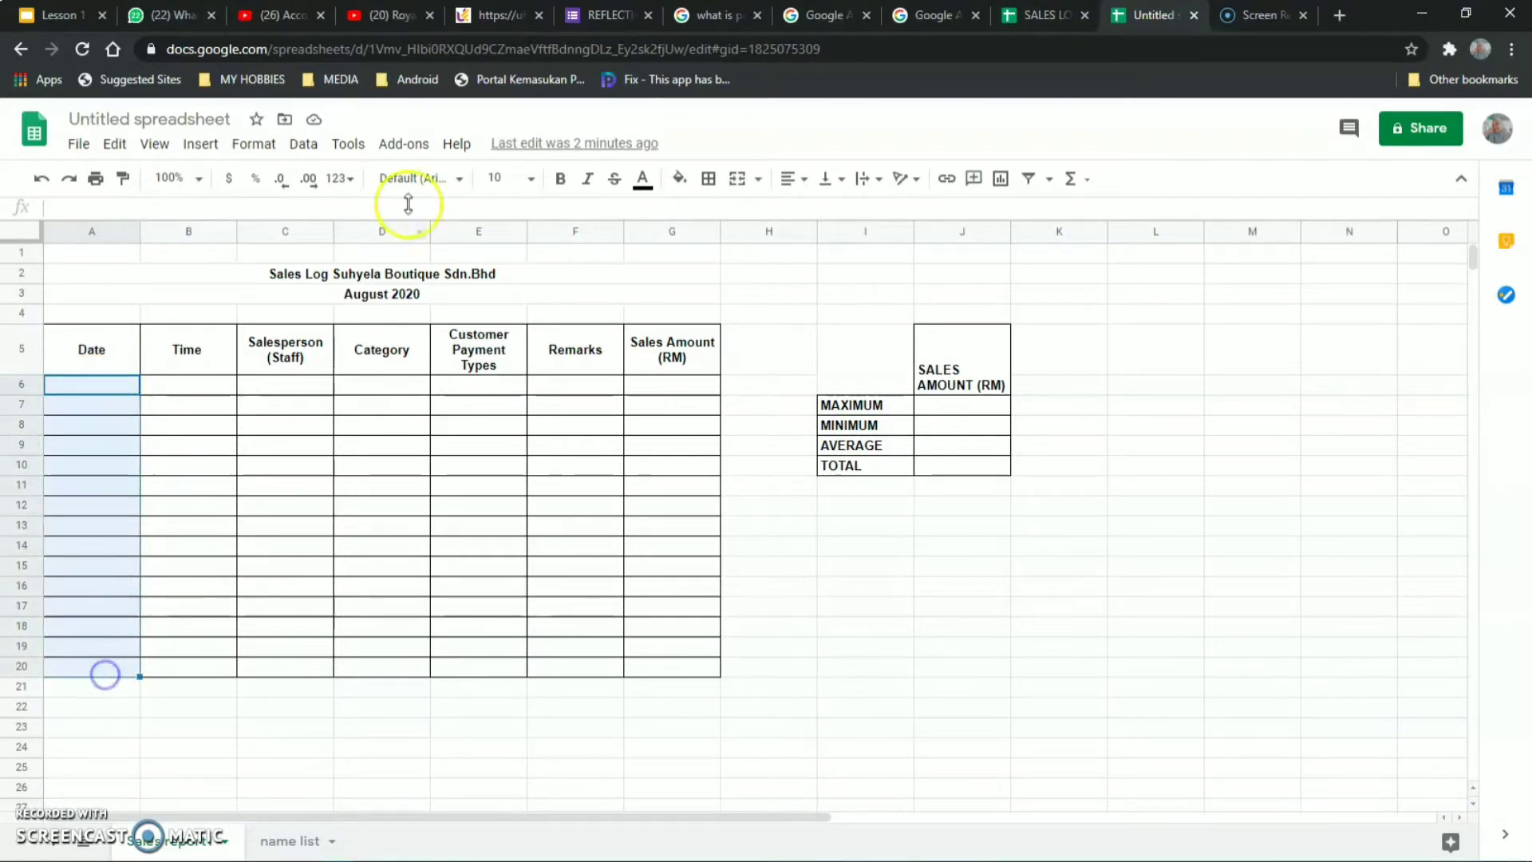
{"action": "left_click", "coordinate": [303, 144]}
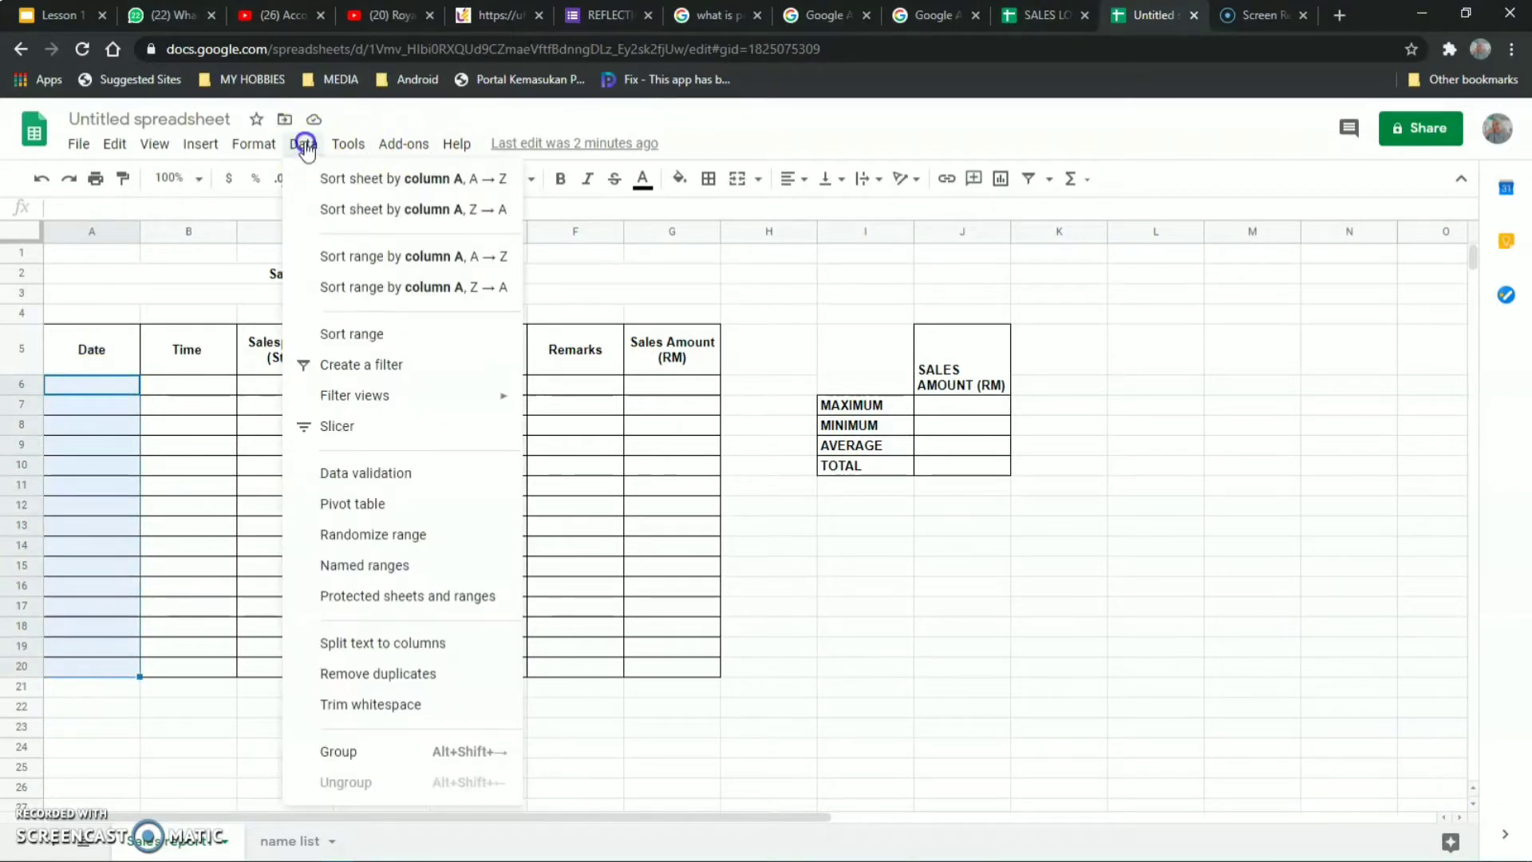
Save a 'Date is valid date' validation rule on range A6:A1000.
{"action": "left_click", "coordinate": [362, 476]}
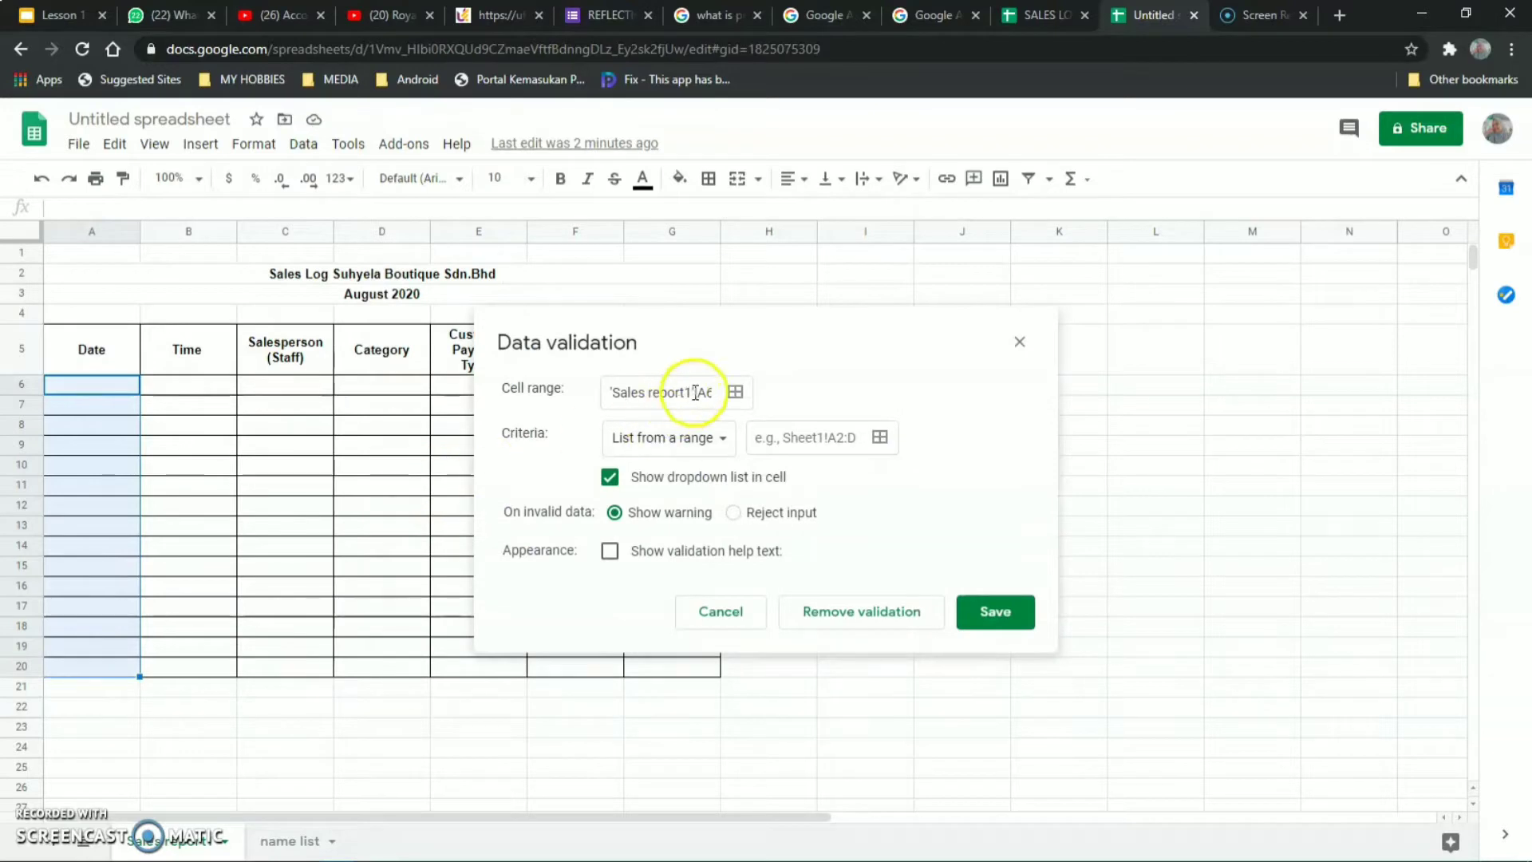
{"action": "left_click", "coordinate": [735, 391]}
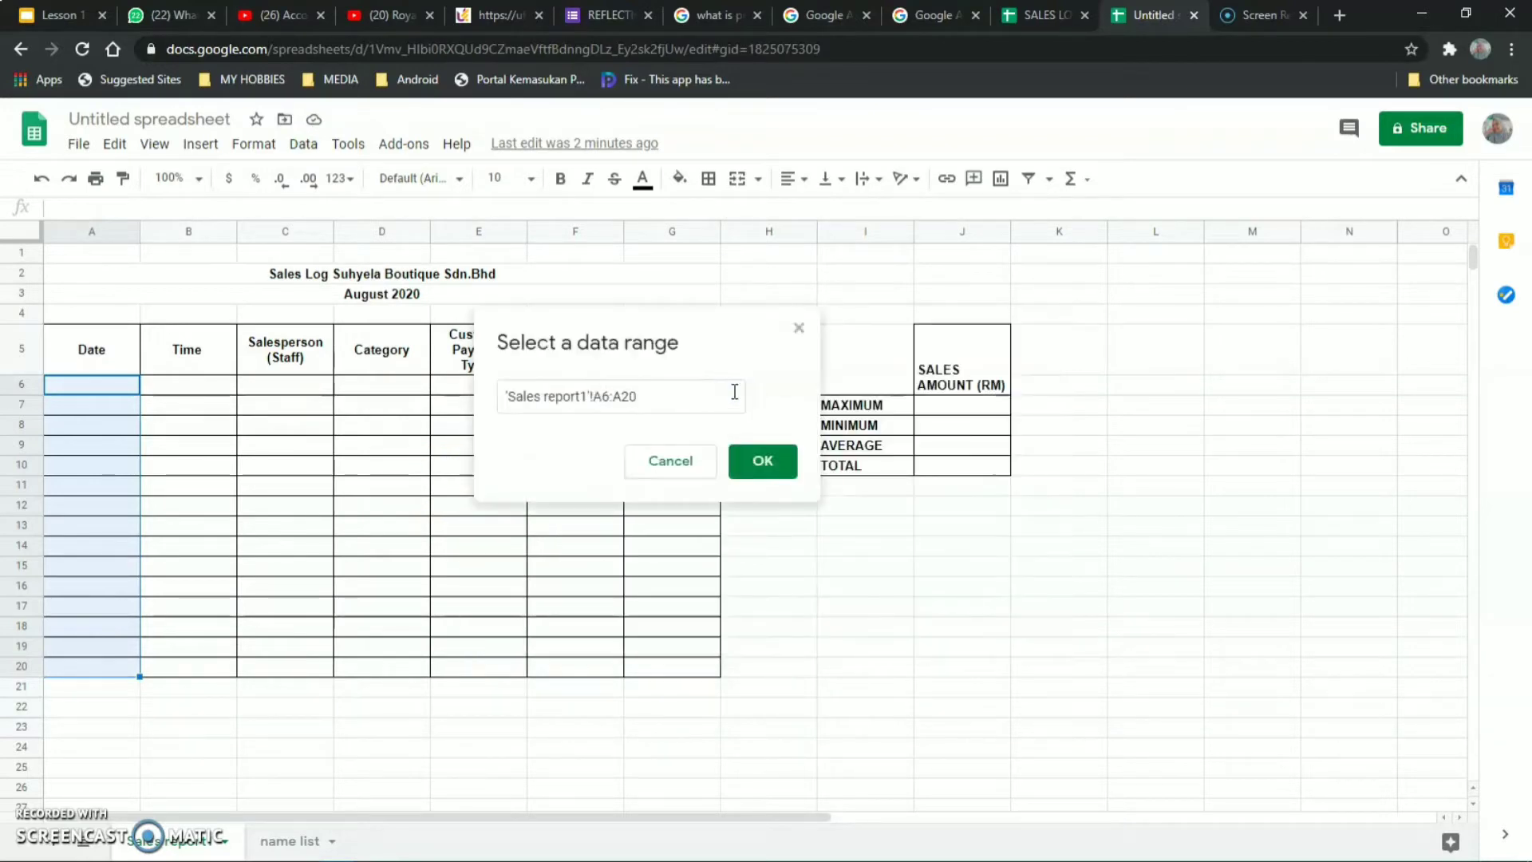
{"action": "left_click", "coordinate": [607, 397]}
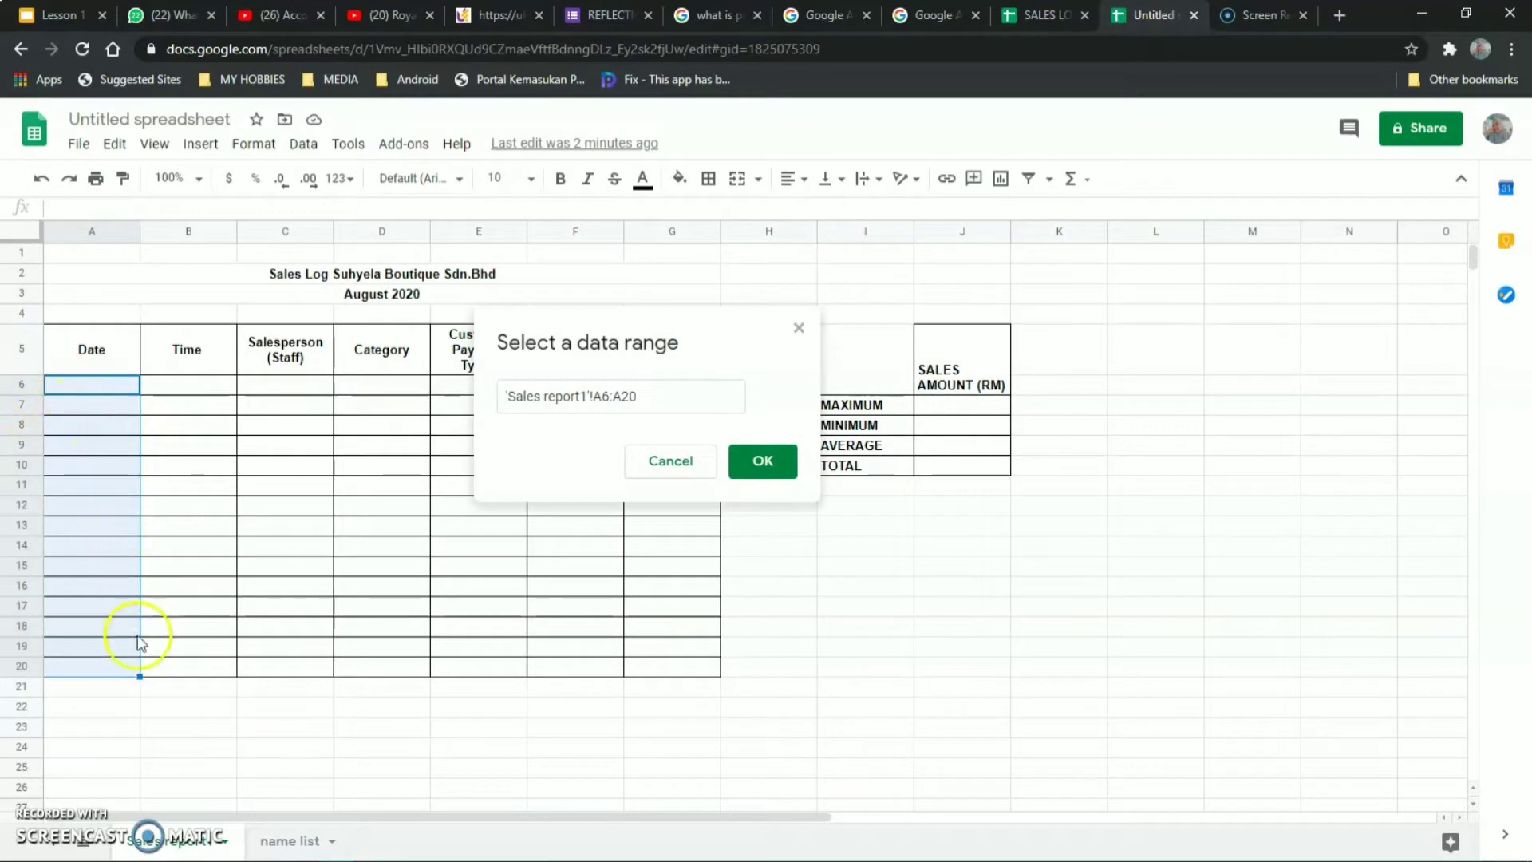
{"action": "left_click", "coordinate": [648, 397]}
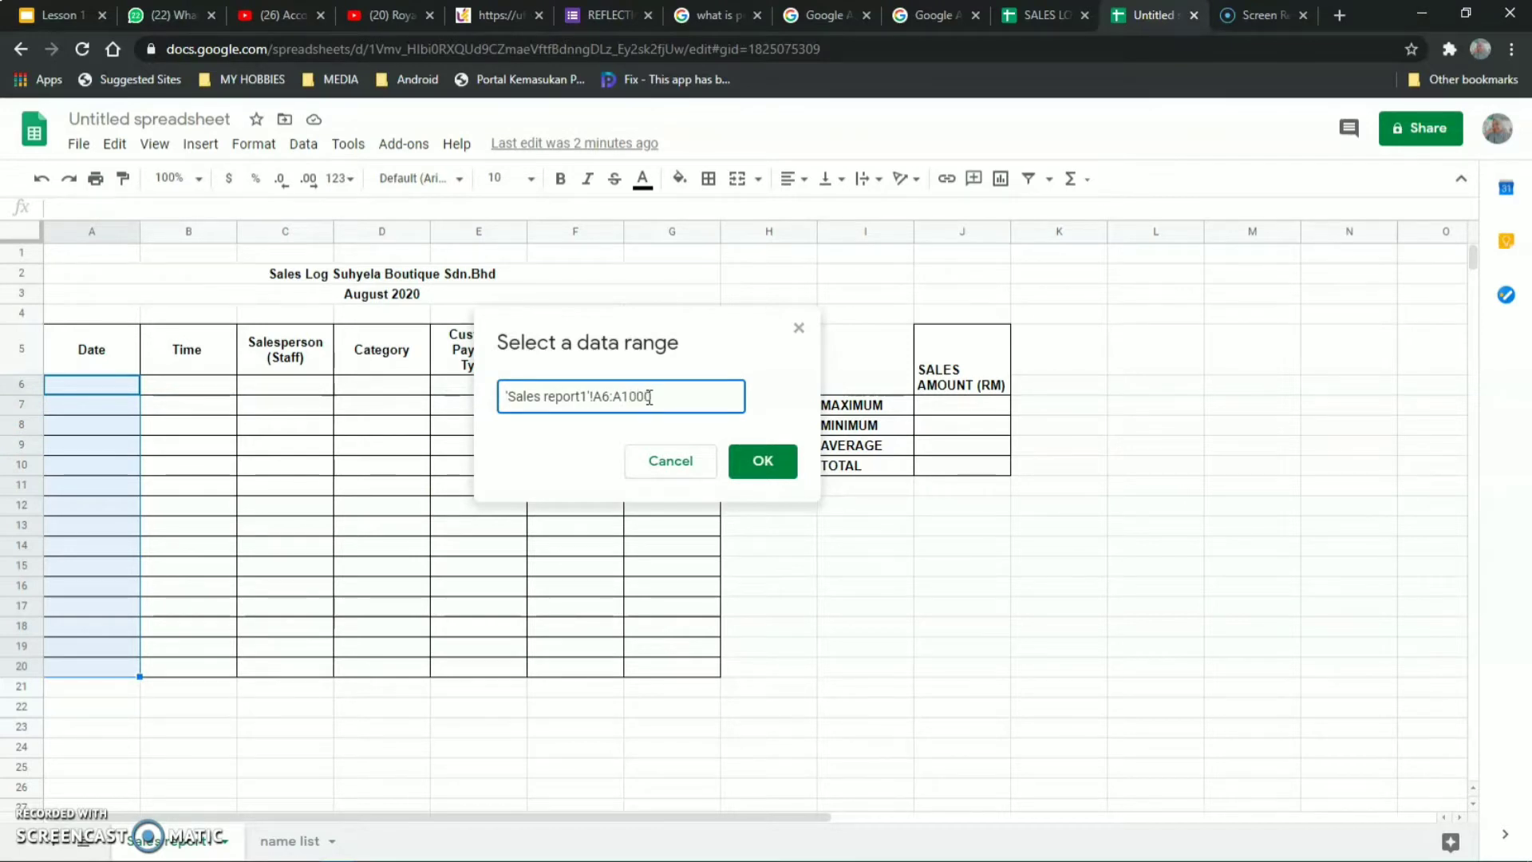
{"action": "left_click", "coordinate": [763, 462]}
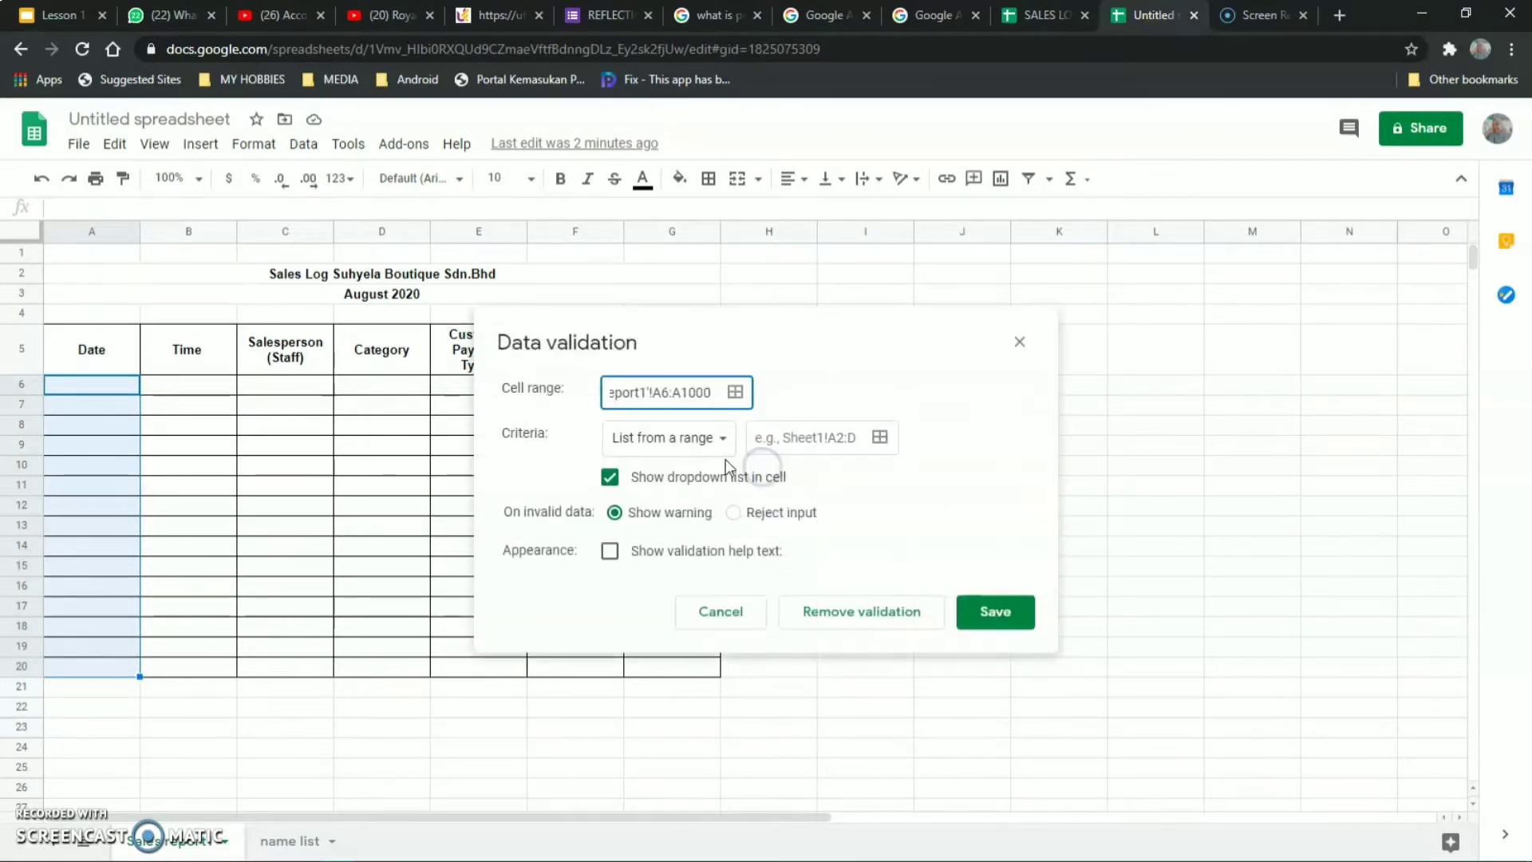
{"action": "left_click", "coordinate": [722, 447]}
{"action": "left_click", "coordinate": [722, 447]}
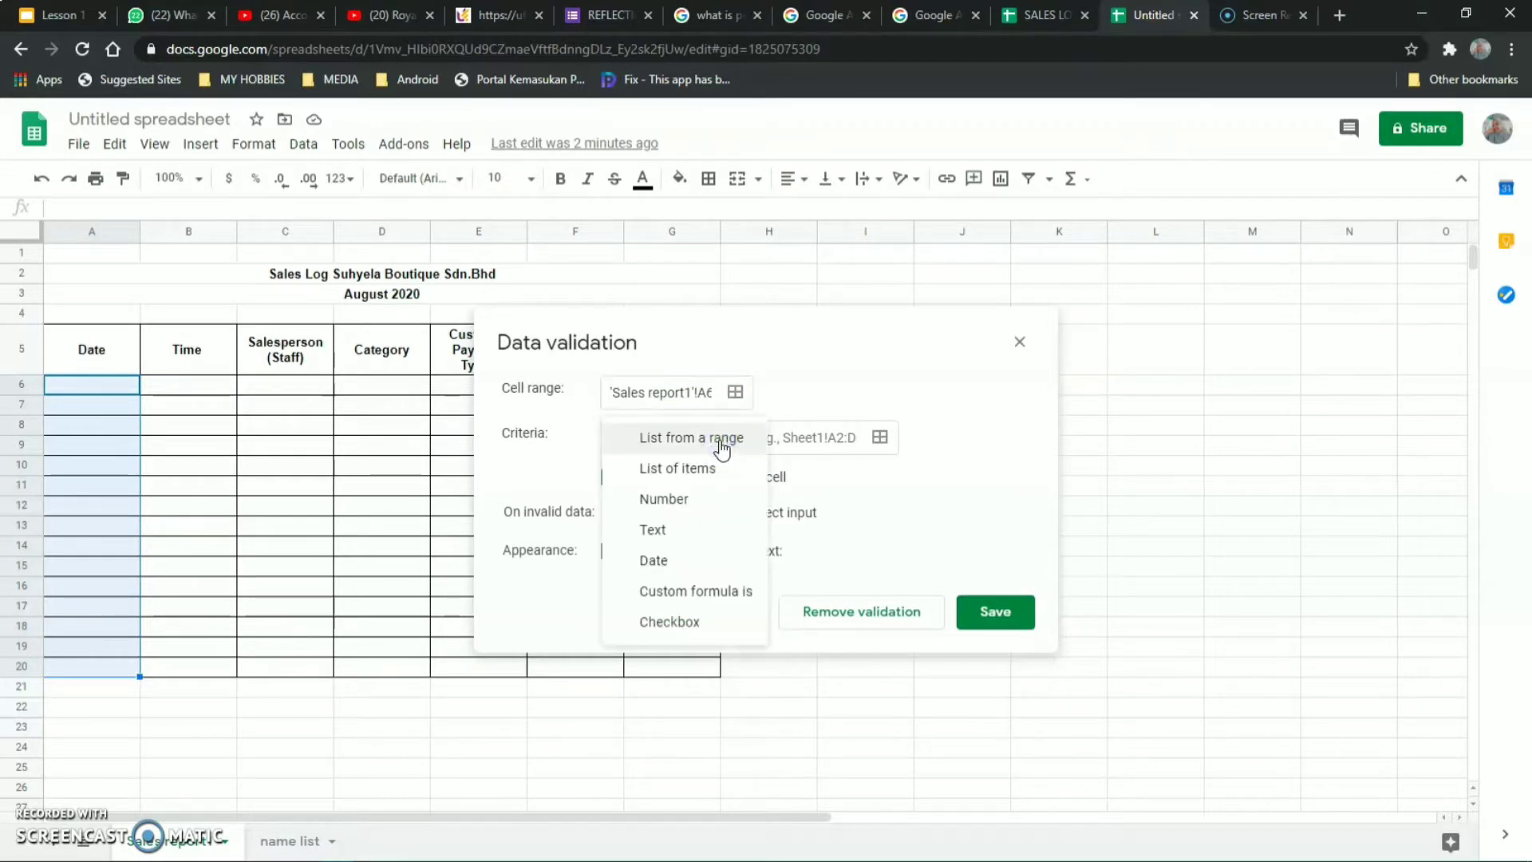
{"action": "left_click", "coordinate": [682, 562]}
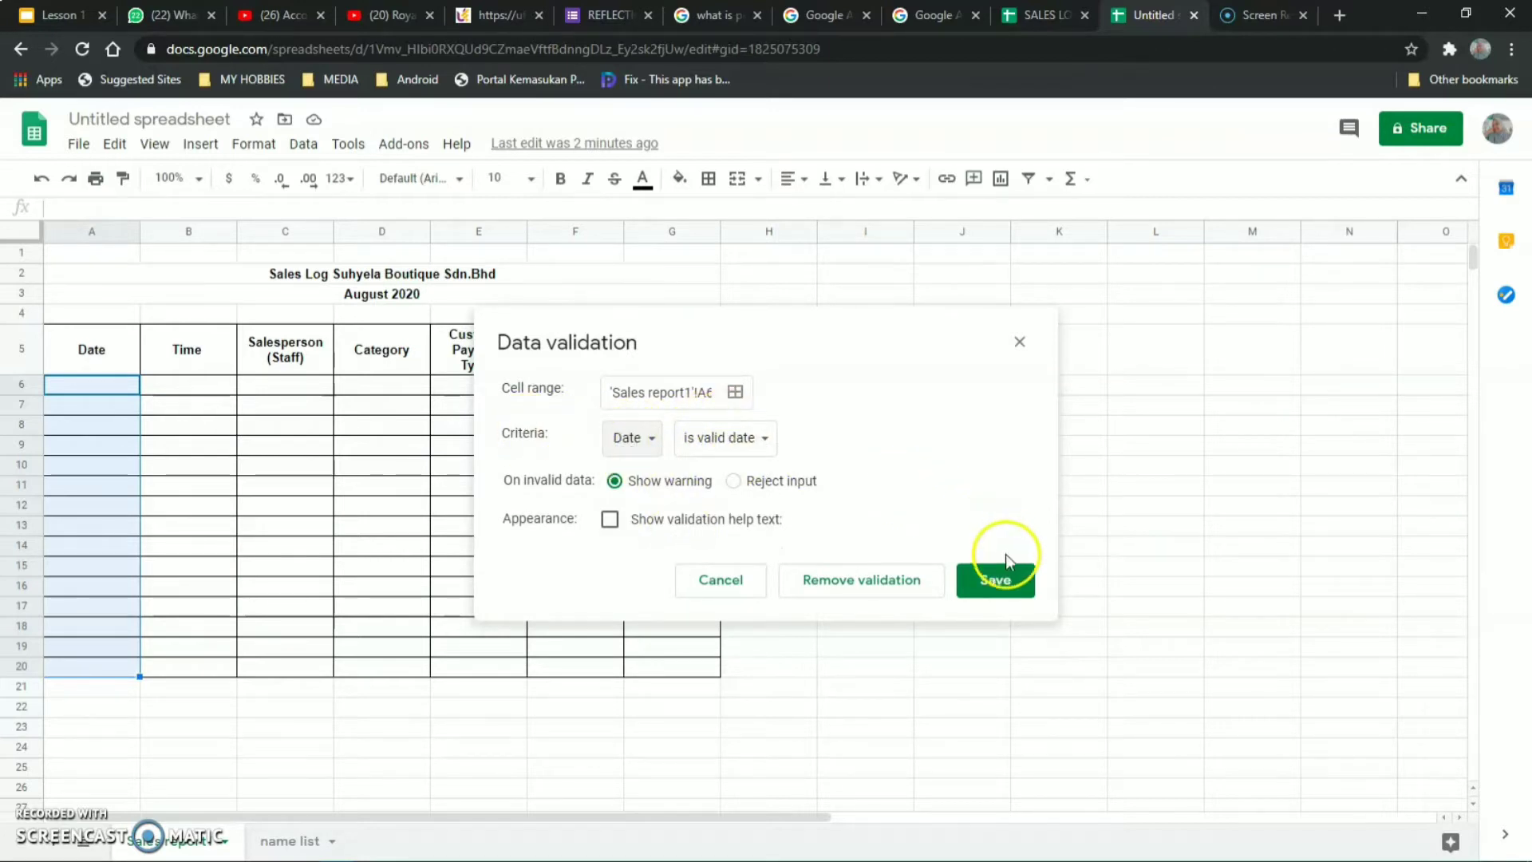
{"action": "left_click", "coordinate": [999, 581]}
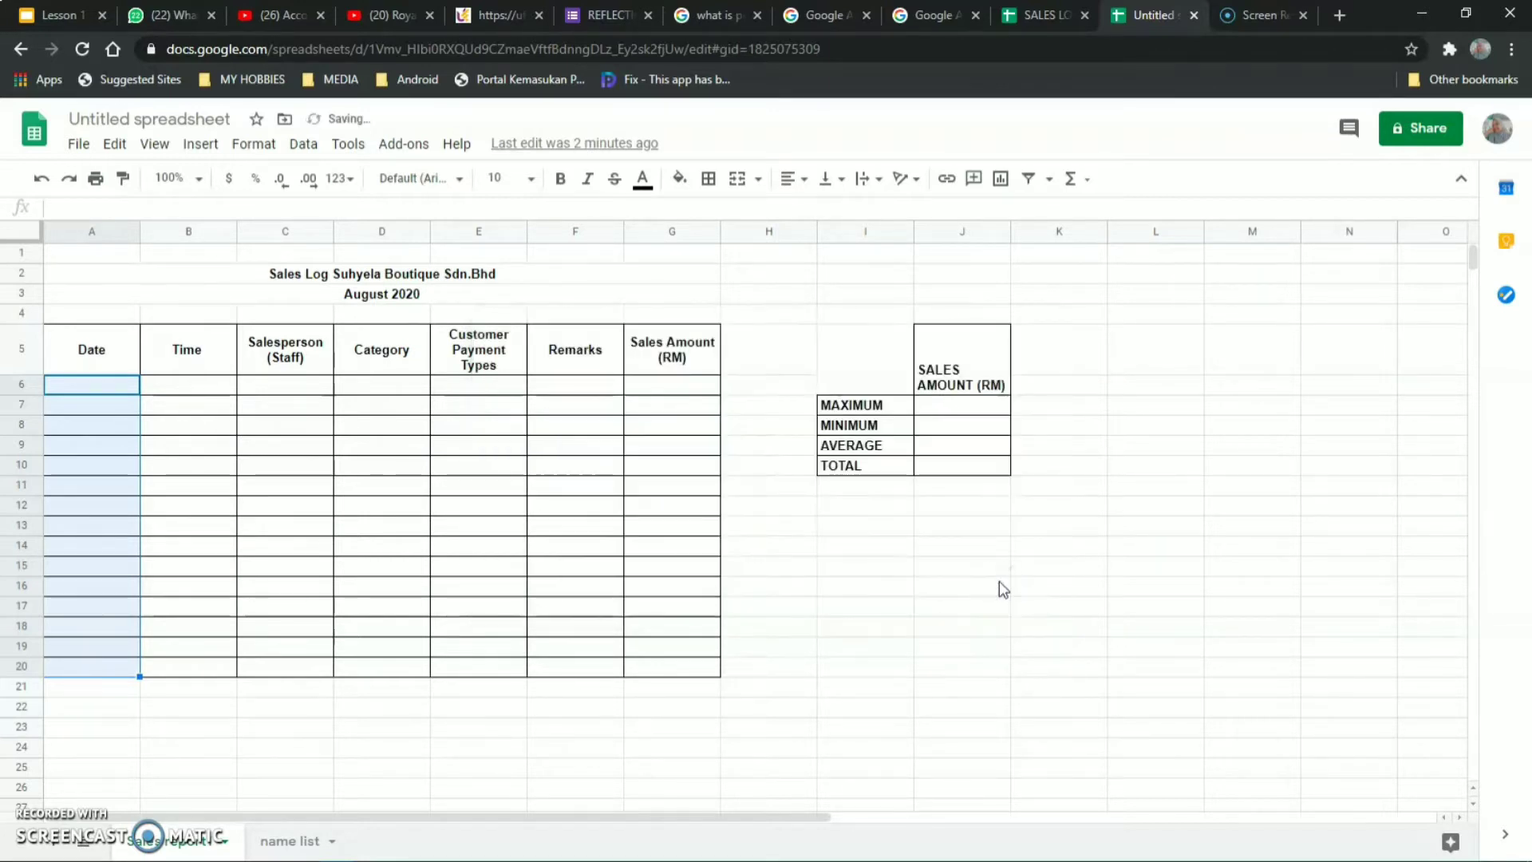
{"action": "left_click", "coordinate": [849, 625]}
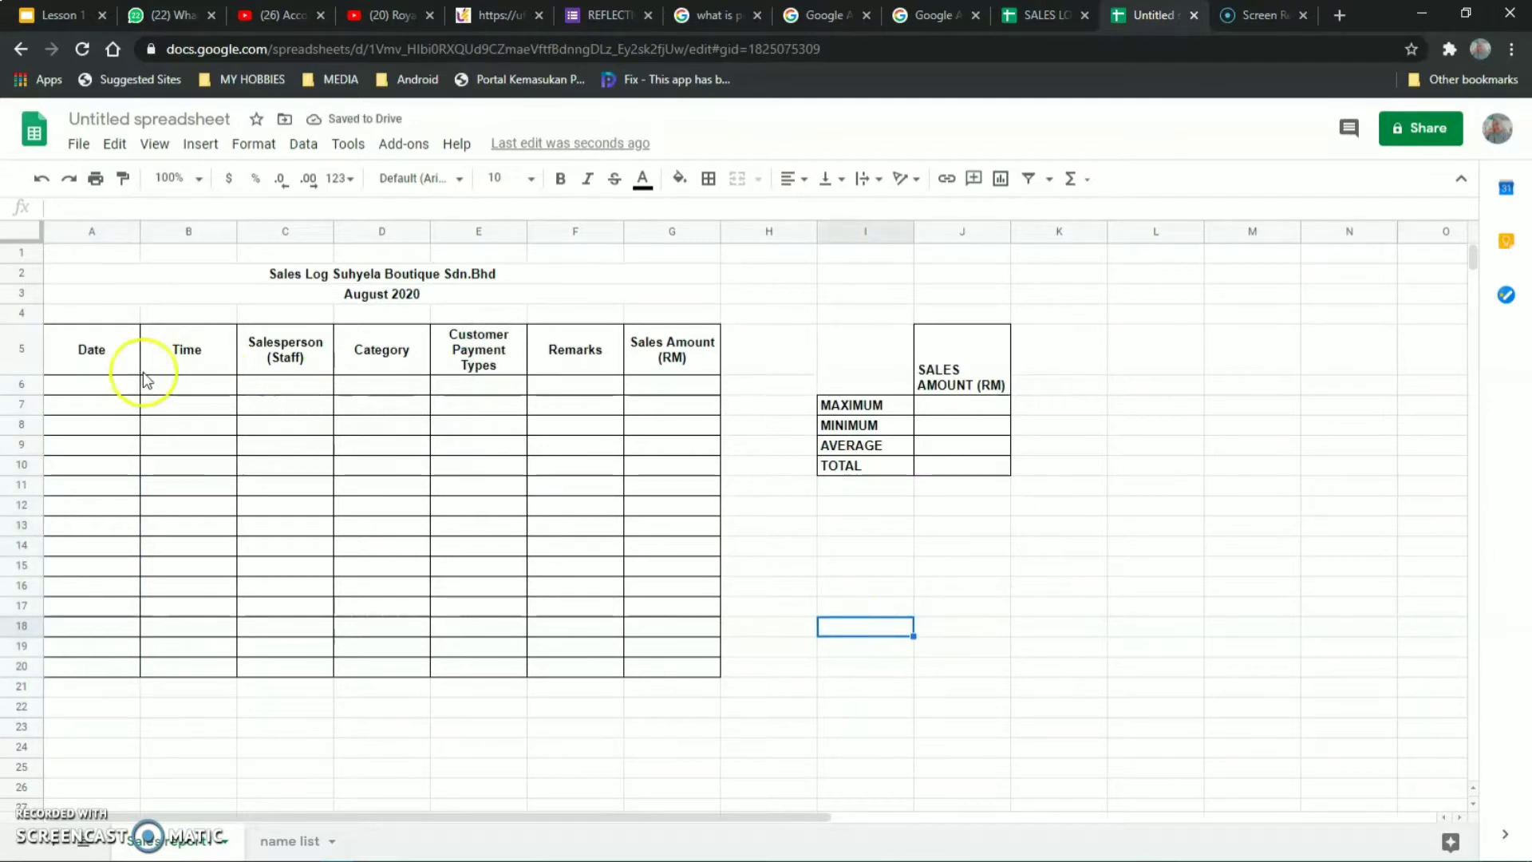
{"action": "double_click", "coordinate": [104, 385]}
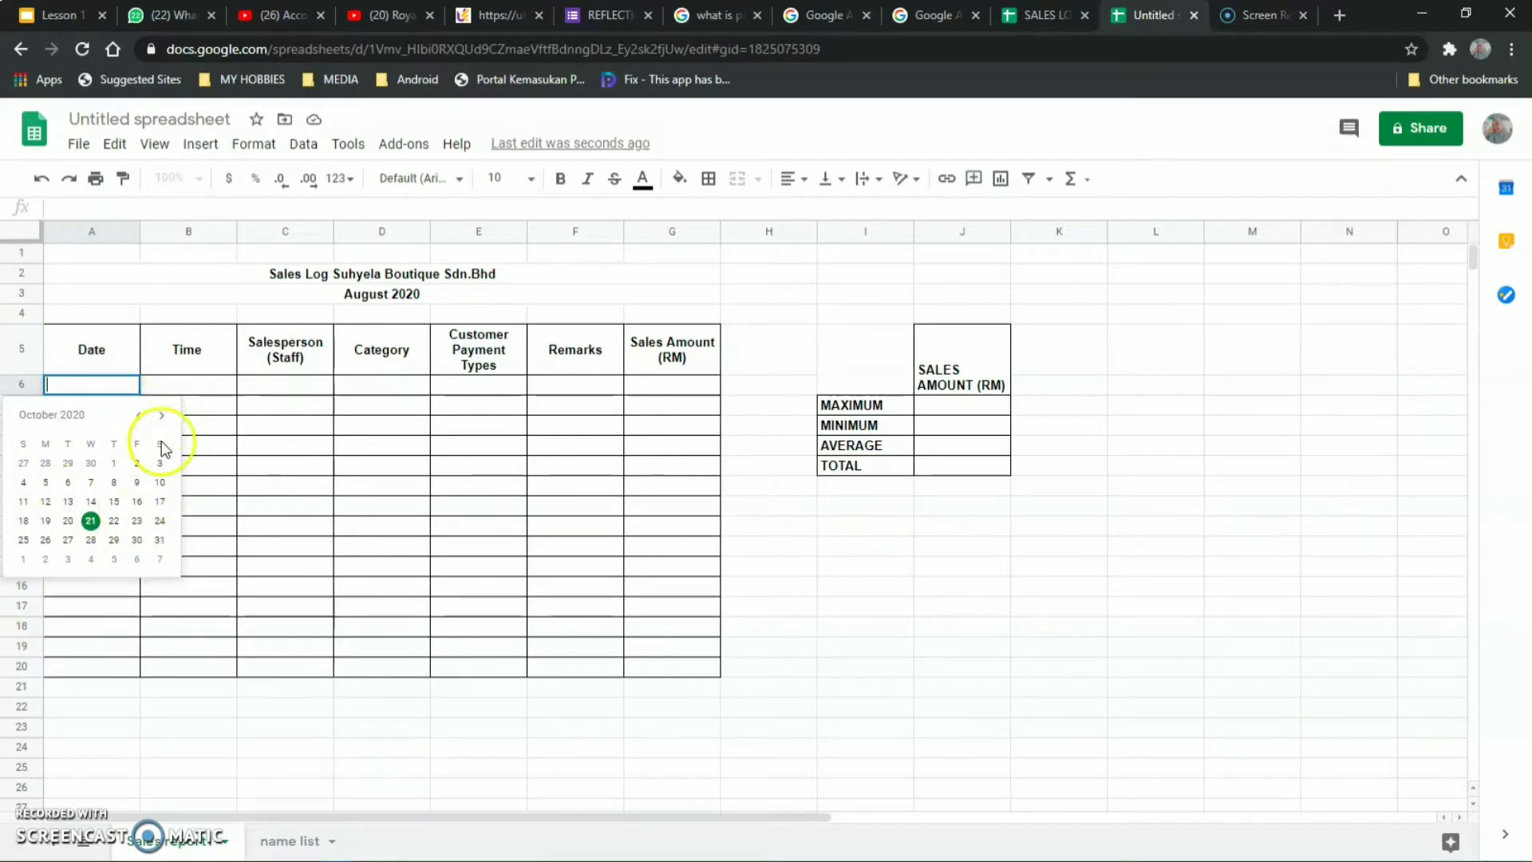
{"action": "left_click", "coordinate": [253, 727]}
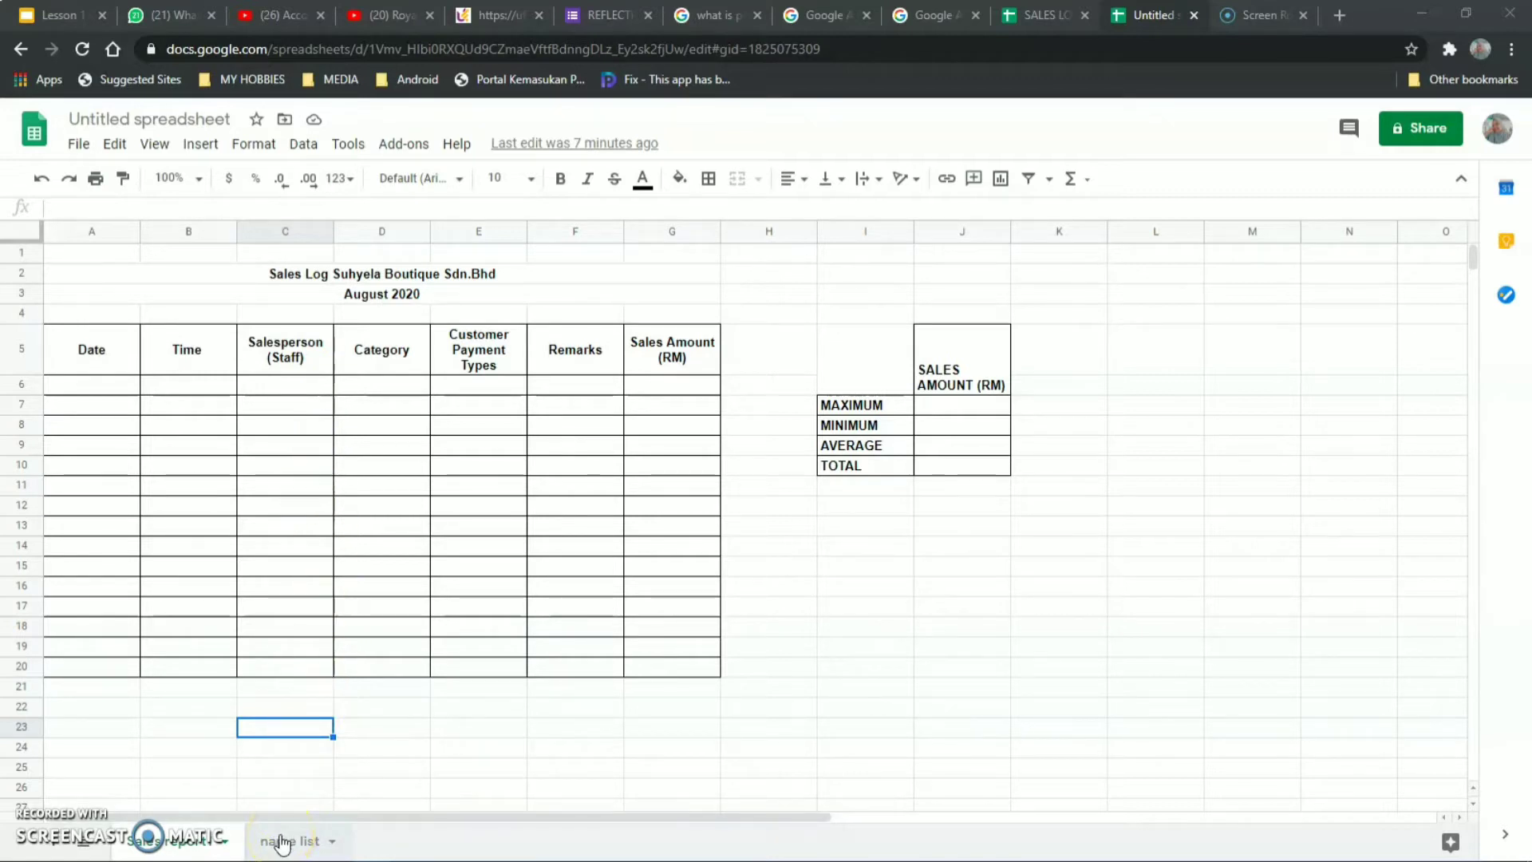
{"action": "left_click", "coordinate": [280, 842]}
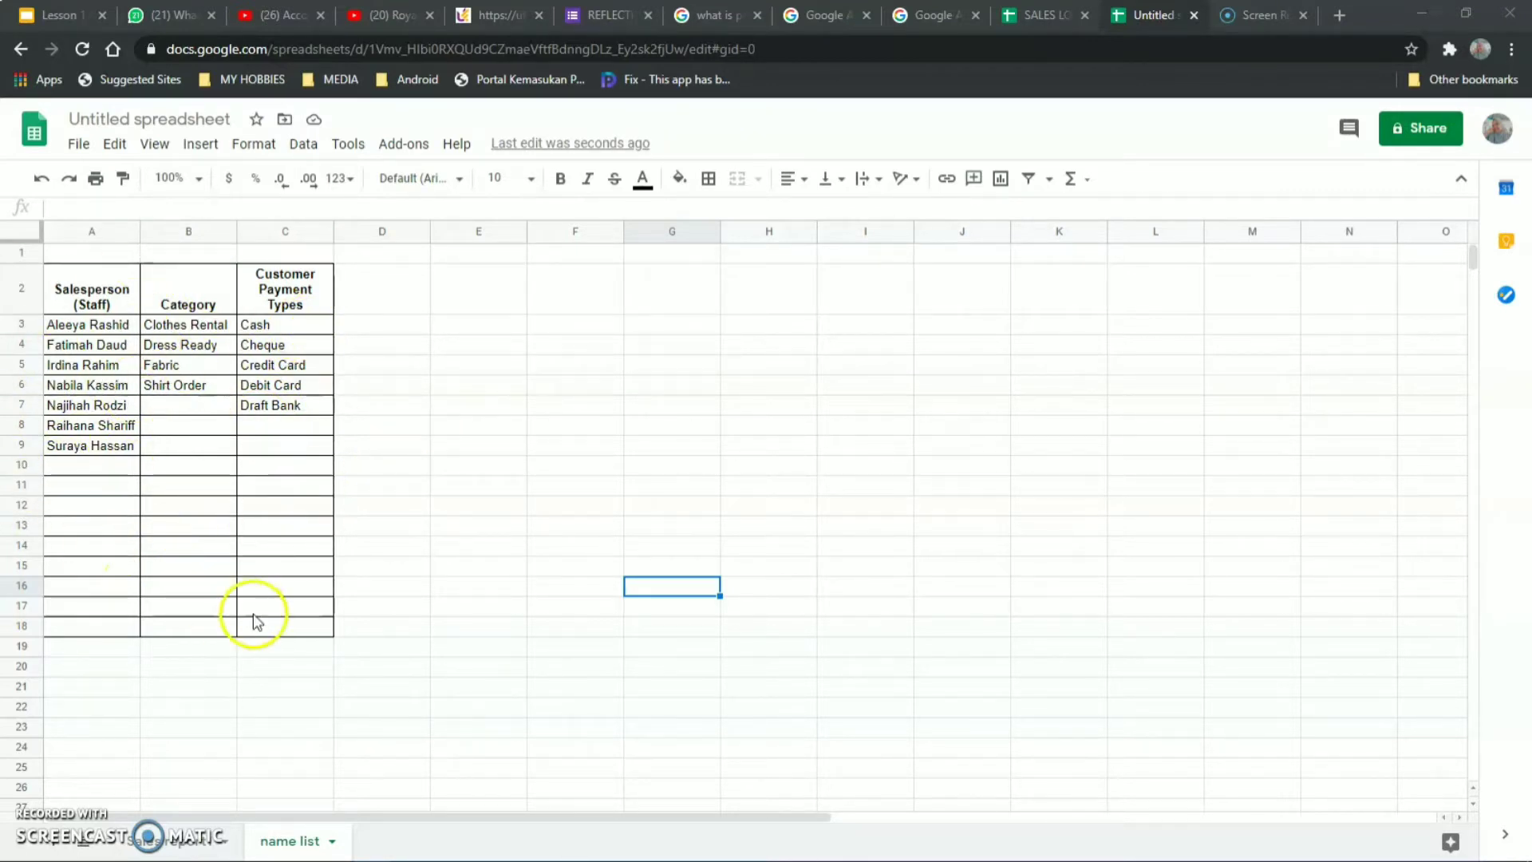
{"action": "left_click", "coordinate": [171, 840]}
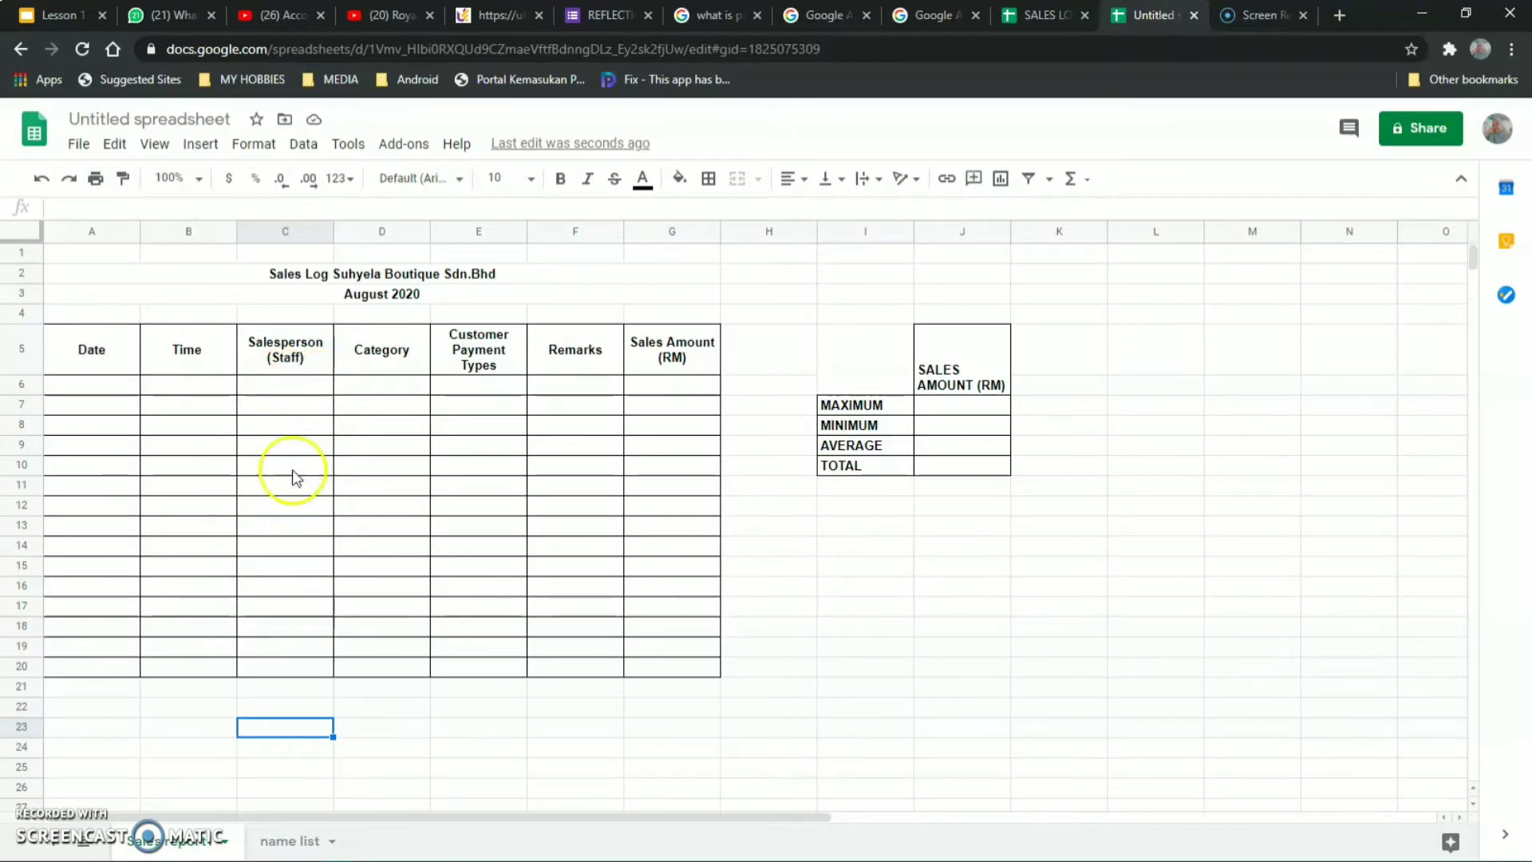
{"action": "left_click", "coordinate": [287, 839]}
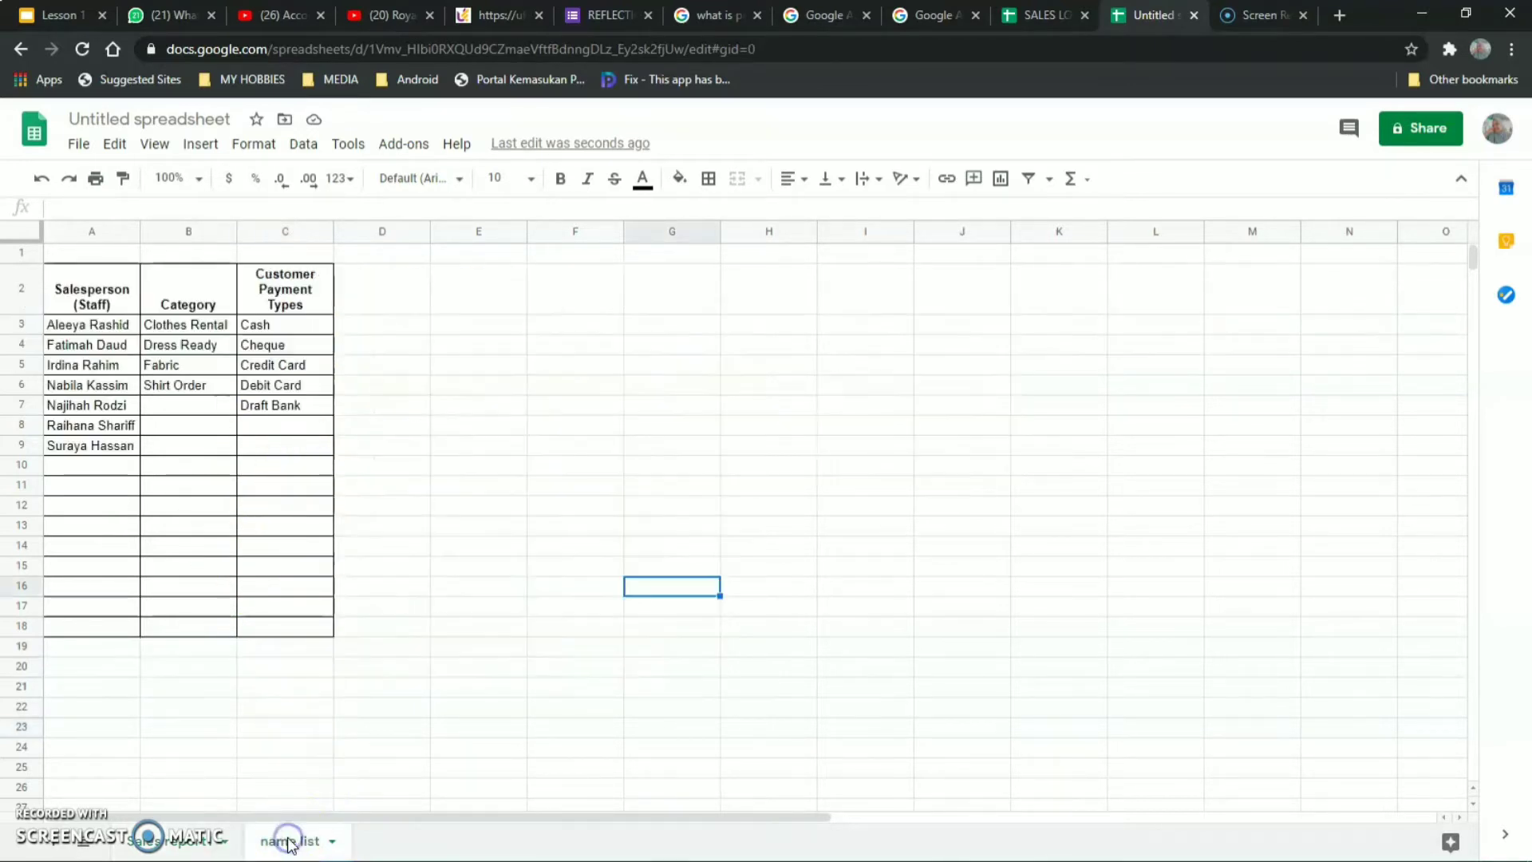
{"action": "left_click", "coordinate": [167, 839]}
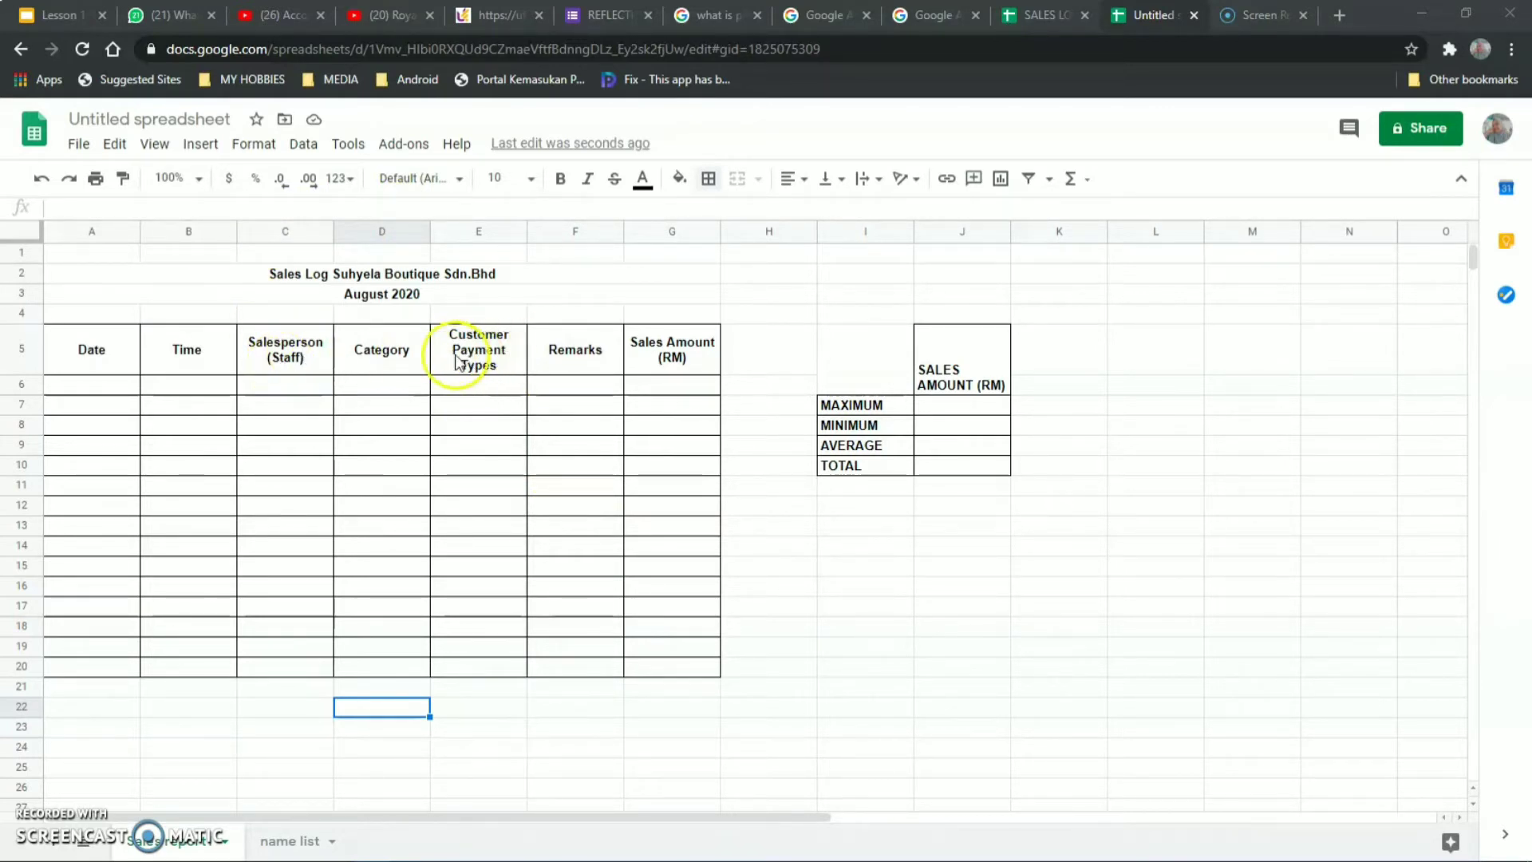
{"action": "left_click", "coordinate": [288, 230]}
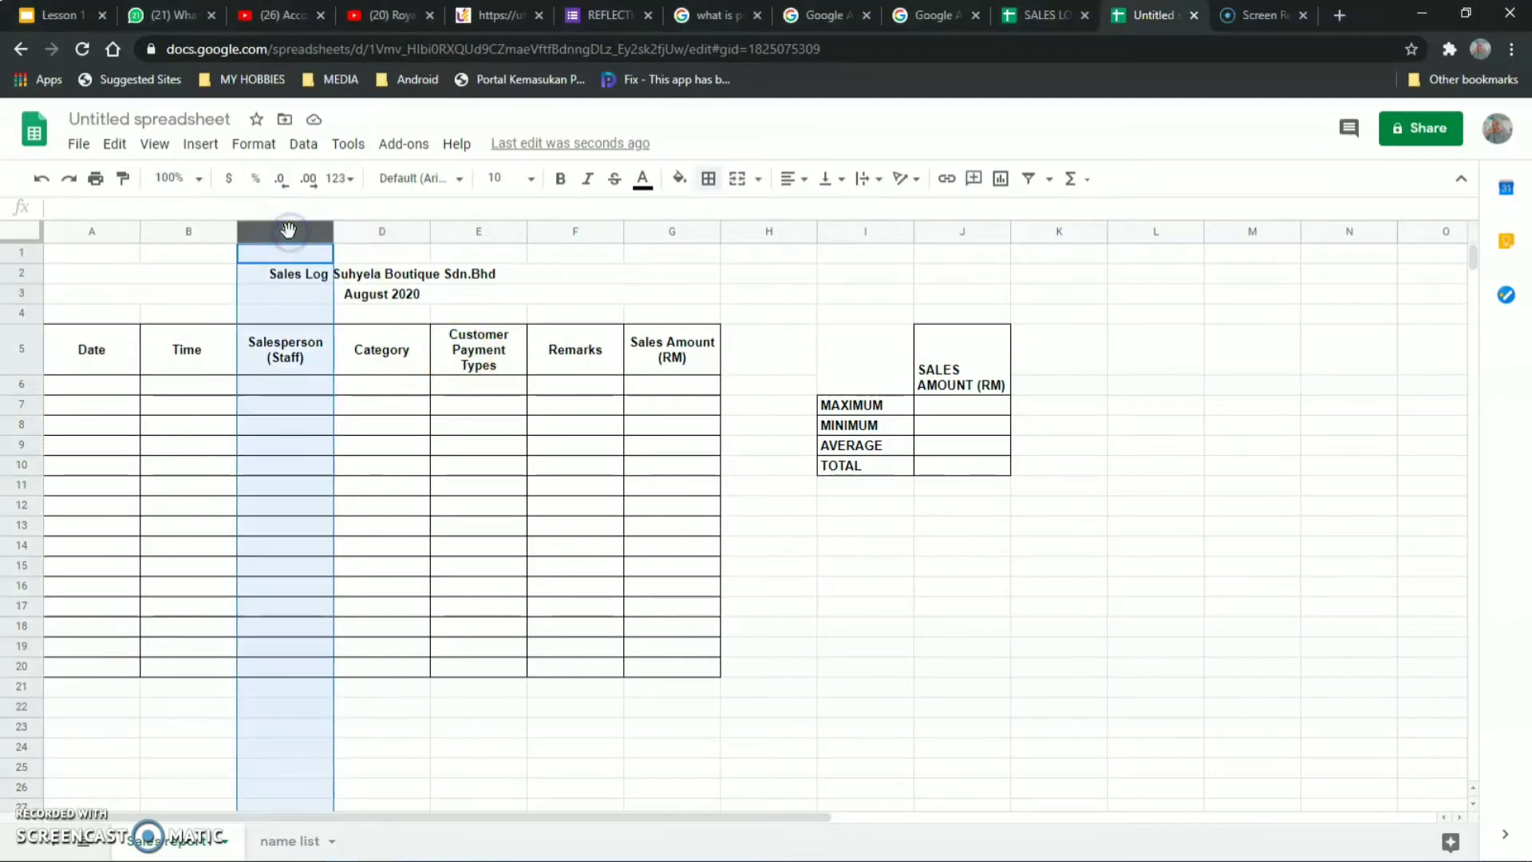
Start a data validation rule on column C covering C6:C1000.
{"action": "left_click", "coordinate": [304, 144]}
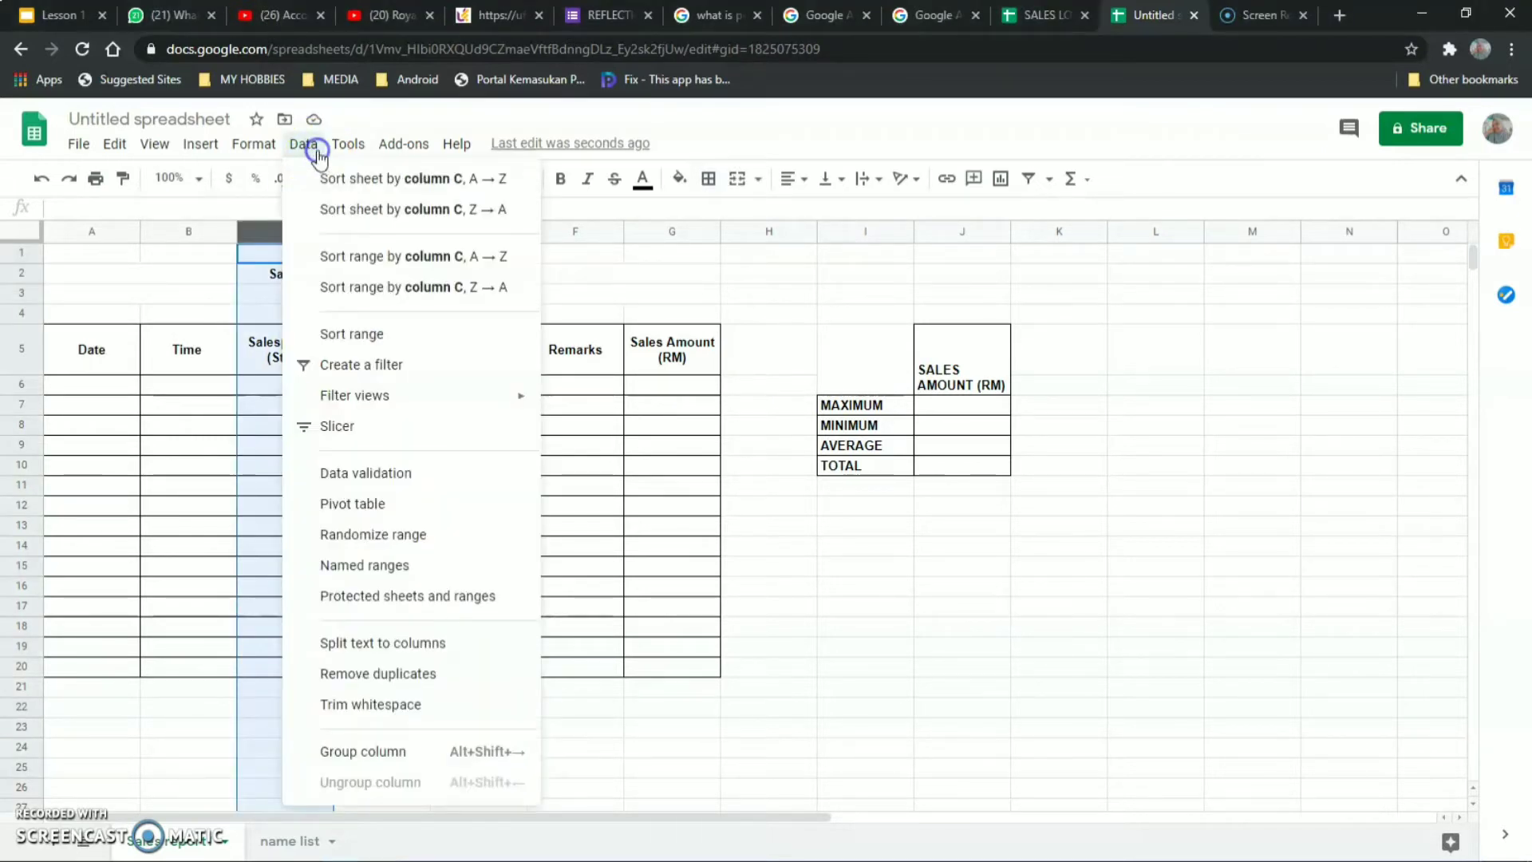
{"action": "left_click", "coordinate": [369, 484]}
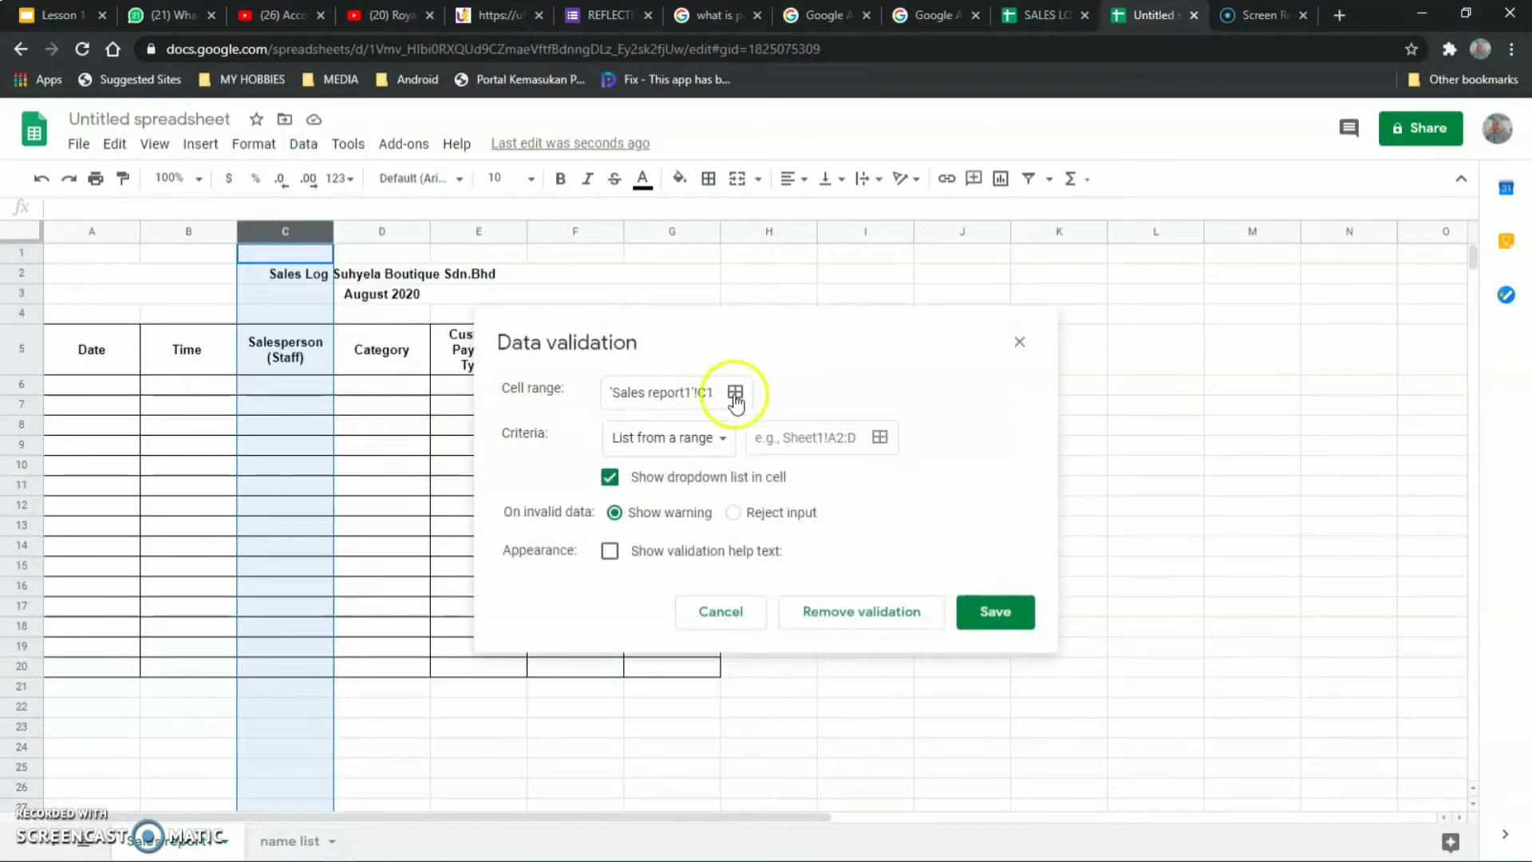
{"action": "left_click", "coordinate": [732, 391]}
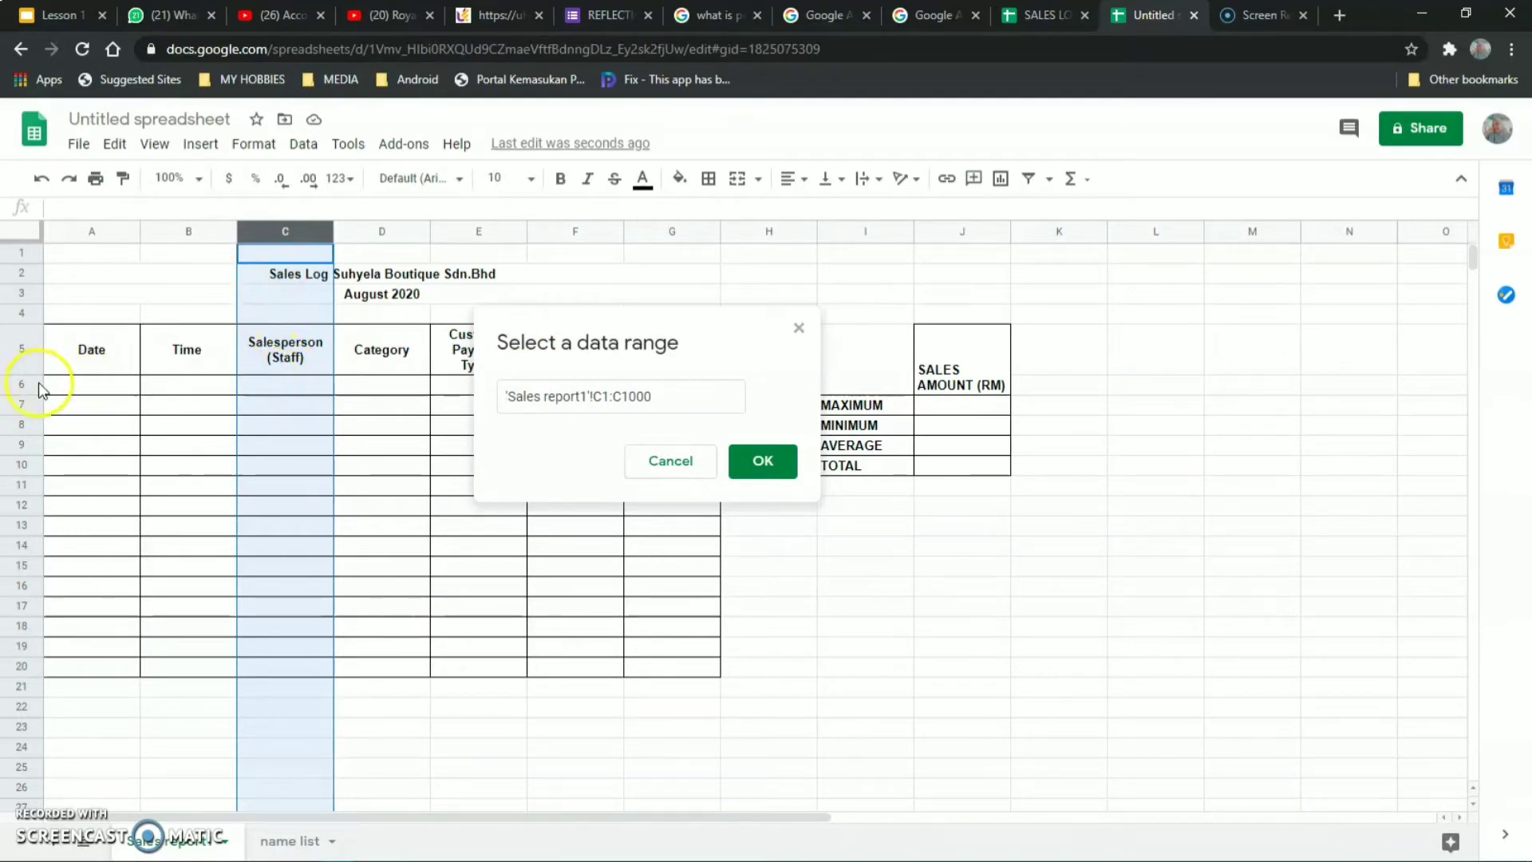
{"action": "left_click", "coordinate": [609, 397]}
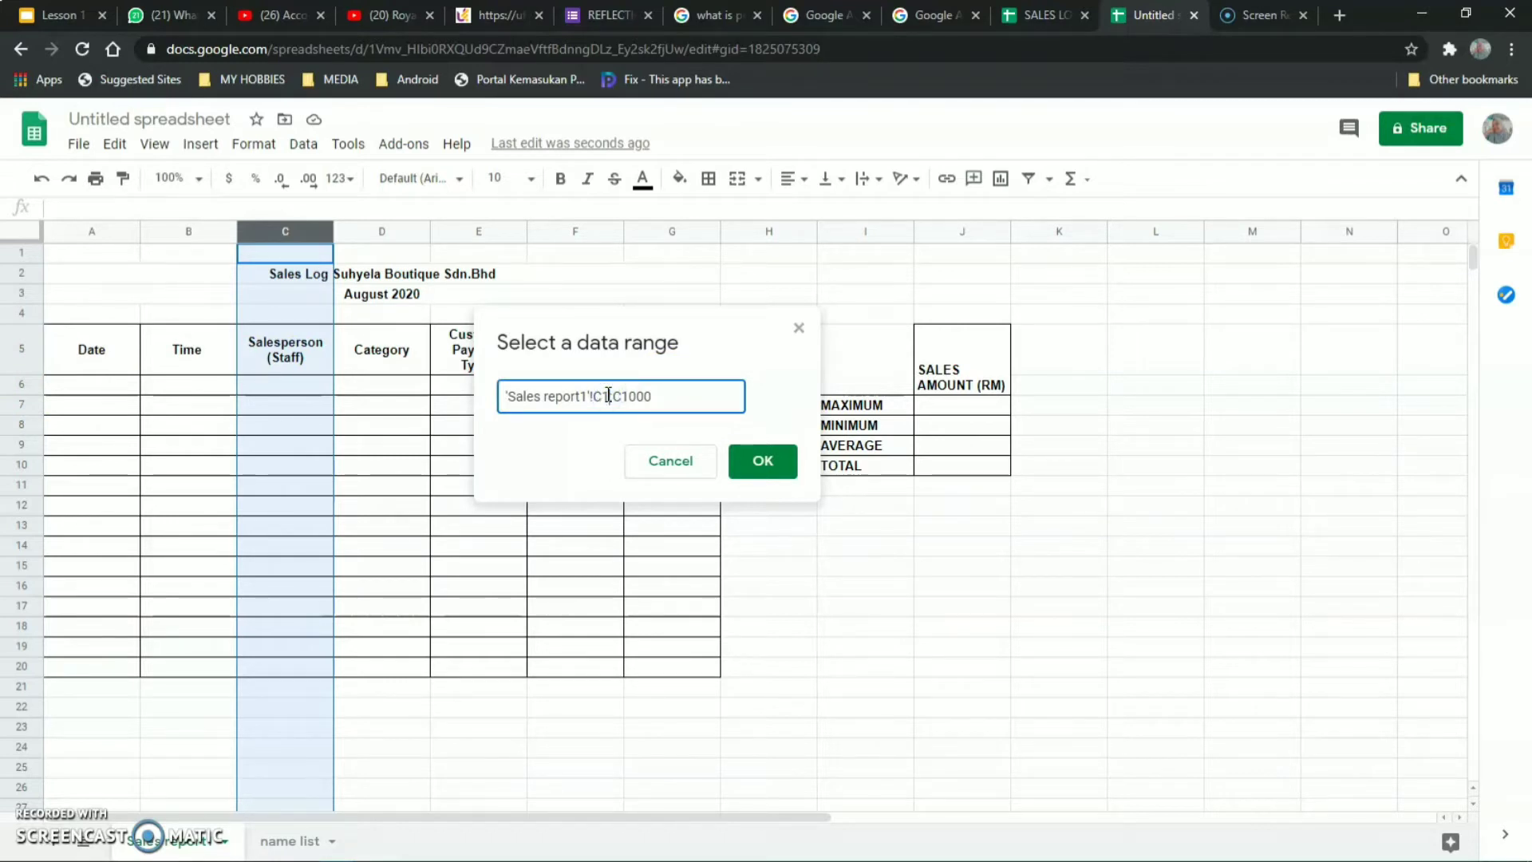
{"action": "left_click", "coordinate": [654, 399]}
{"action": "left_click", "coordinate": [763, 464]}
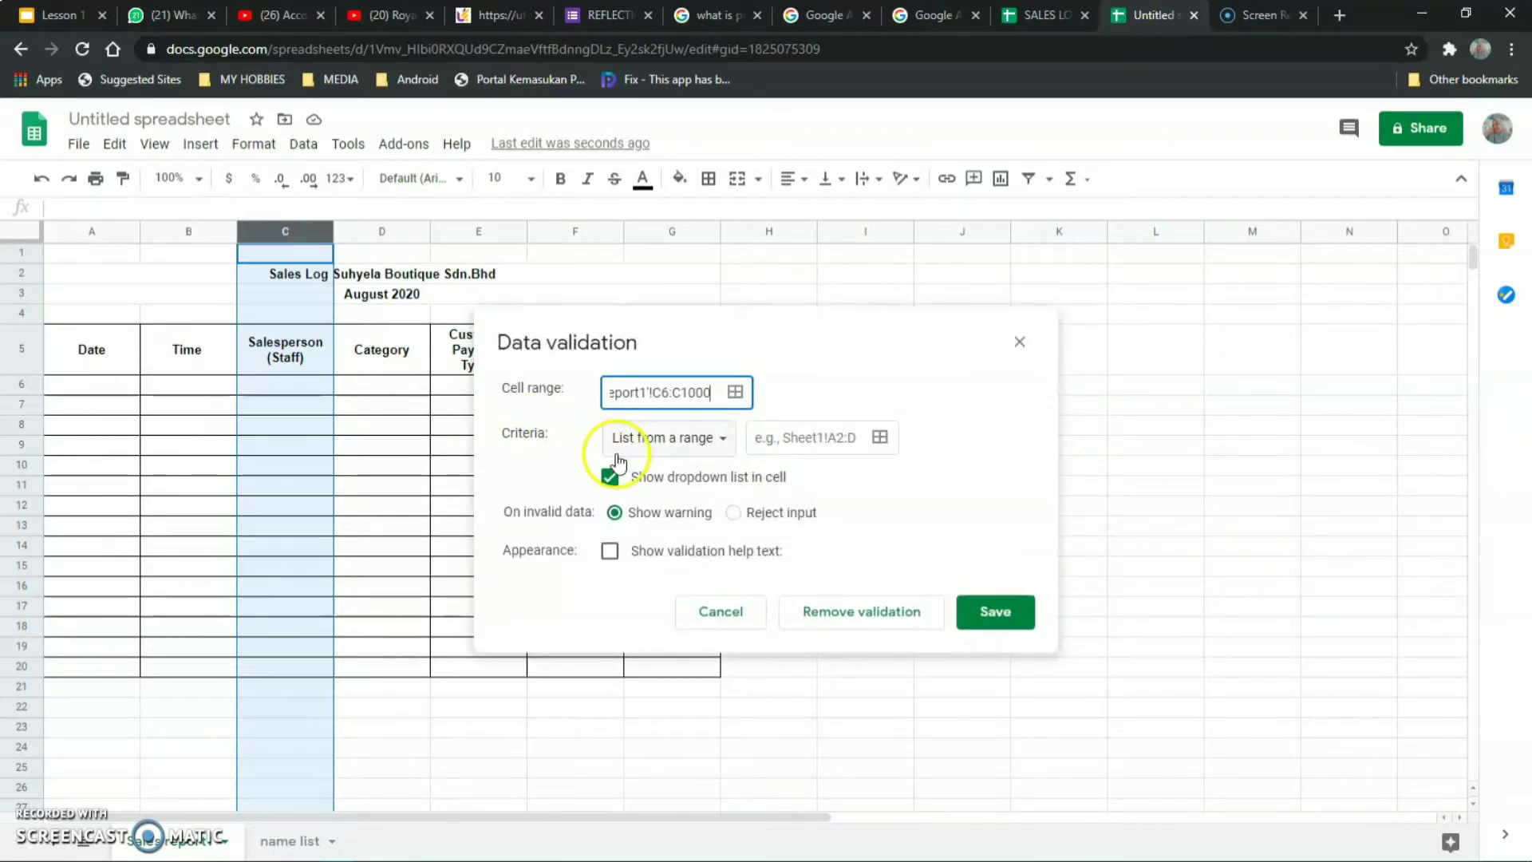
Make it a list from the range 'name list'!A3:A1000 and save the rule.
{"action": "left_click", "coordinate": [718, 444]}
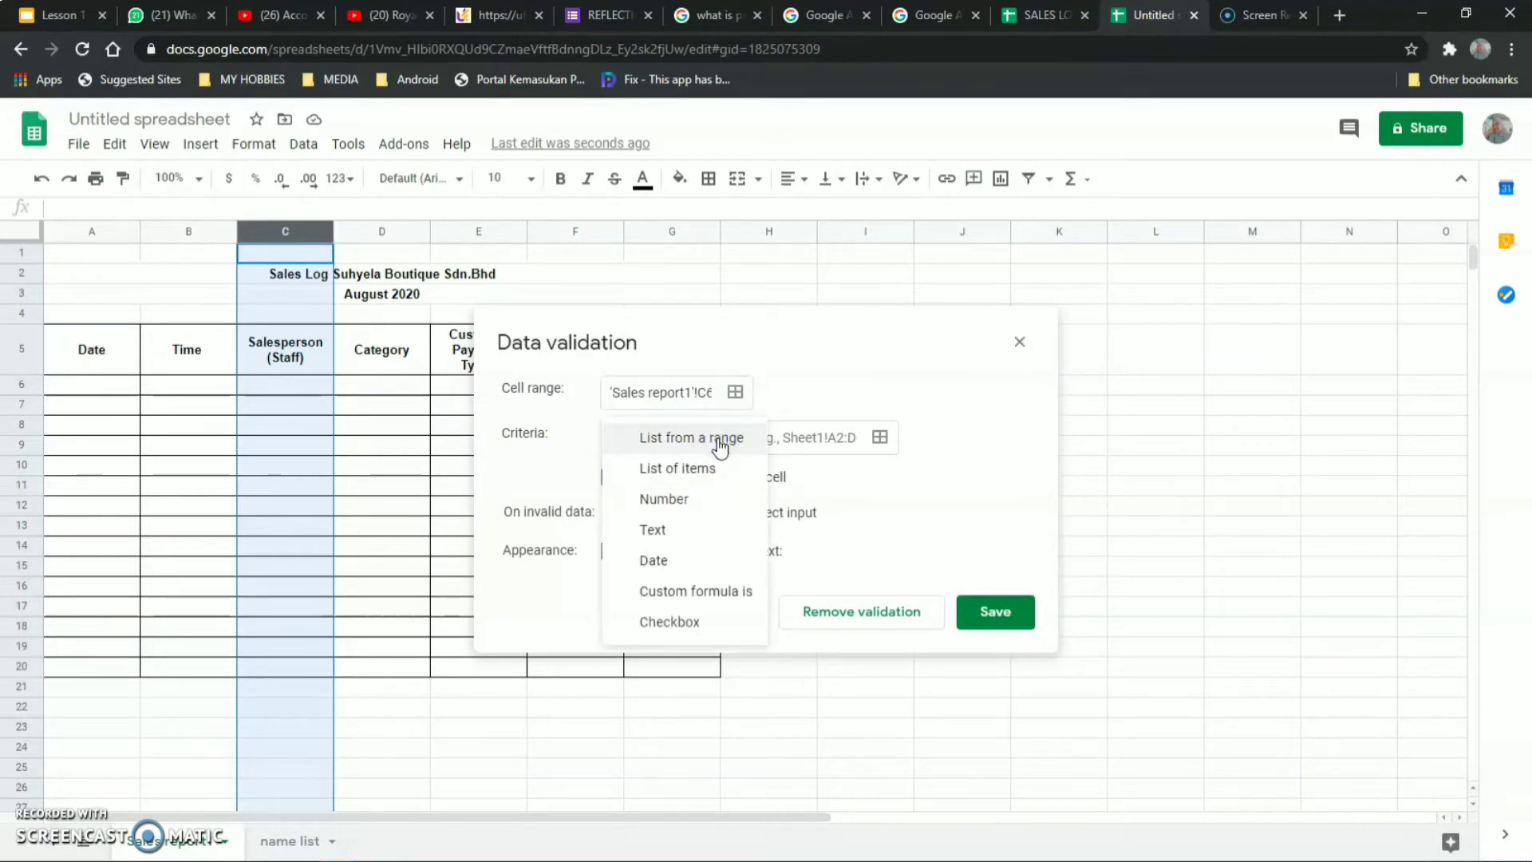
{"action": "left_click", "coordinate": [722, 444]}
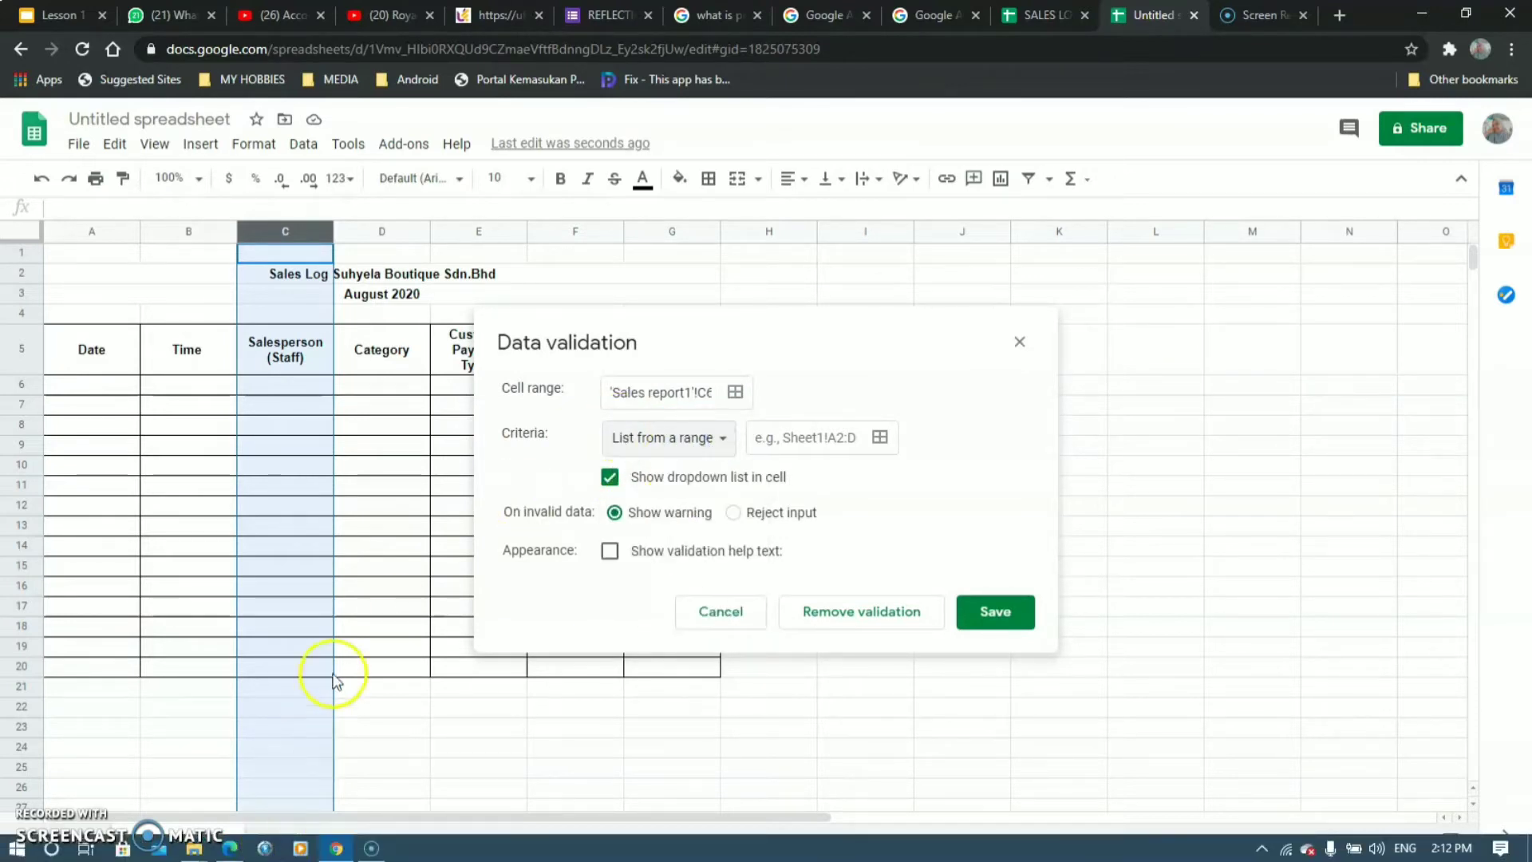
{"action": "left_click", "coordinate": [291, 840]}
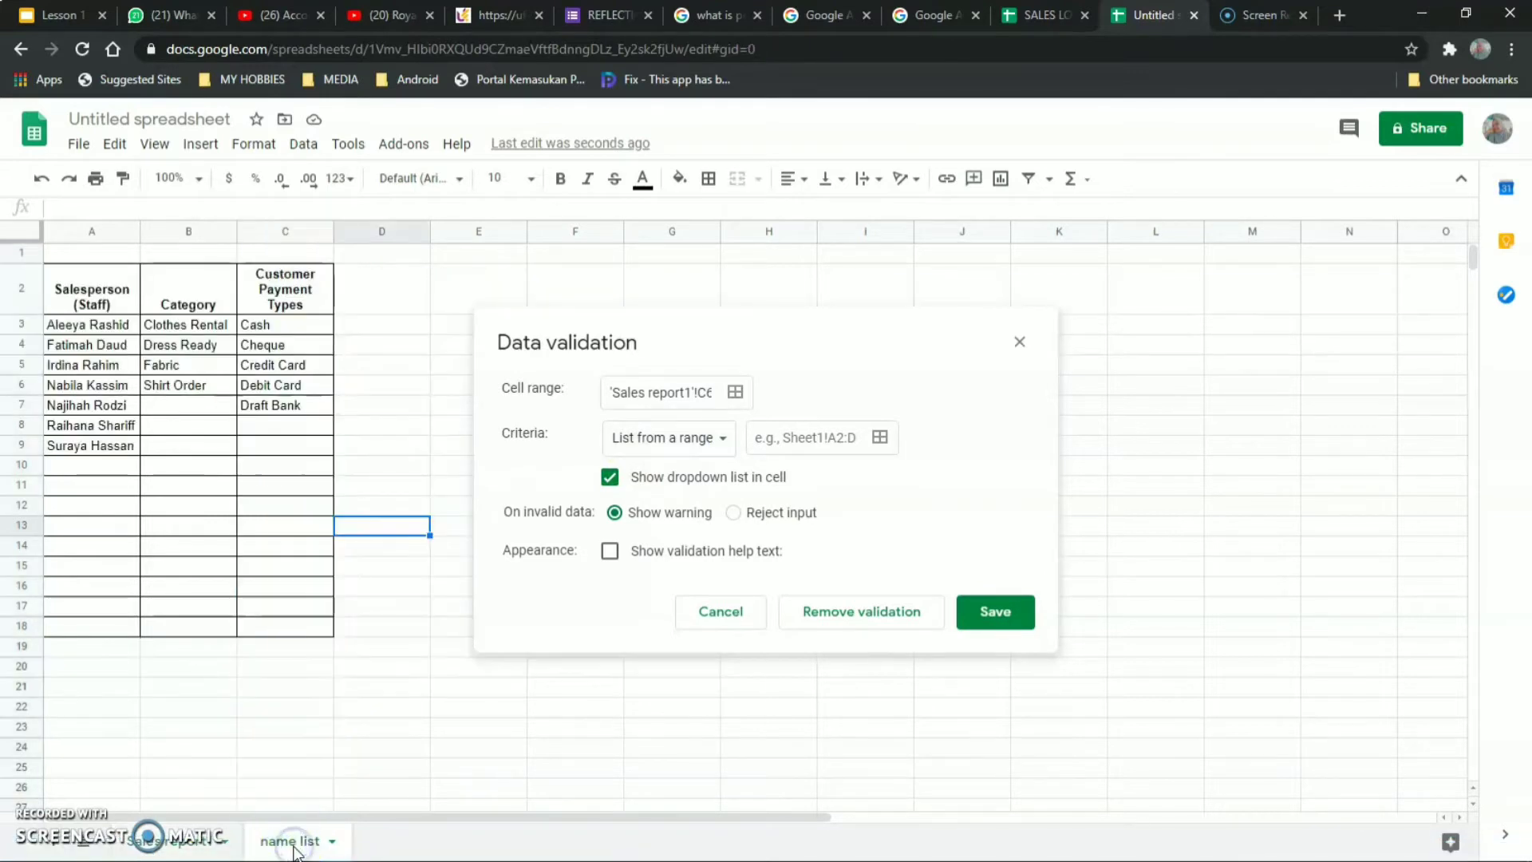
{"action": "left_click", "coordinate": [182, 844]}
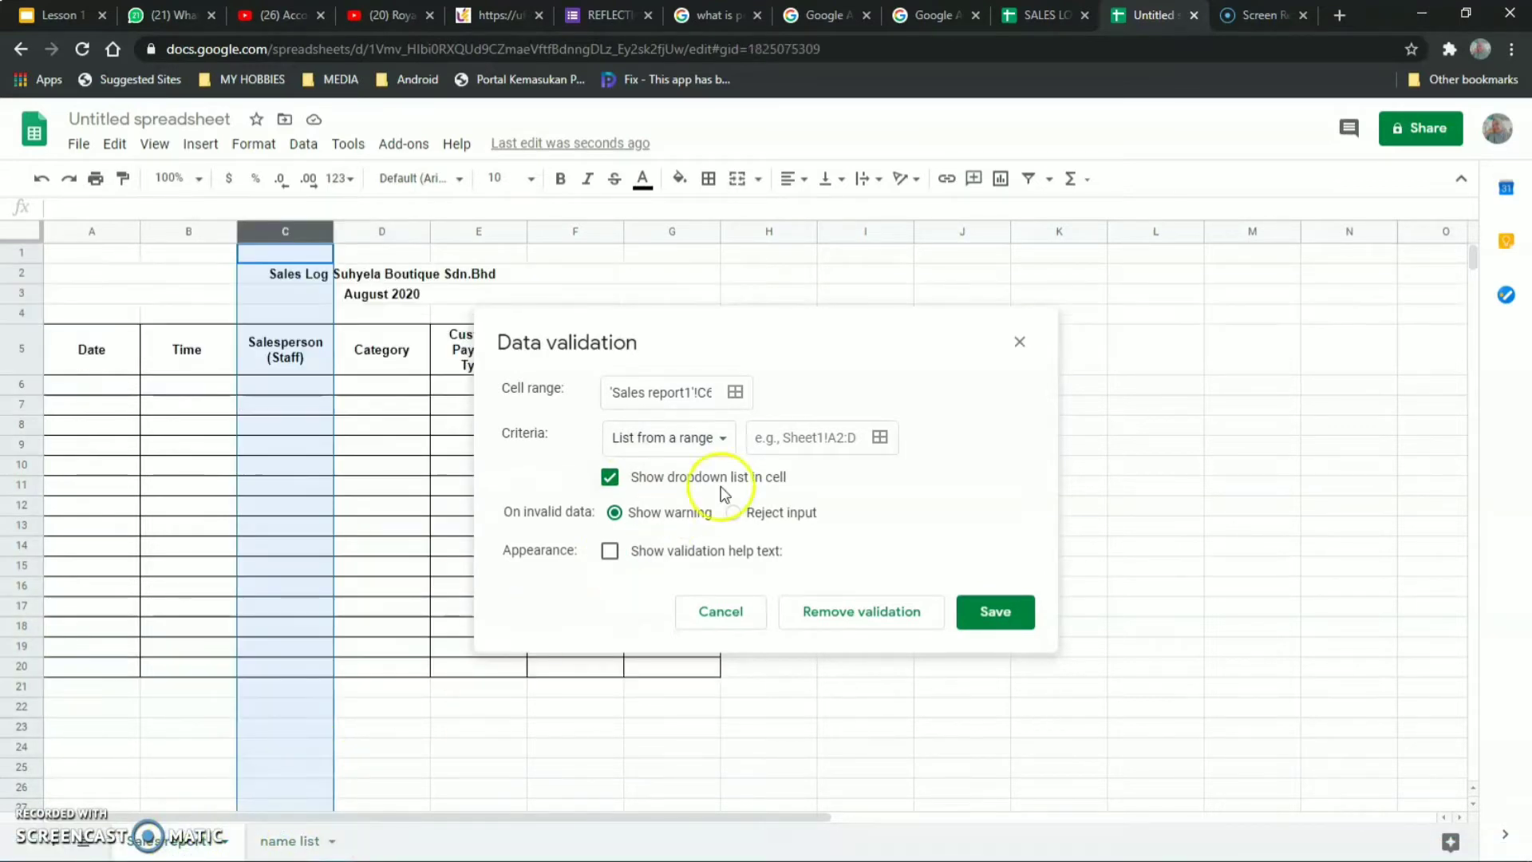
{"action": "left_click", "coordinate": [884, 438]}
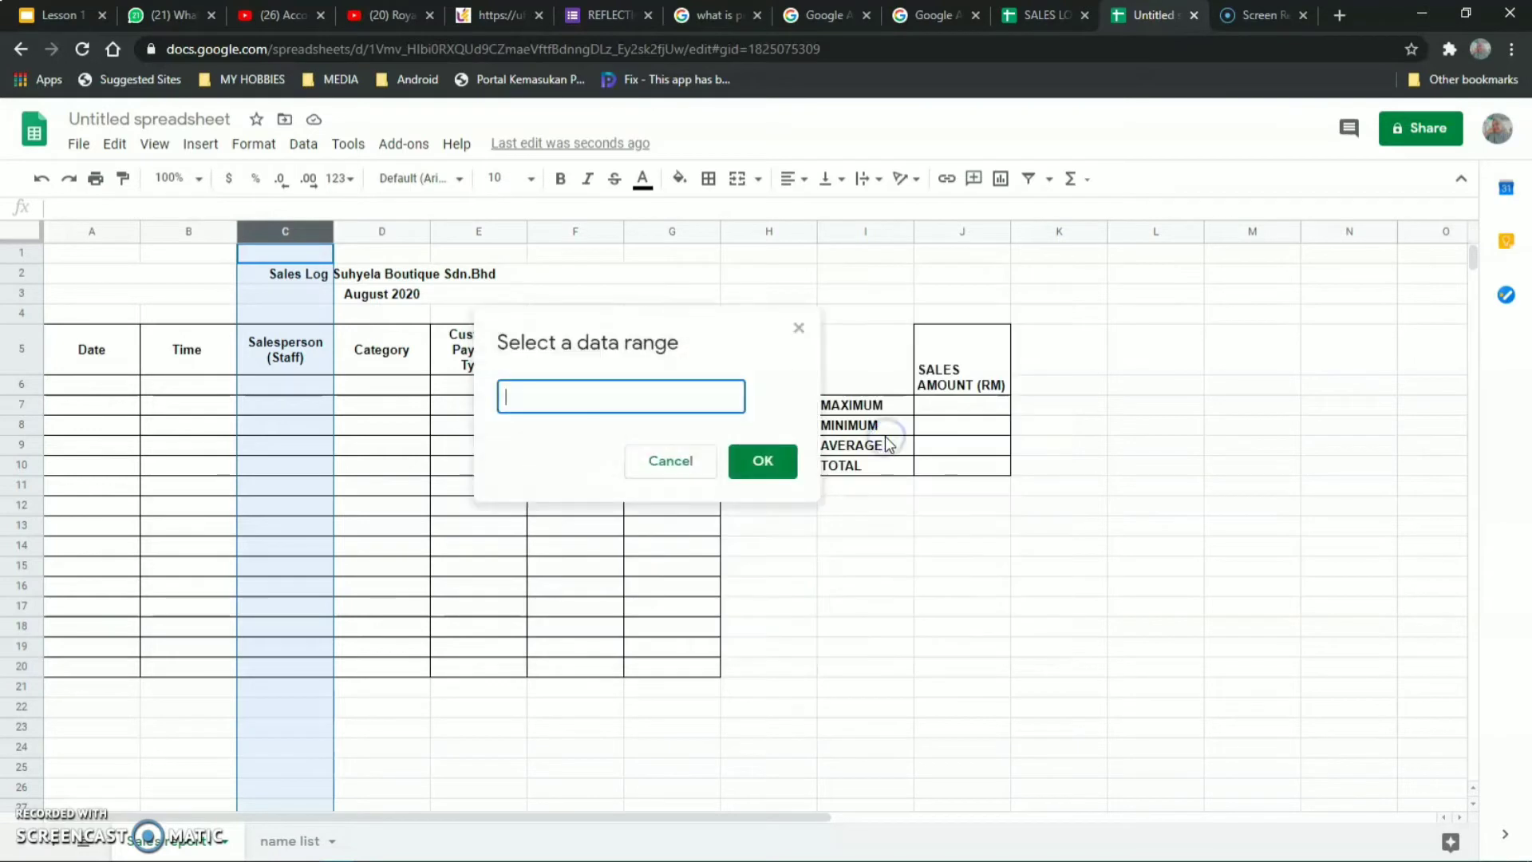
{"action": "left_click", "coordinate": [289, 841]}
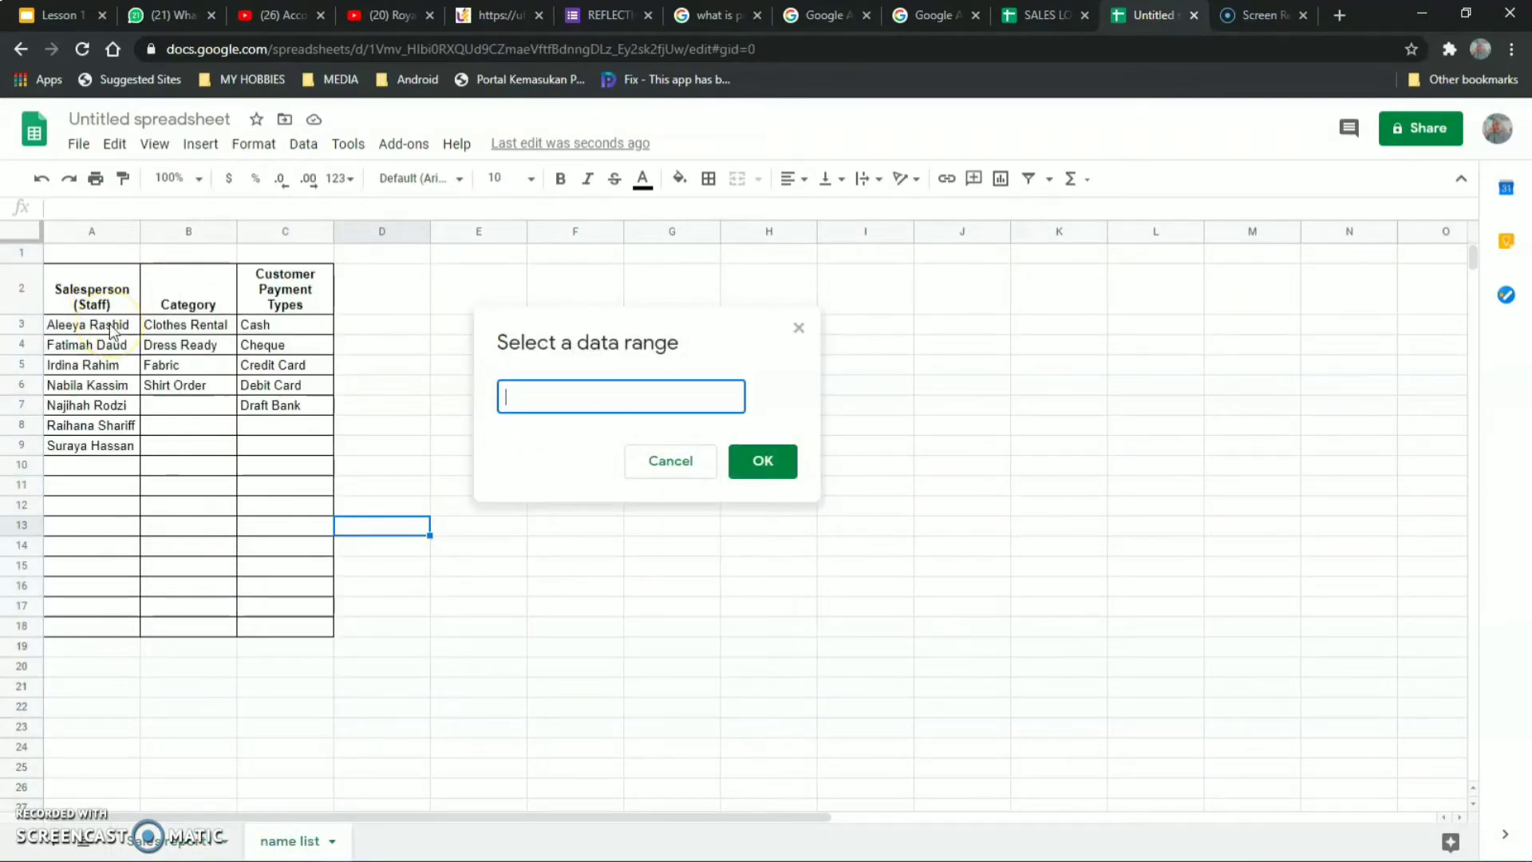
{"action": "left_click_drag", "start_coordinate": [109, 328], "coordinate": [112, 642]}
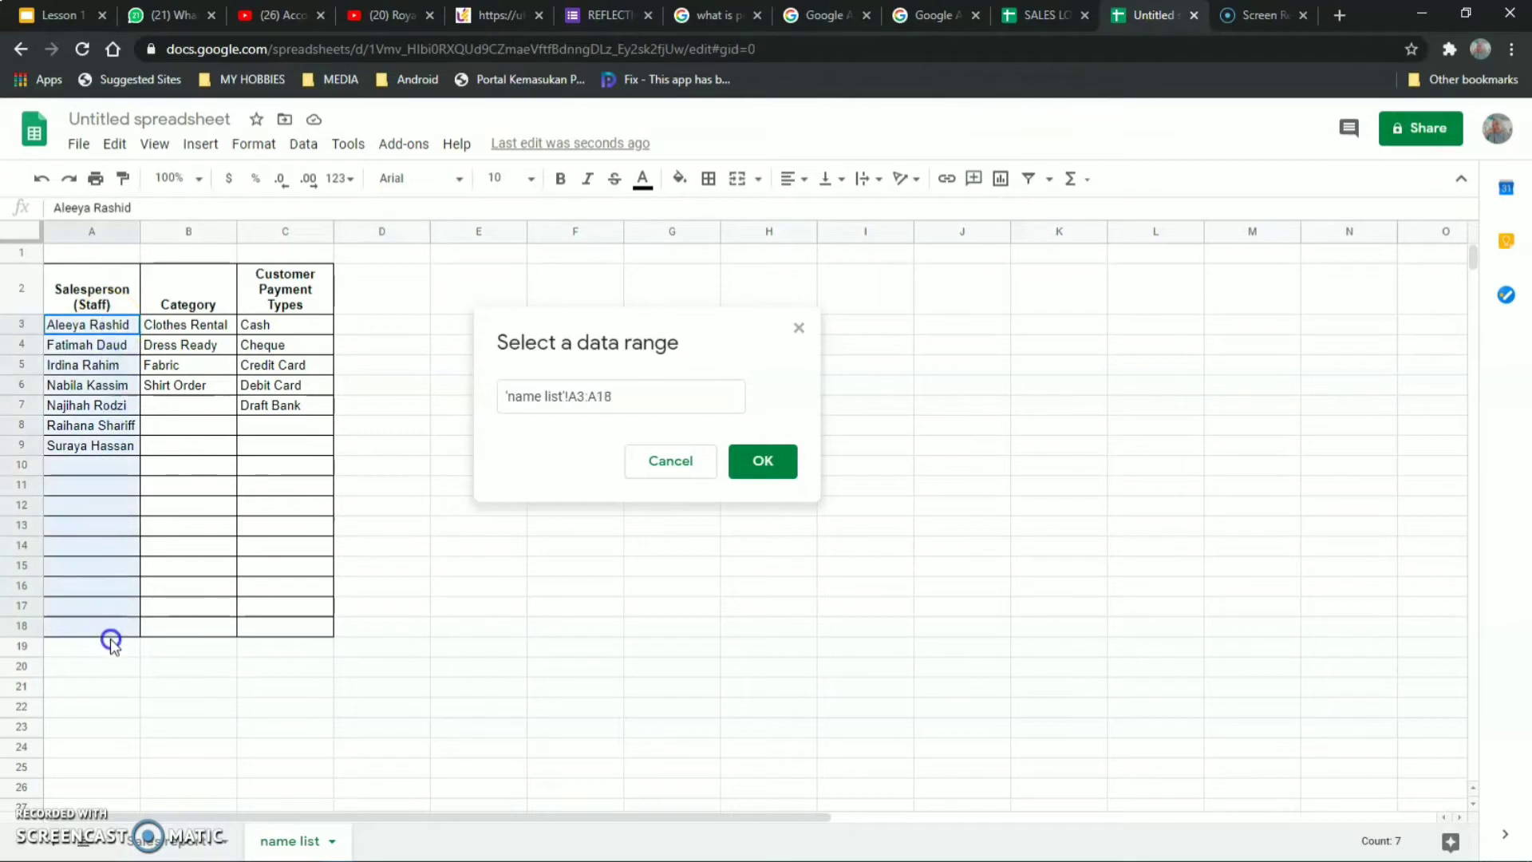
{"action": "left_click", "coordinate": [650, 396]}
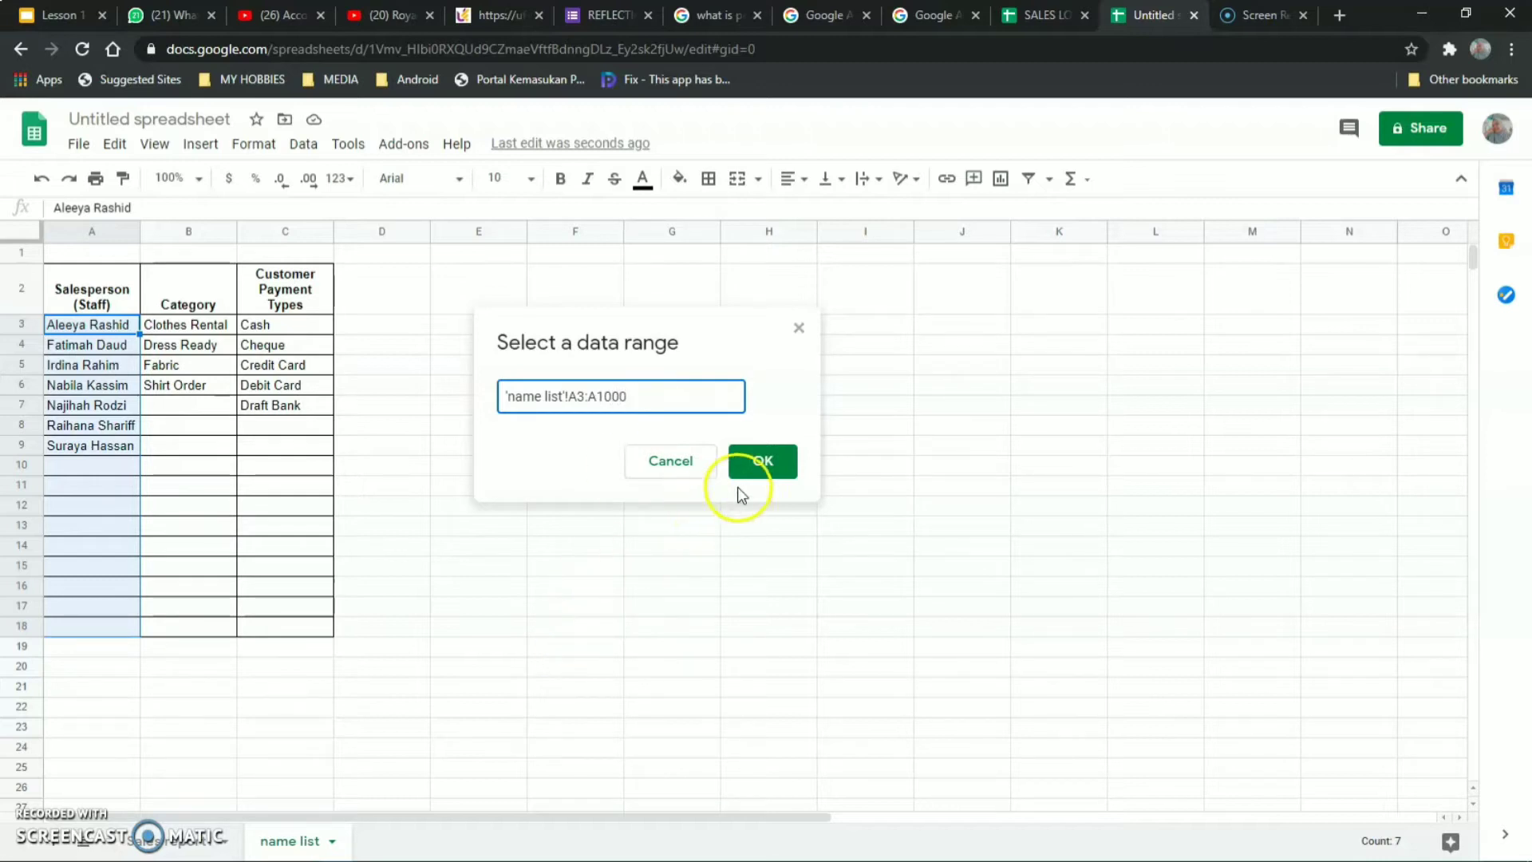
{"action": "left_click", "coordinate": [750, 470]}
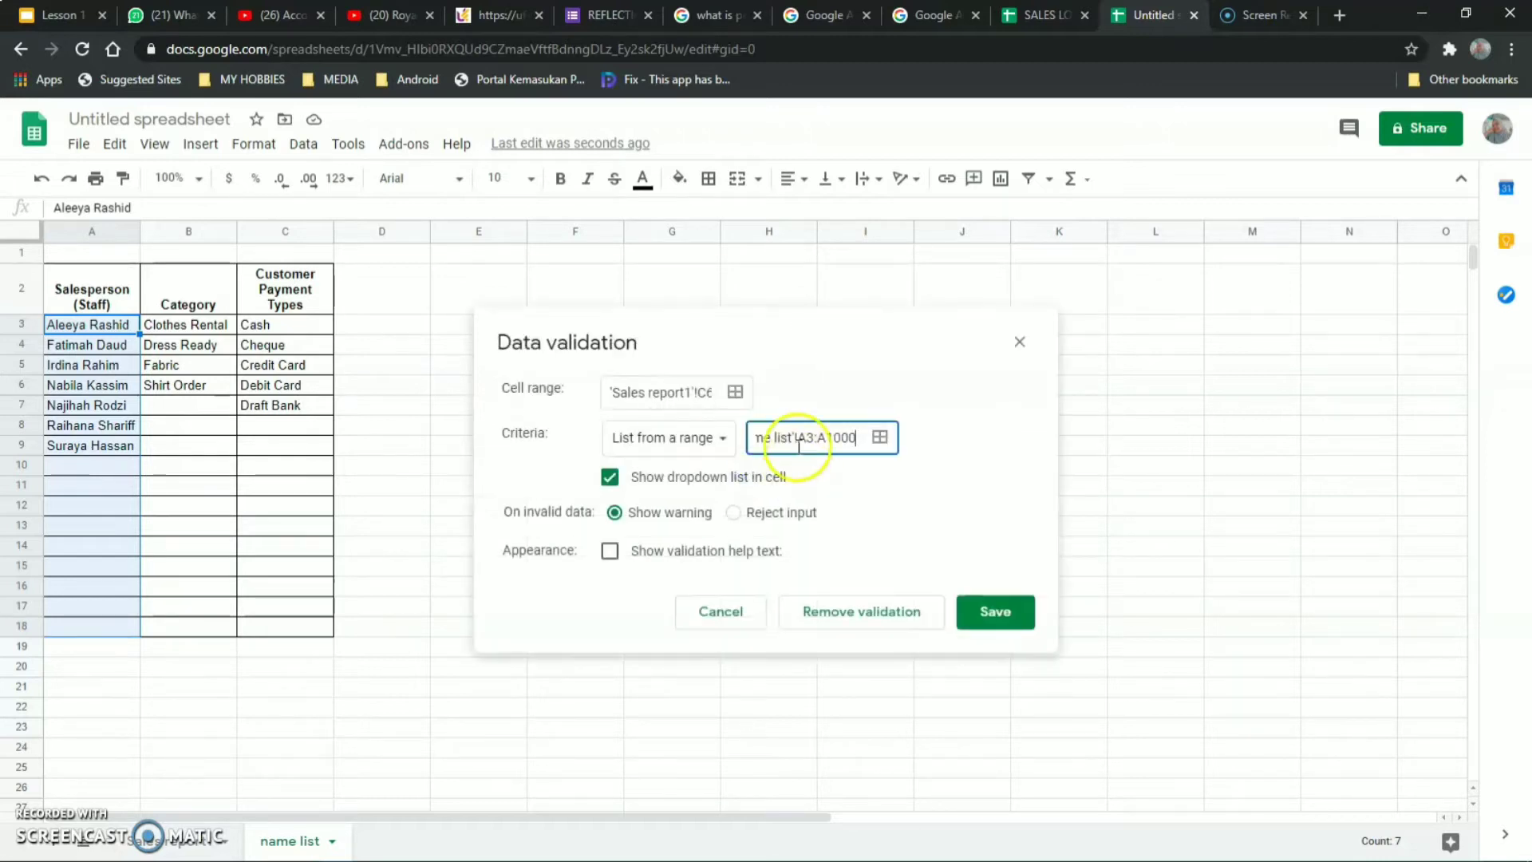
{"action": "left_click", "coordinate": [993, 616]}
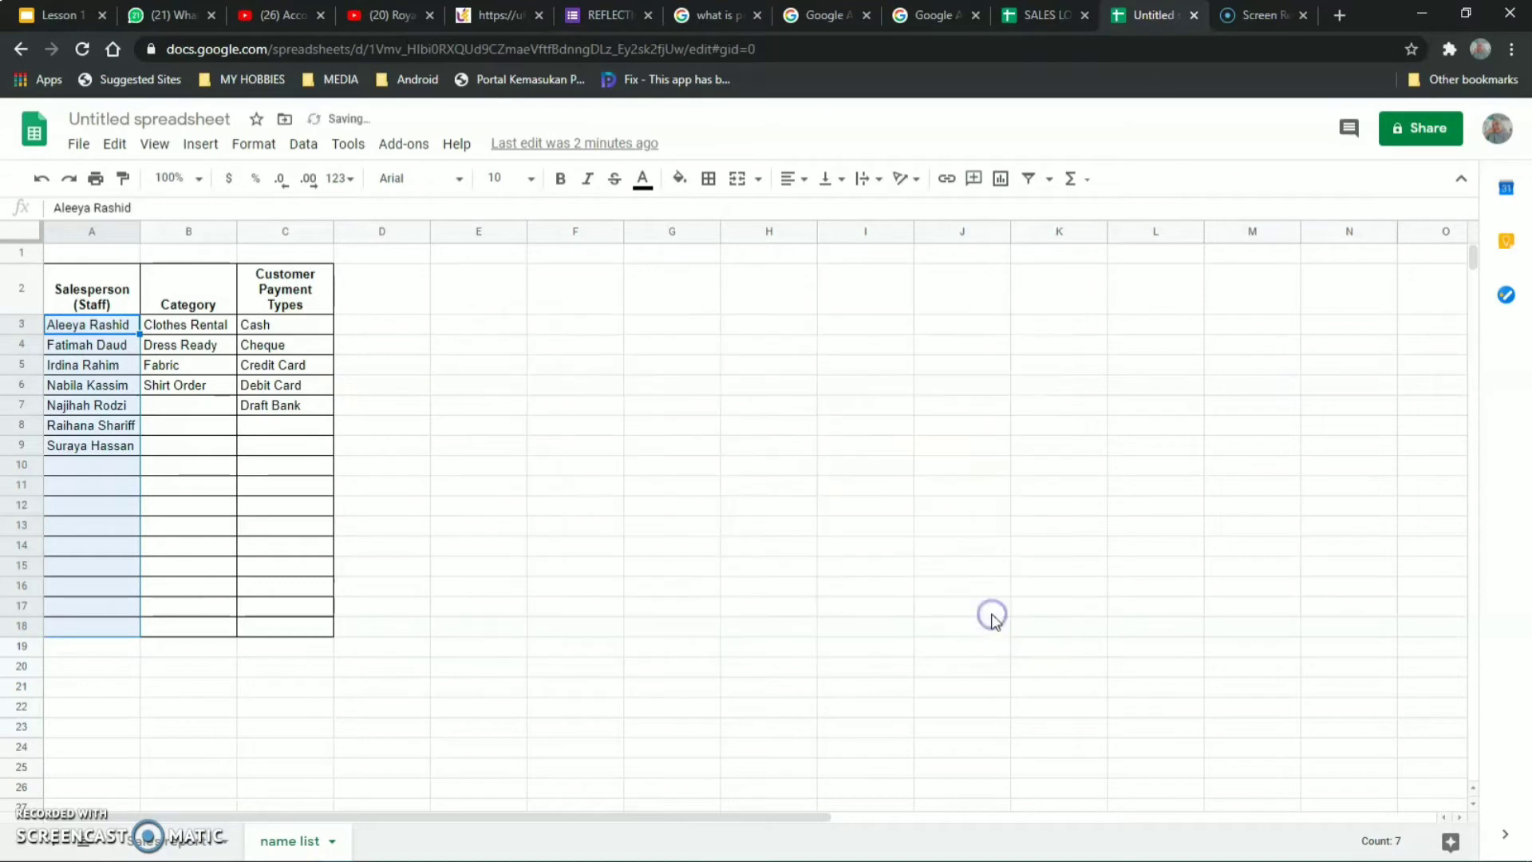
Check the Salesperson dropdown in C6 on the sales report sheet without picking a name.
{"action": "left_click", "coordinate": [171, 847]}
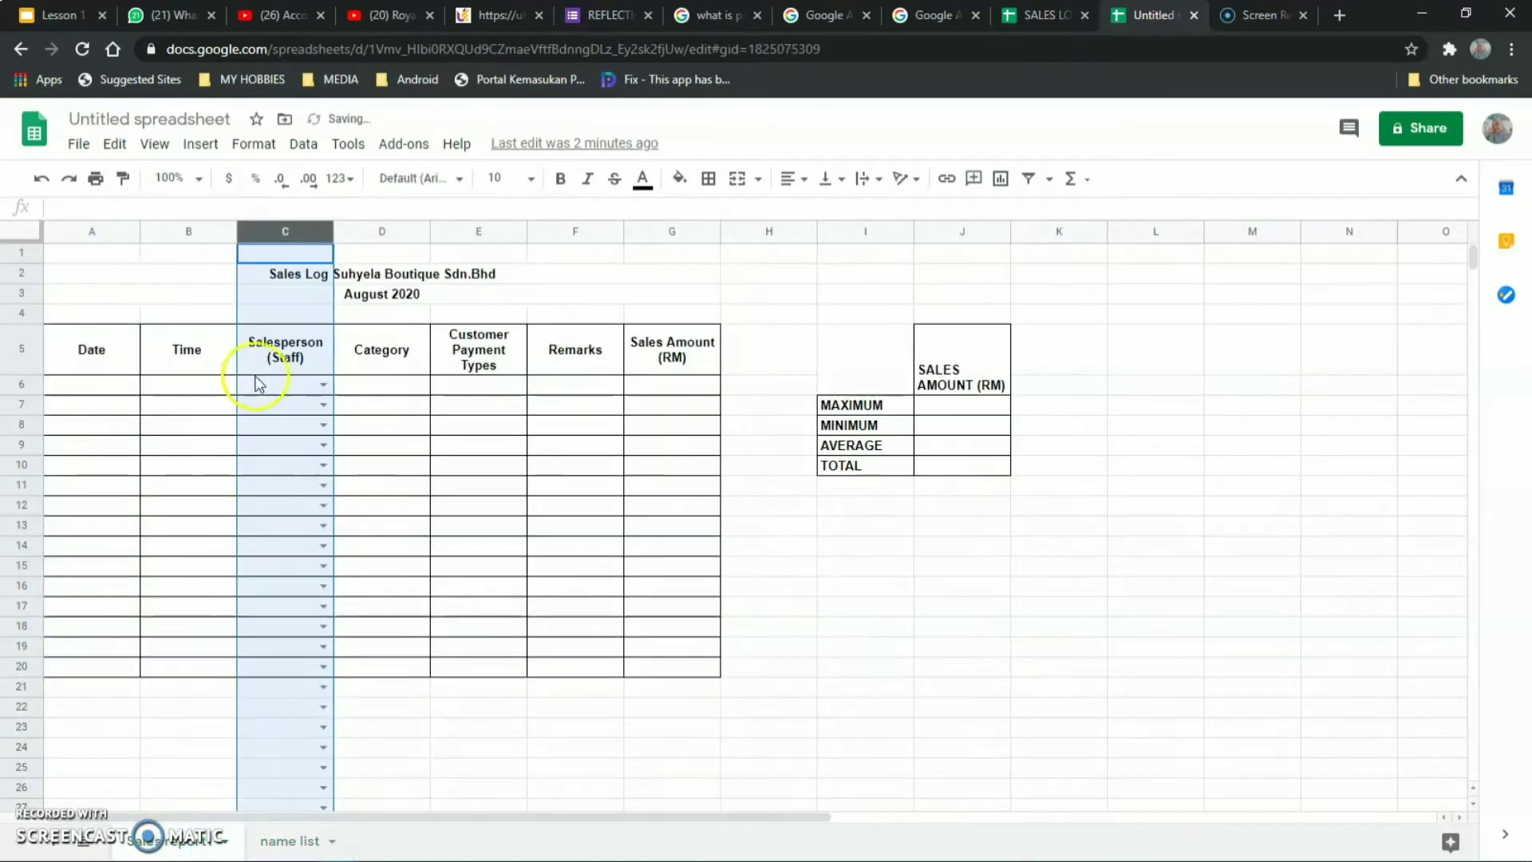
{"action": "left_click", "coordinate": [325, 382]}
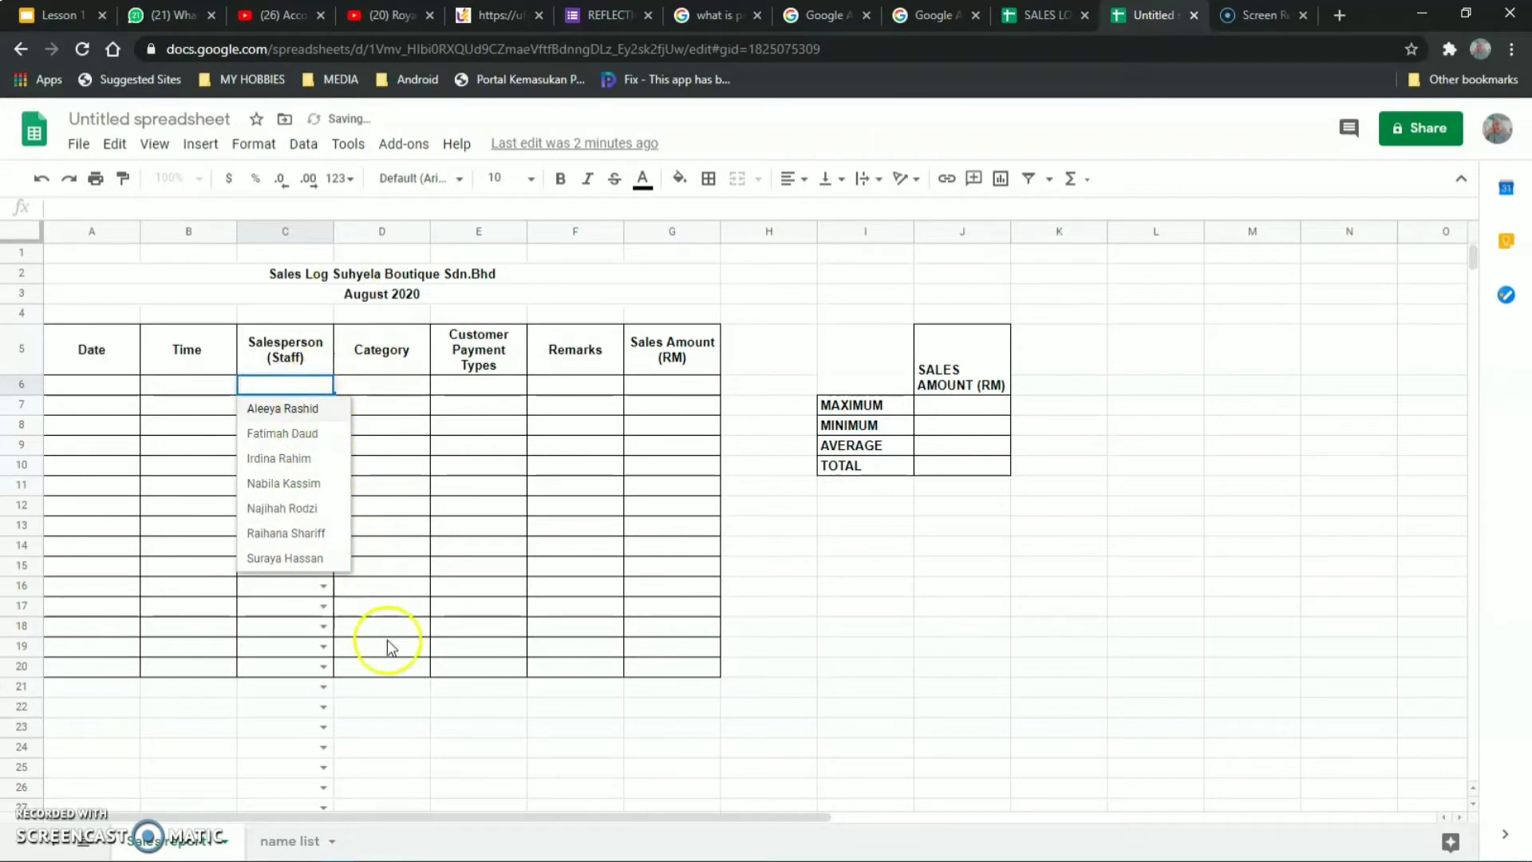
{"action": "left_click", "coordinate": [399, 696]}
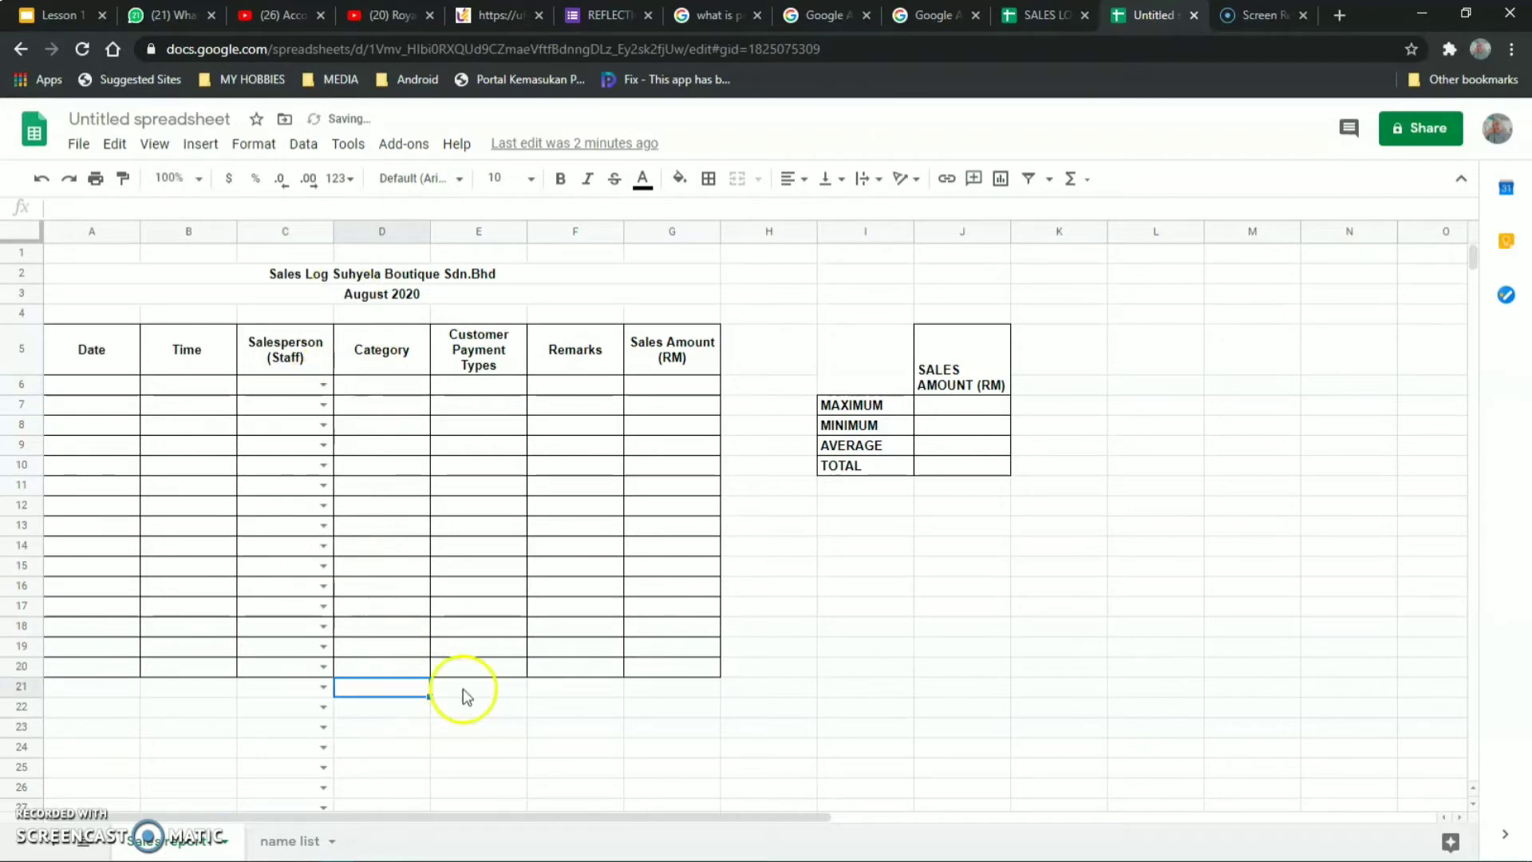
Add two new staff names to the name list sheet in A10 and A11.
{"action": "left_click", "coordinate": [290, 840]}
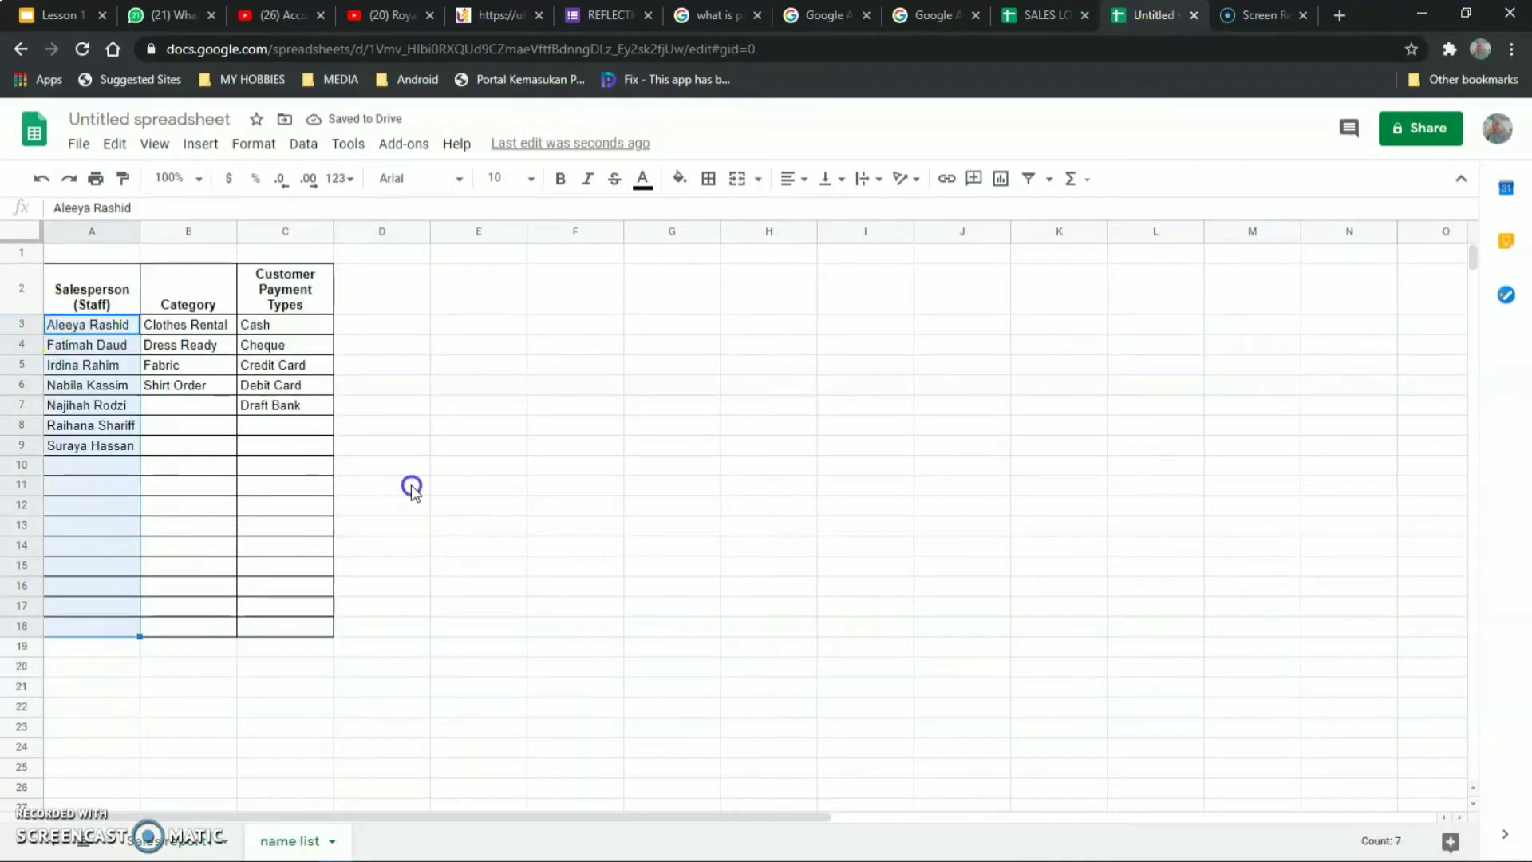
{"action": "left_click", "coordinate": [410, 485]}
{"action": "left_click", "coordinate": [70, 467]}
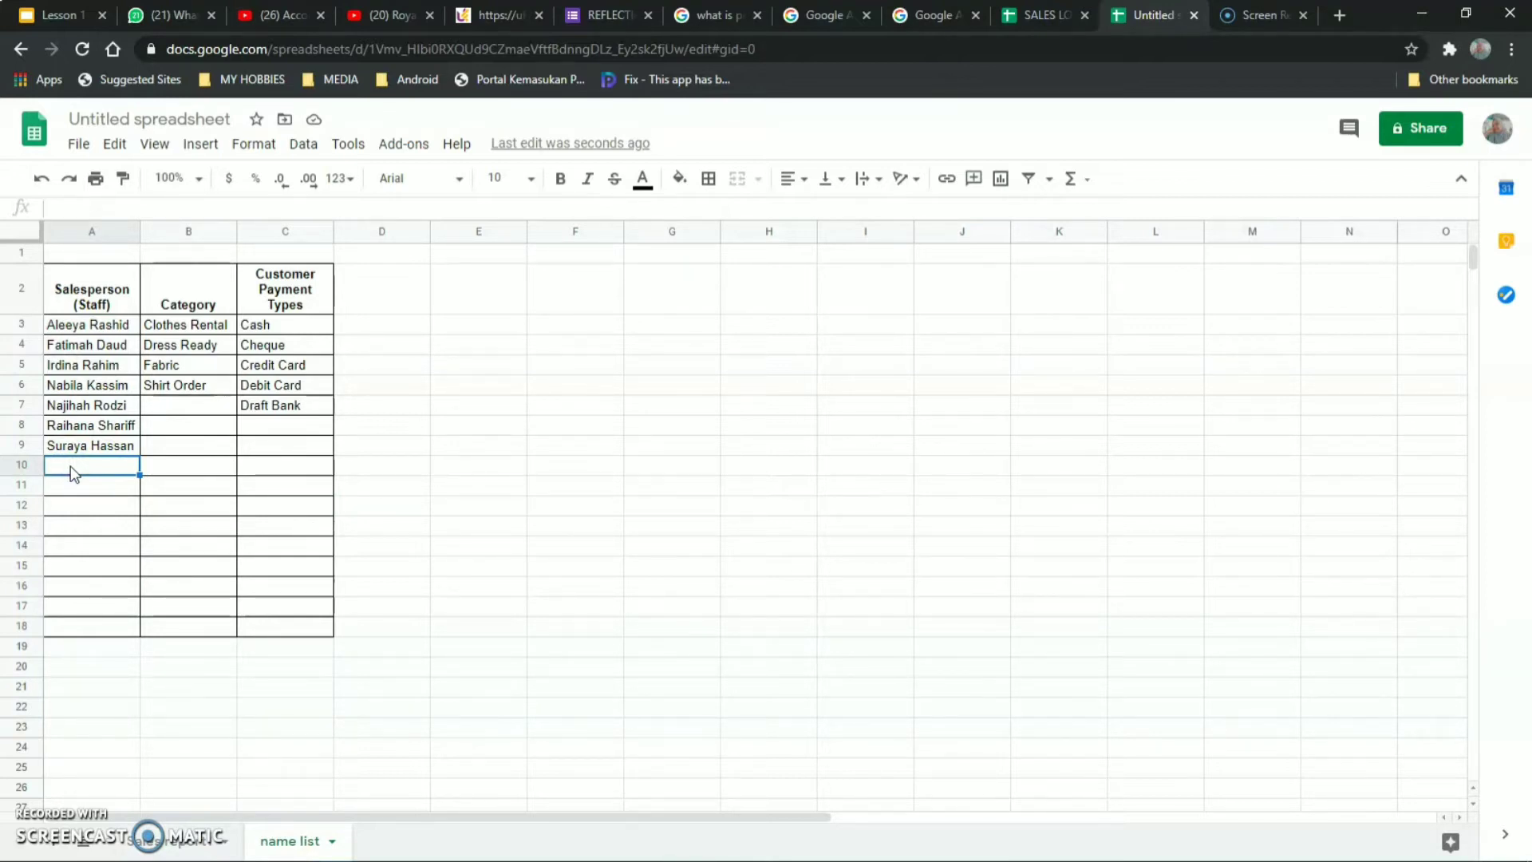
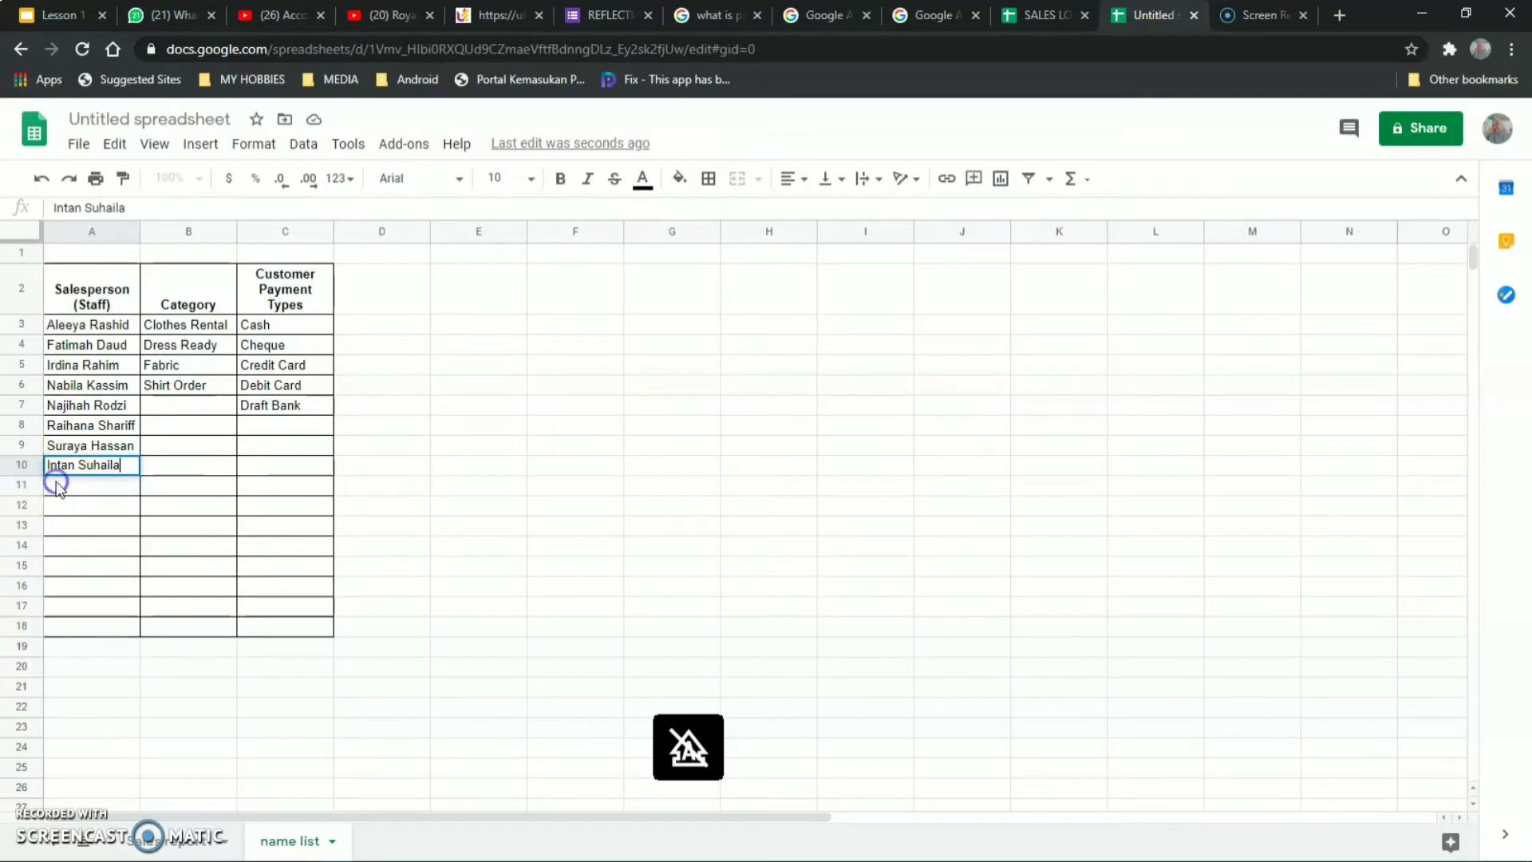
{"action": "left_click", "coordinate": [56, 486]}
{"action": "key", "text": "Caps_Lock"}
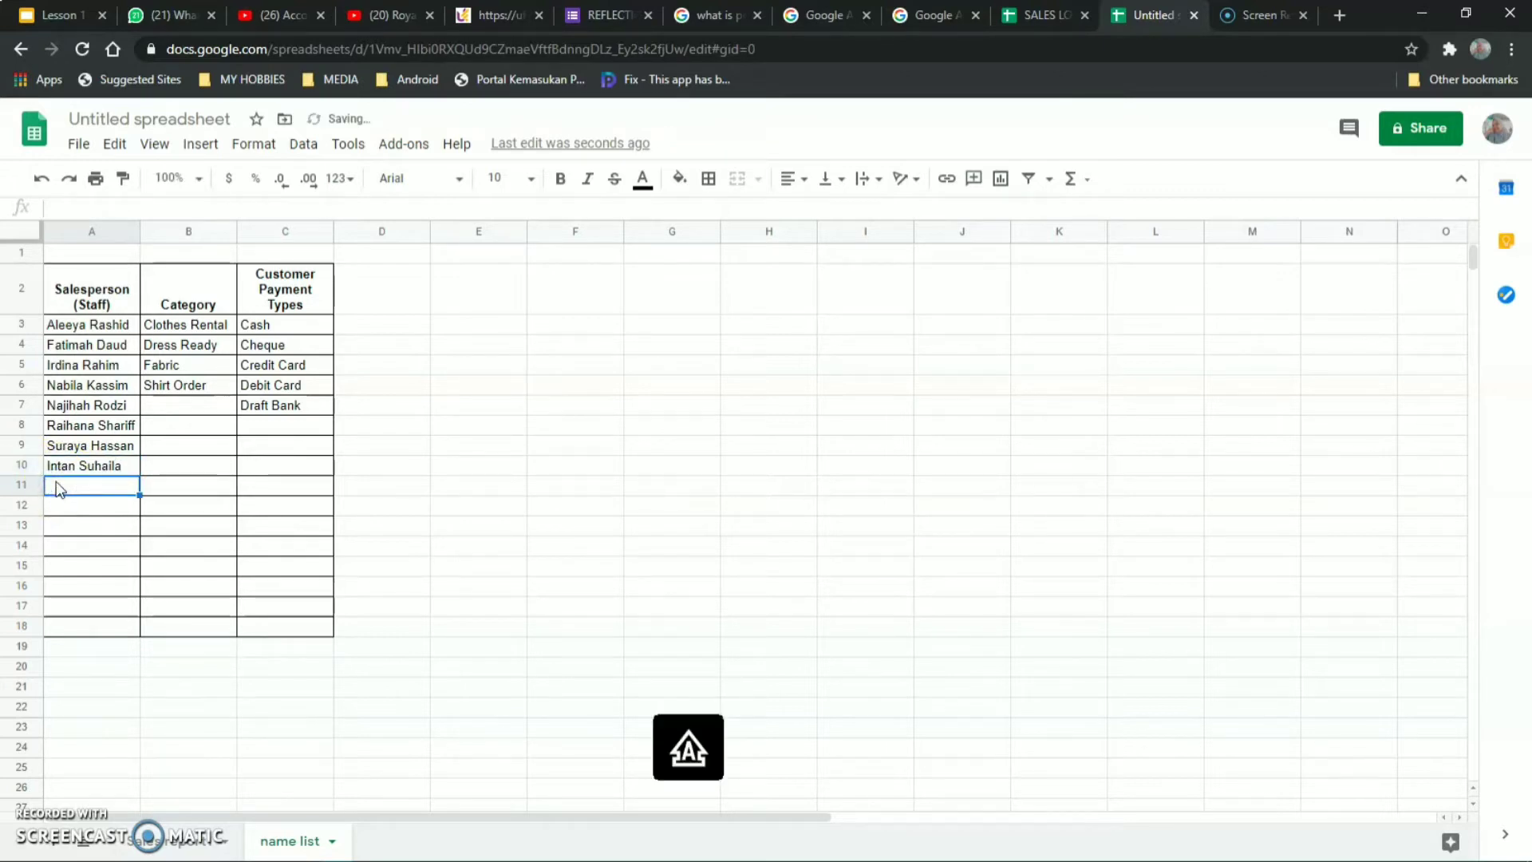
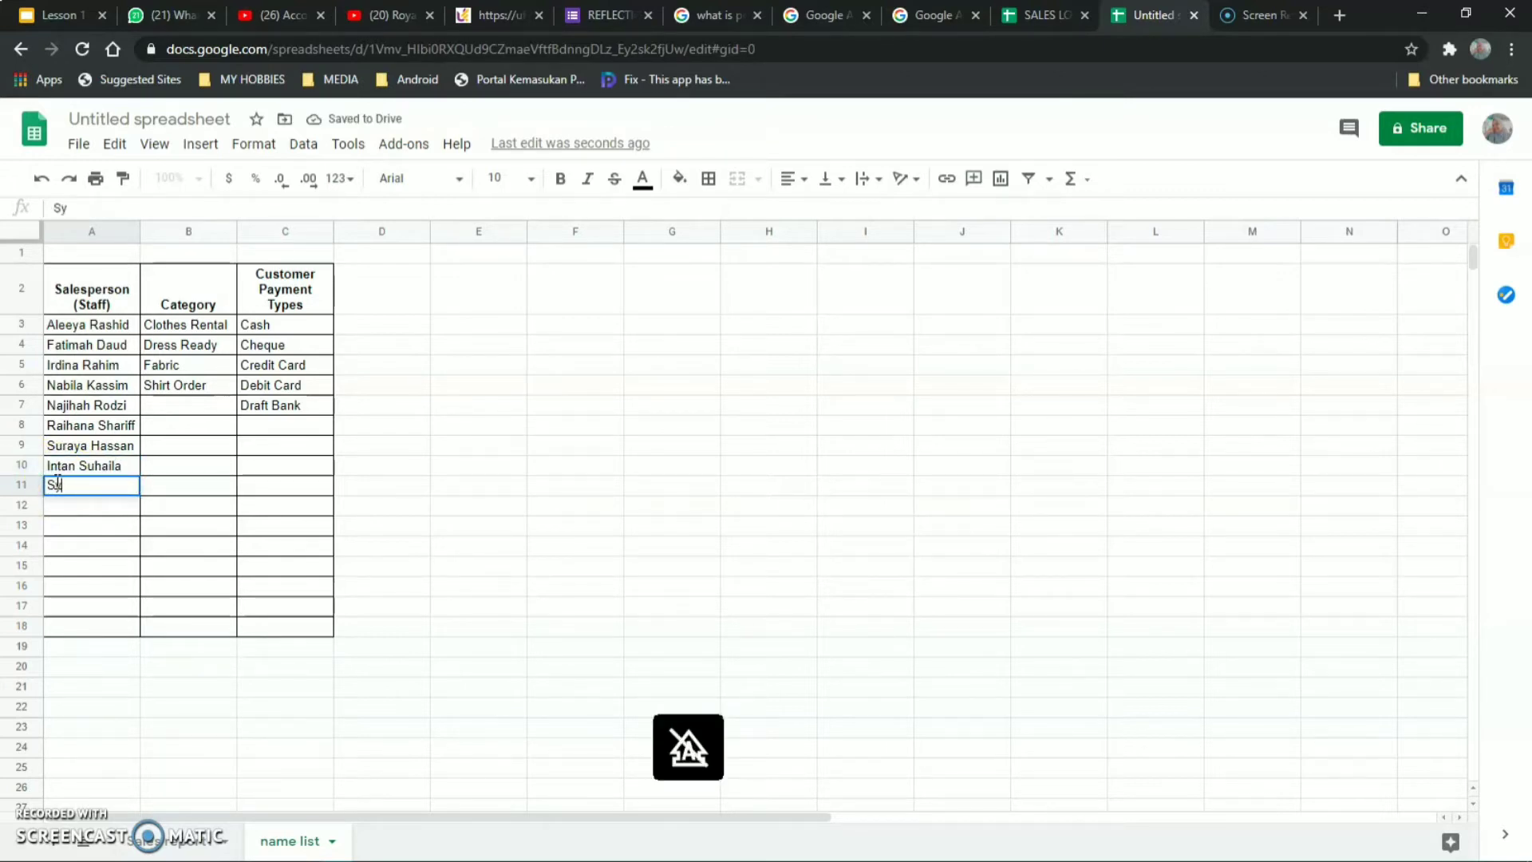
{"action": "key", "text": "Caps_Lock"}
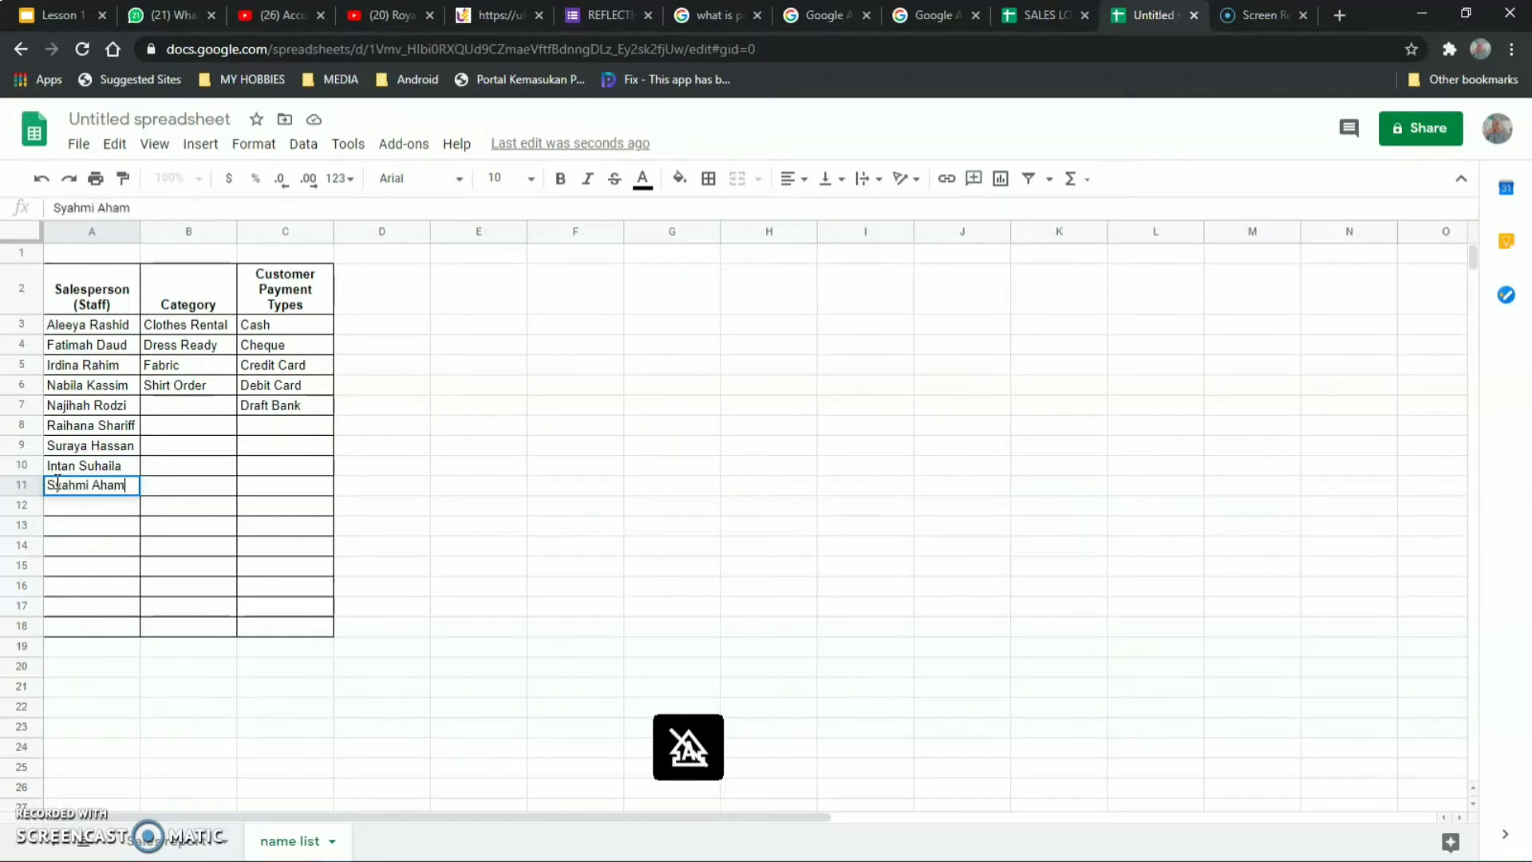
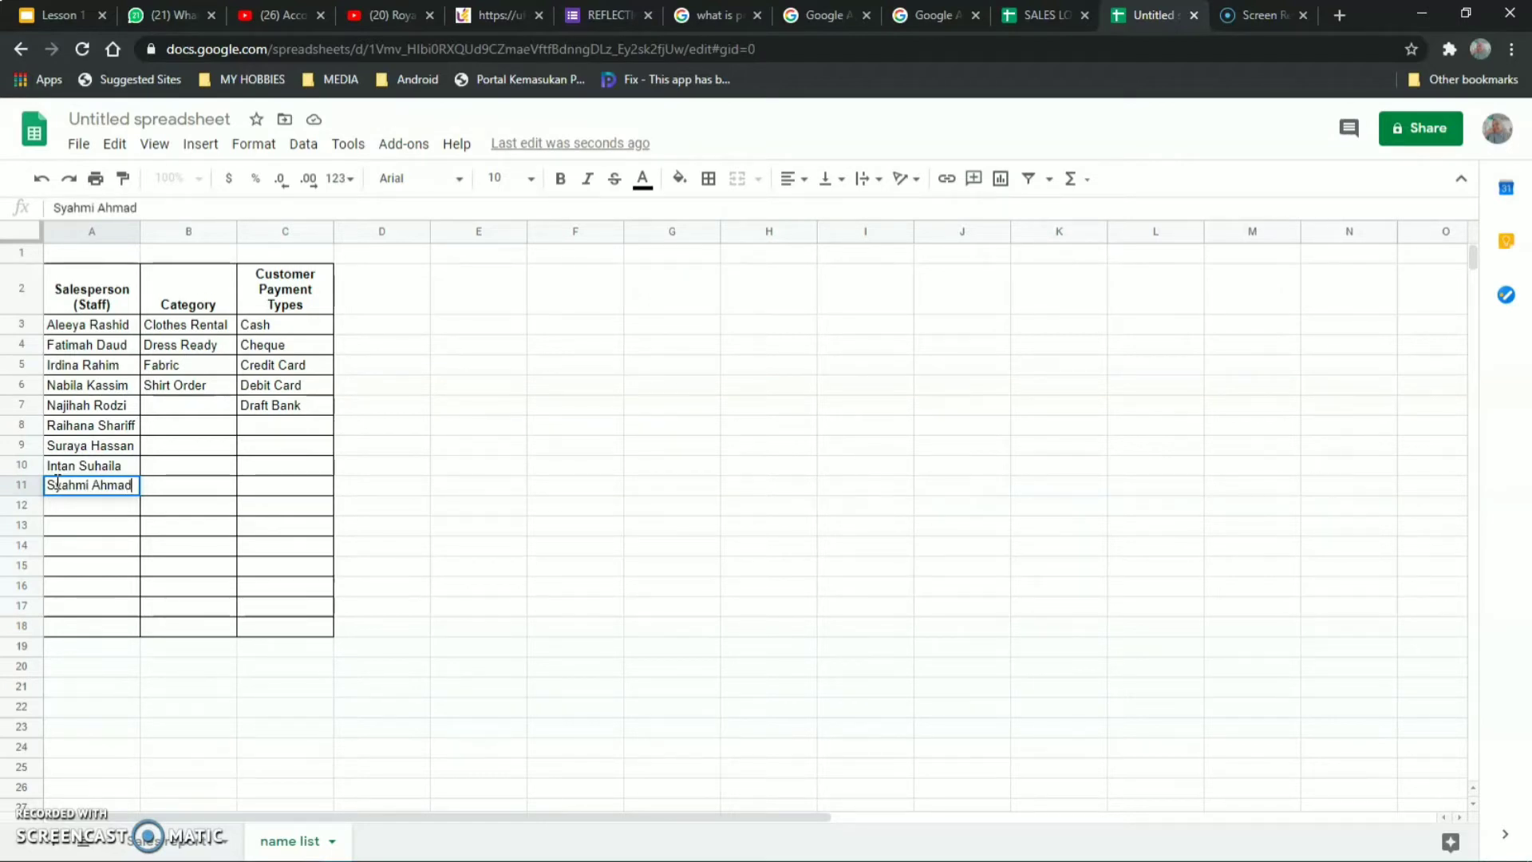
{"action": "left_click", "coordinate": [608, 424]}
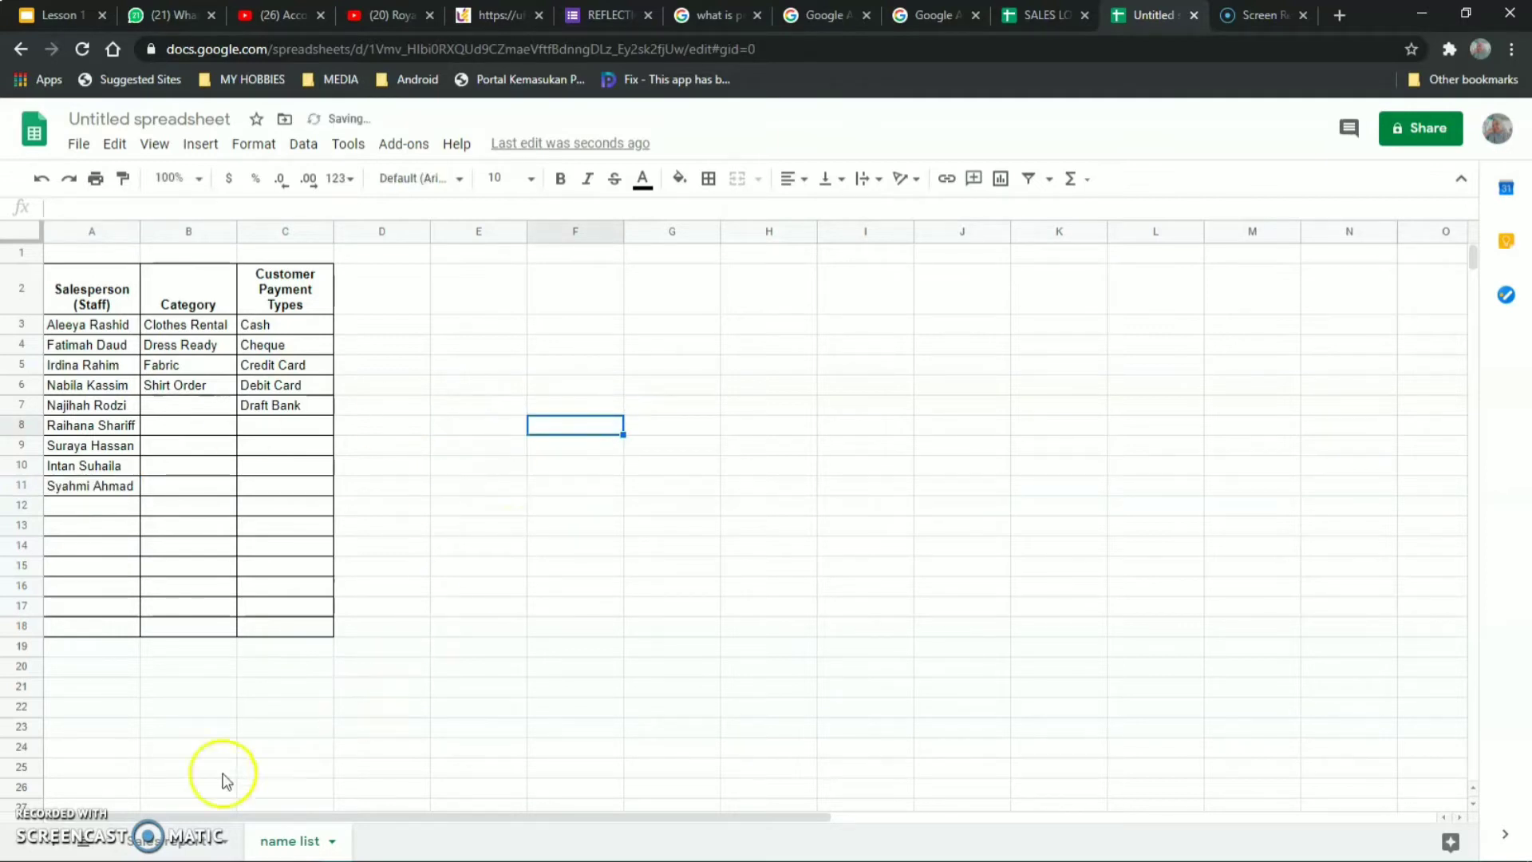
Confirm that C6's Salesperson dropdown now offers nine names.
{"action": "left_click", "coordinate": [145, 843]}
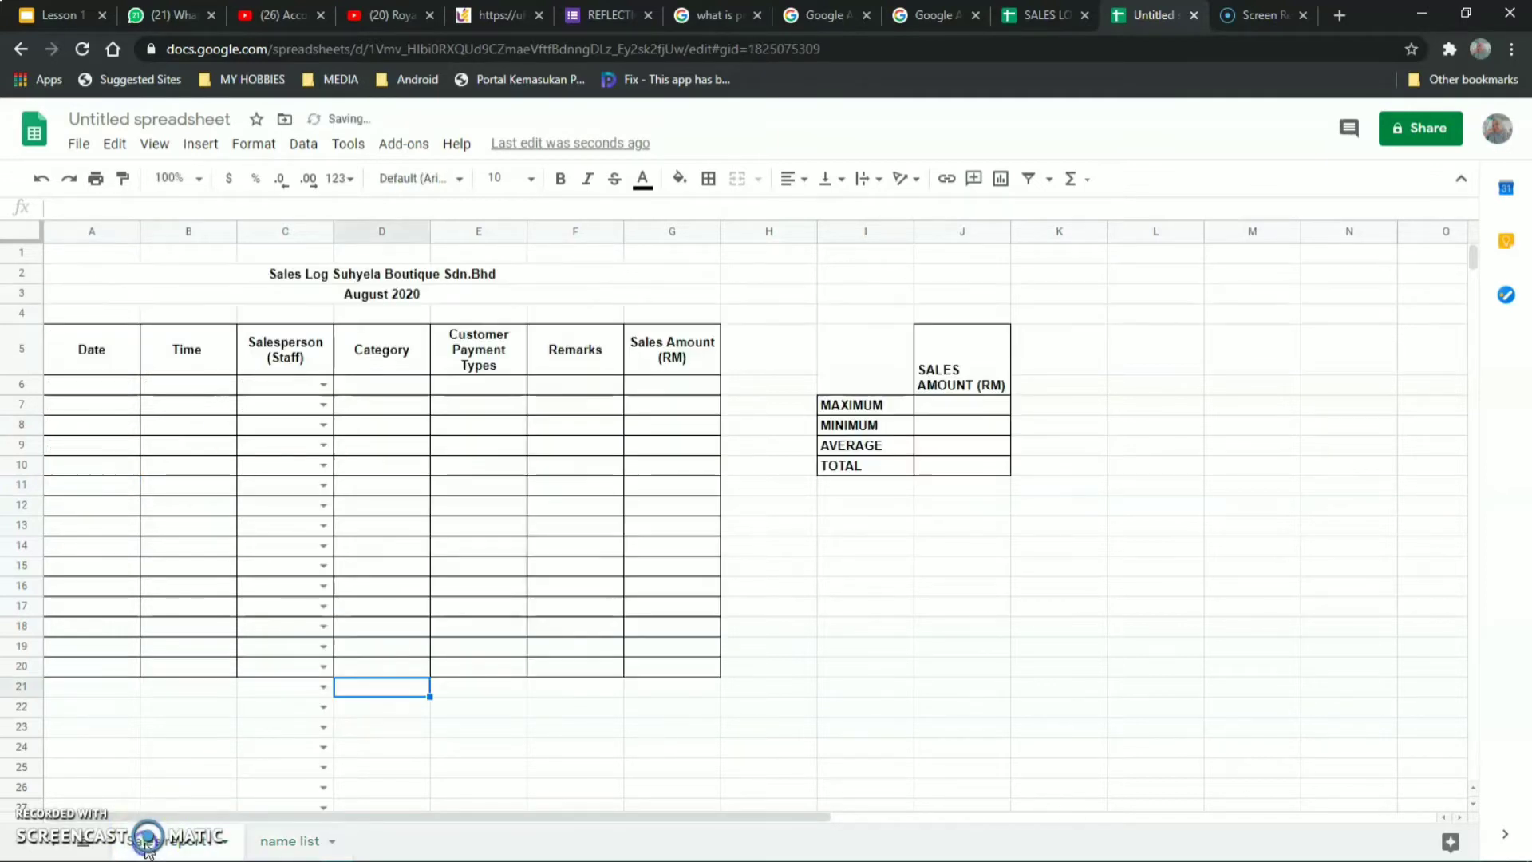
{"action": "left_click", "coordinate": [322, 386]}
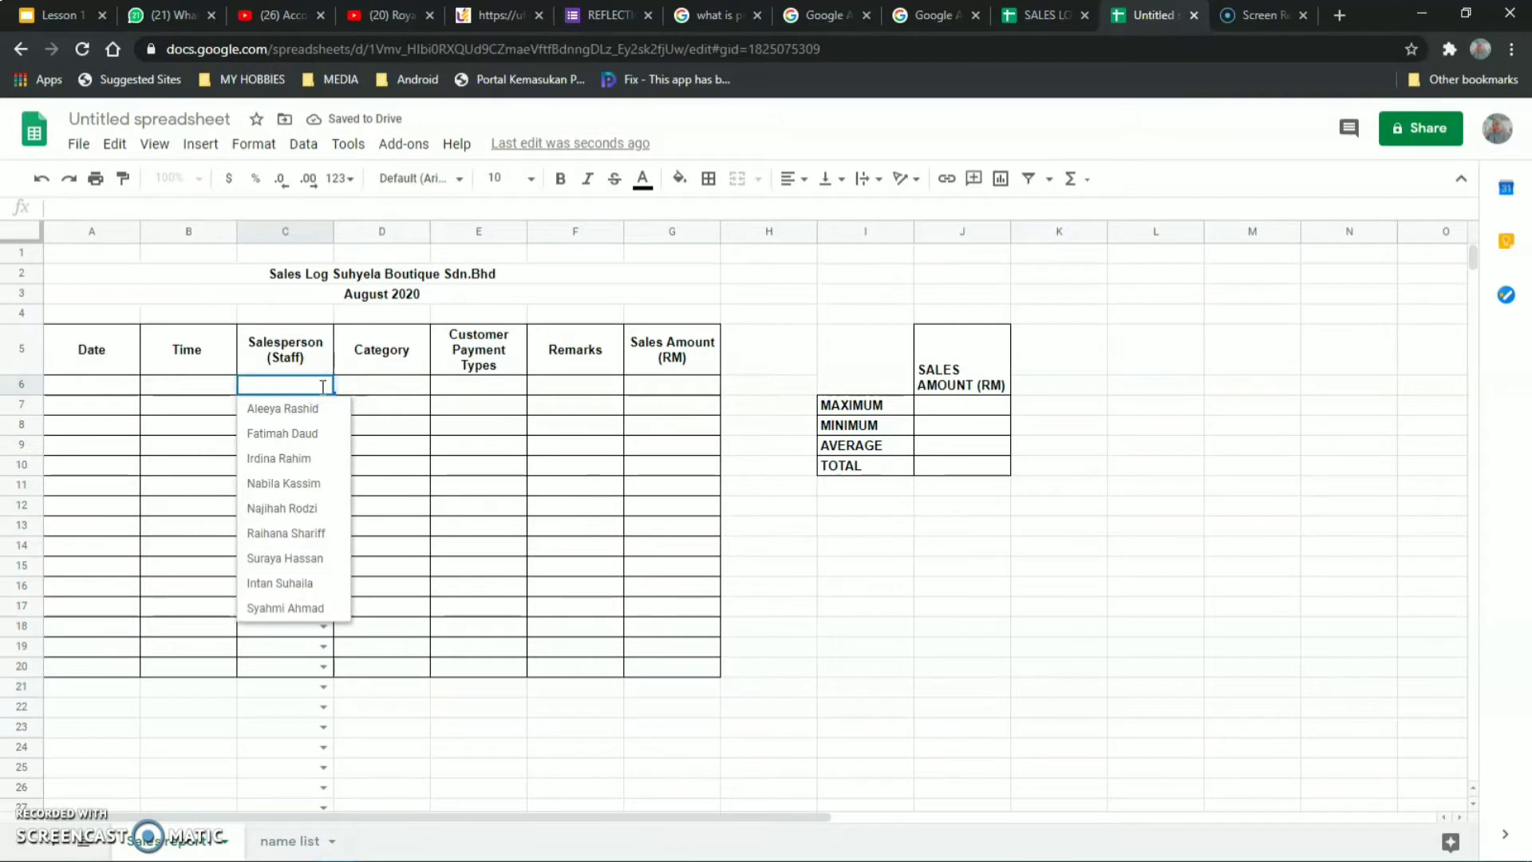
{"action": "left_click", "coordinate": [304, 596]}
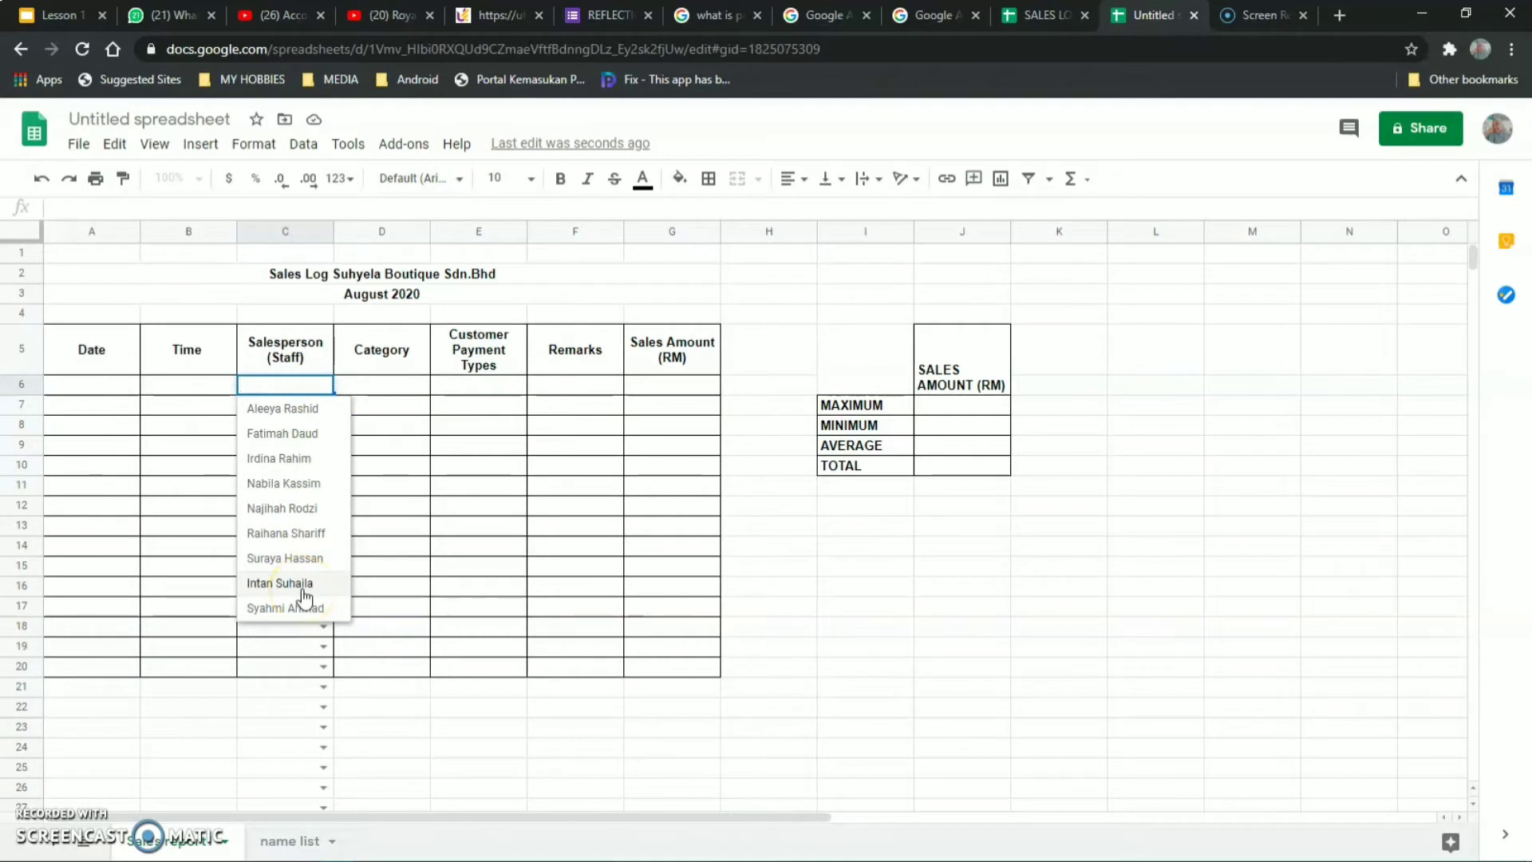
{"action": "left_click", "coordinate": [477, 725]}
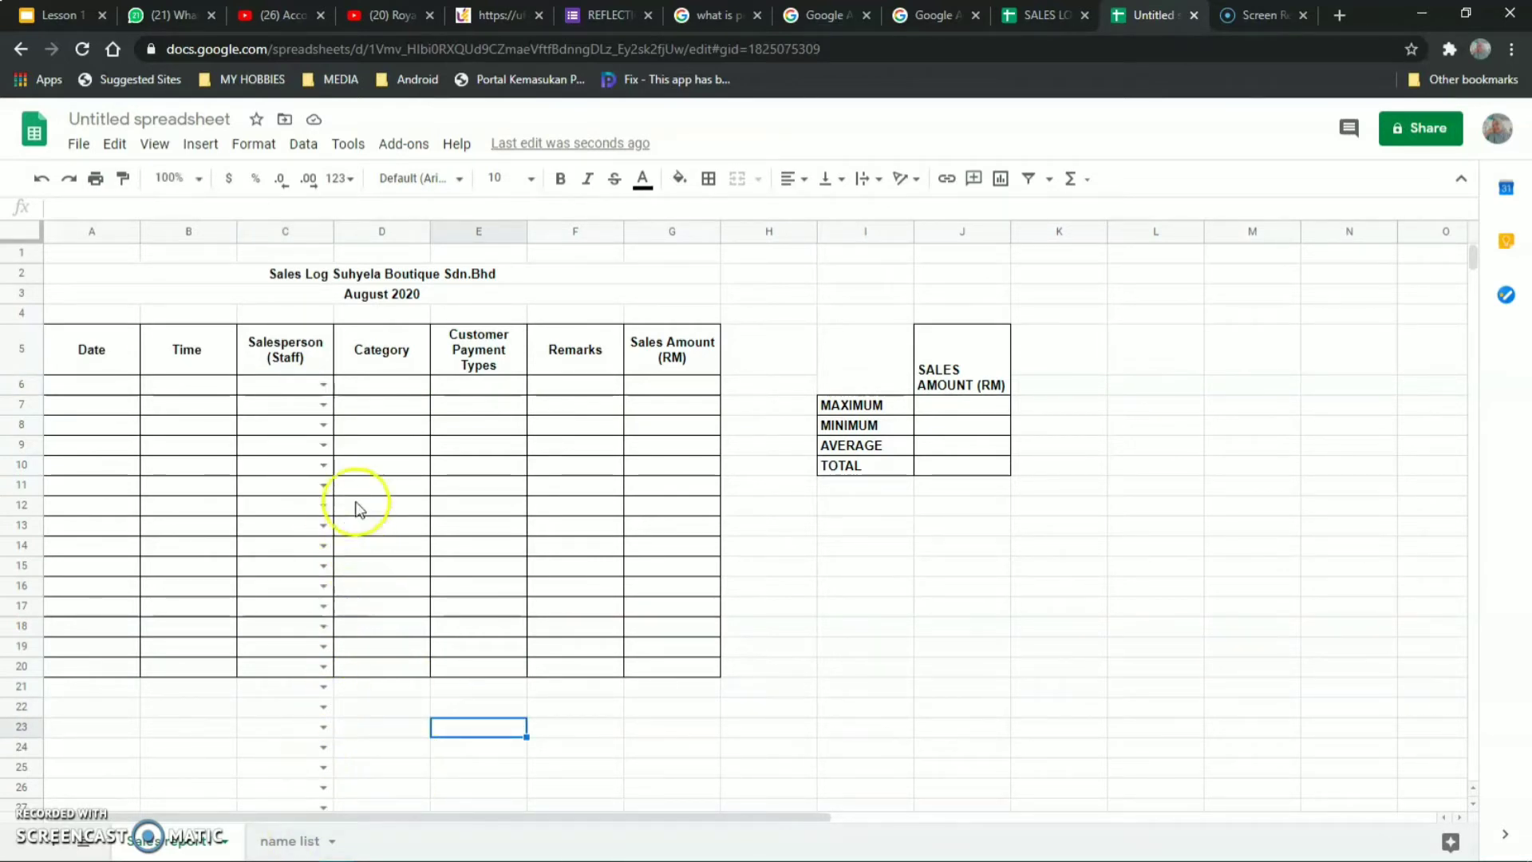
{"action": "left_click", "coordinate": [382, 232]}
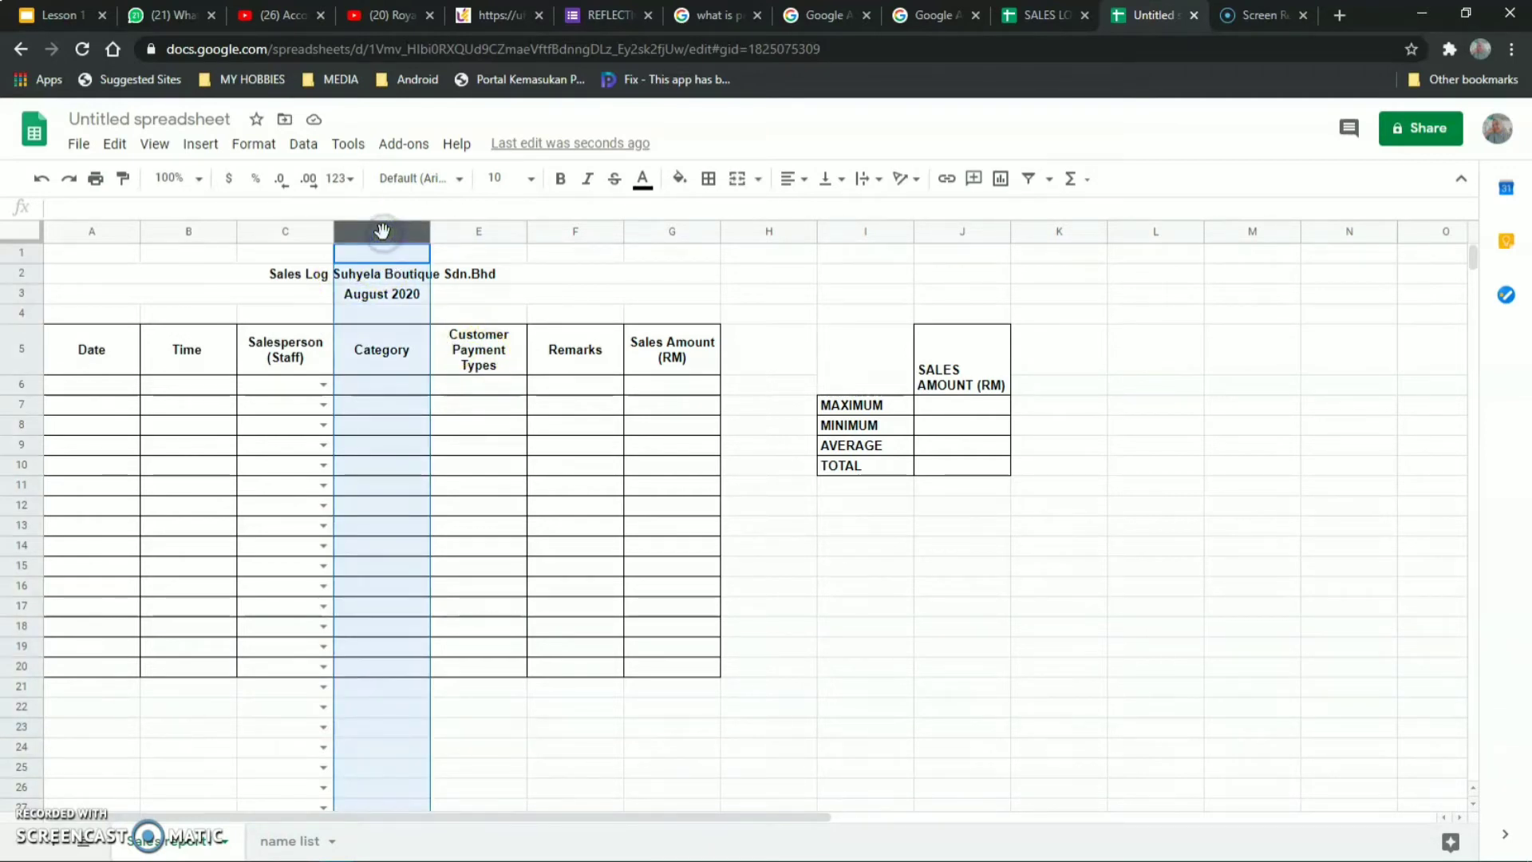
Start a data validation rule on column D covering D6:D1000.
{"action": "left_click", "coordinate": [311, 145]}
{"action": "left_click", "coordinate": [403, 475]}
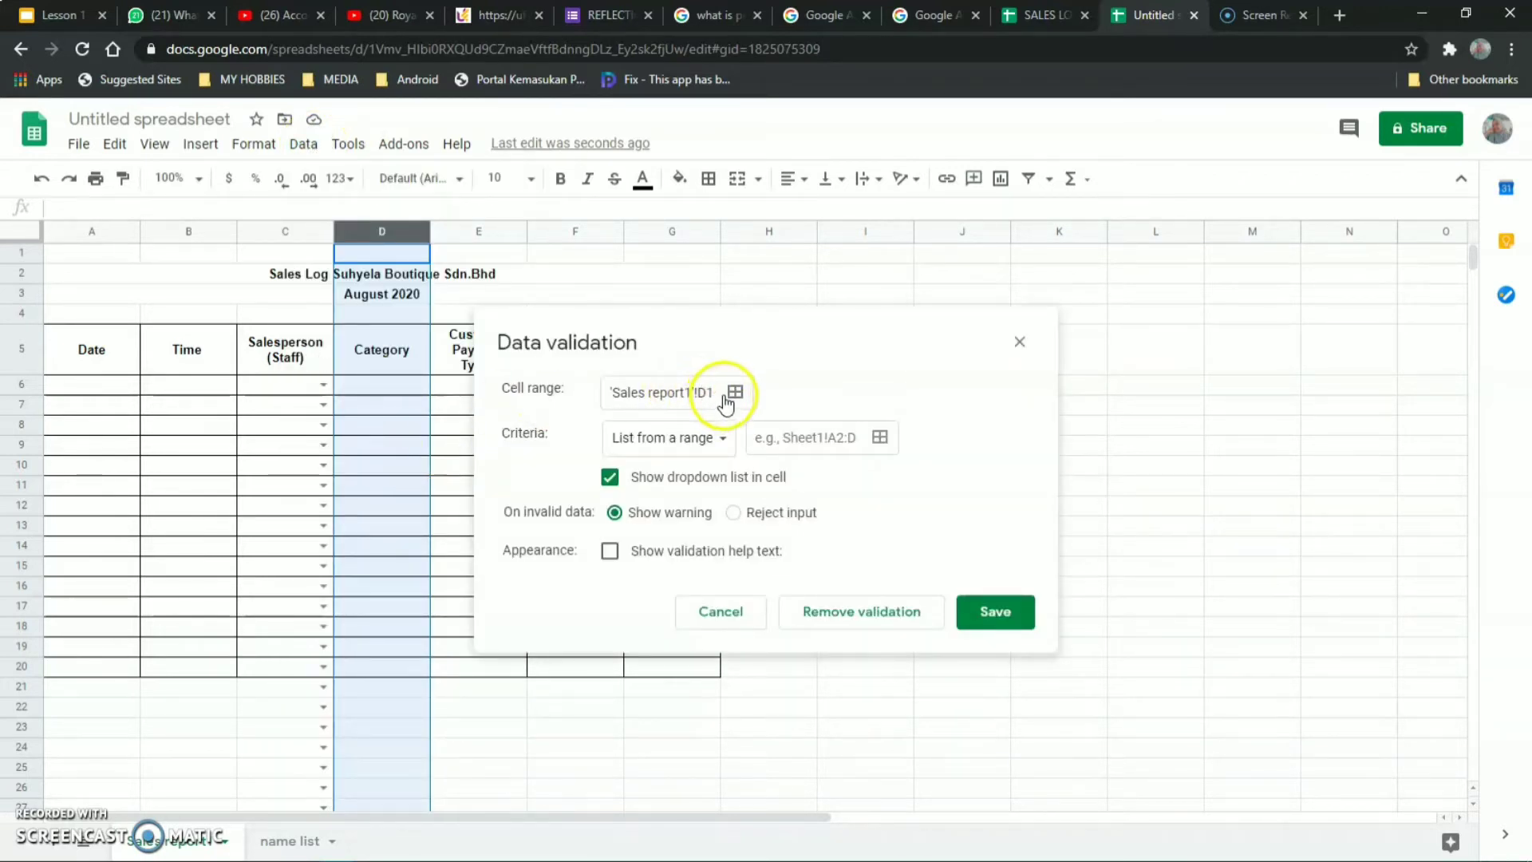
{"action": "left_click", "coordinate": [728, 397]}
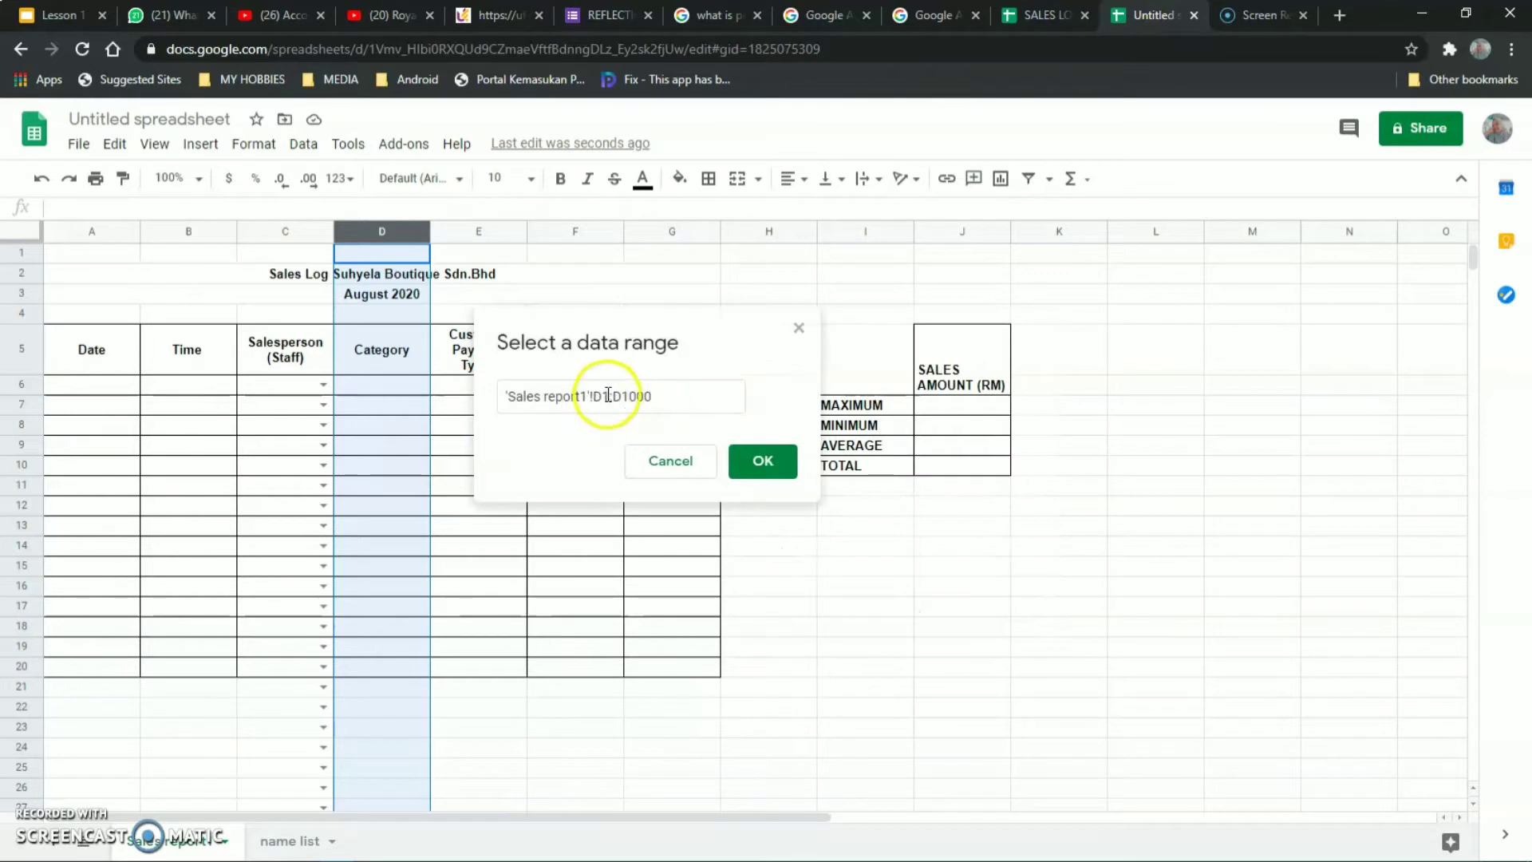
{"action": "left_click", "coordinate": [608, 395]}
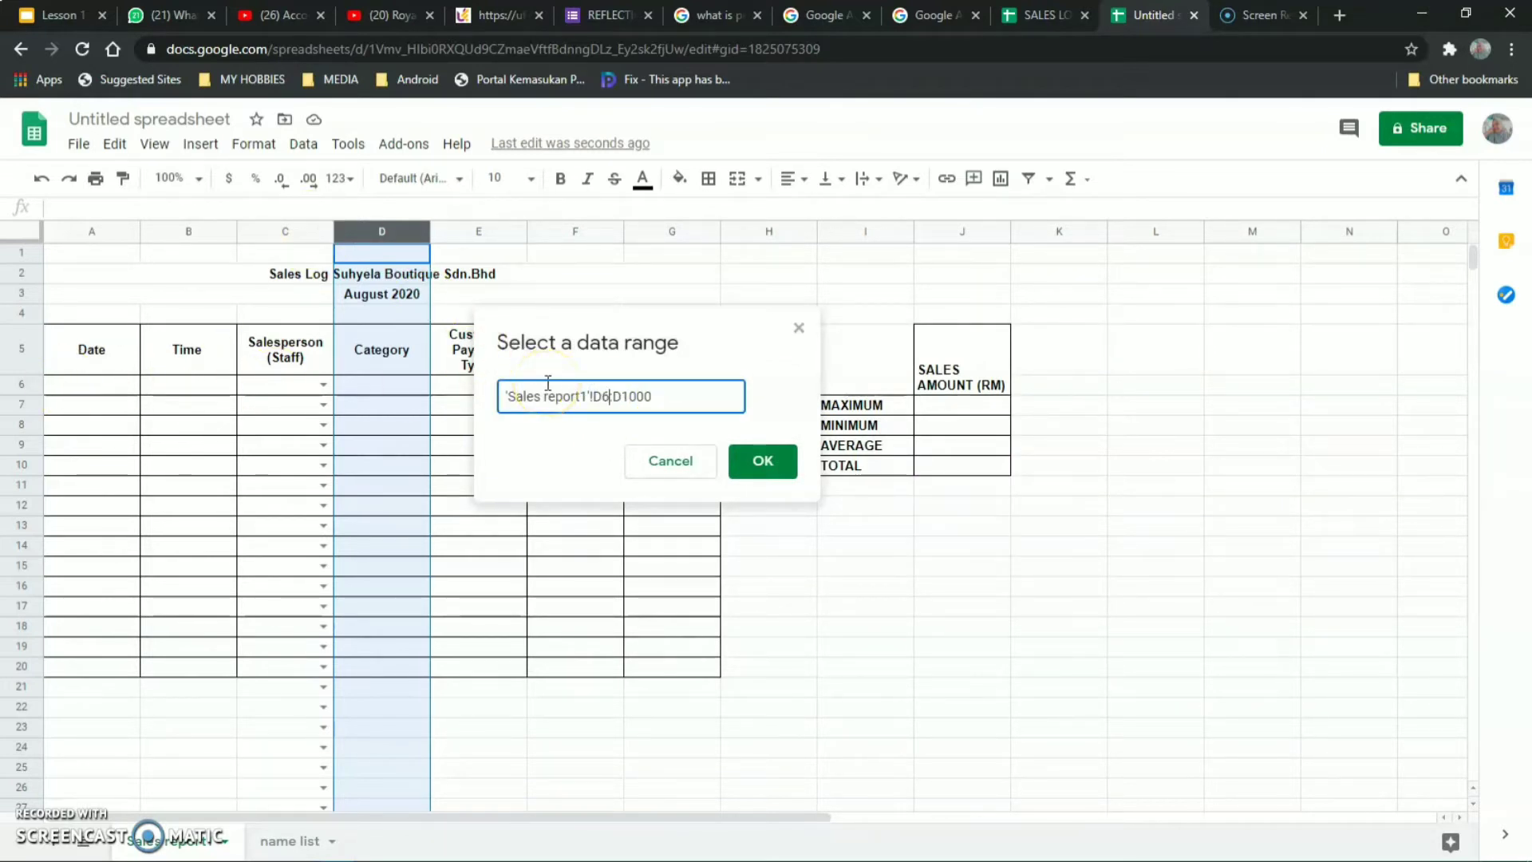
{"action": "left_click", "coordinate": [764, 469]}
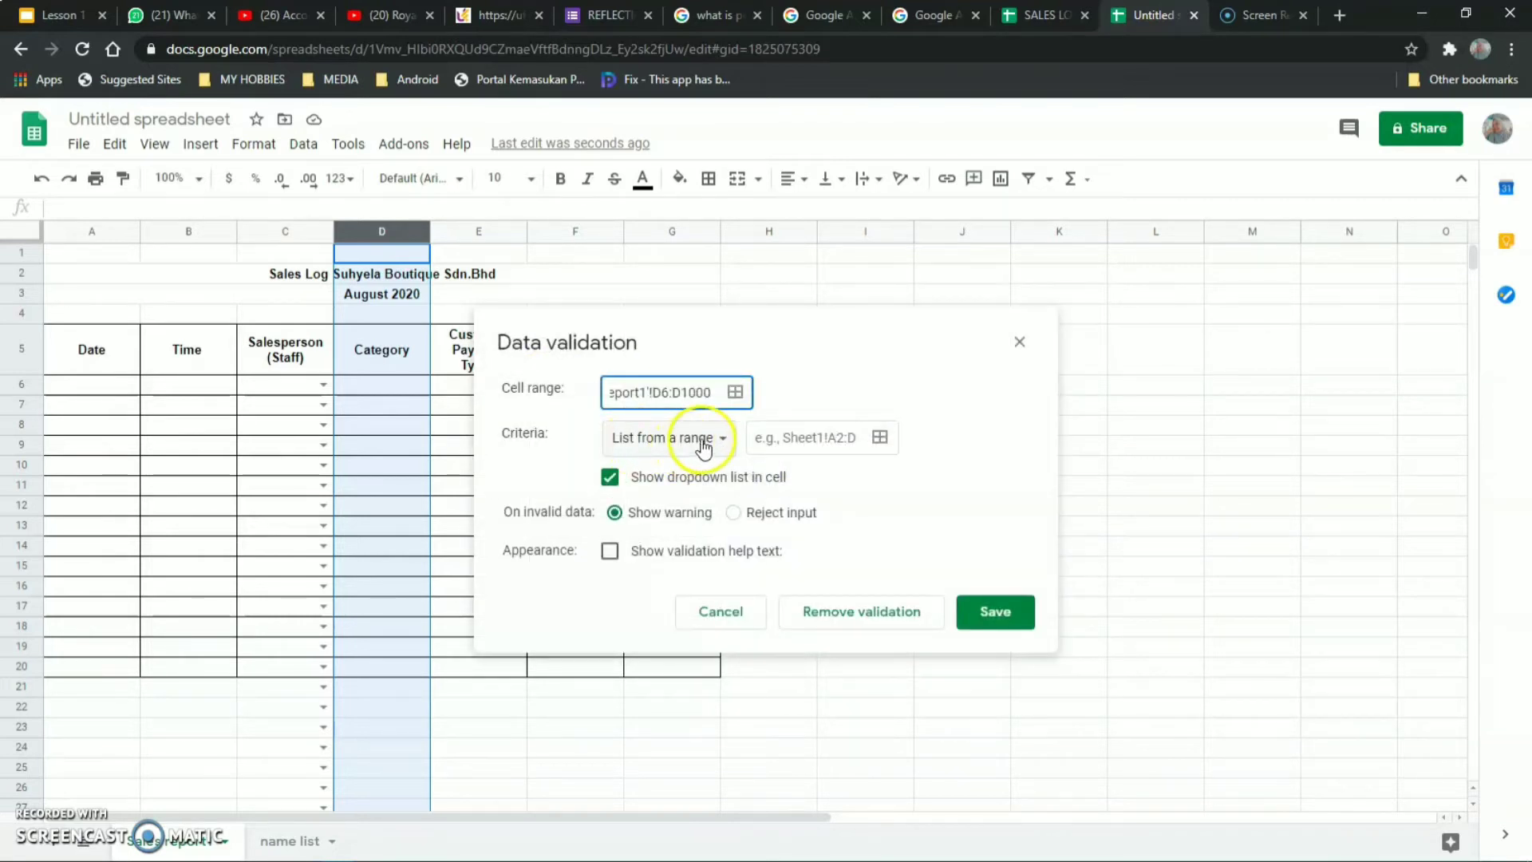
Make it a list from the range 'name list'!B3:B1000 and save the Category rule.
{"action": "left_click", "coordinate": [879, 438]}
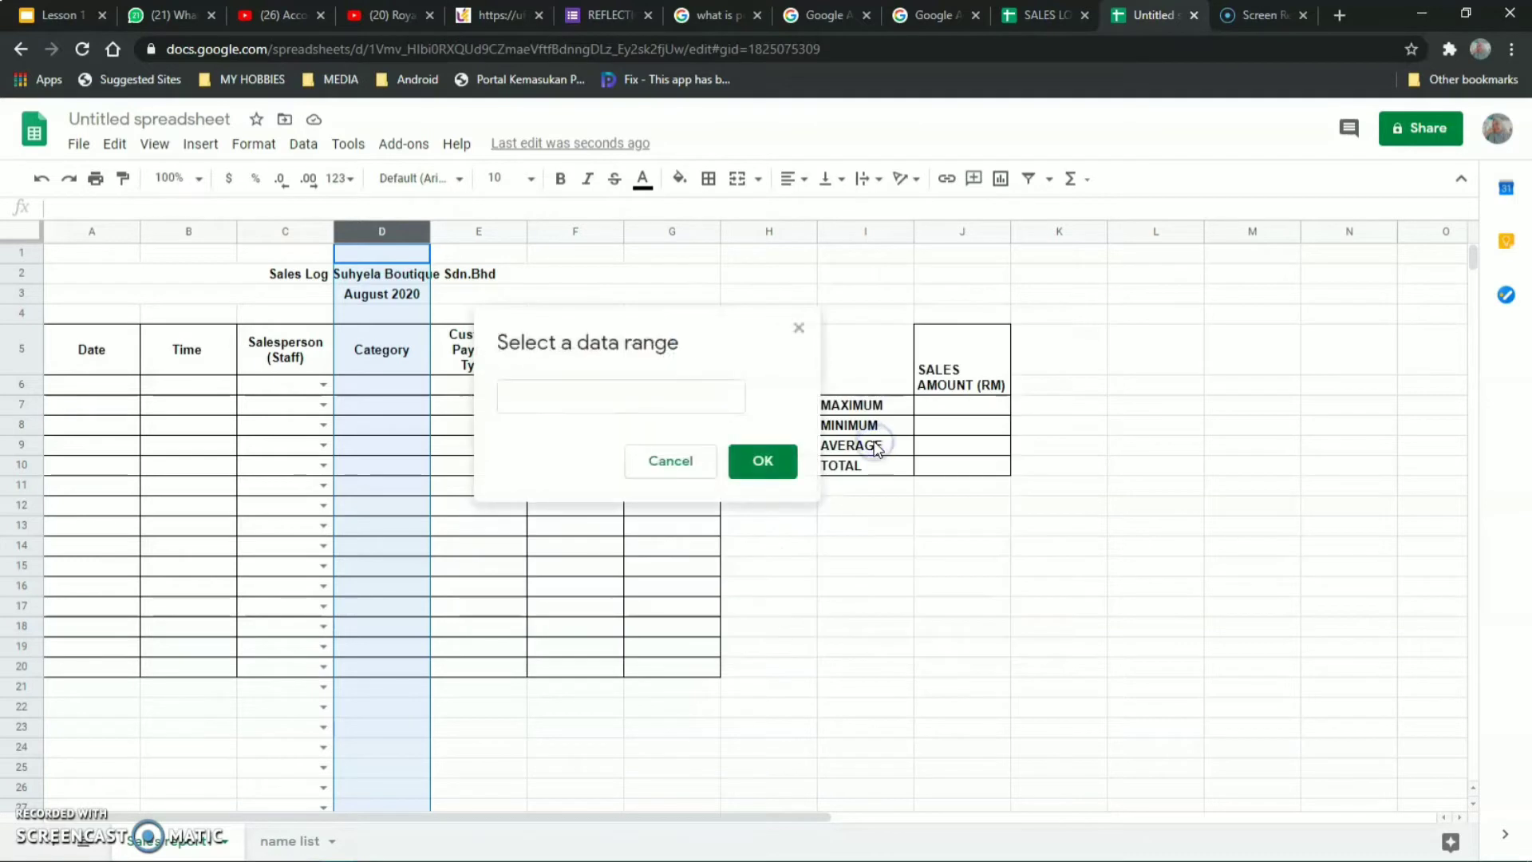
{"action": "left_click", "coordinate": [297, 845]}
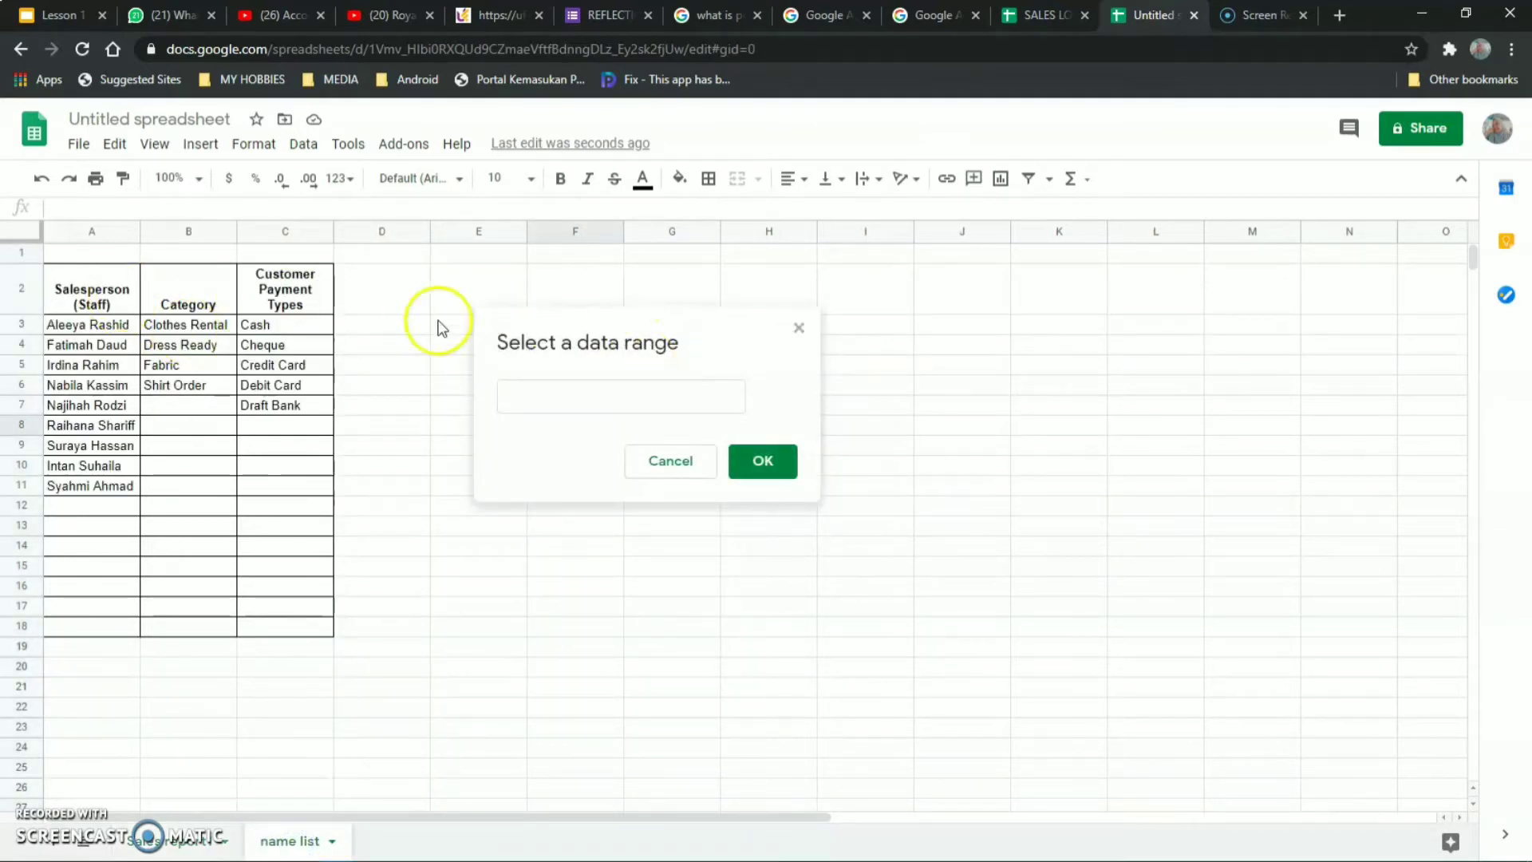
{"action": "left_click", "coordinate": [621, 400]}
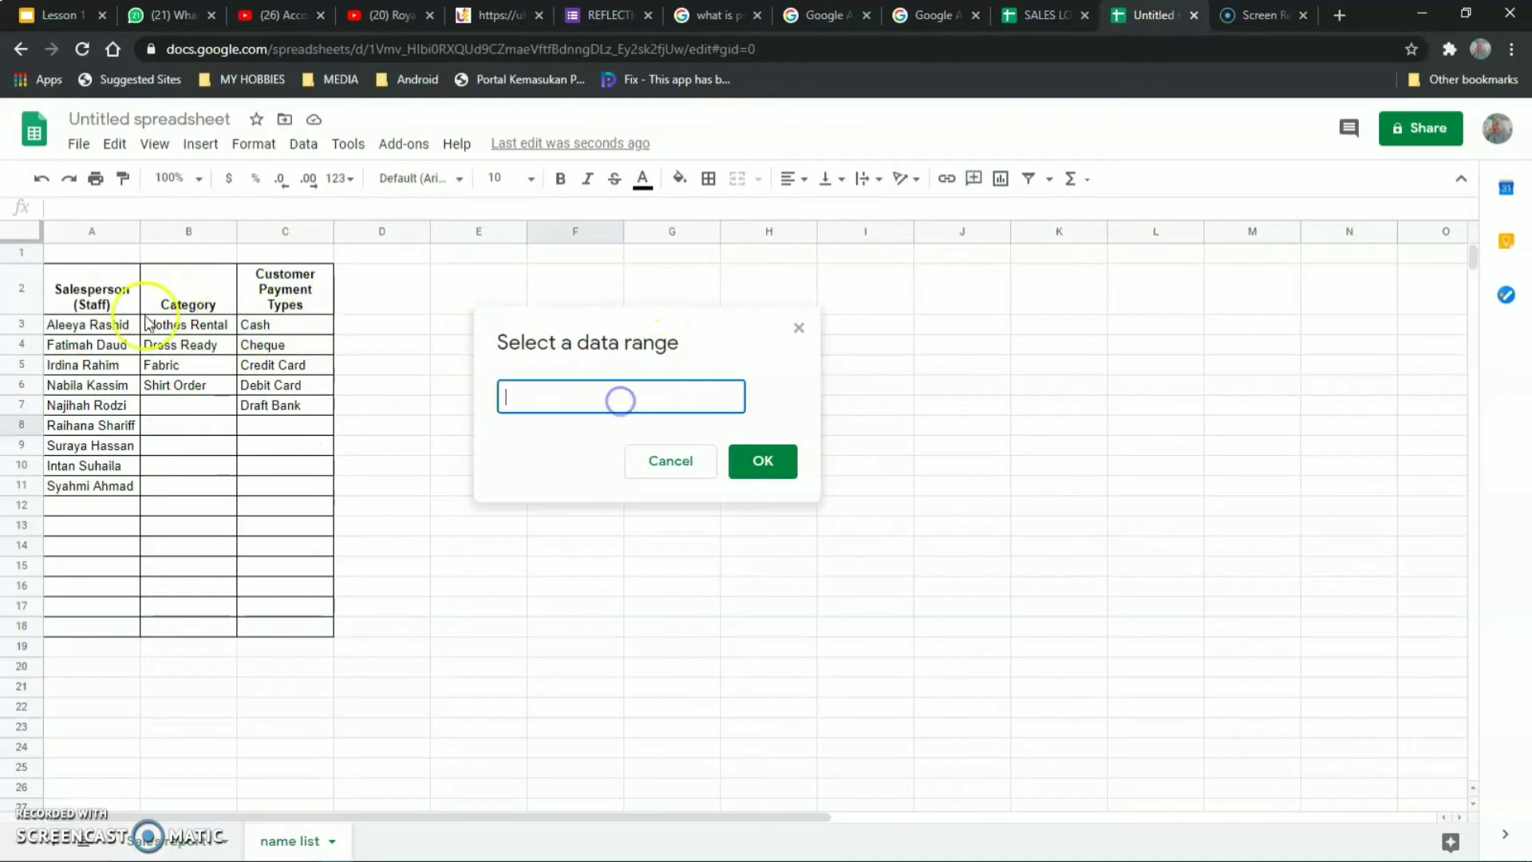
{"action": "left_click_drag", "start_coordinate": [196, 326], "coordinate": [198, 481]}
{"action": "left_click", "coordinate": [636, 397]}
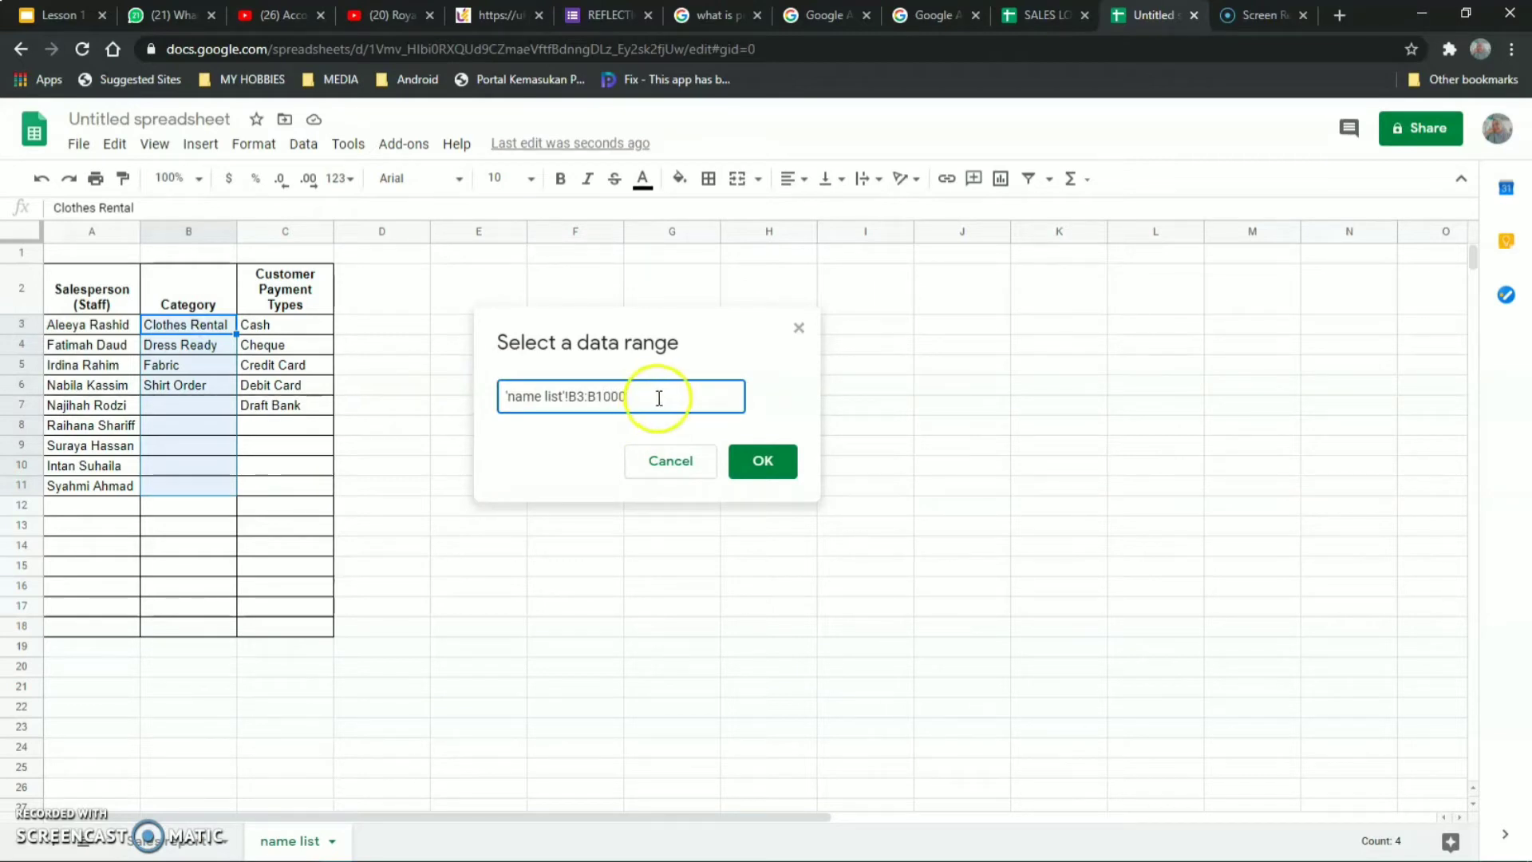
{"action": "left_click", "coordinate": [763, 469]}
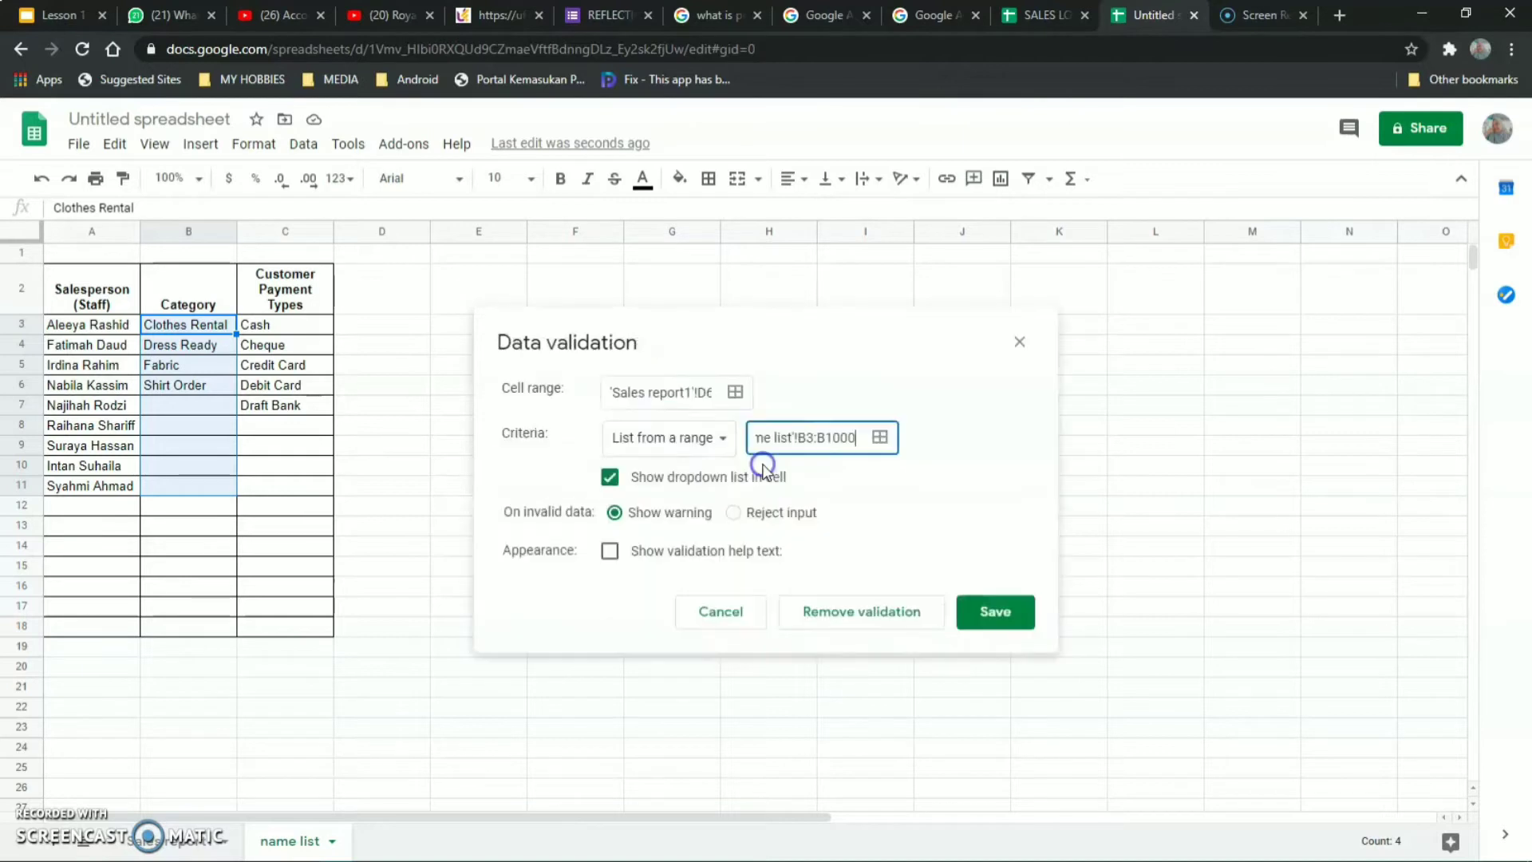
{"action": "left_click", "coordinate": [994, 611]}
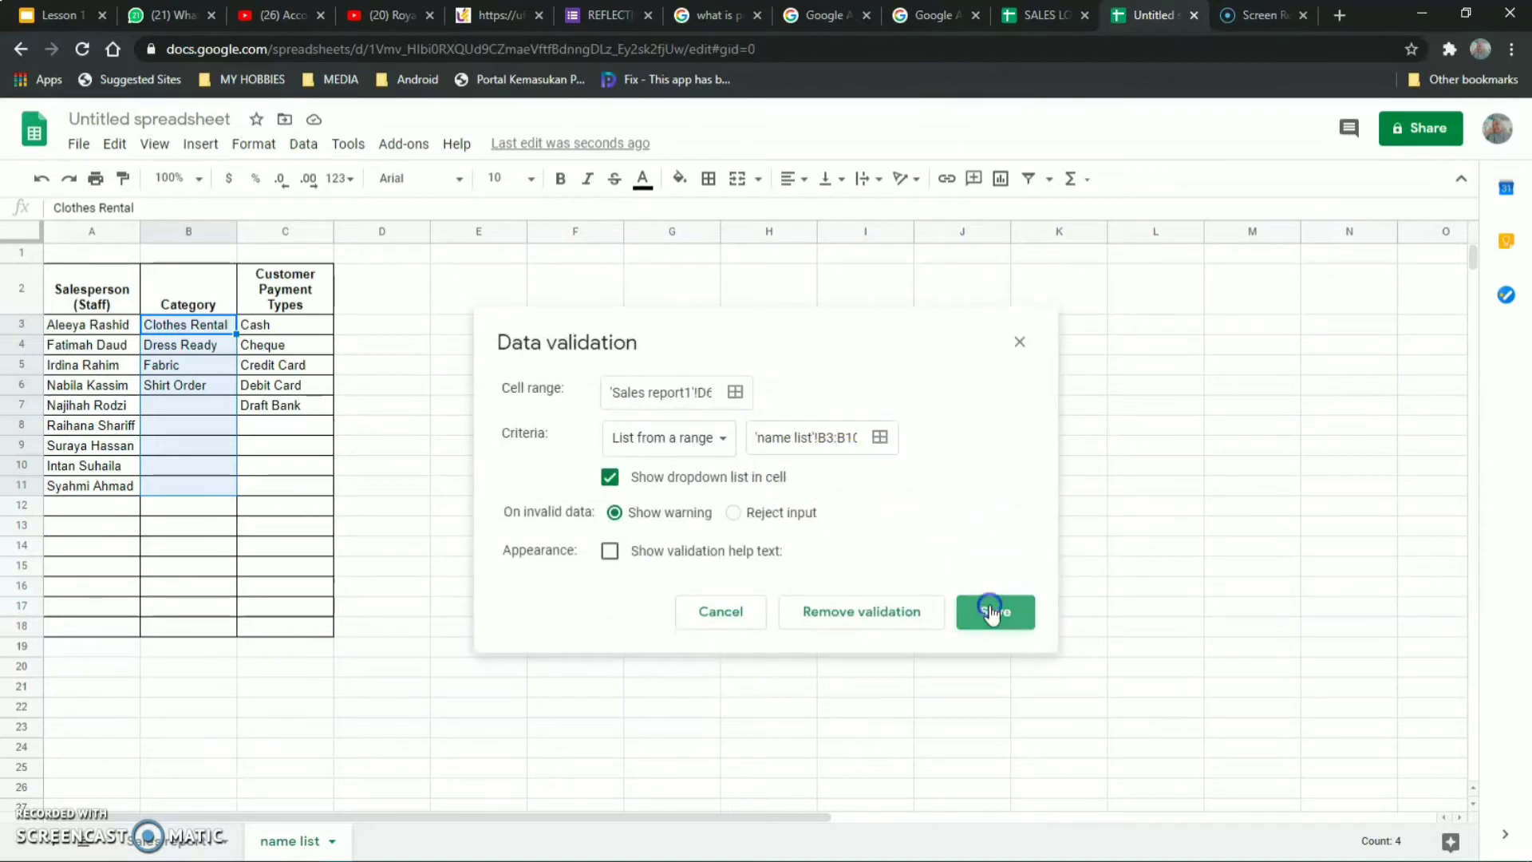
Check that a Category dropdown on the sales log shows the four categories.
{"action": "left_click", "coordinate": [186, 844]}
{"action": "left_click", "coordinate": [421, 405]}
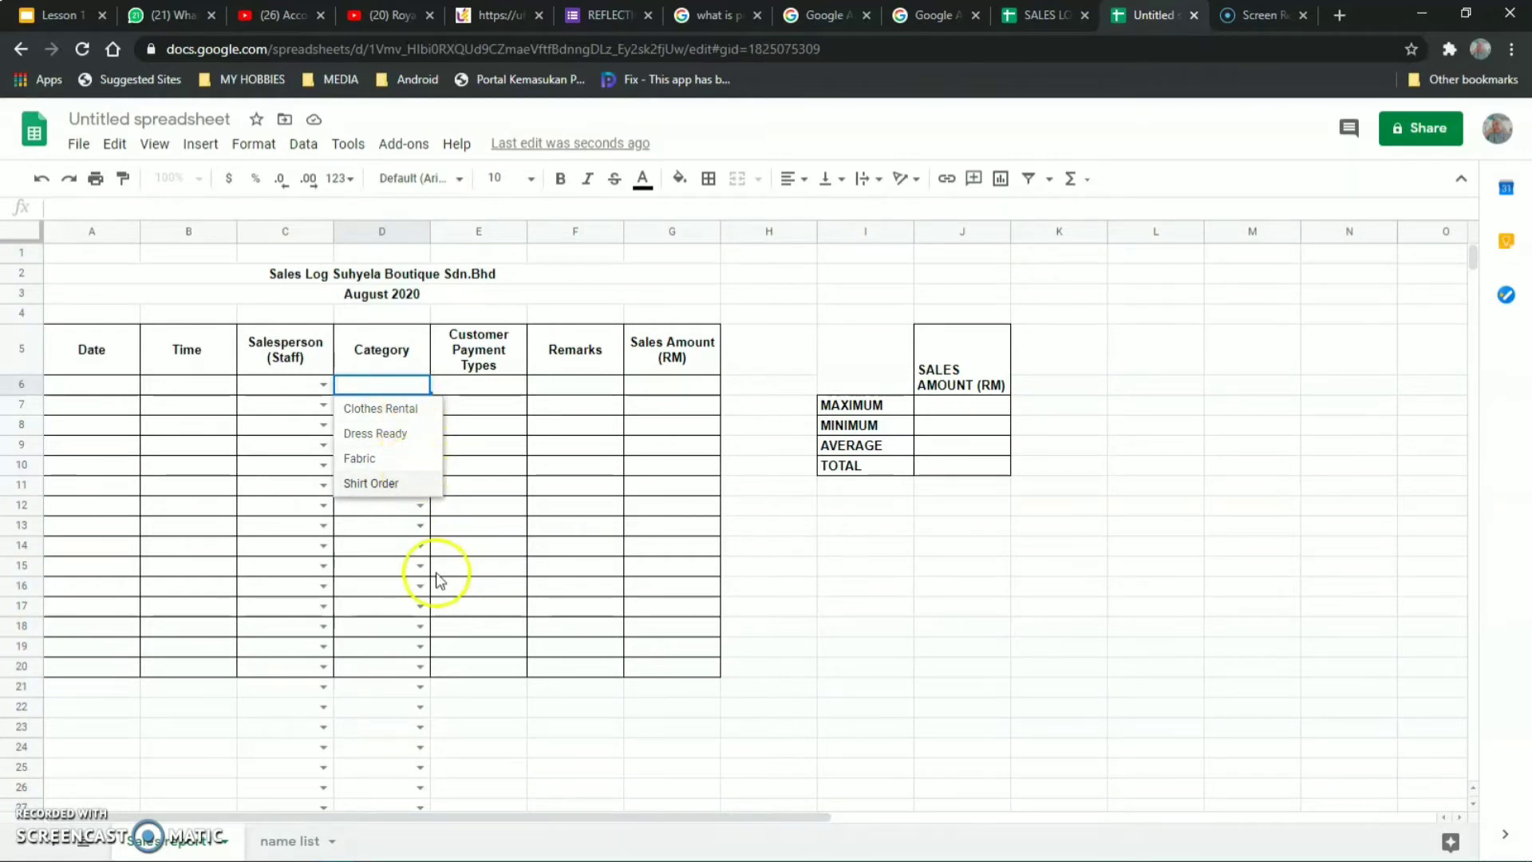
{"action": "left_click", "coordinate": [480, 232]}
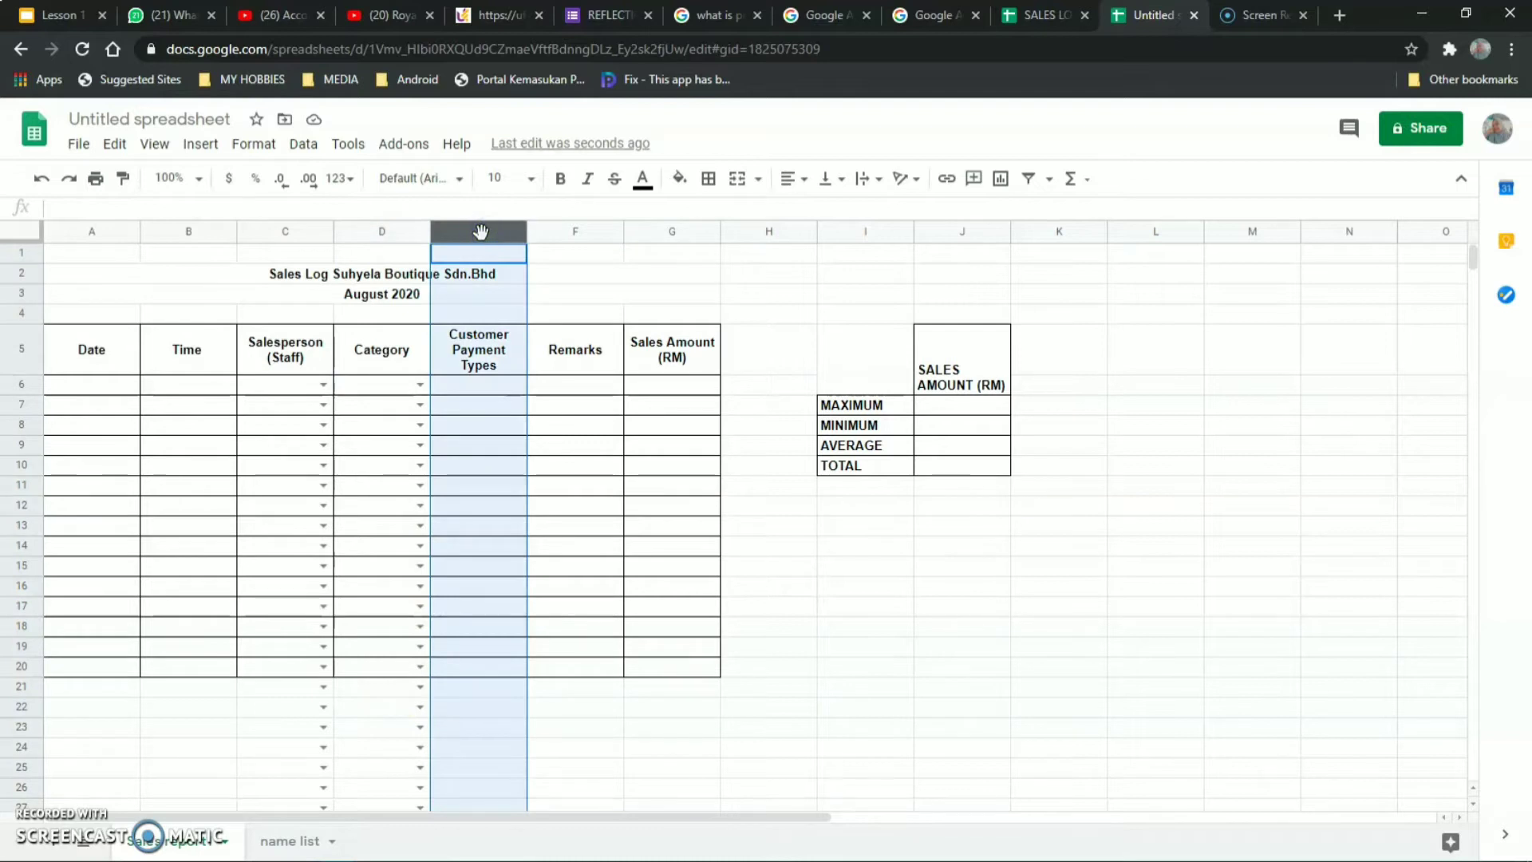
Start a data validation rule on column E covering E6:E1000.
{"action": "left_click", "coordinate": [315, 147]}
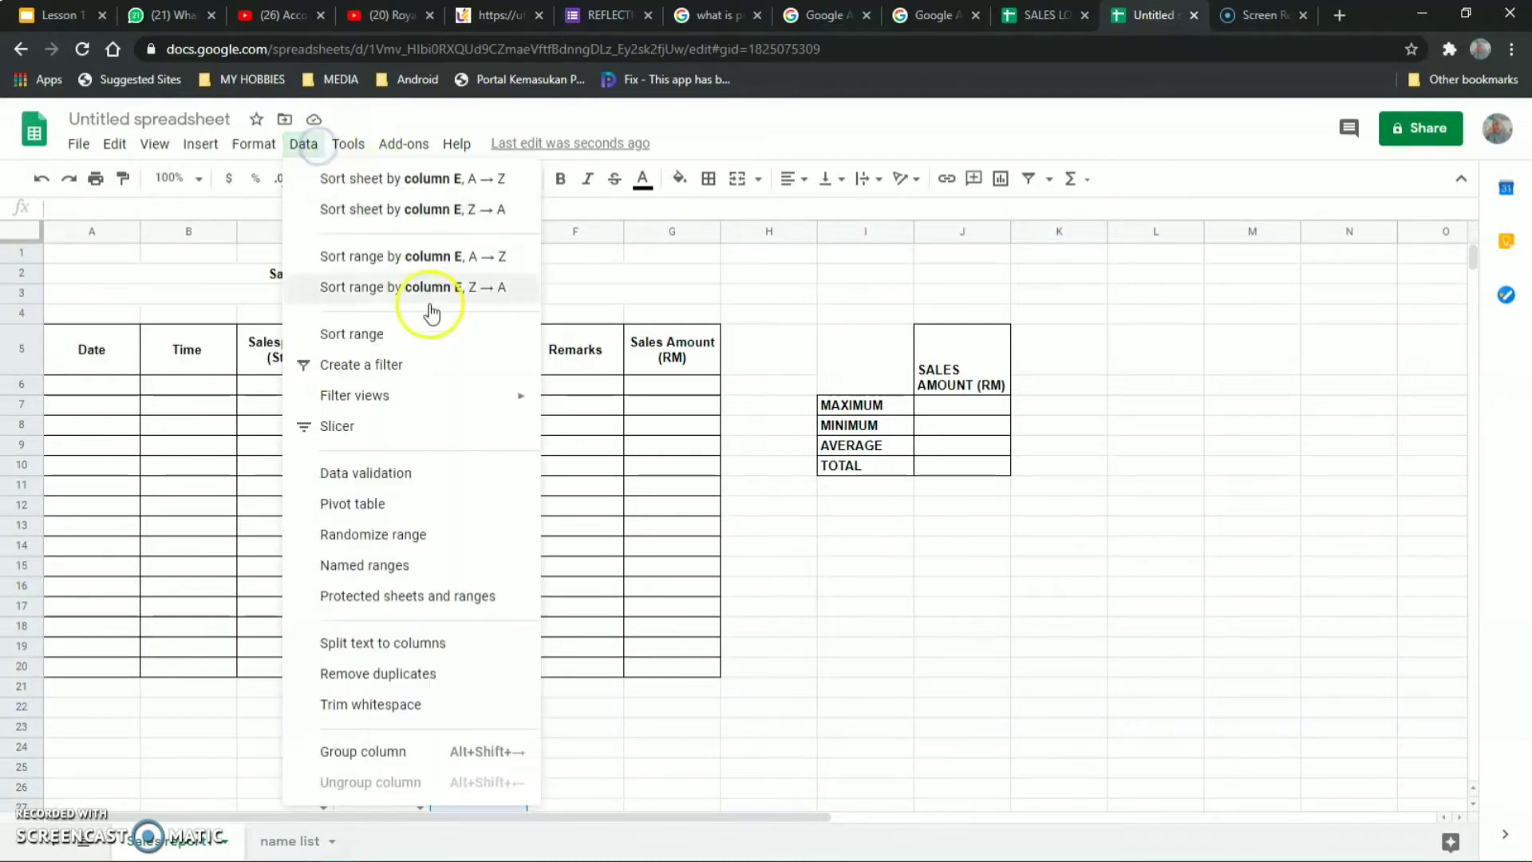
{"action": "left_click", "coordinate": [408, 477]}
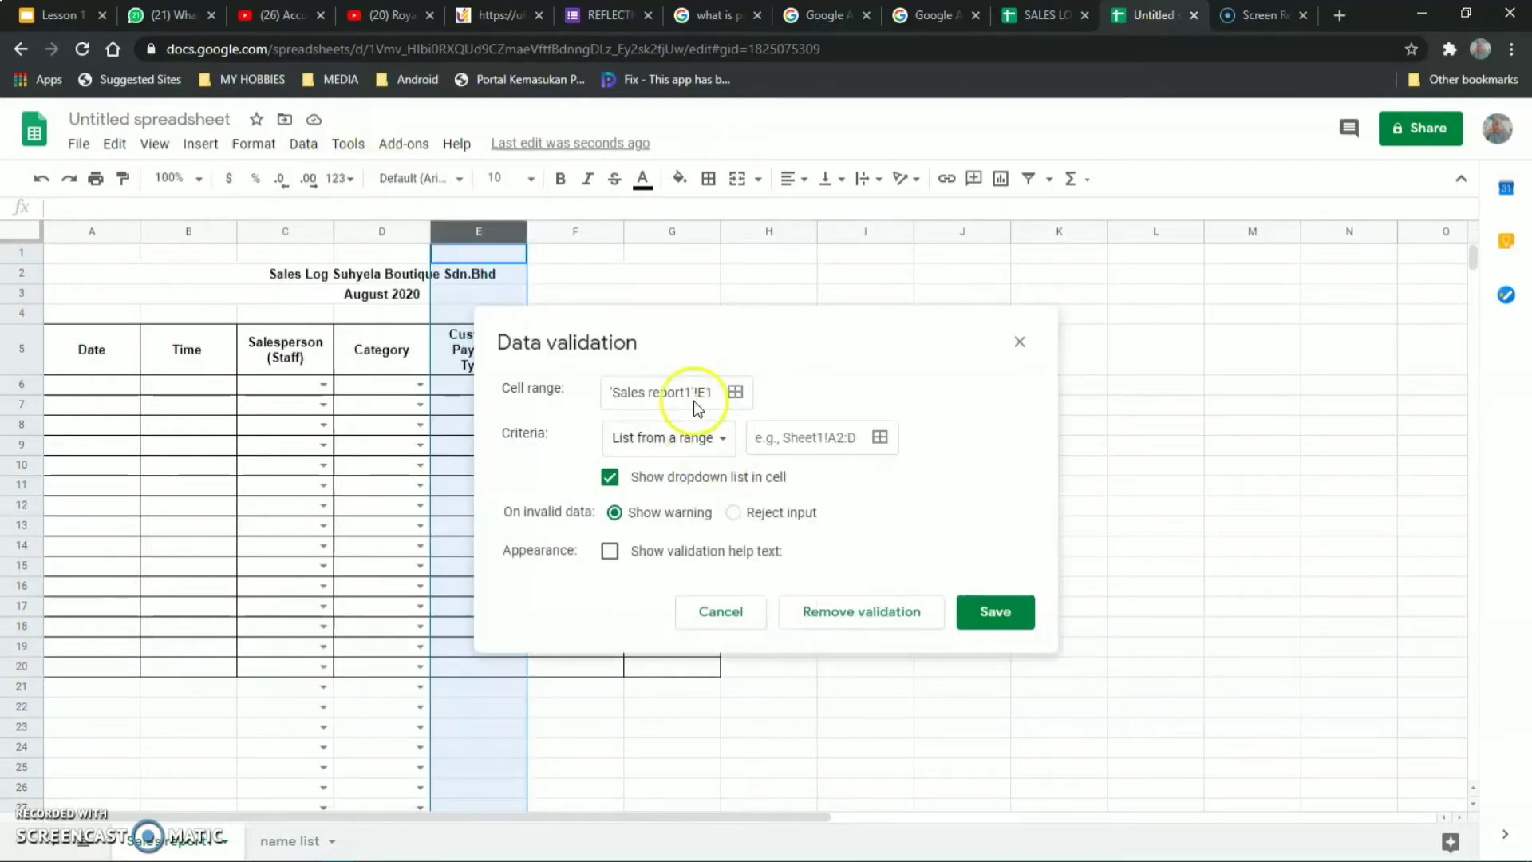
{"action": "left_click", "coordinate": [734, 393]}
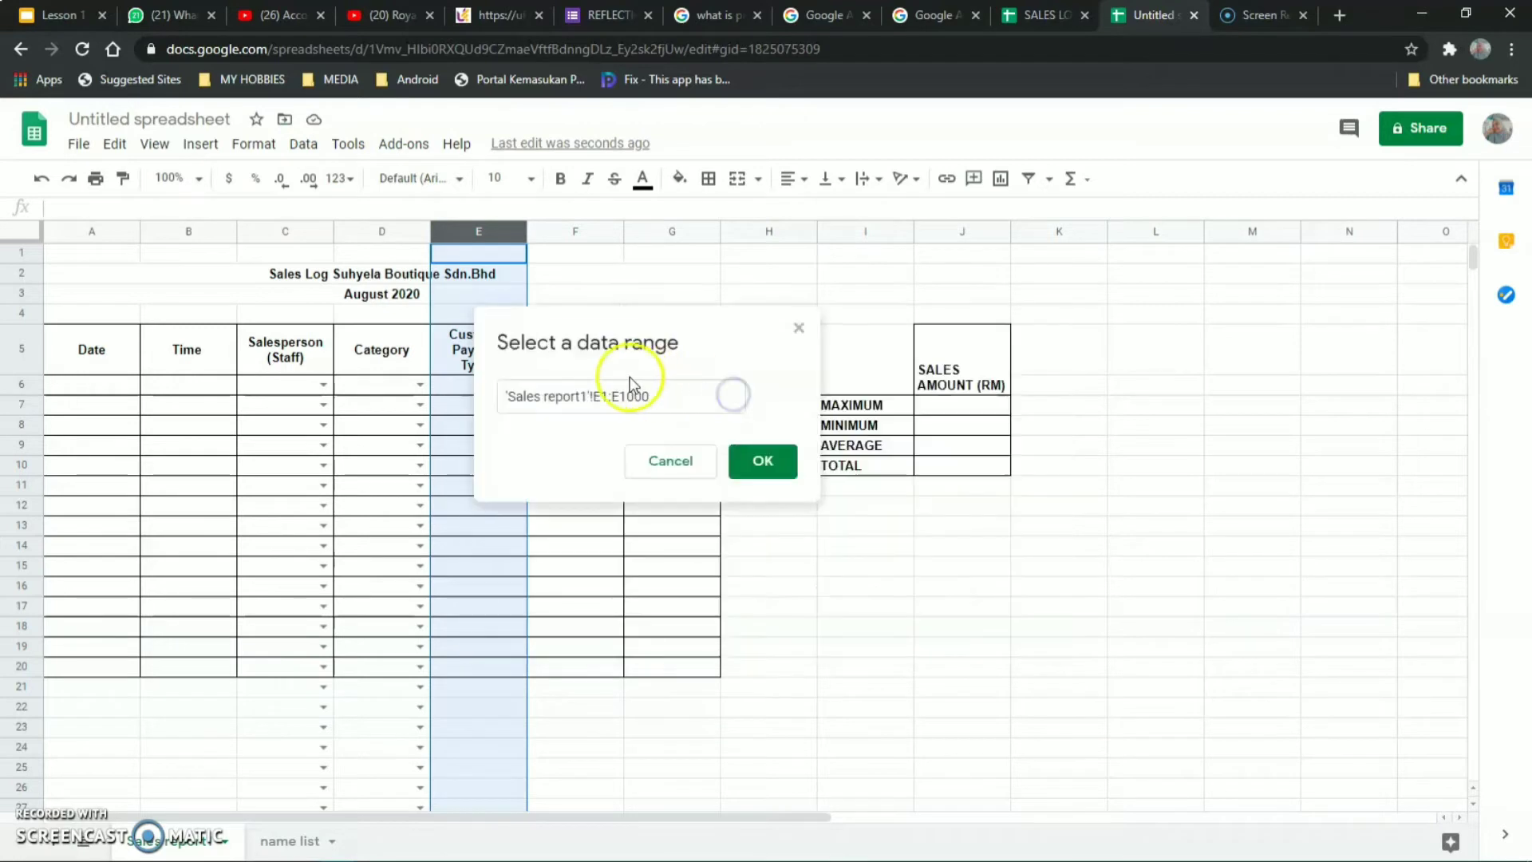
{"action": "left_click", "coordinate": [608, 394]}
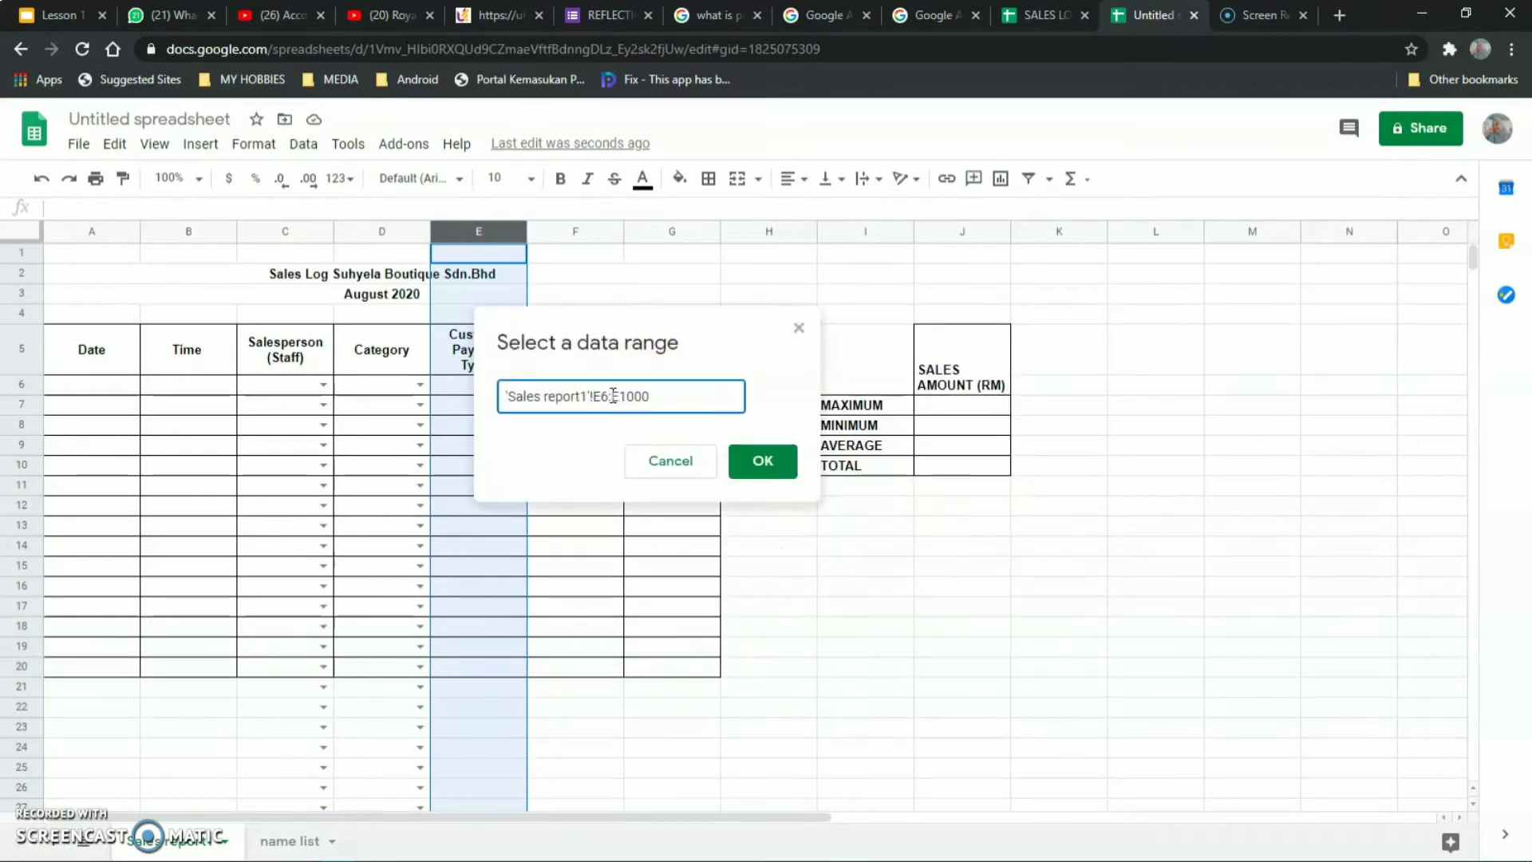
{"action": "left_click", "coordinate": [754, 464]}
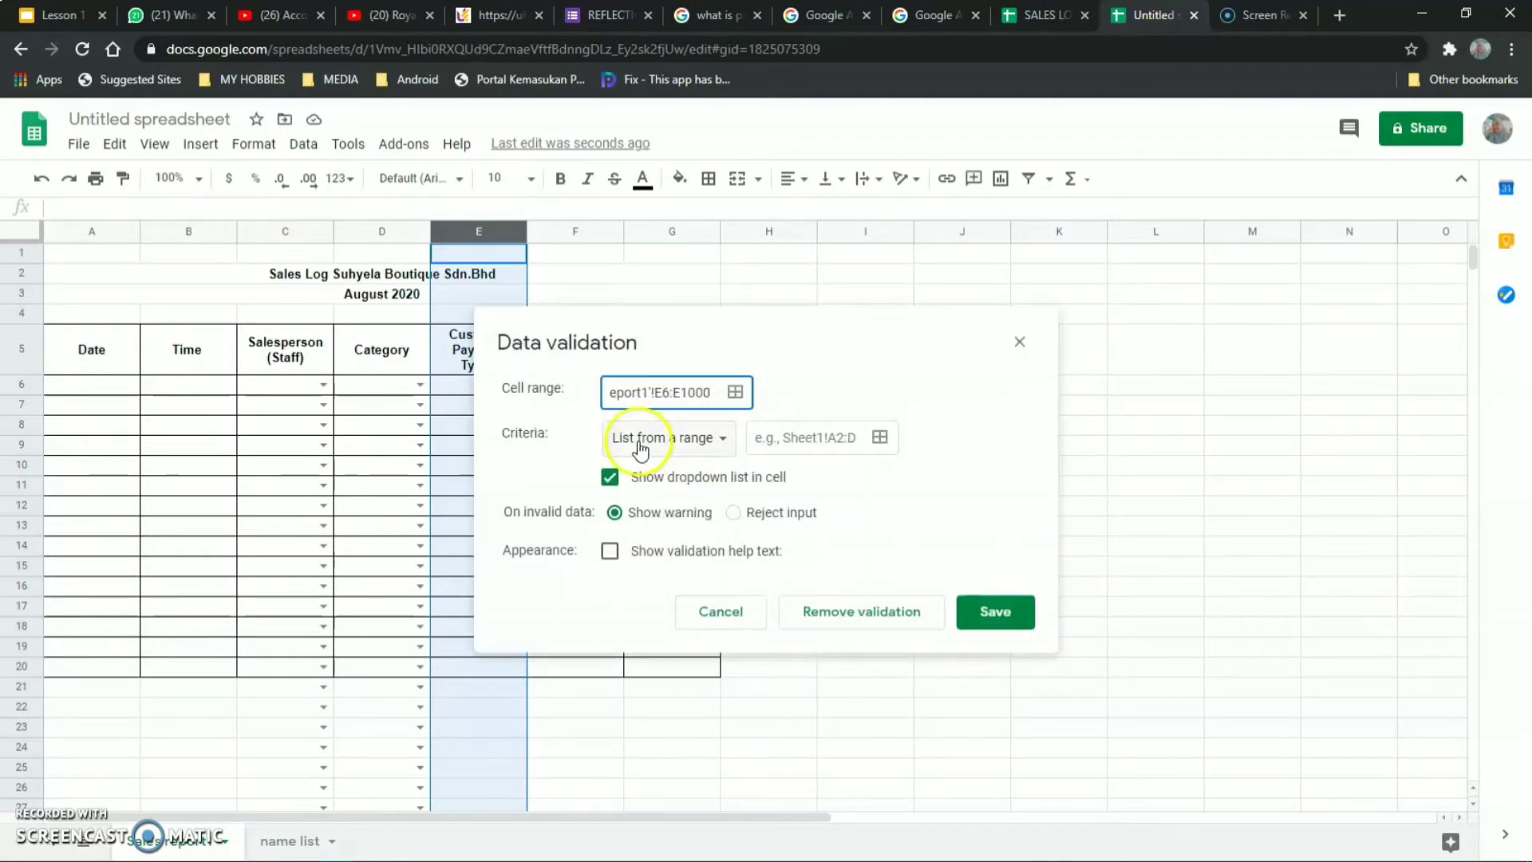
Make it a list from the range 'name list'!C3:C1000 and save the payment types rule.
{"action": "left_click", "coordinate": [880, 438]}
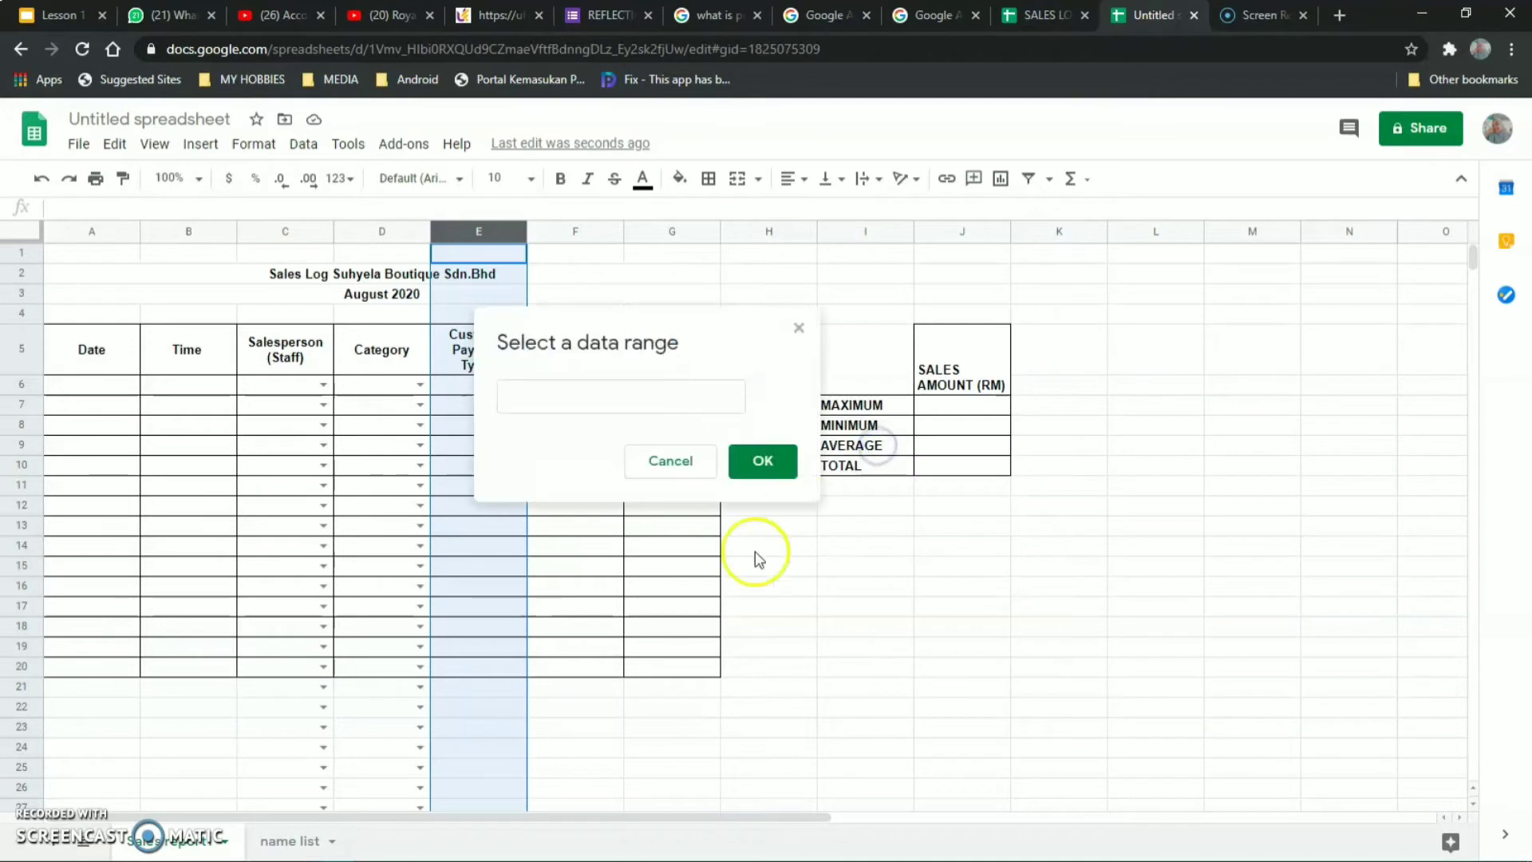
{"action": "left_click", "coordinate": [299, 841]}
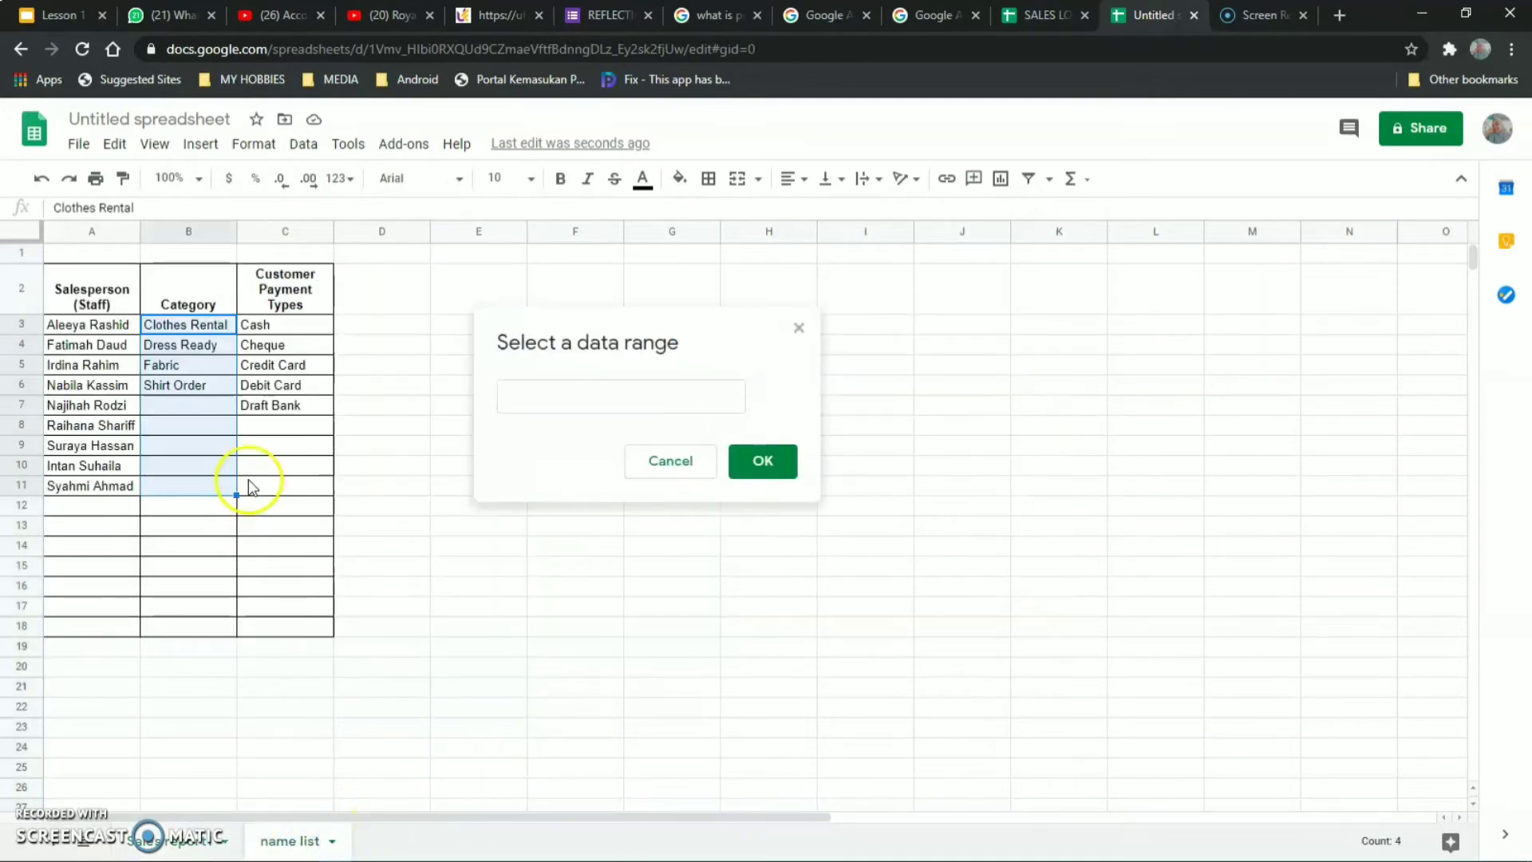
{"action": "left_click", "coordinate": [287, 325]}
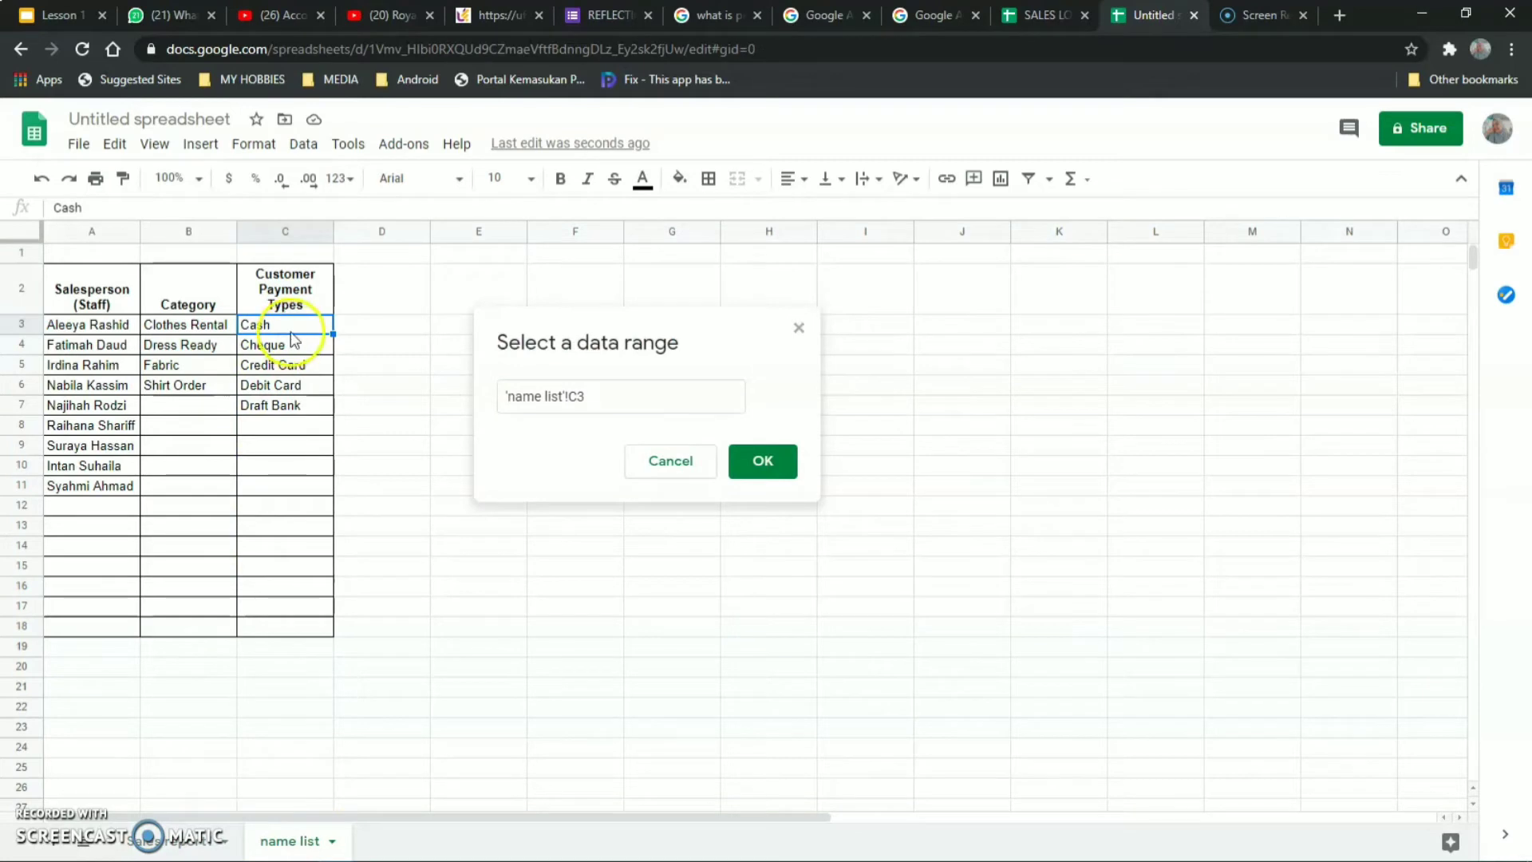
{"action": "left_click_drag", "start_coordinate": [292, 327], "coordinate": [293, 438]}
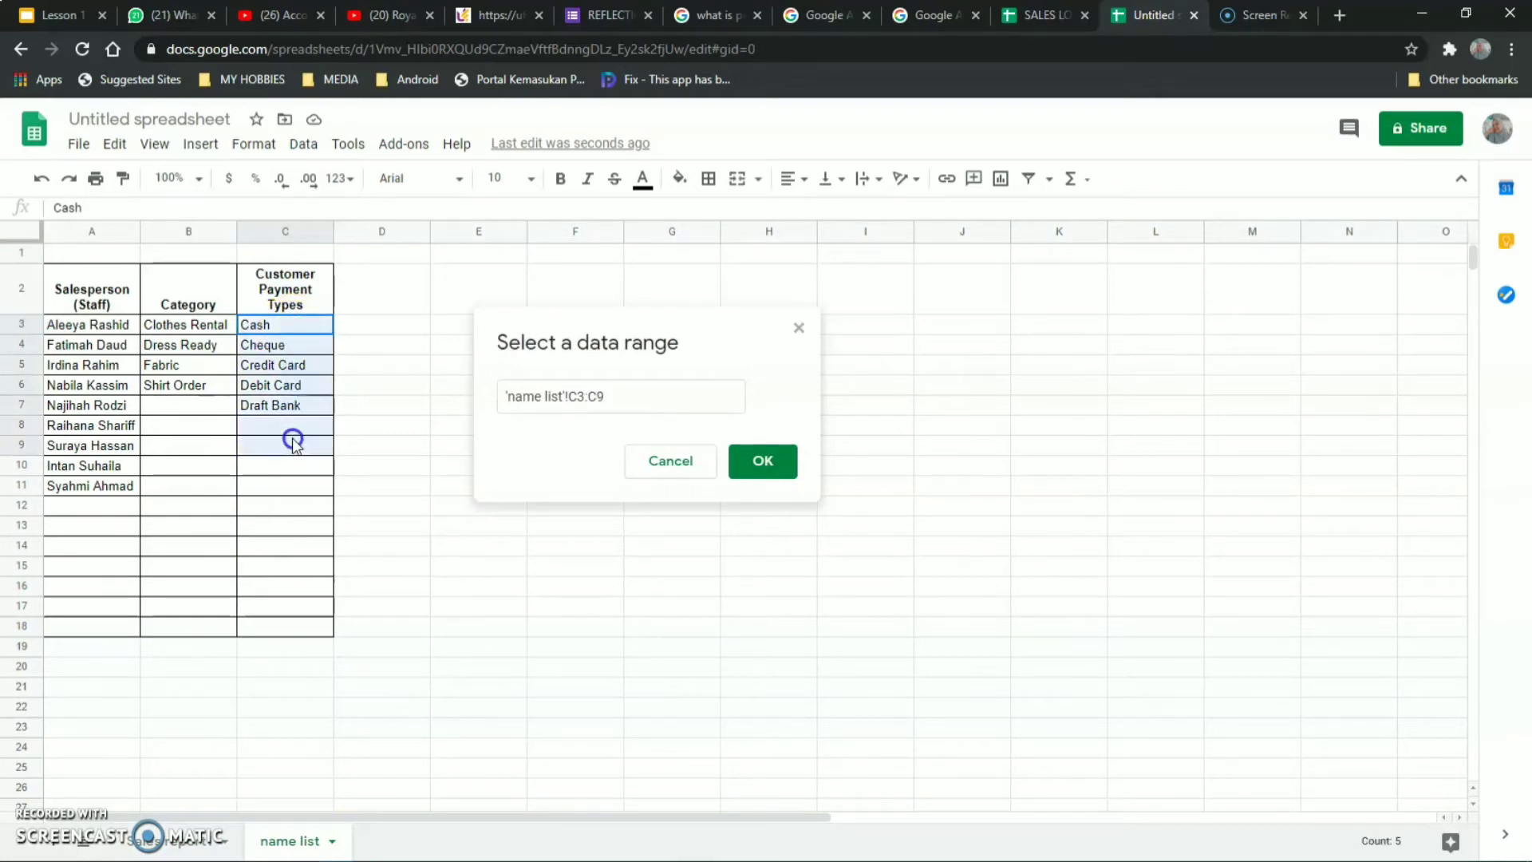
{"action": "left_click", "coordinate": [608, 408]}
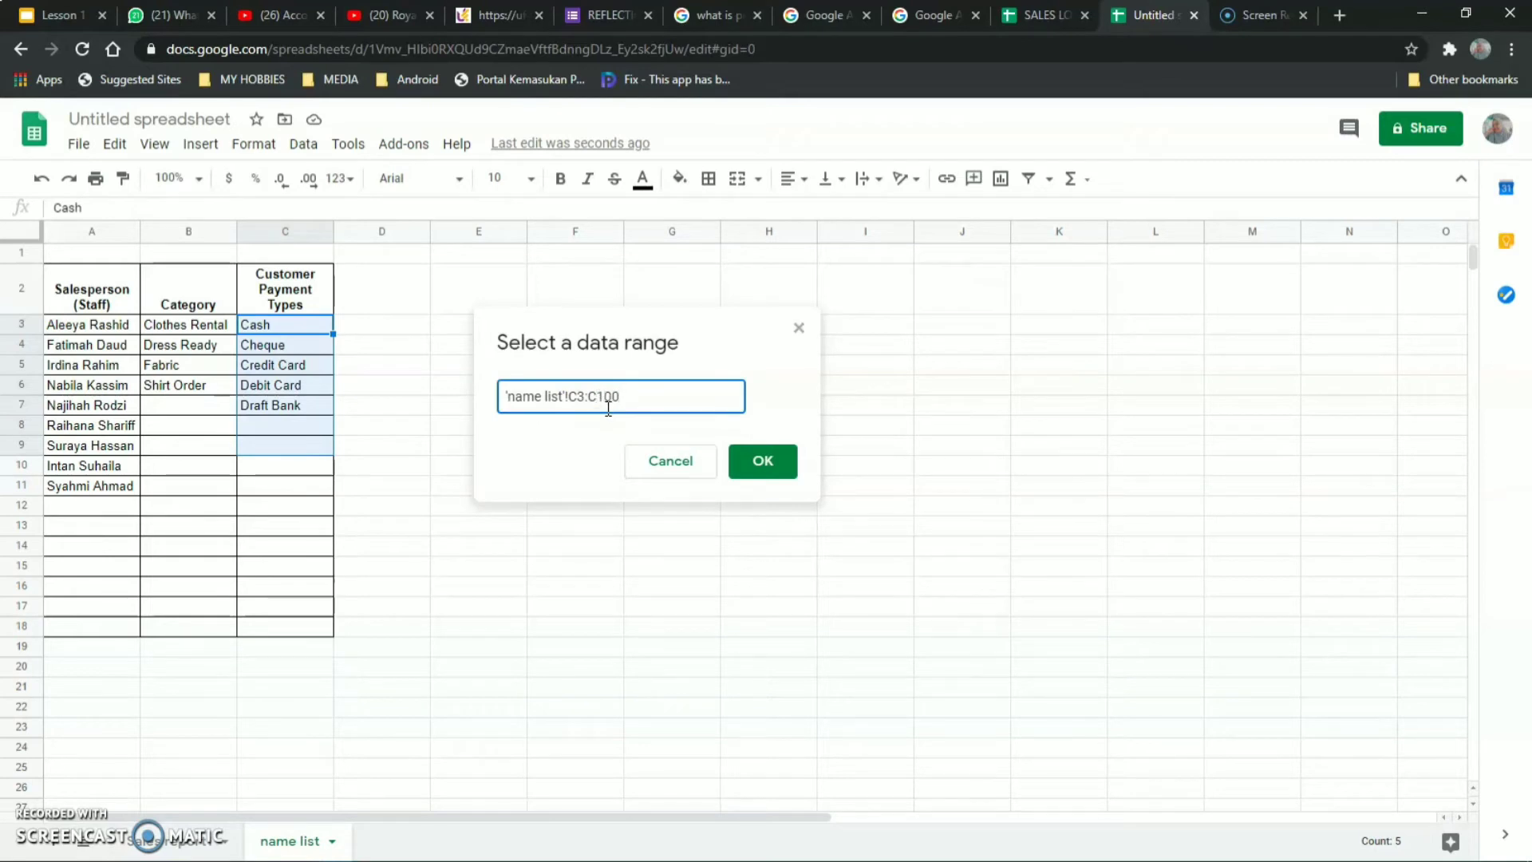
{"action": "left_click", "coordinate": [753, 461]}
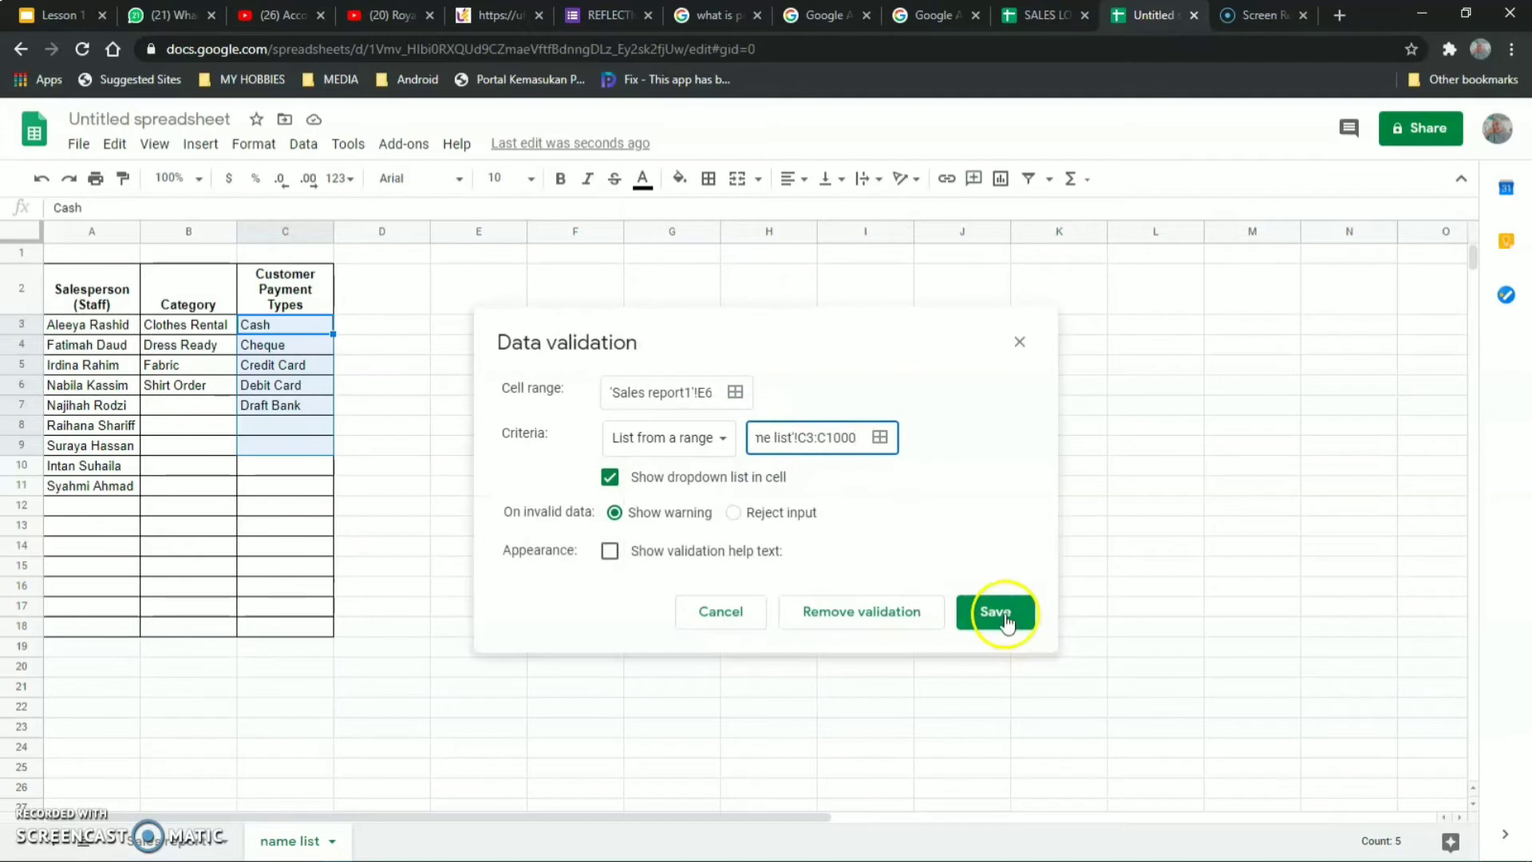
{"action": "left_click", "coordinate": [978, 603]}
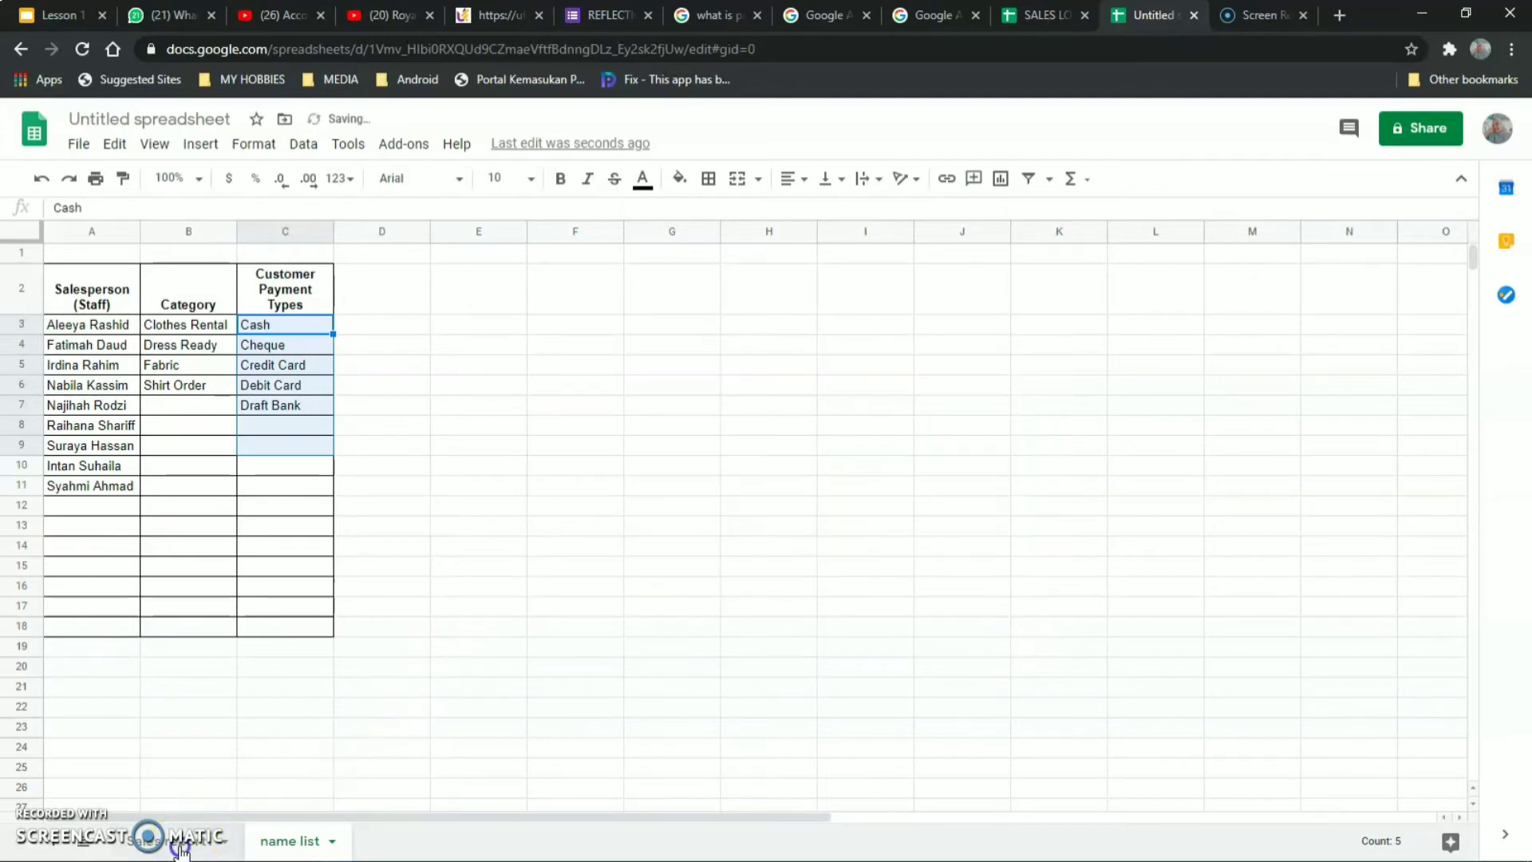
Check E6's payment type dropdown on the sales log without picking a value.
{"action": "left_click", "coordinate": [175, 840]}
{"action": "left_click", "coordinate": [821, 510]}
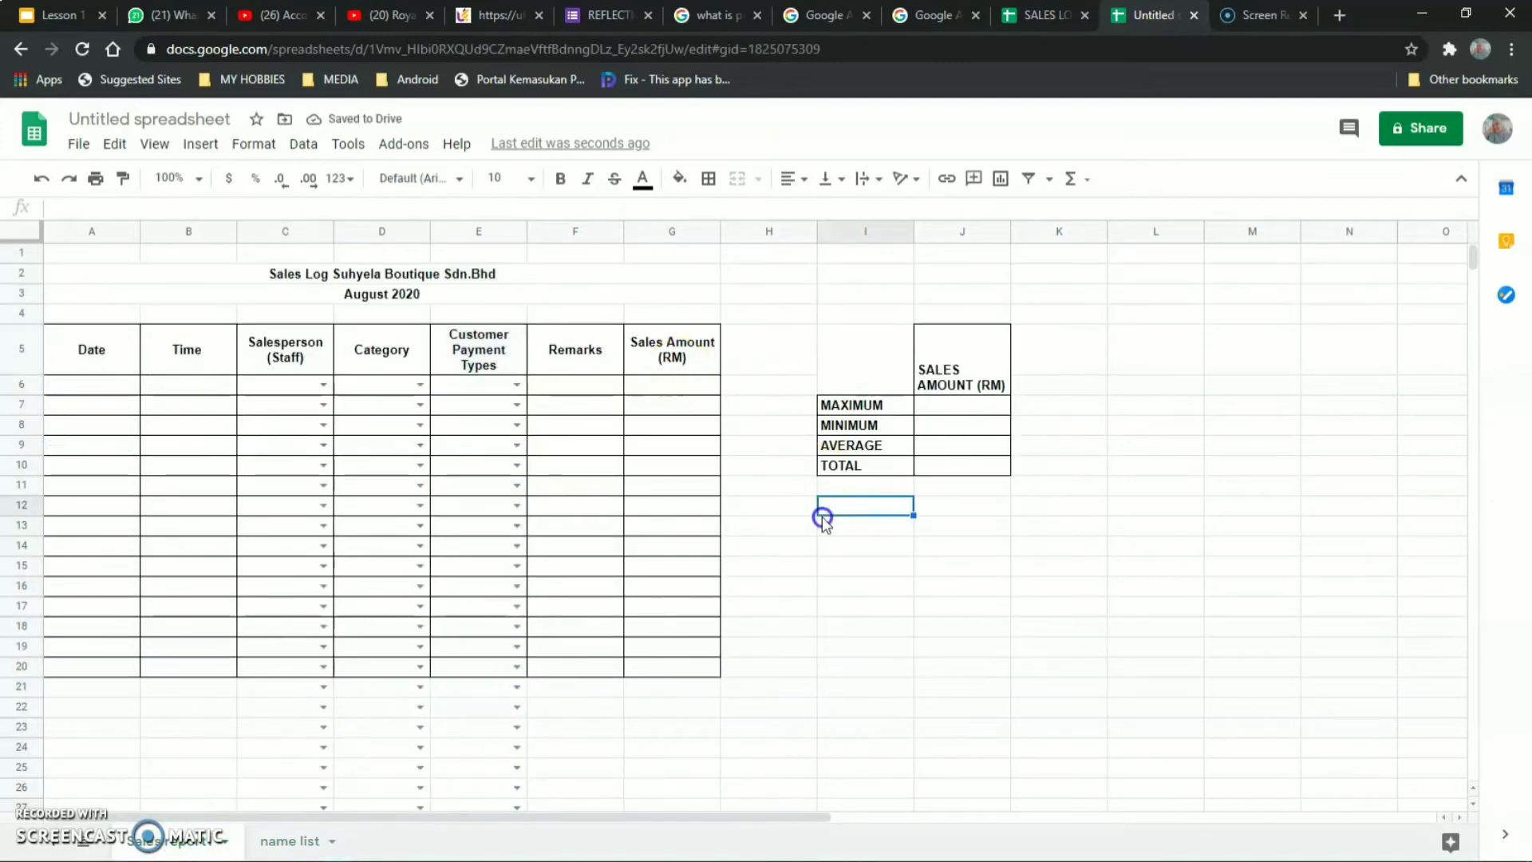
{"action": "left_click", "coordinate": [516, 384]}
{"action": "left_click", "coordinate": [499, 413]}
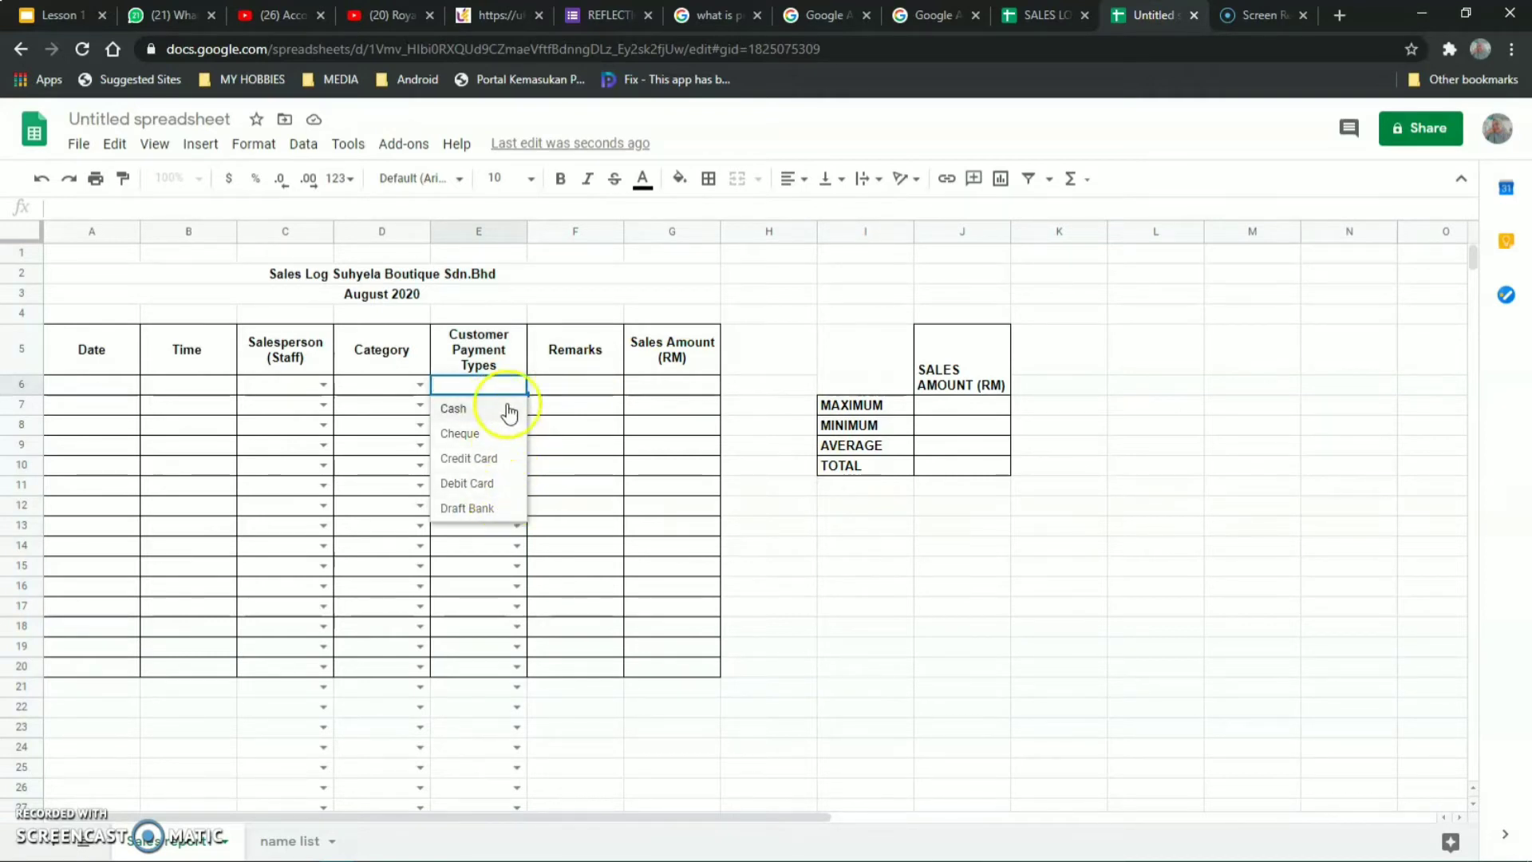
{"action": "left_click", "coordinate": [855, 553]}
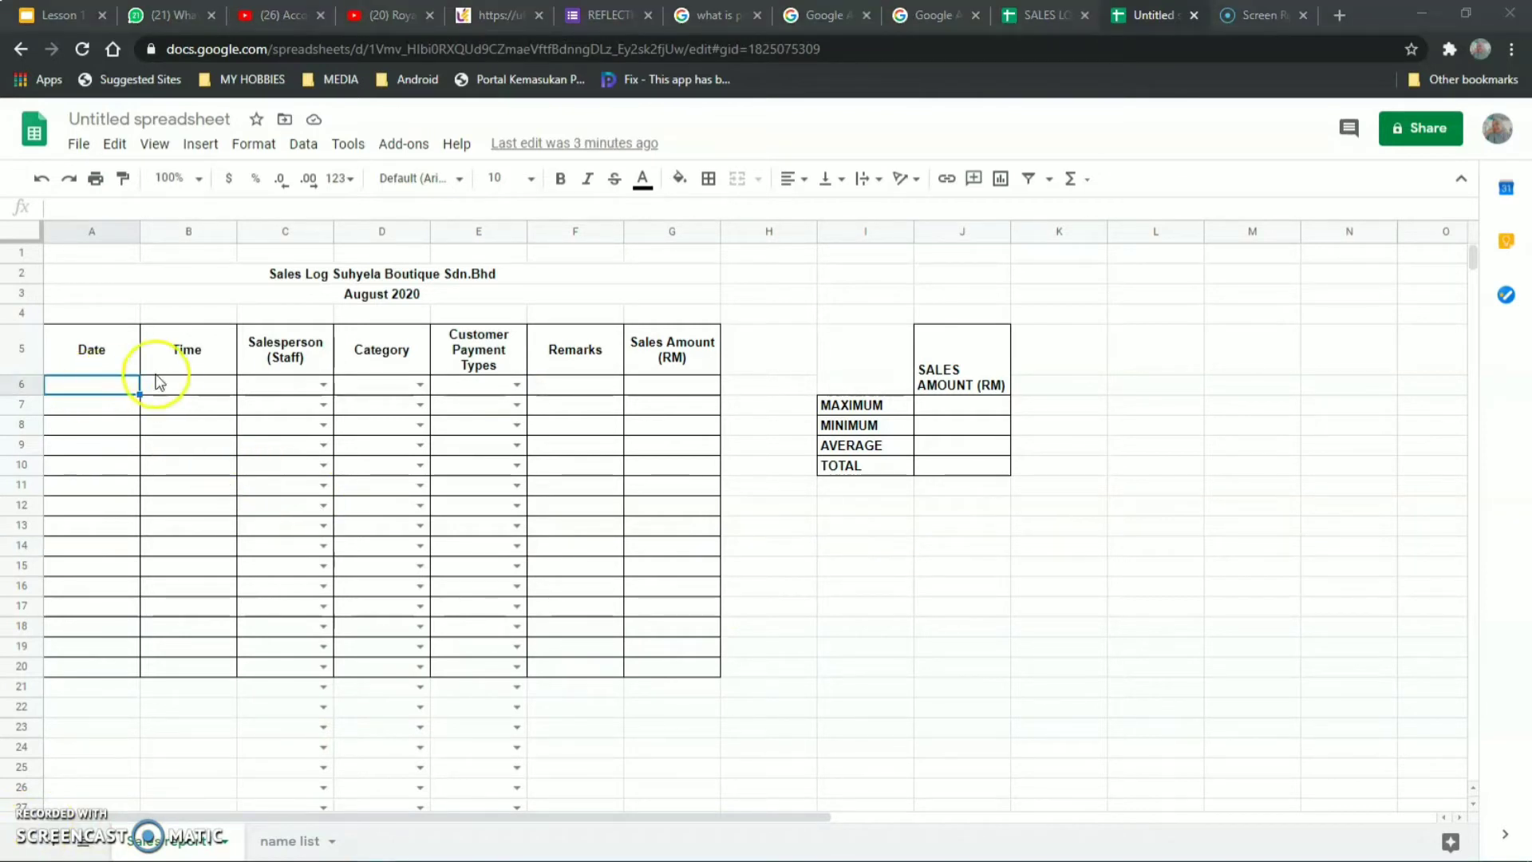
{"action": "double_click", "coordinate": [89, 389]}
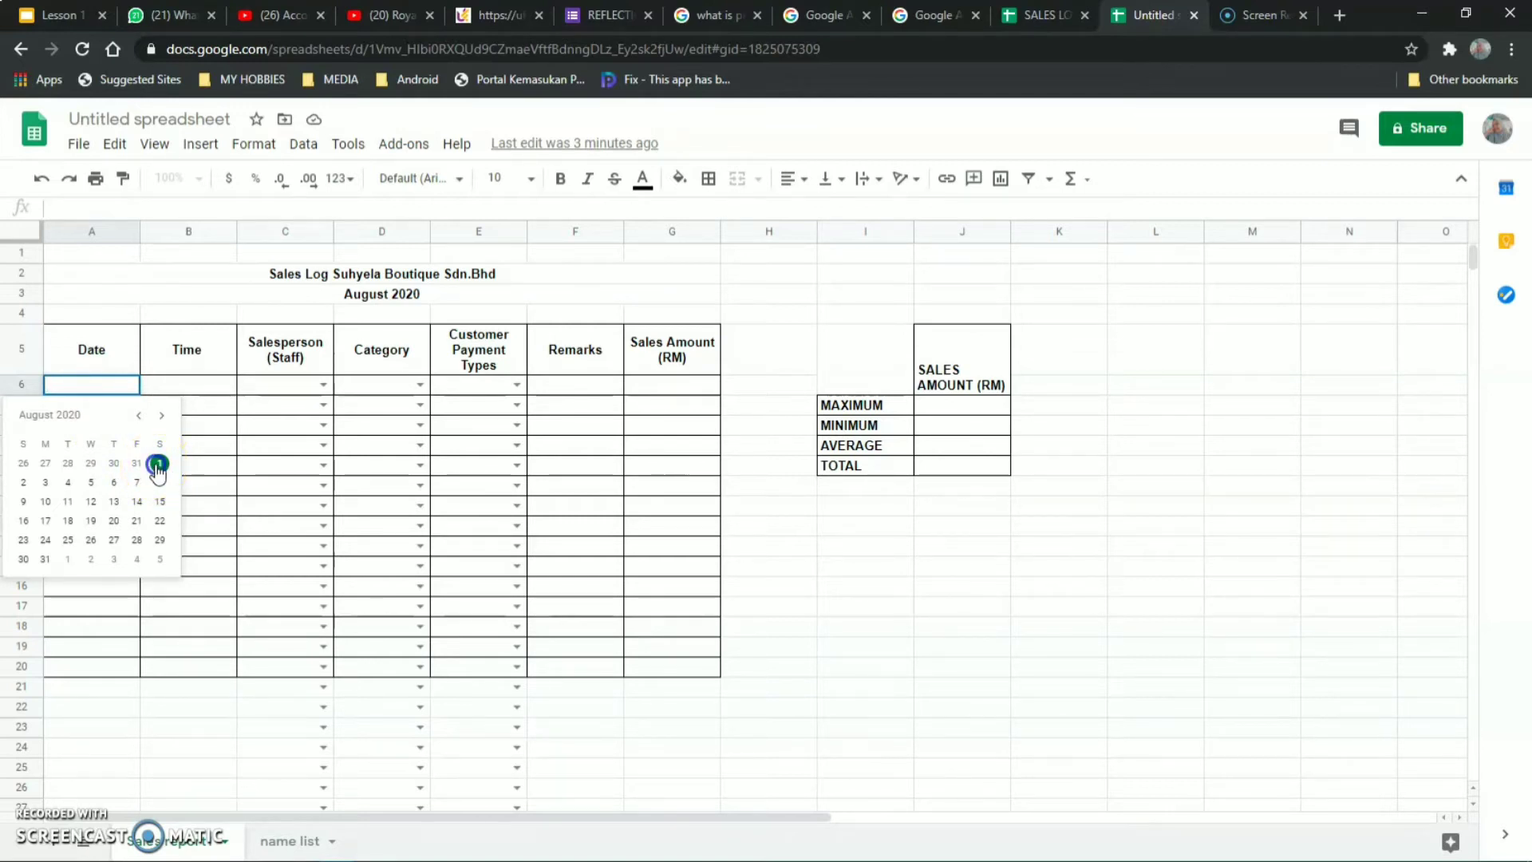
Fill row 6 with date 2020-08-01, time 11:00 AM and the first salesperson.
{"action": "left_click", "coordinate": [158, 465]}
{"action": "left_click", "coordinate": [181, 387]}
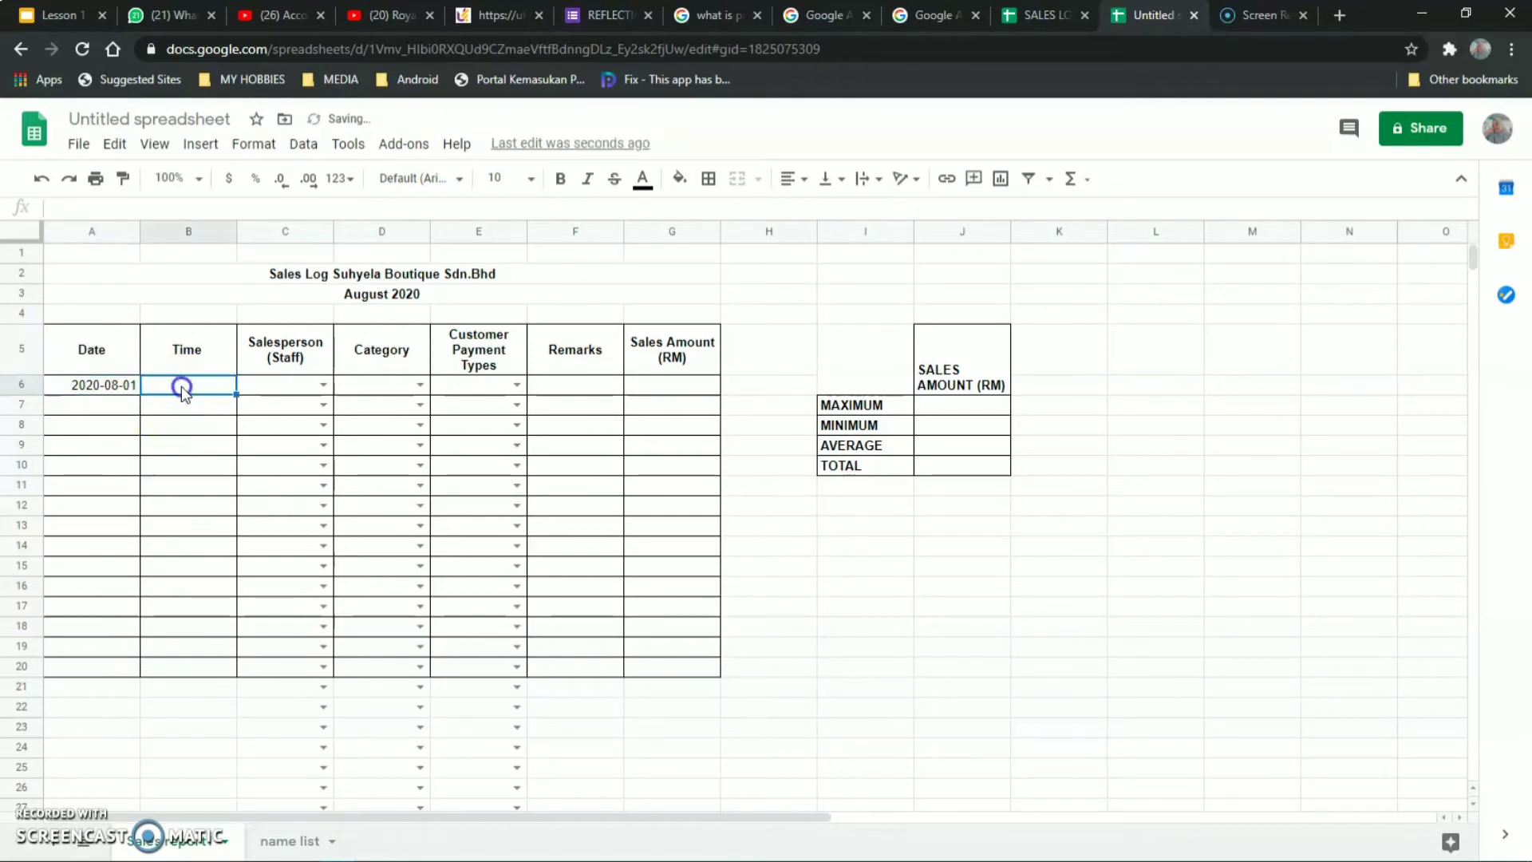
{"action": "type", "text": "11:00 AM"}
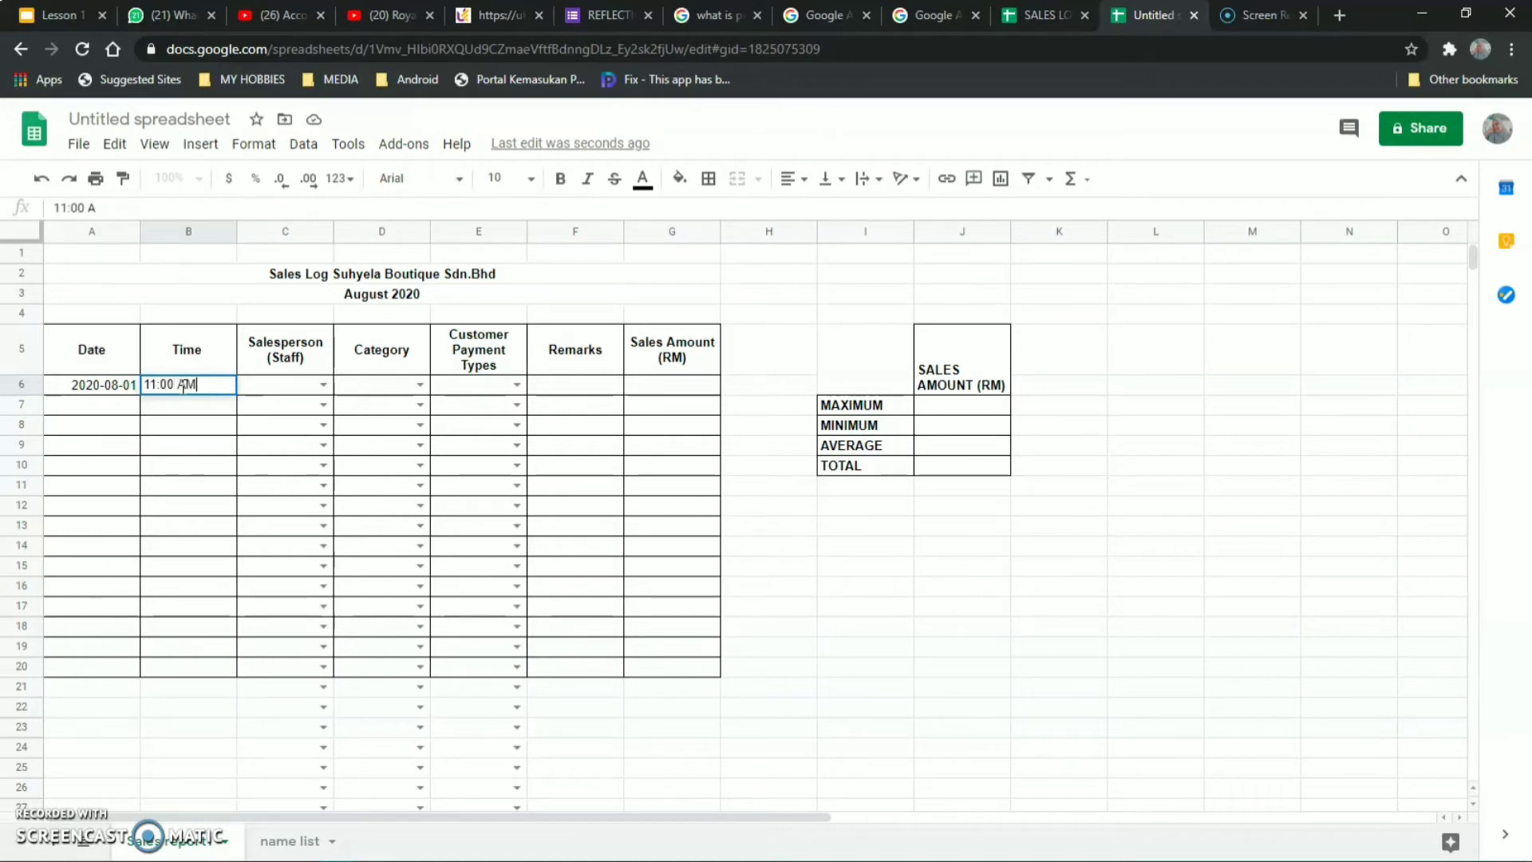
{"action": "left_click", "coordinate": [323, 384]}
{"action": "left_click", "coordinate": [292, 410]}
Choose Clothes Rental and Credit Card, and enter 90 as G6's sales amount.
{"action": "left_click", "coordinate": [419, 384]}
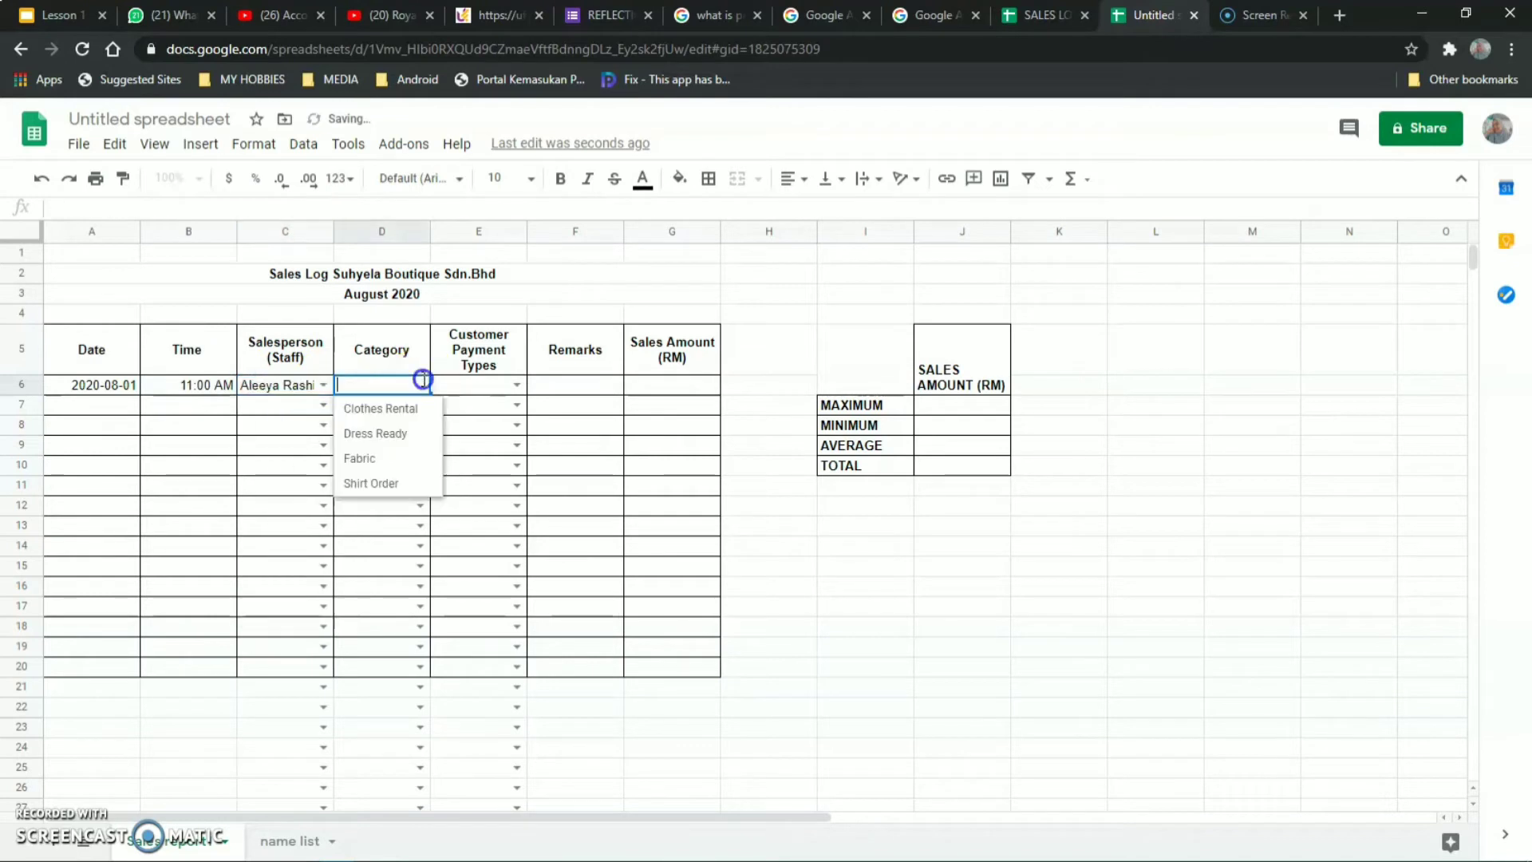
{"action": "left_click", "coordinate": [413, 412]}
{"action": "left_click", "coordinate": [513, 389]}
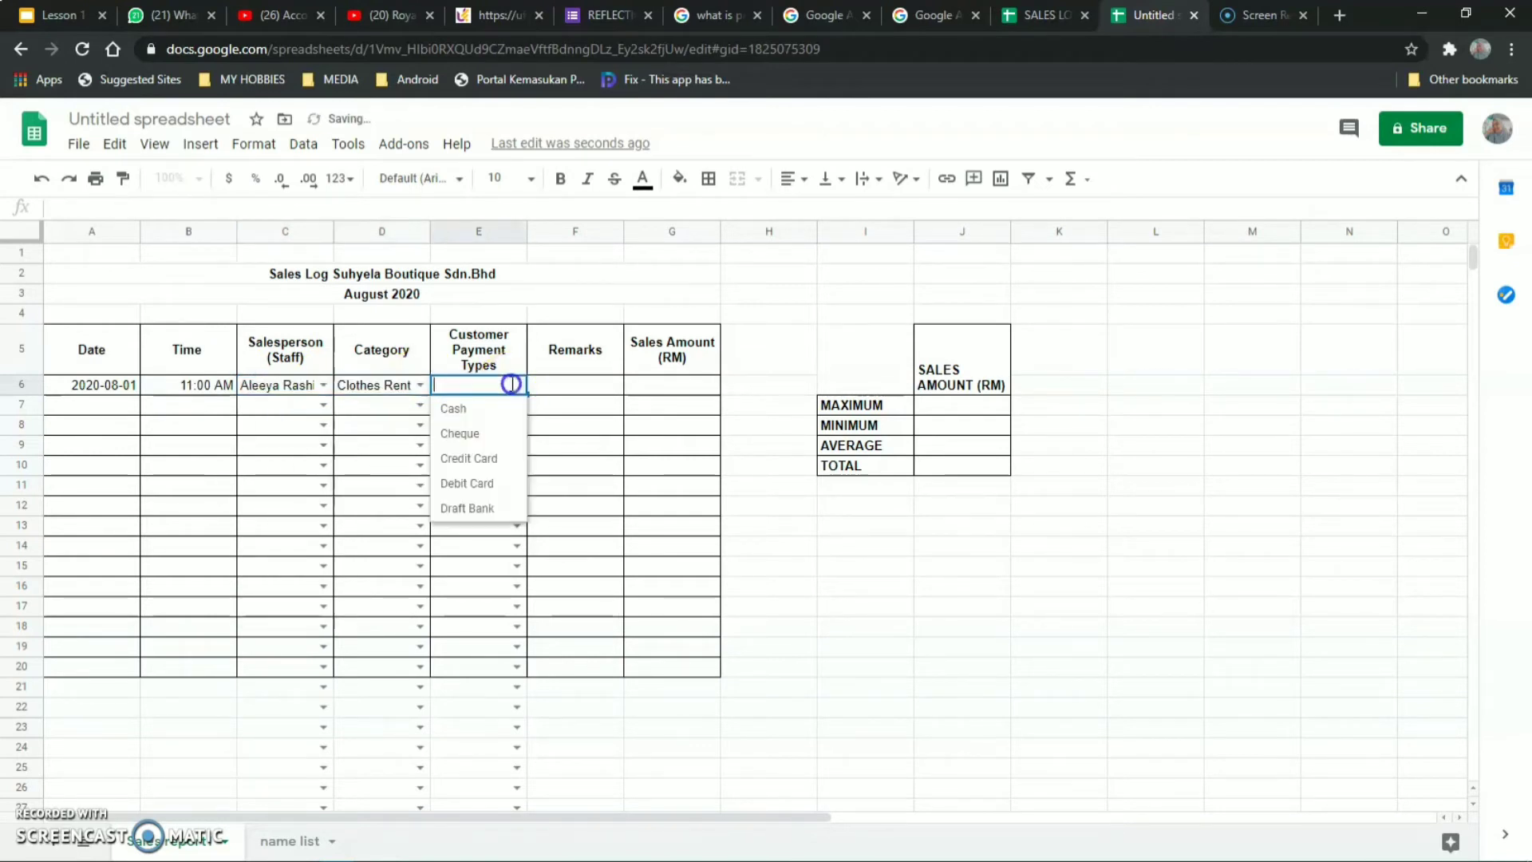
{"action": "left_click", "coordinate": [471, 459]}
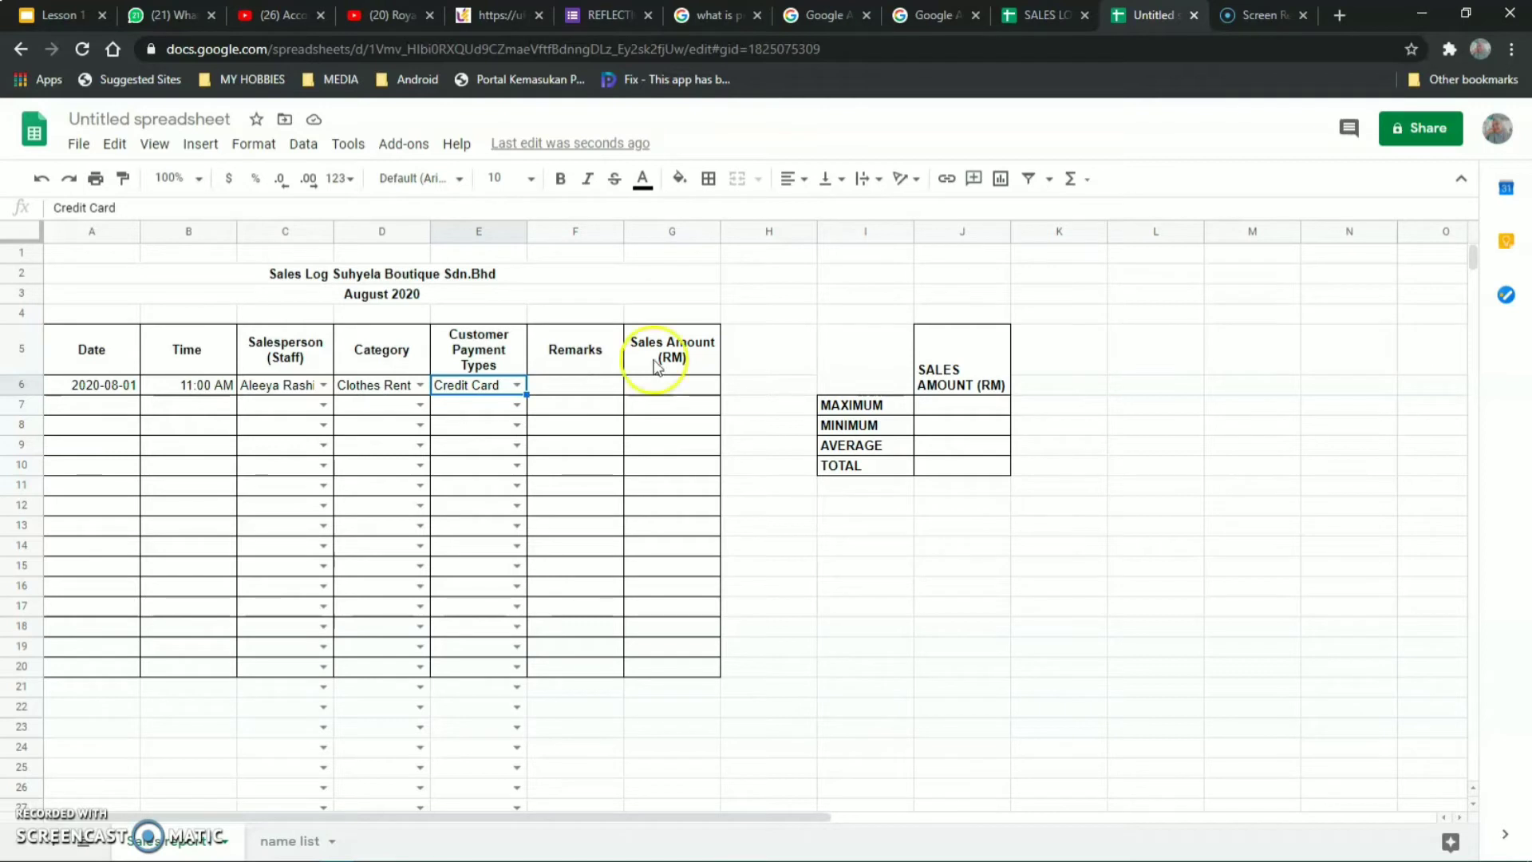
{"action": "left_click", "coordinate": [678, 388]}
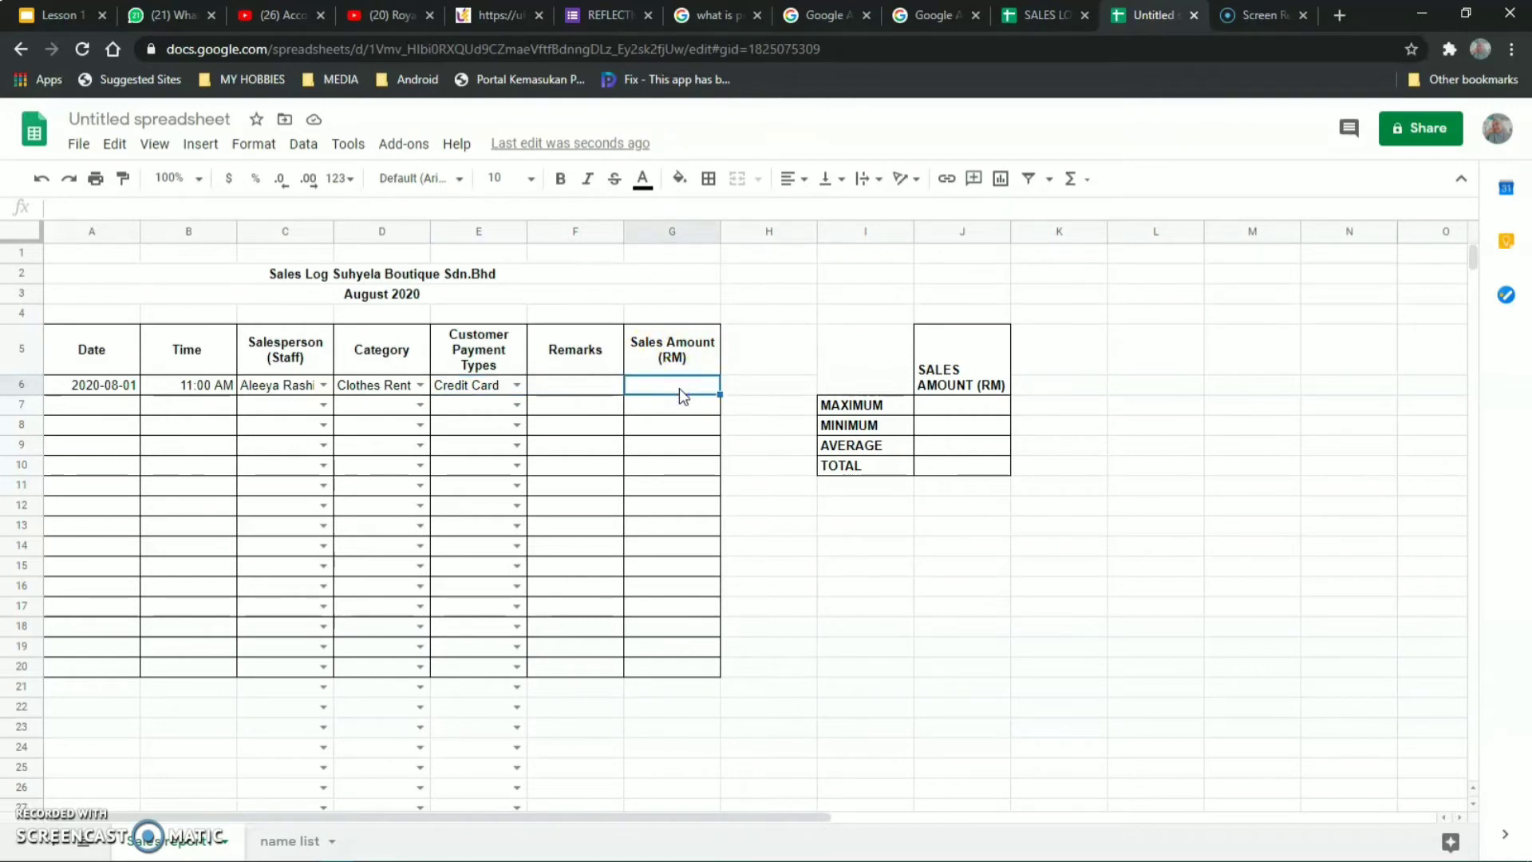
{"action": "type", "text": "90"}
{"action": "left_click", "coordinate": [697, 376]}
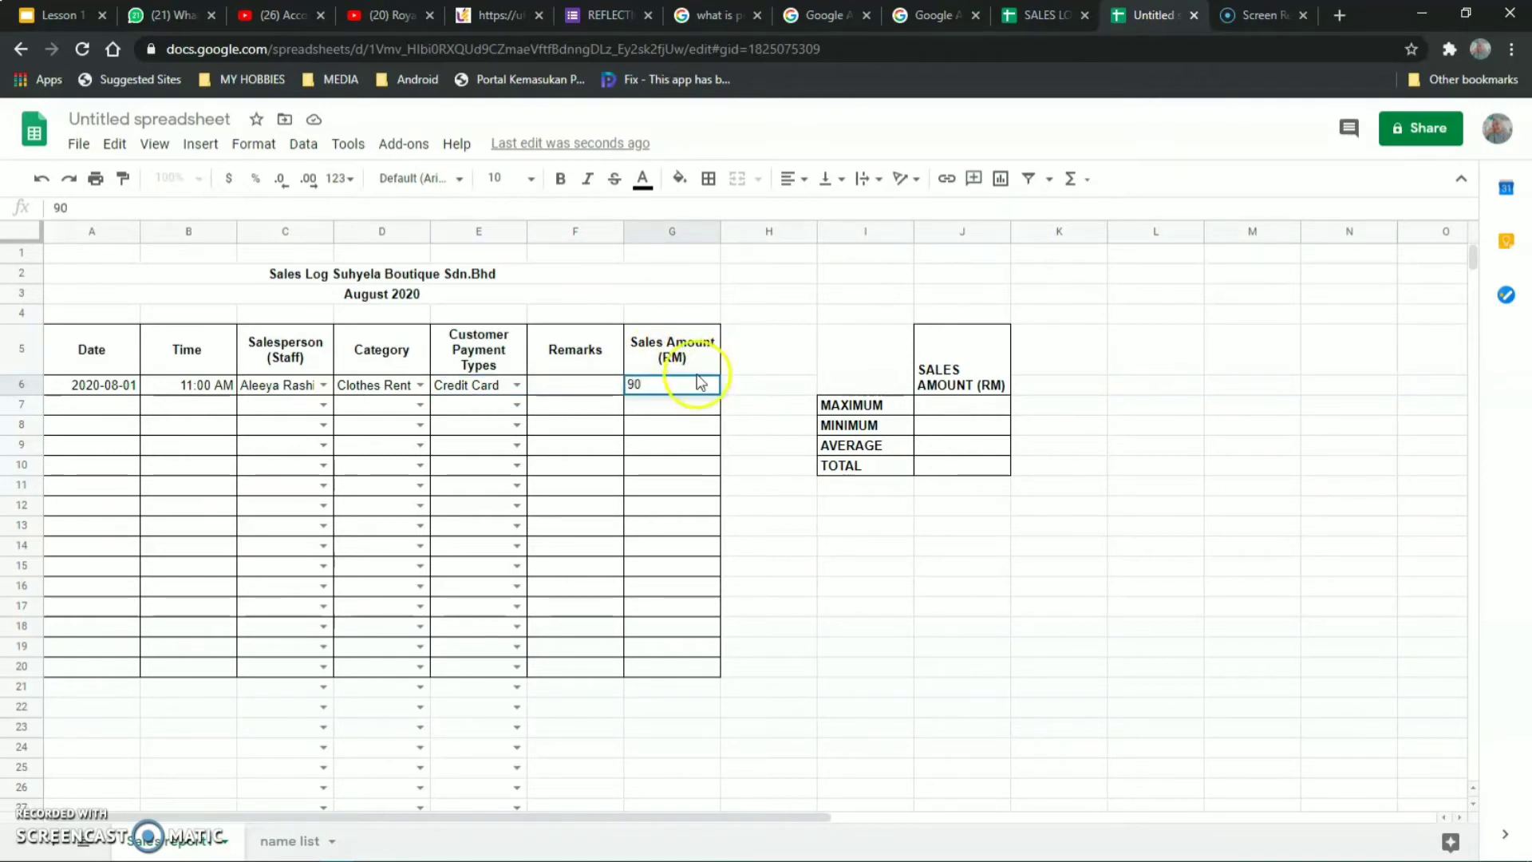
{"action": "left_click", "coordinate": [802, 526]}
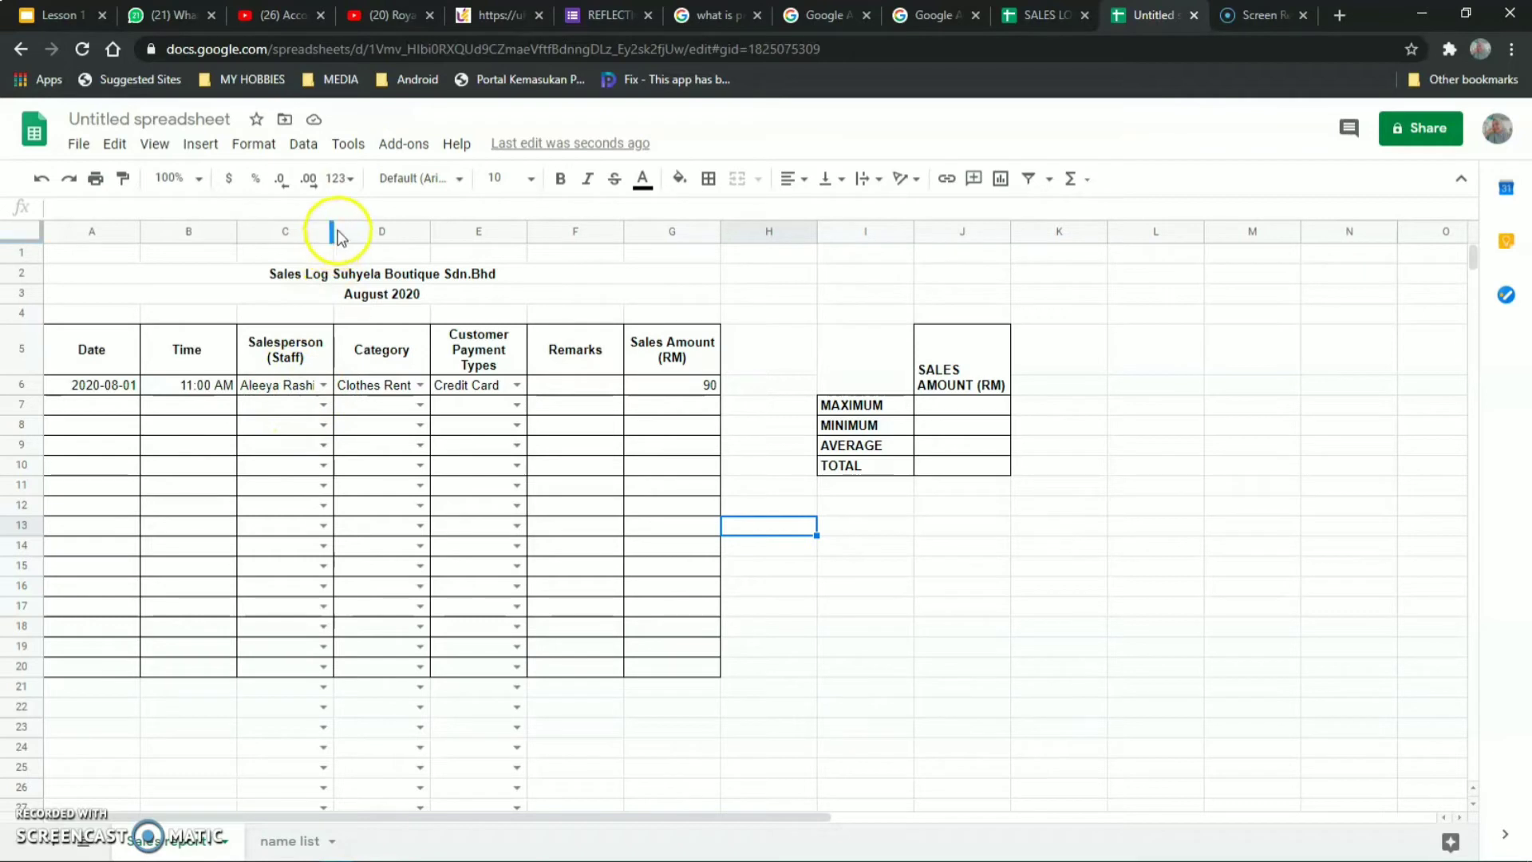
Widen columns C, D and E so names, Clothes Rental and the payment header fit.
{"action": "left_click_drag", "start_coordinate": [335, 232], "coordinate": [352, 232]}
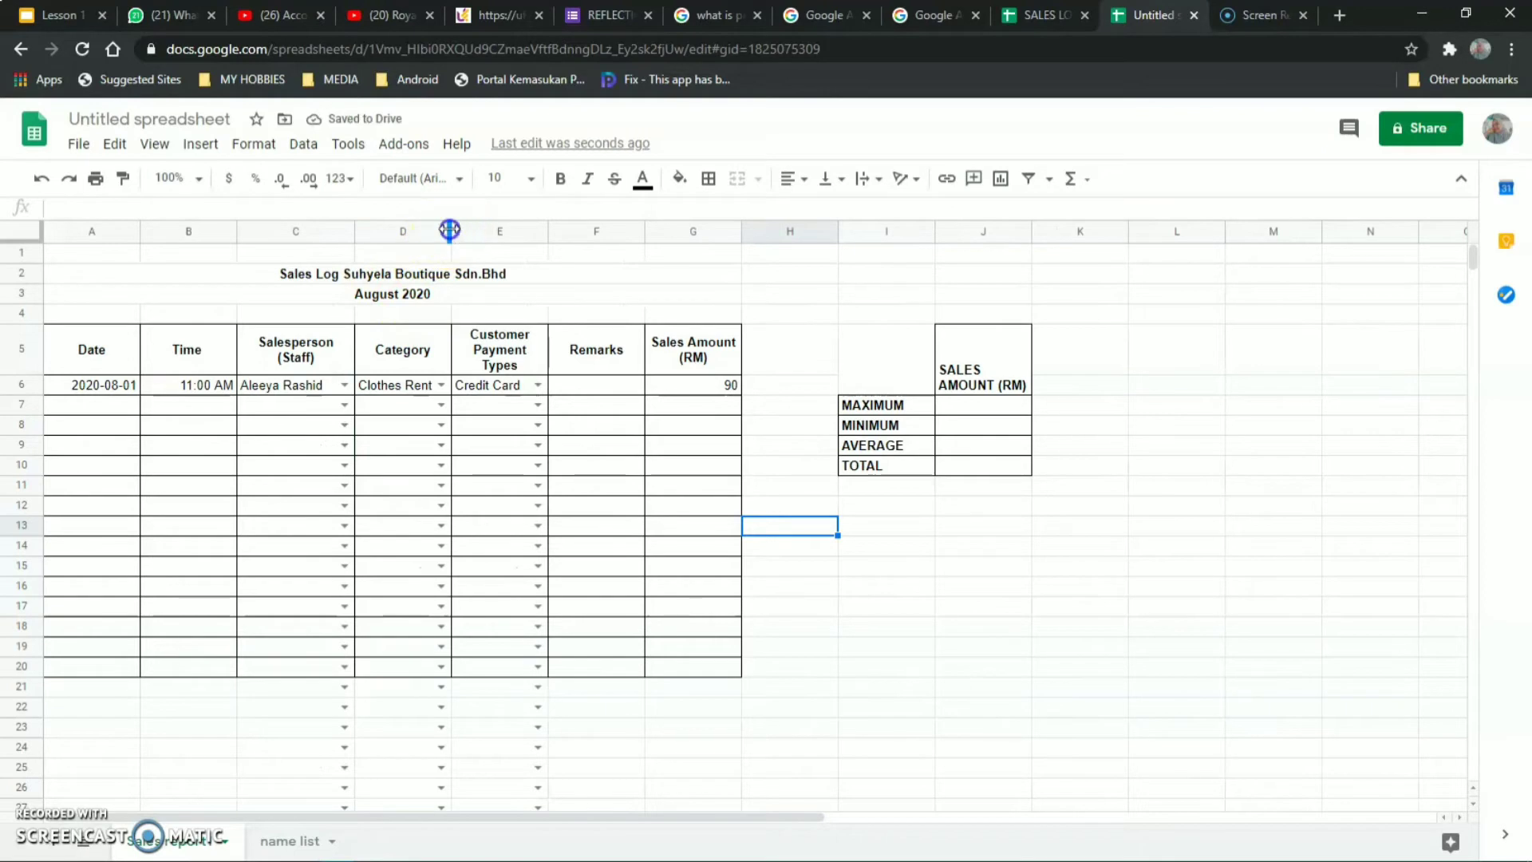
{"action": "left_click_drag", "start_coordinate": [448, 230], "coordinate": [472, 232]}
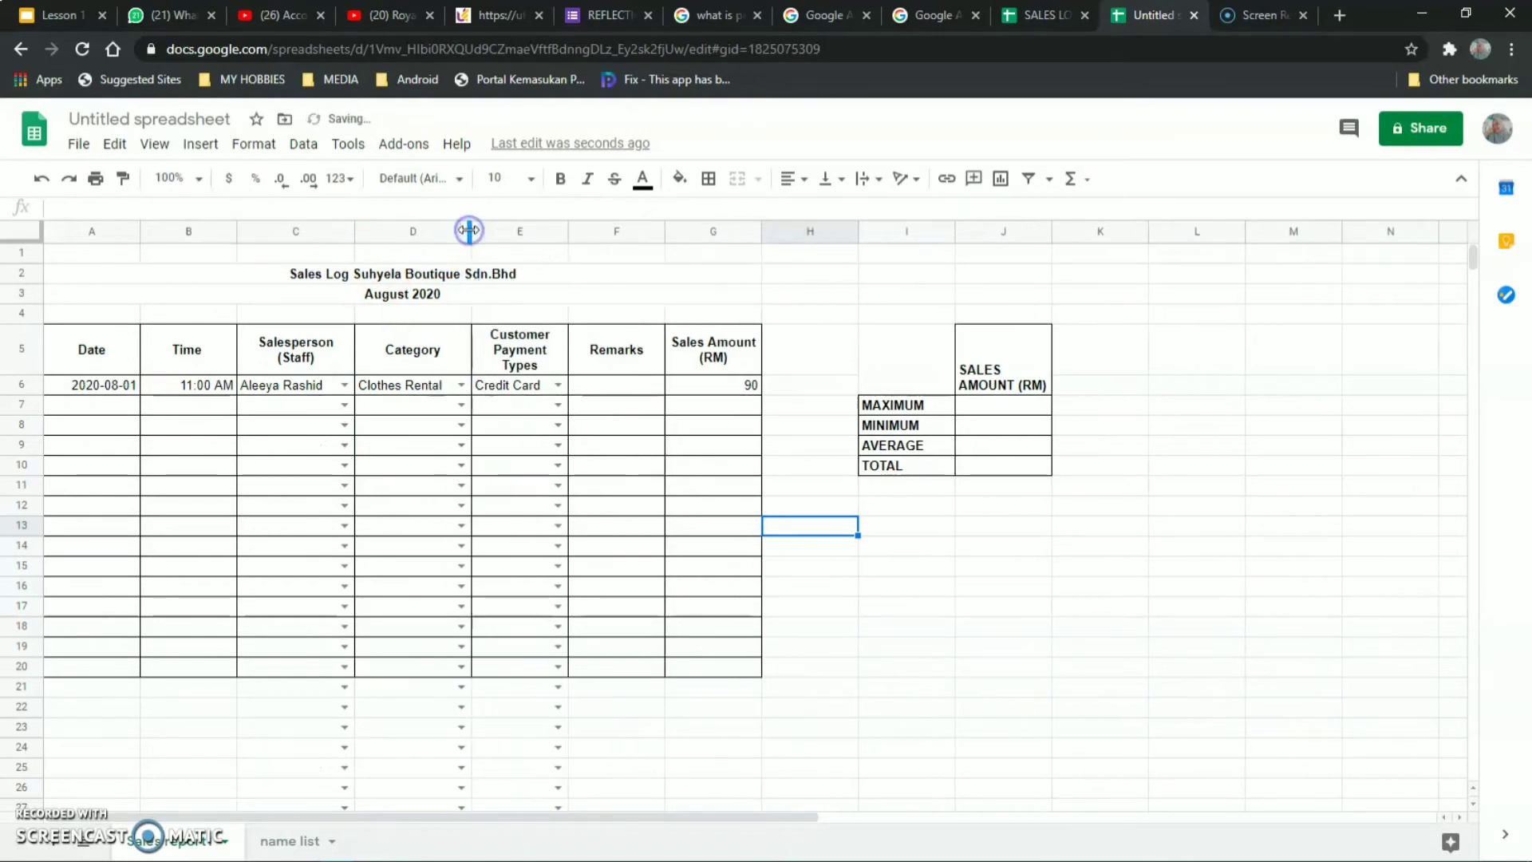
{"action": "left_click", "coordinate": [568, 233]}
{"action": "right_click", "coordinate": [558, 232]}
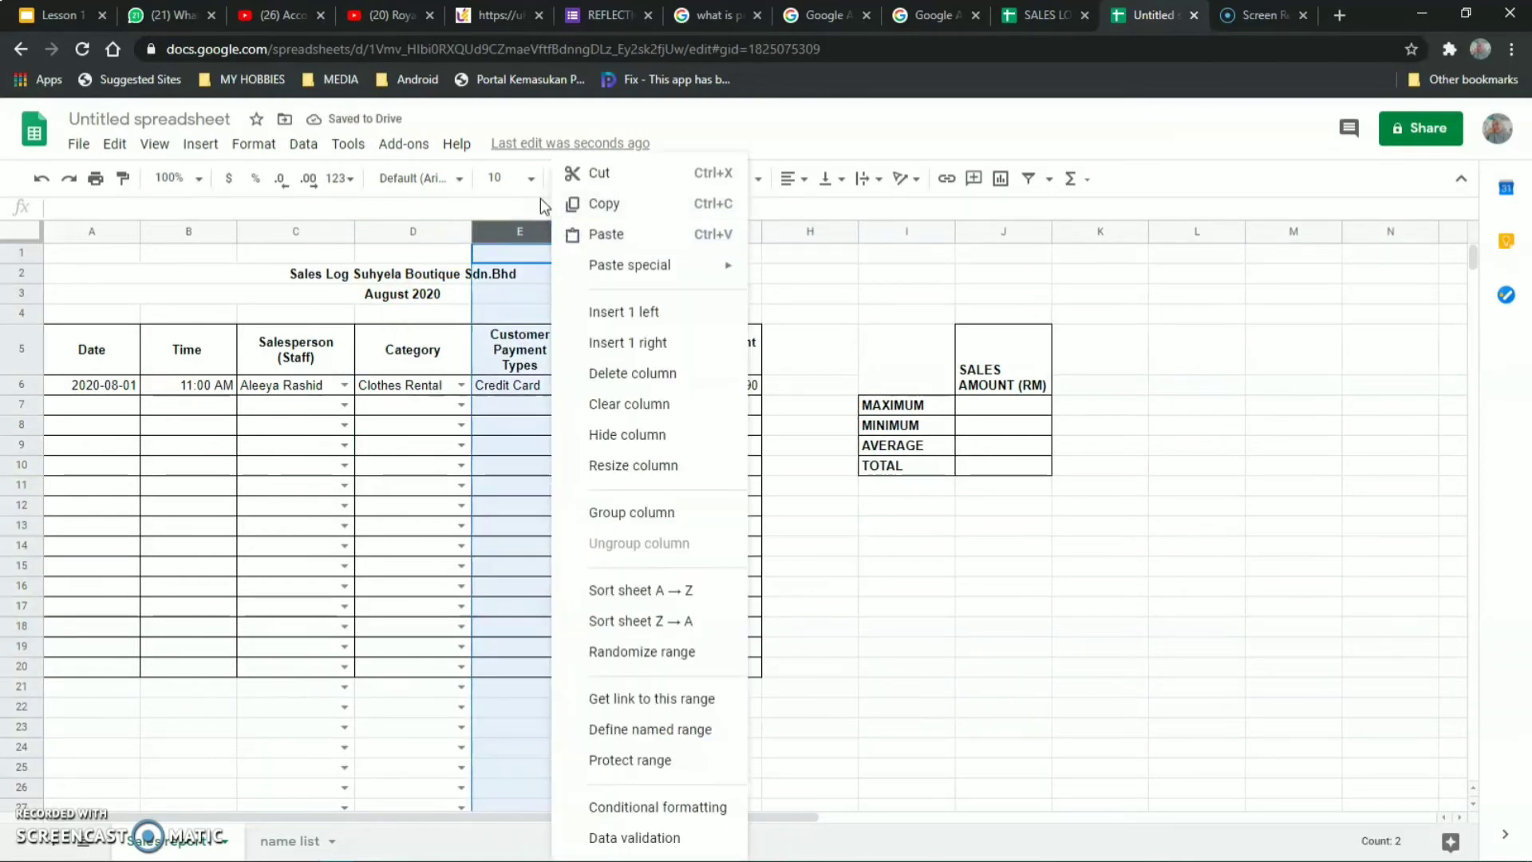
{"action": "left_click", "coordinate": [539, 197]}
{"action": "left_click_drag", "start_coordinate": [568, 231], "coordinate": [584, 230]}
{"action": "left_click", "coordinate": [716, 280]}
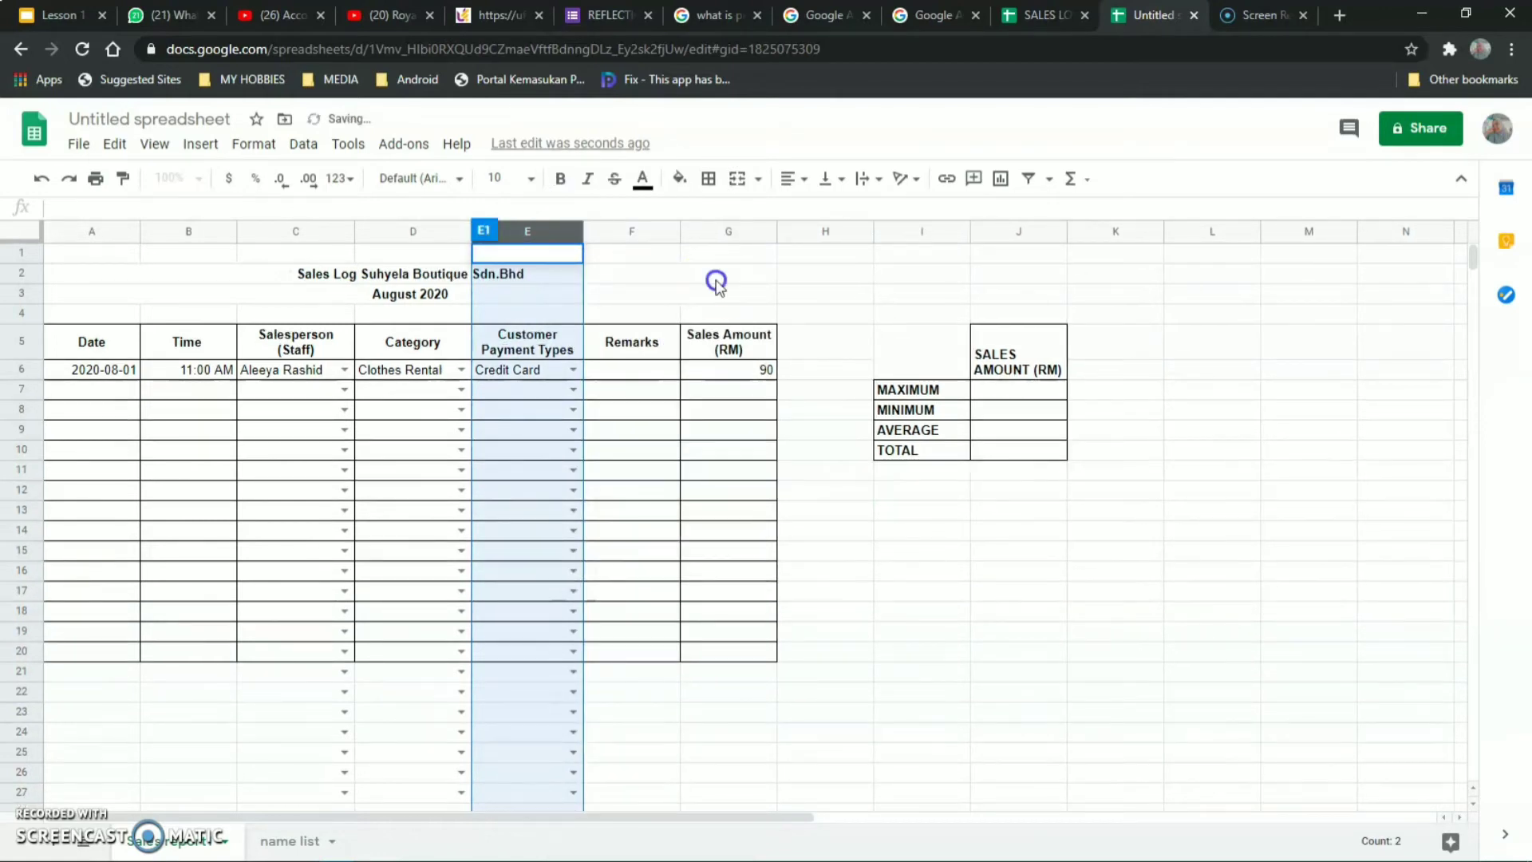
{"action": "left_click", "coordinate": [912, 568]}
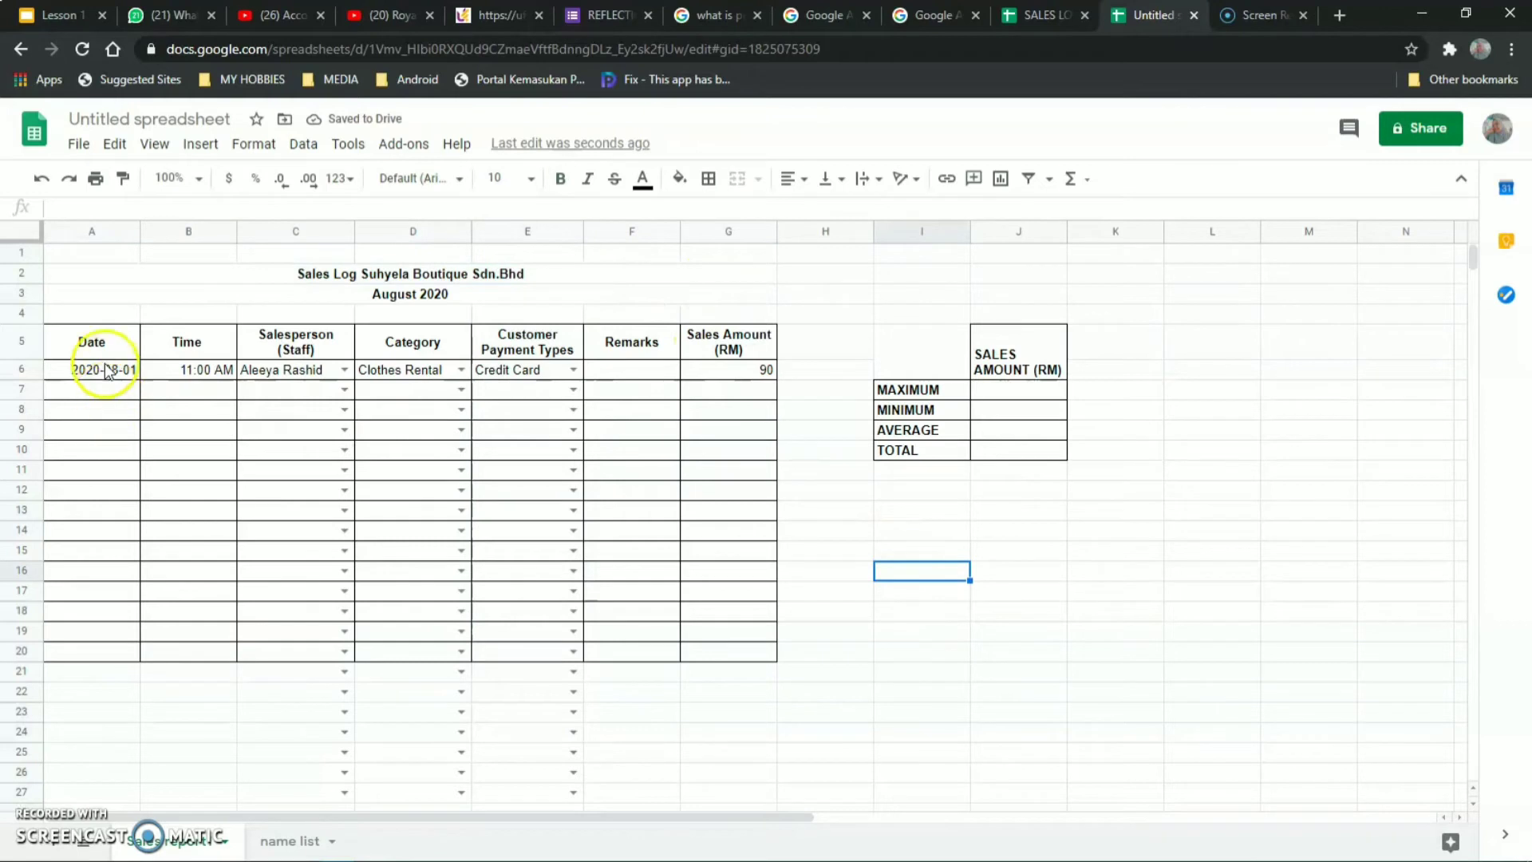
Centre the 11:00 AM time in B6 horizontally.
{"action": "left_click", "coordinate": [168, 369]}
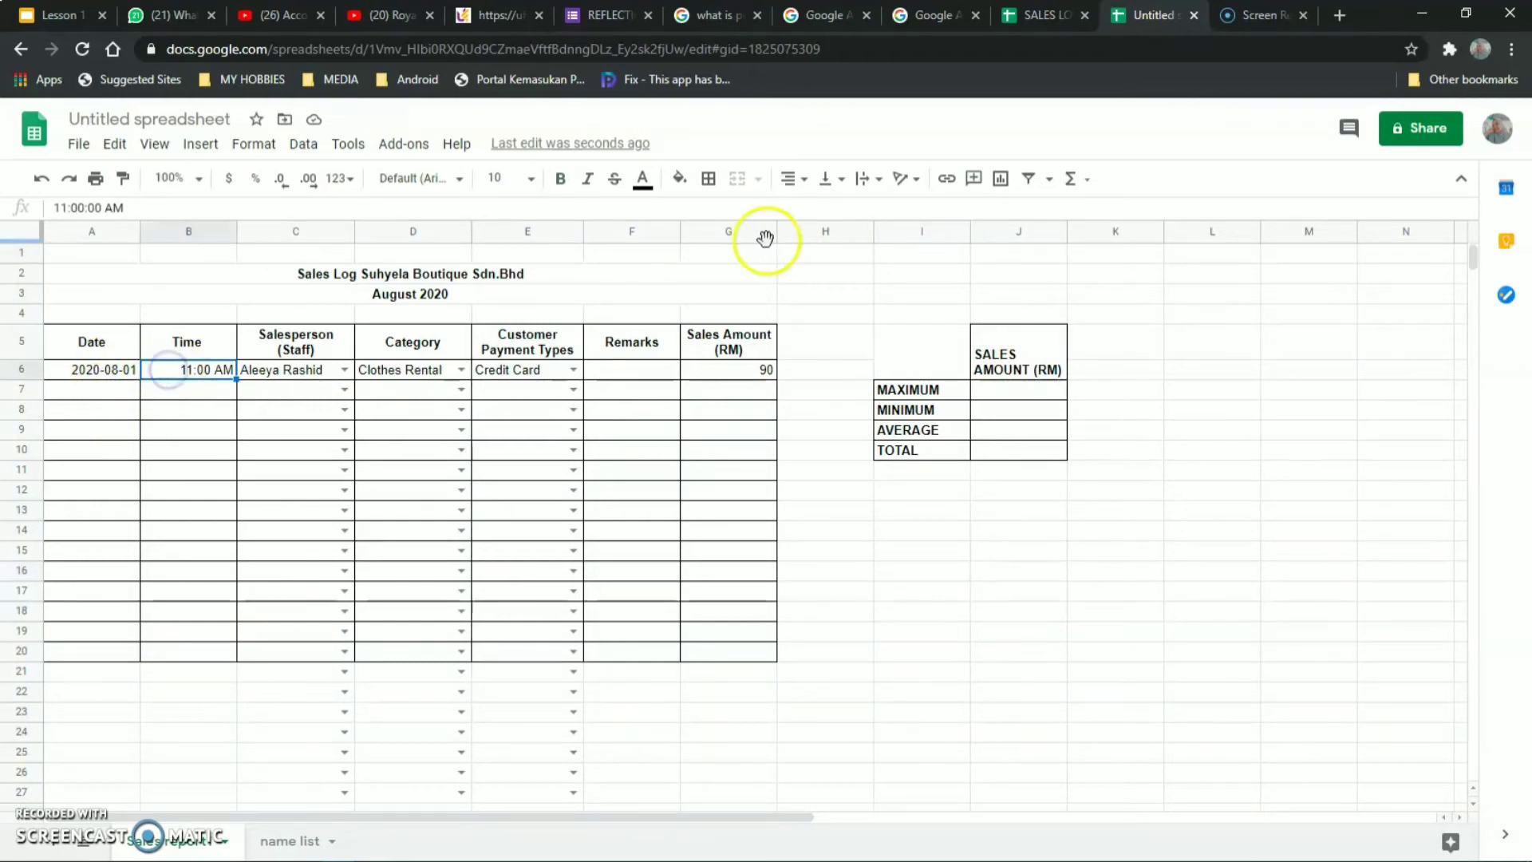
{"action": "left_click", "coordinate": [794, 178]}
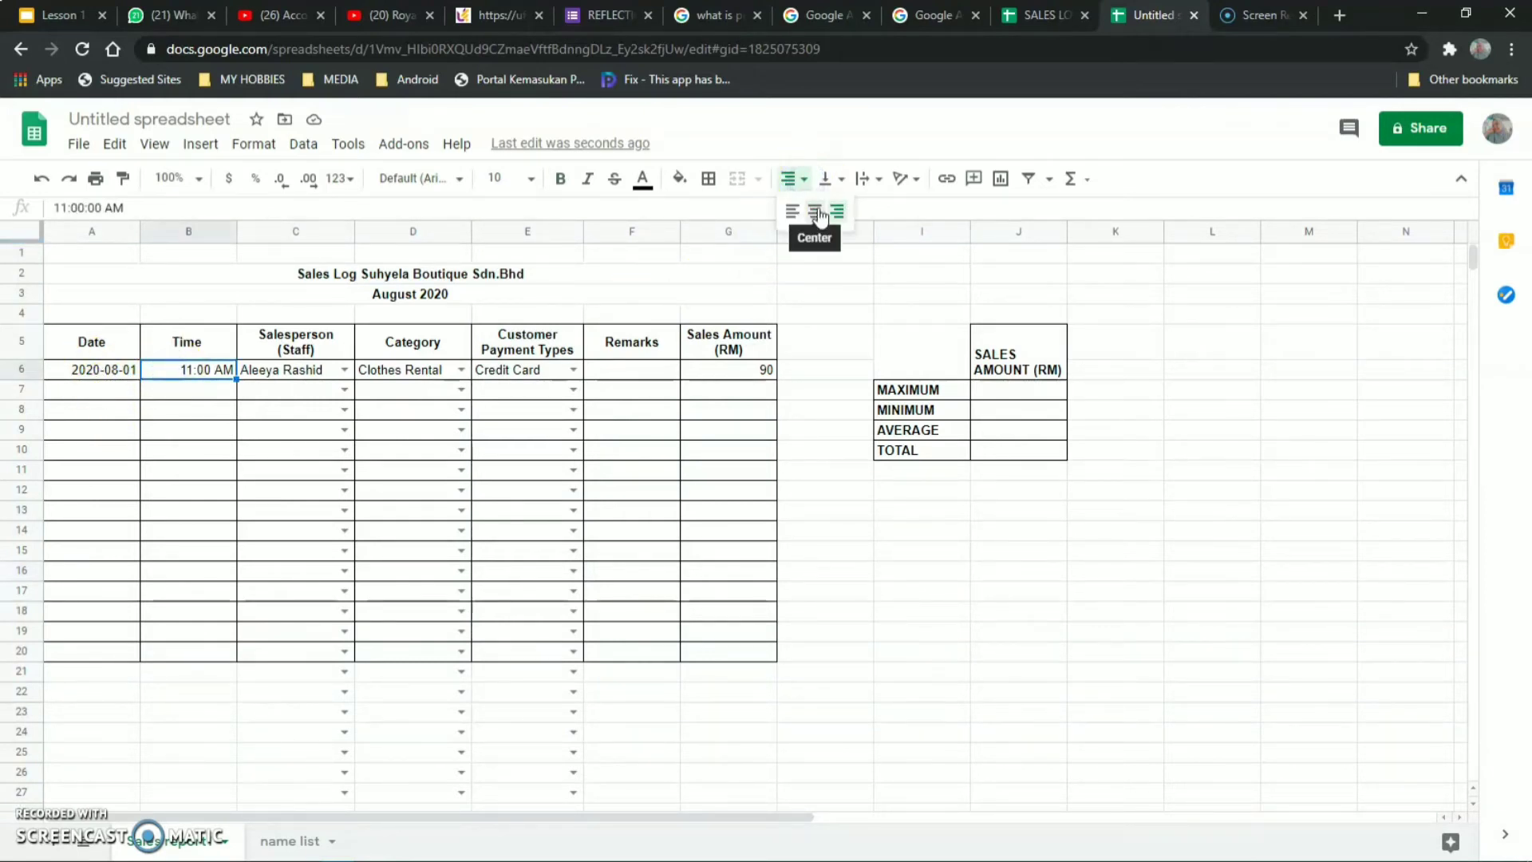
{"action": "left_click", "coordinate": [815, 211]}
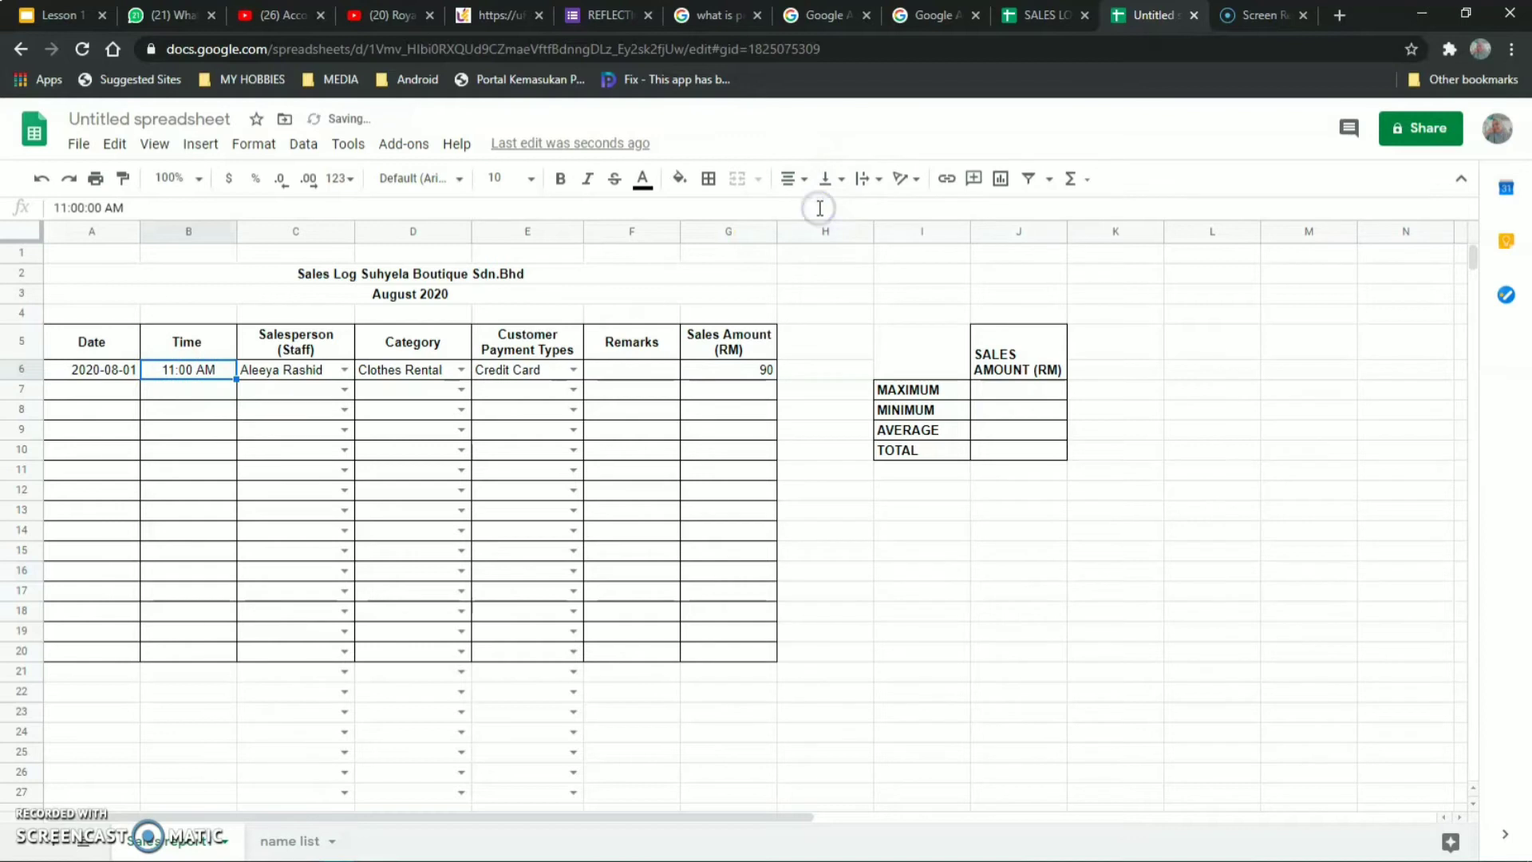
{"action": "left_click", "coordinate": [938, 490]}
{"action": "left_click", "coordinate": [754, 370]}
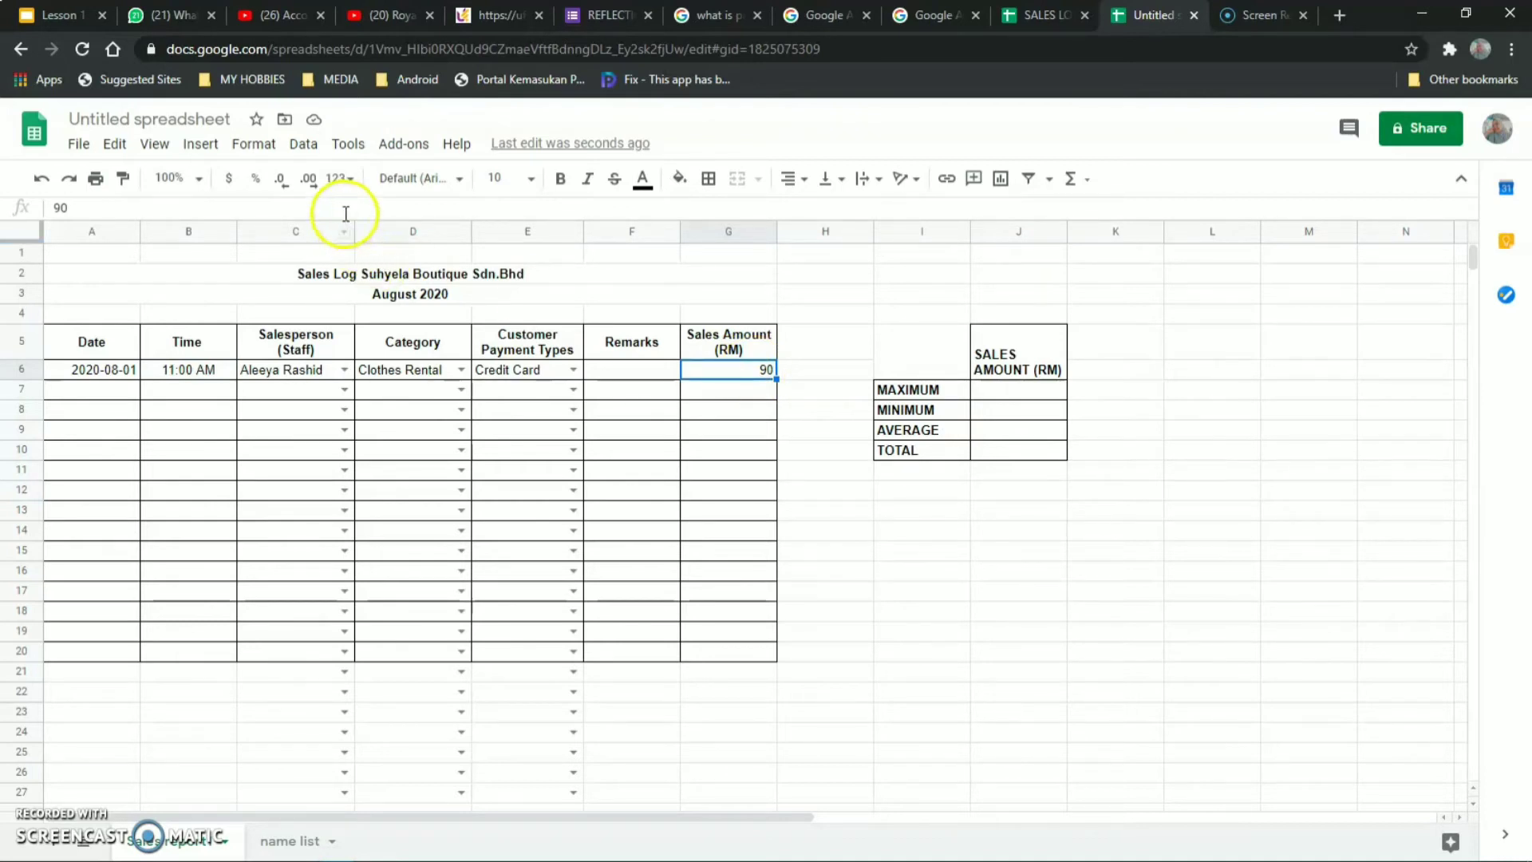
Apply the Number format to G6 so the amount reads 90.00.
{"action": "left_click", "coordinate": [340, 148]}
{"action": "mouse_move", "coordinate": [303, 148]}
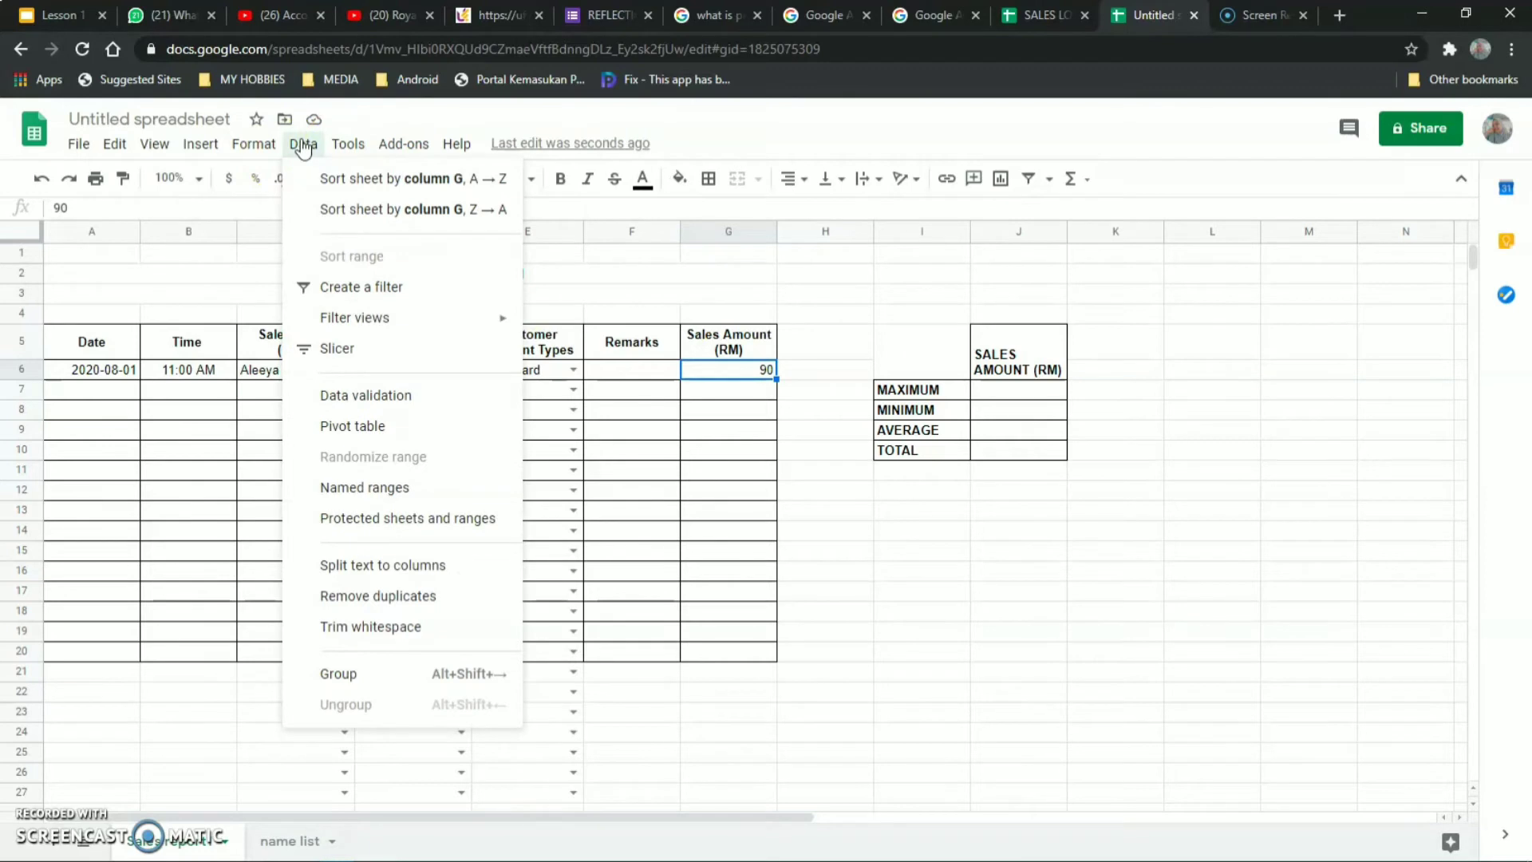
{"action": "left_click", "coordinate": [271, 146]}
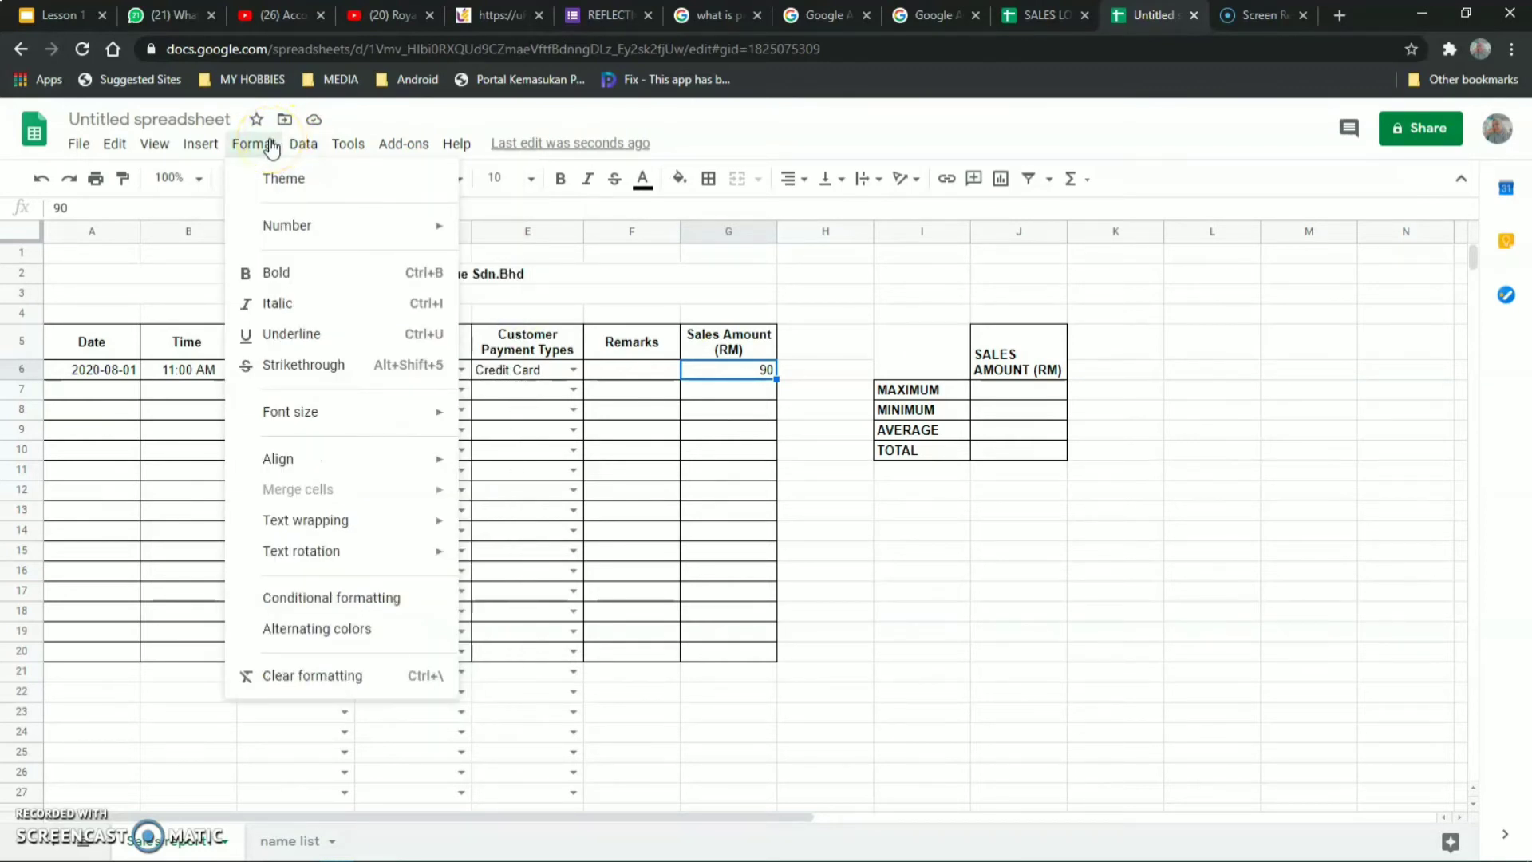
{"action": "left_click", "coordinate": [317, 217]}
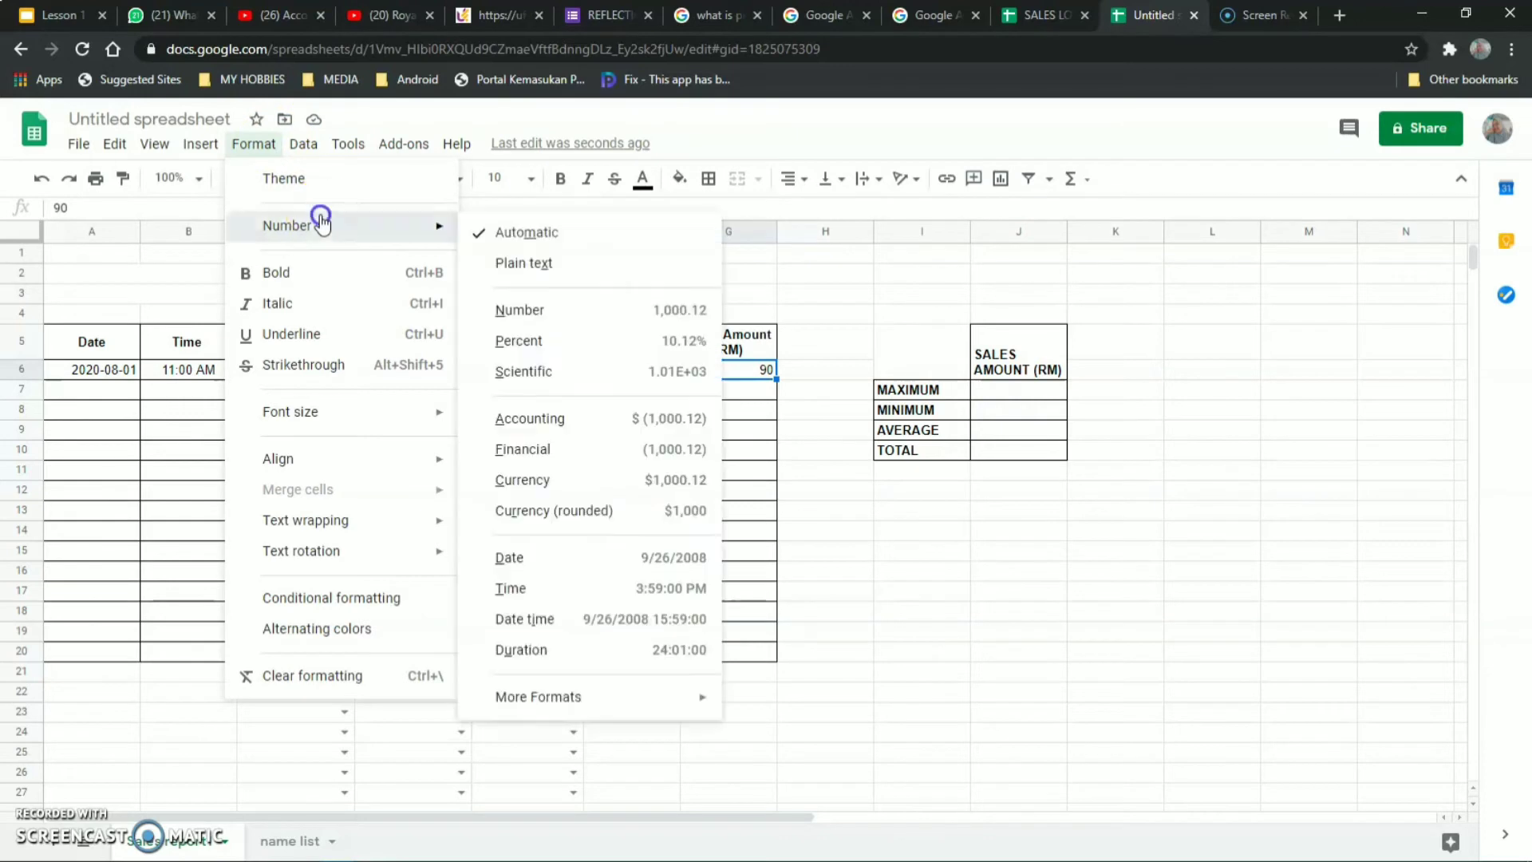
{"action": "left_click", "coordinate": [570, 319]}
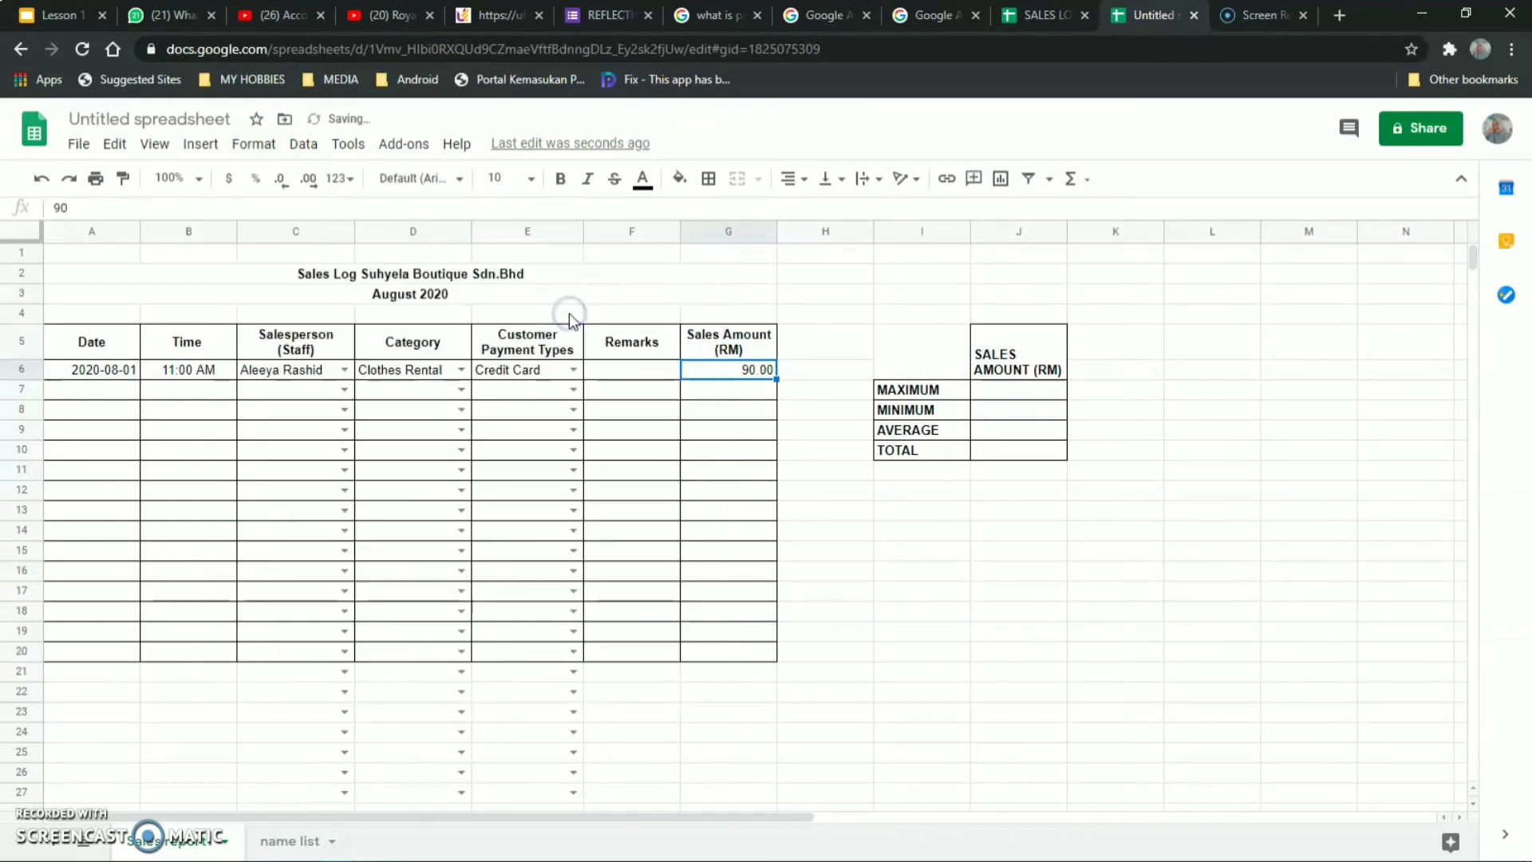
{"action": "left_click", "coordinate": [860, 554]}
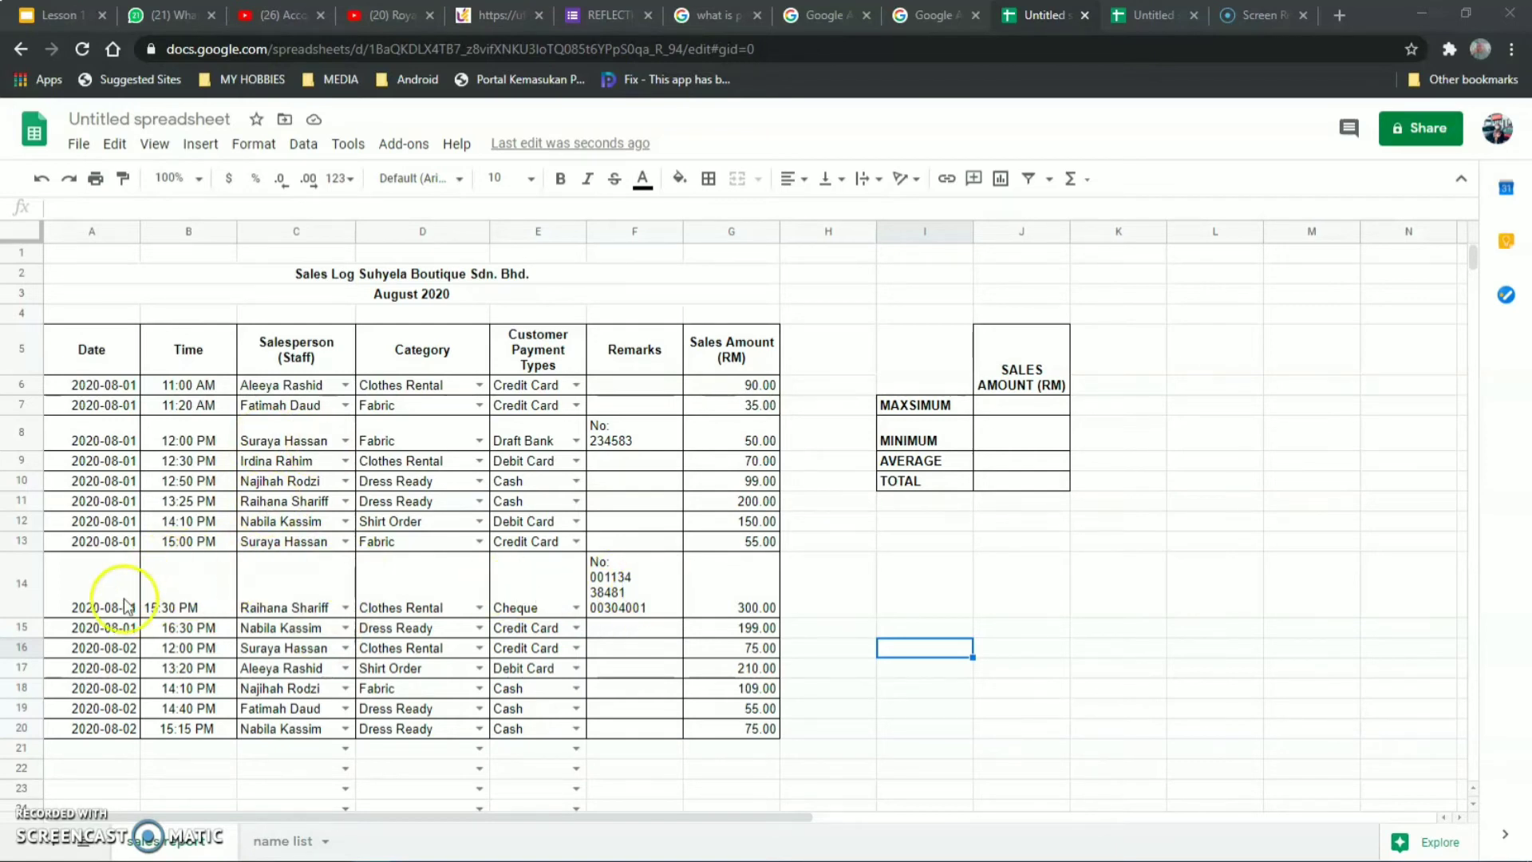
Vertically centre the row 14 entries in A14:G14.
{"action": "left_click", "coordinate": [71, 582]}
{"action": "left_click_drag", "start_coordinate": [72, 582], "coordinate": [730, 584]}
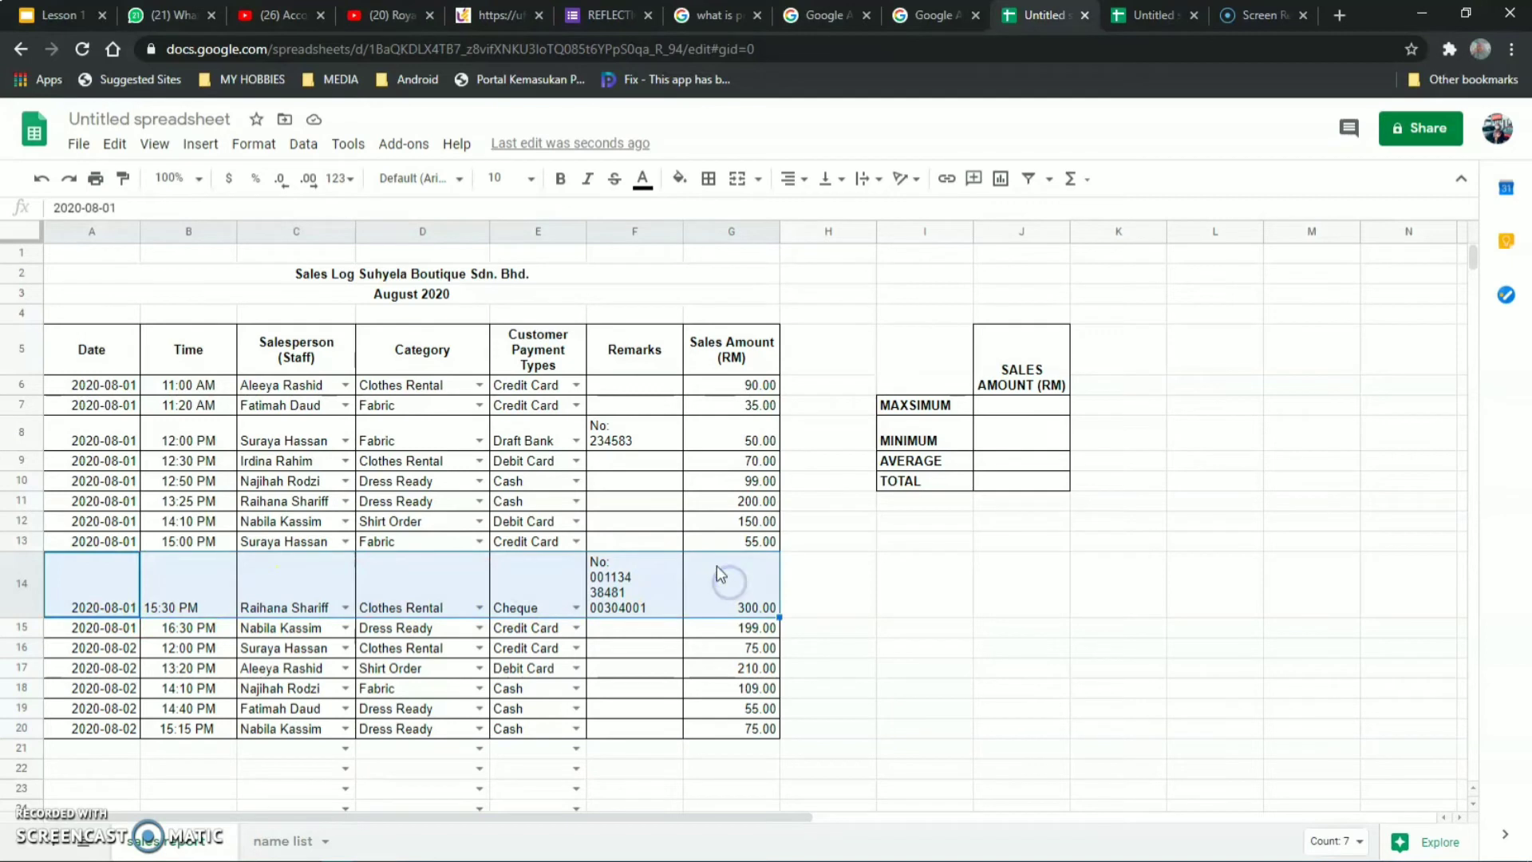
{"action": "left_click", "coordinate": [839, 184]}
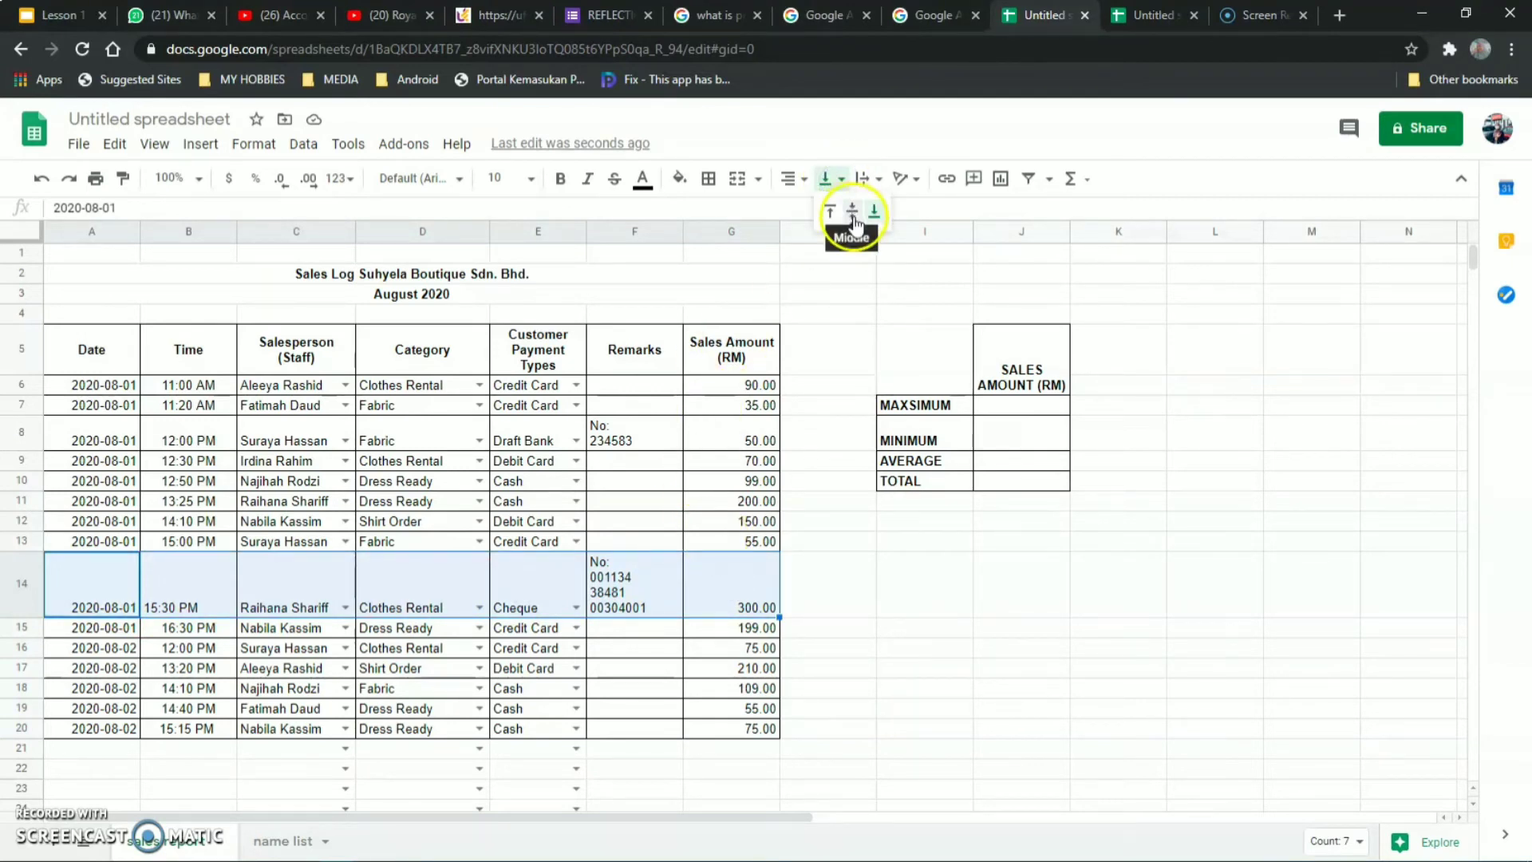
{"action": "left_click", "coordinate": [853, 217]}
{"action": "left_click", "coordinate": [866, 654]}
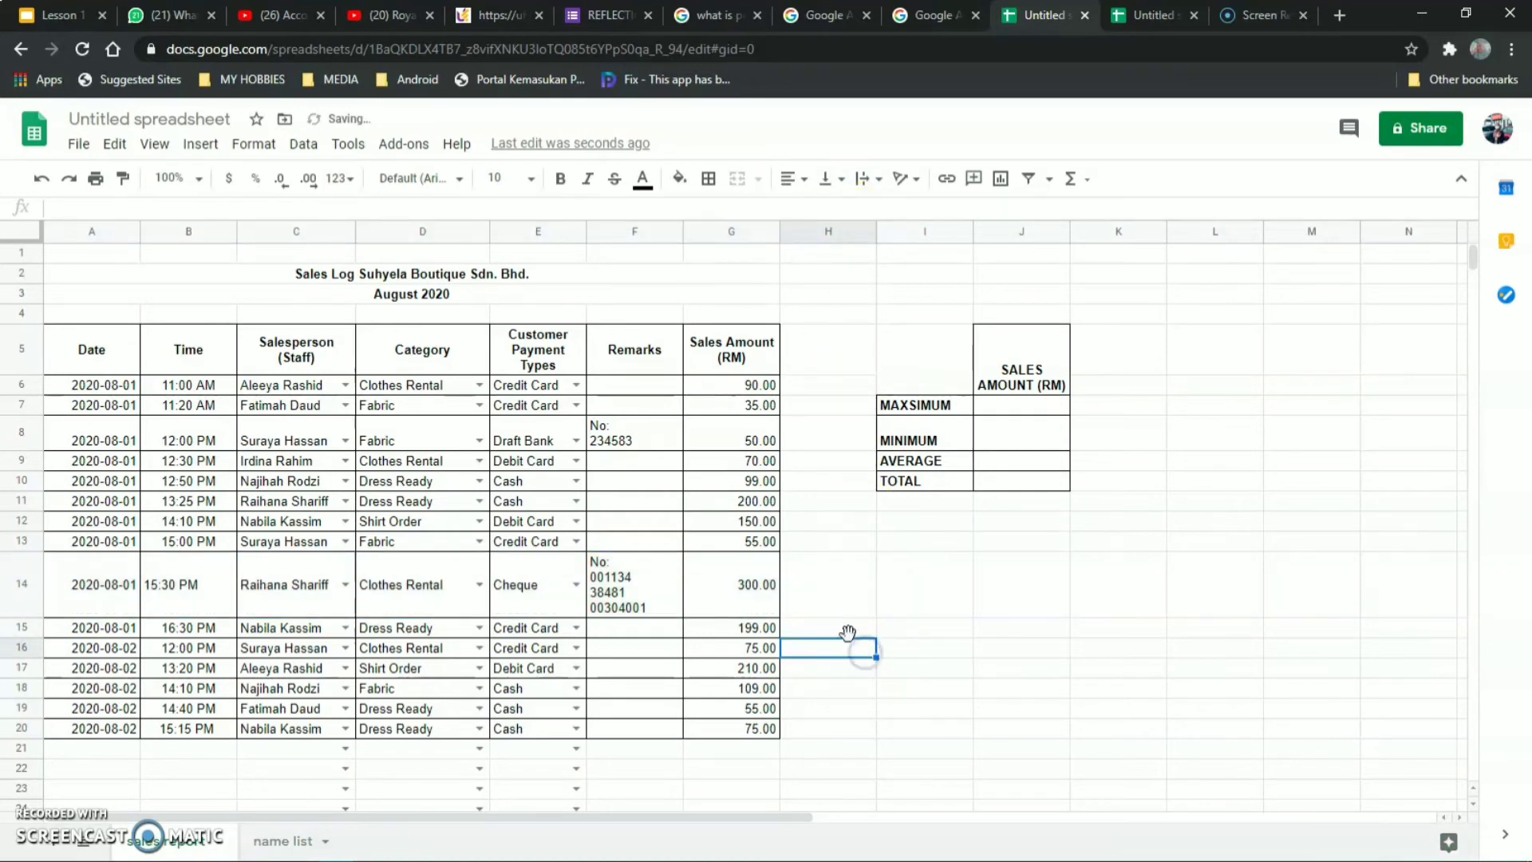
Horizontally centre the Sales Amount values in G6:G21.
{"action": "left_click", "coordinate": [725, 388]}
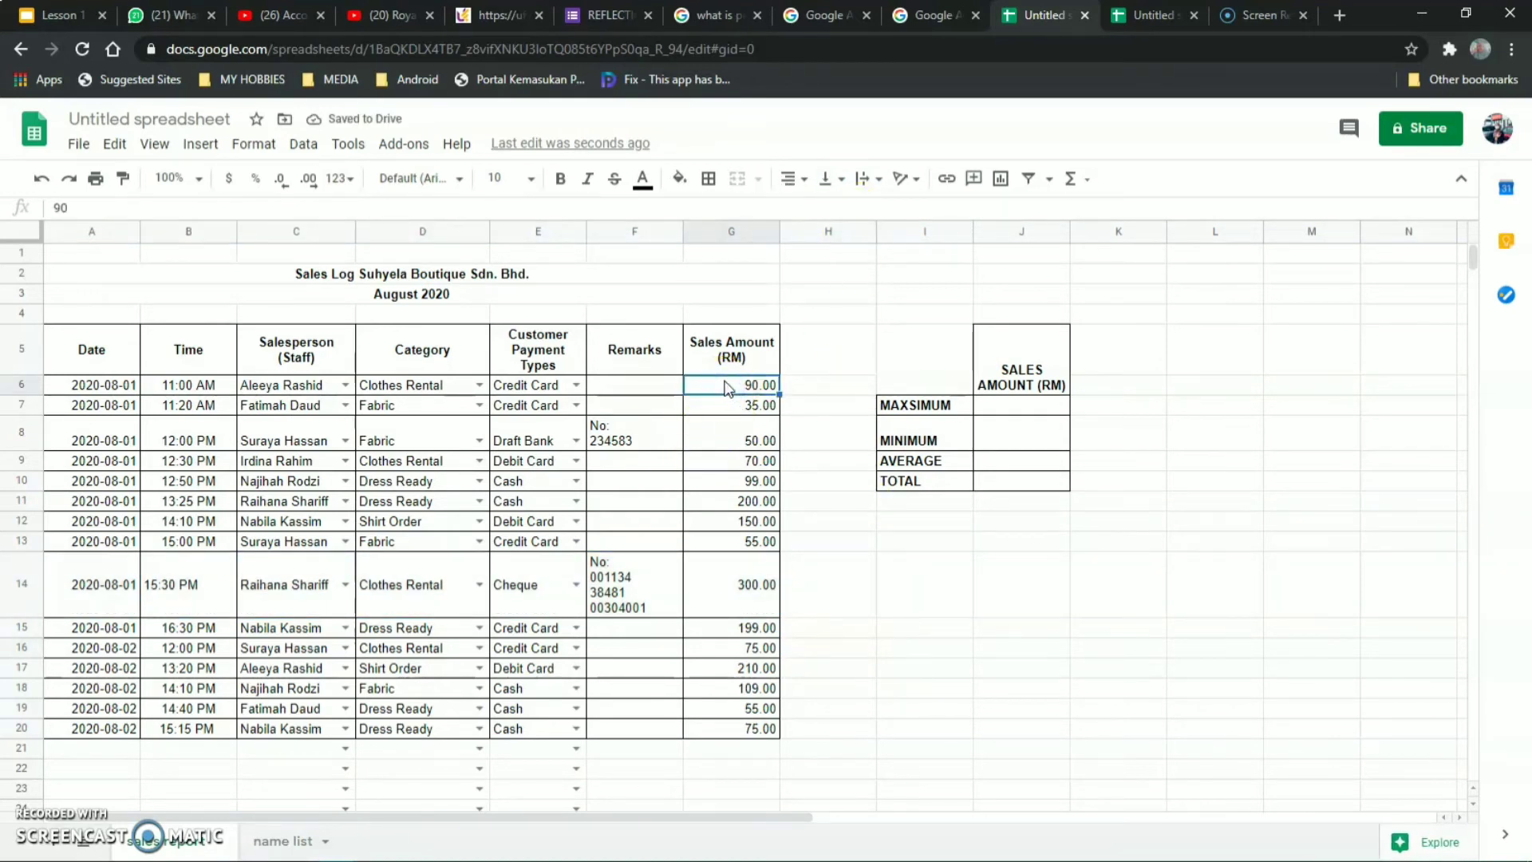
{"action": "left_click_drag", "start_coordinate": [724, 387], "coordinate": [758, 737]}
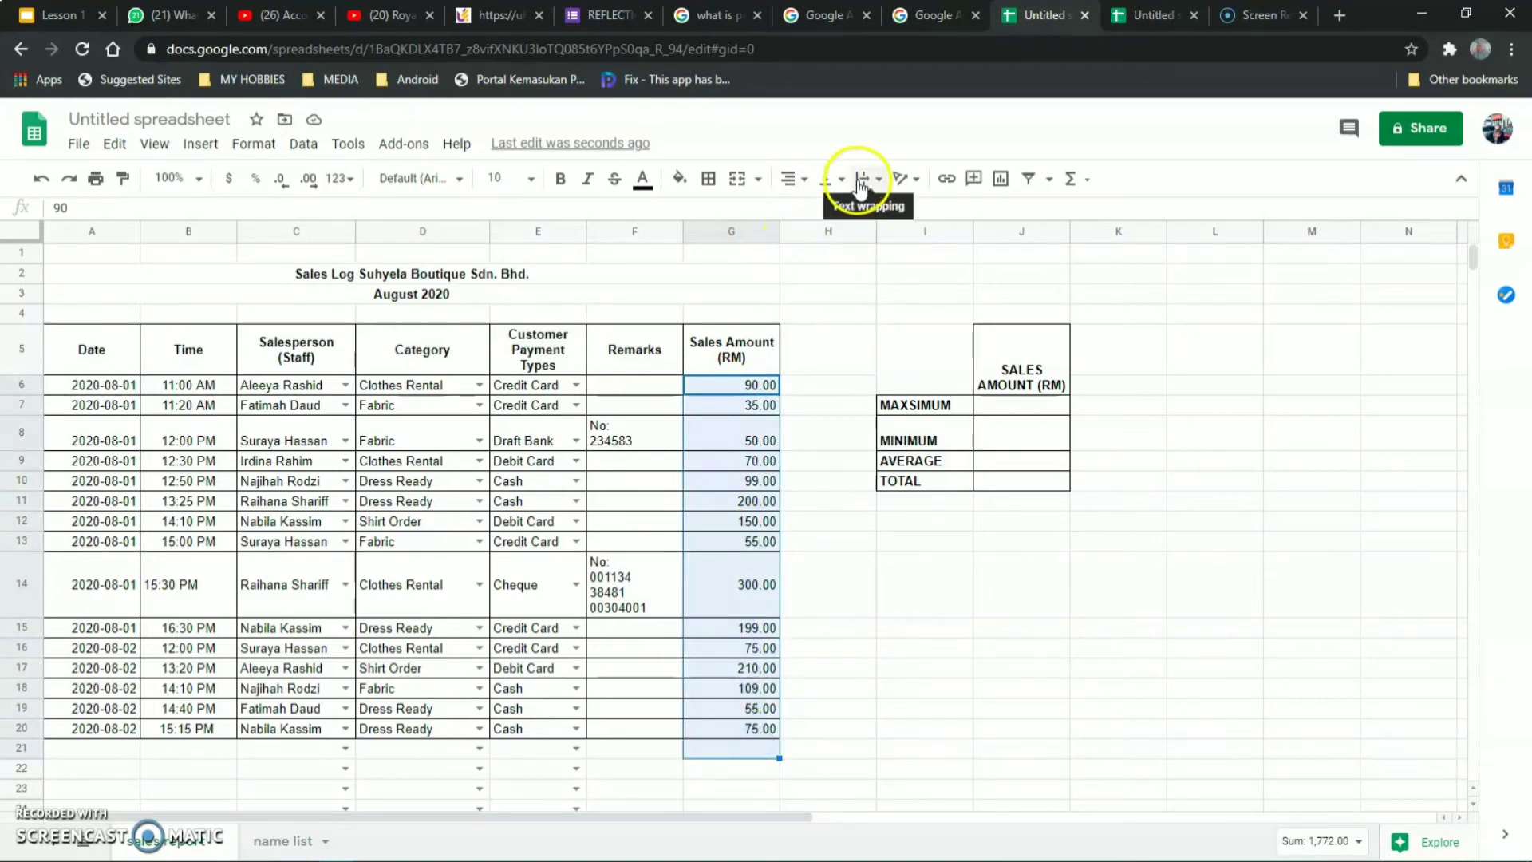
{"action": "left_click", "coordinate": [794, 178]}
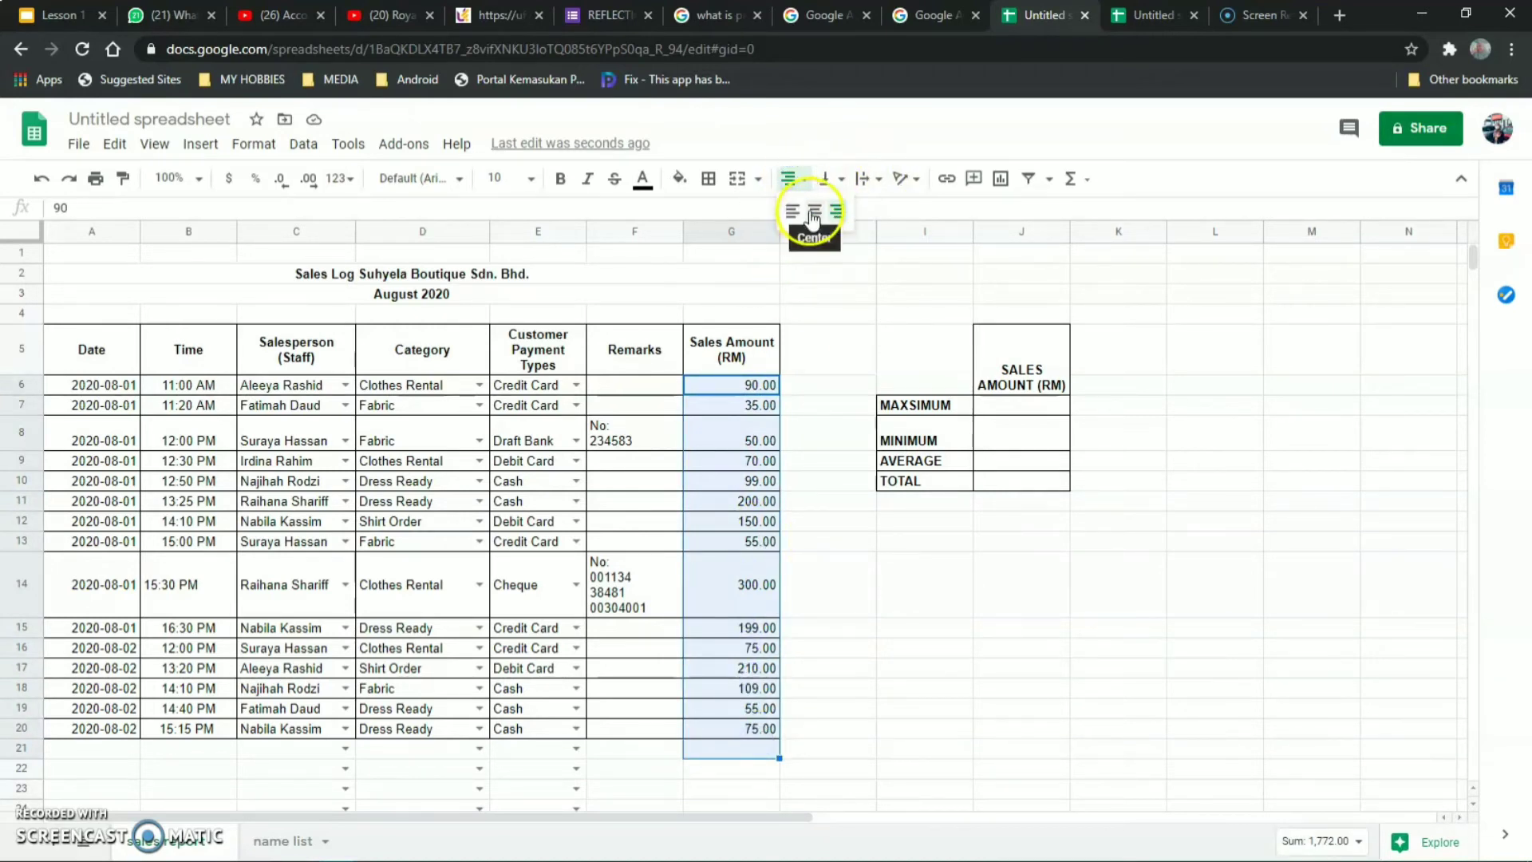
{"action": "left_click", "coordinate": [812, 213]}
{"action": "left_click", "coordinate": [859, 576]}
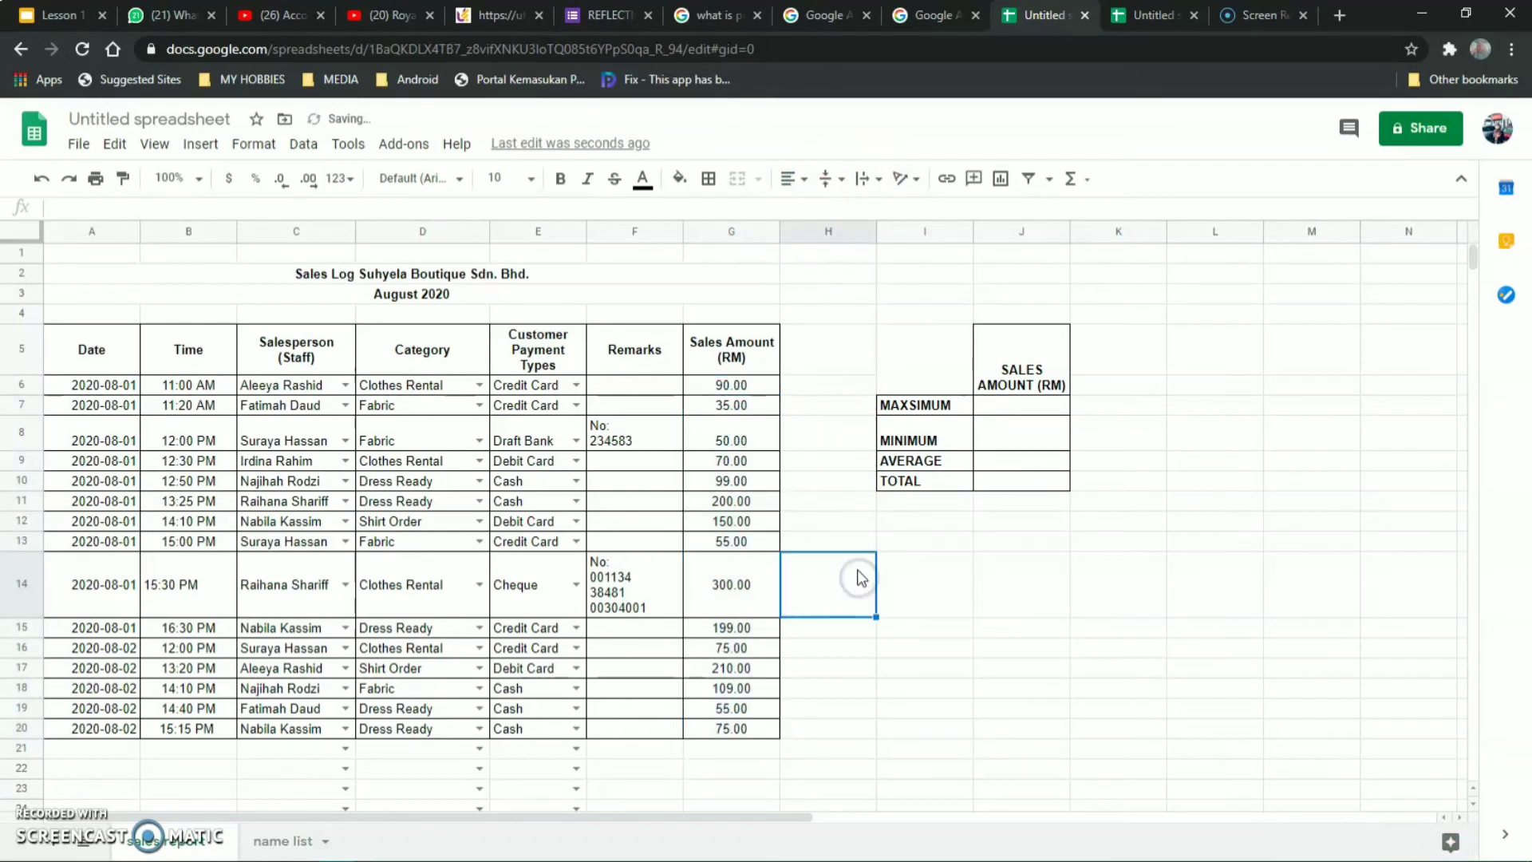
{"action": "left_click", "coordinate": [976, 577]}
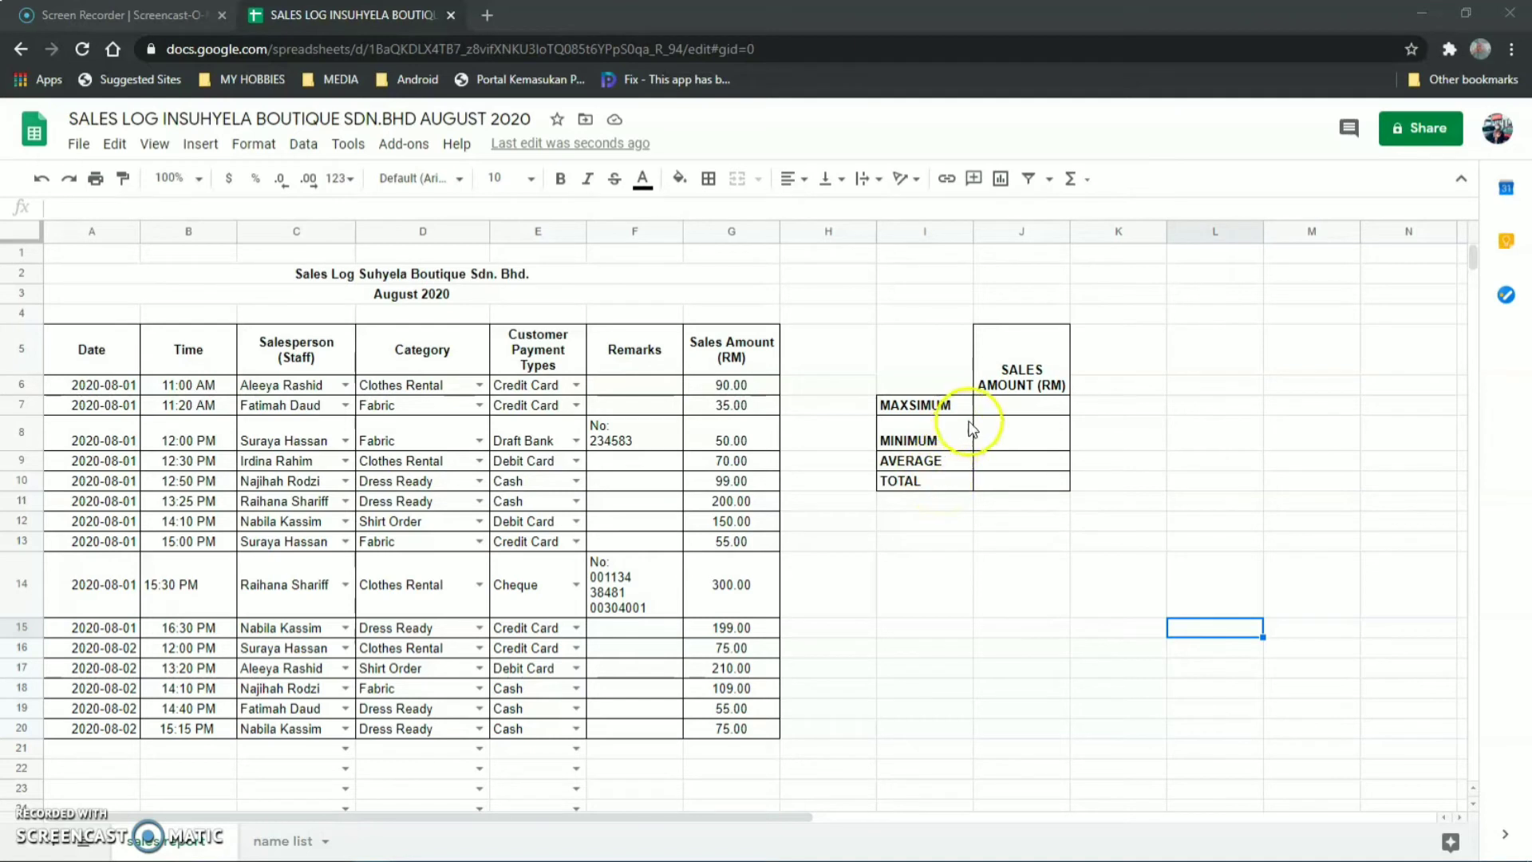
Enter =MAX(G6:G20) in J7 and =MIN(G6:G20) in J8.
{"action": "left_click", "coordinate": [1022, 407]}
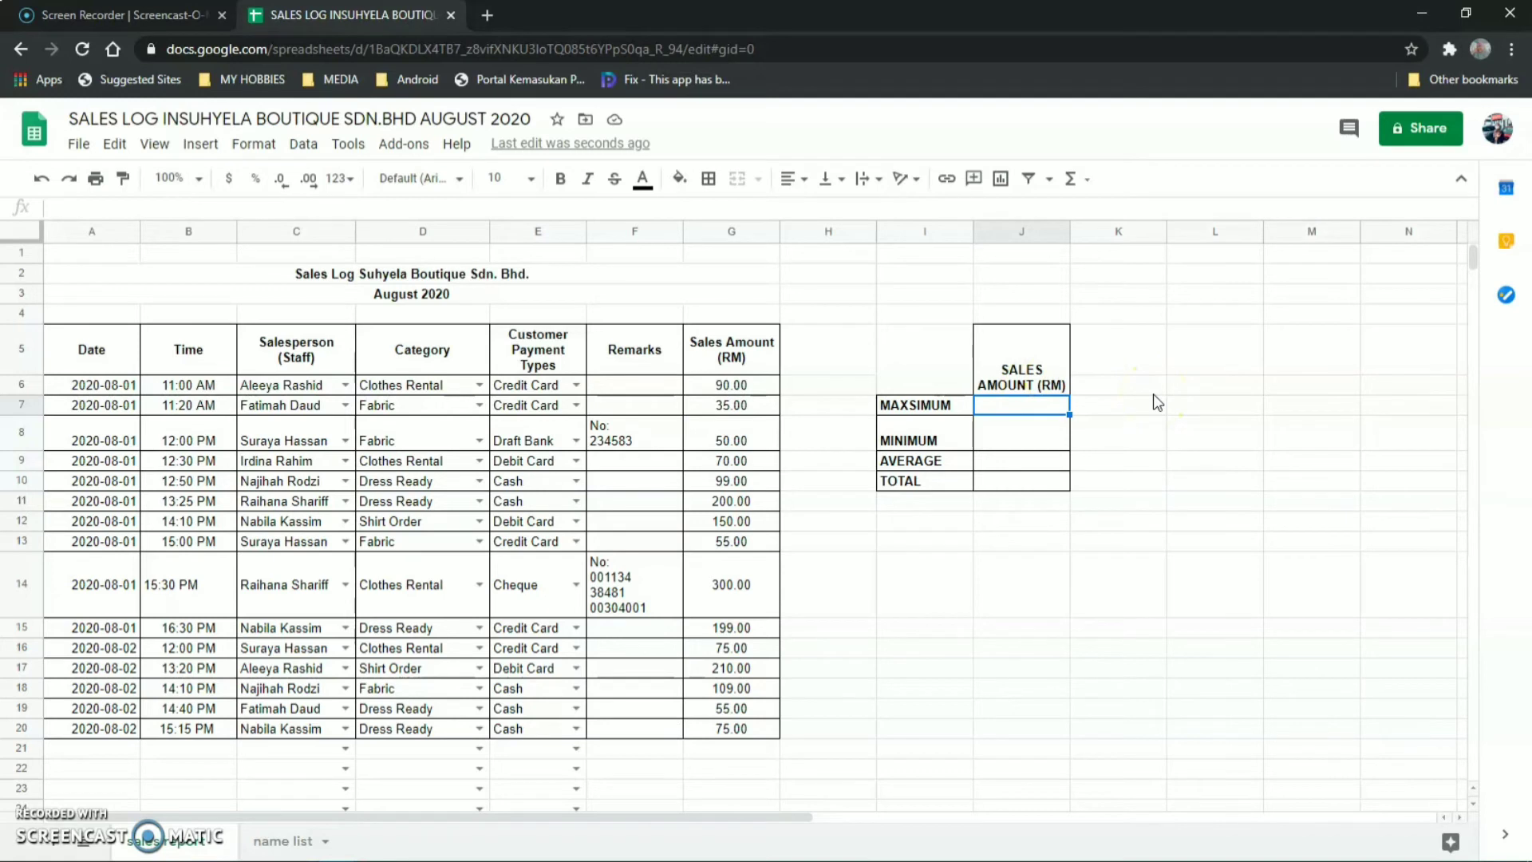
{"action": "type", "text": "="}
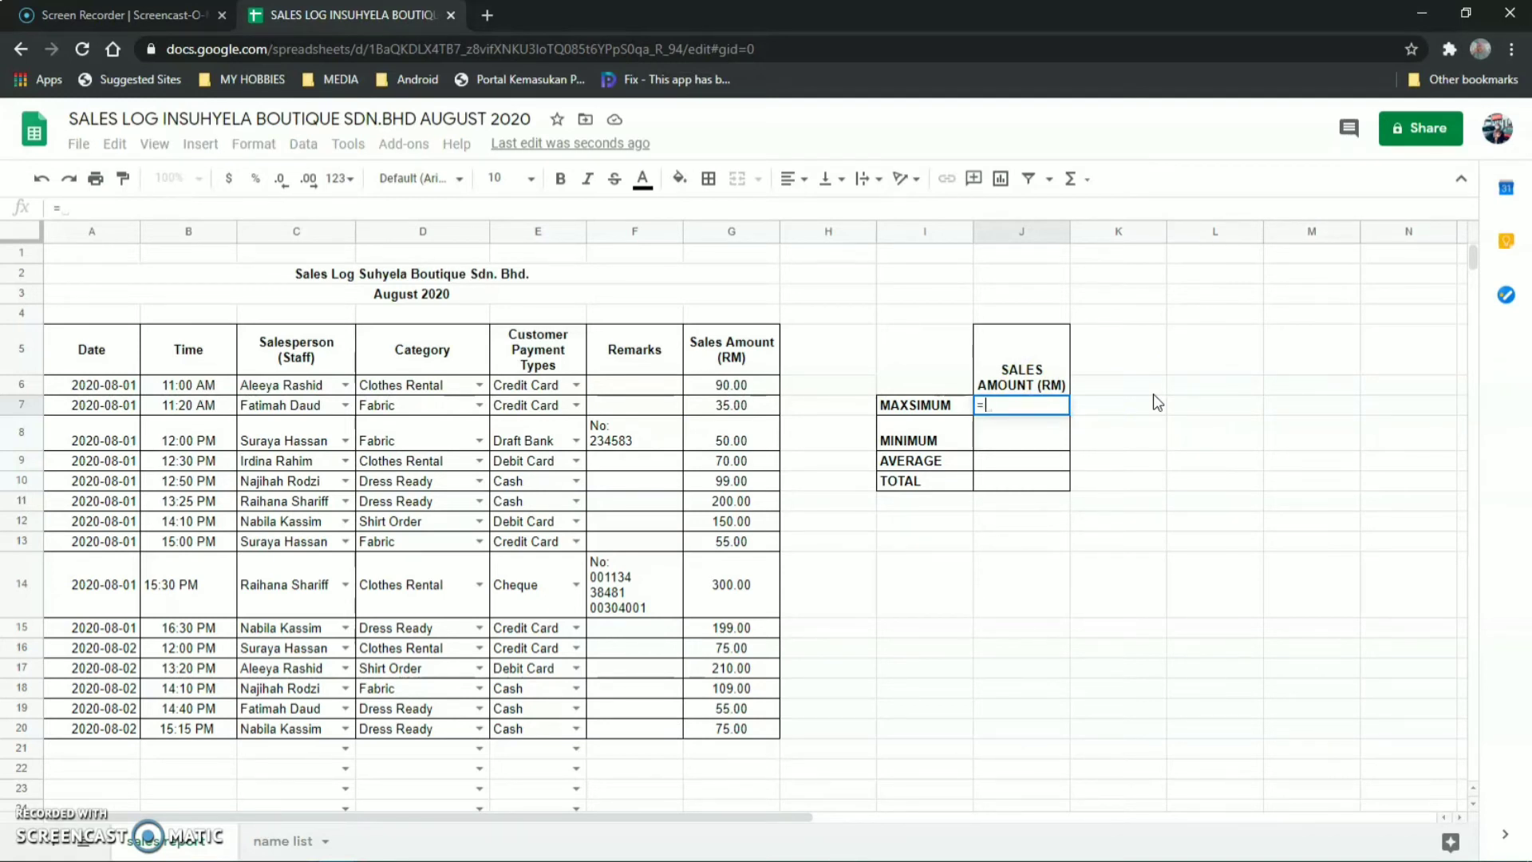
{"action": "type", "text": "MA"}
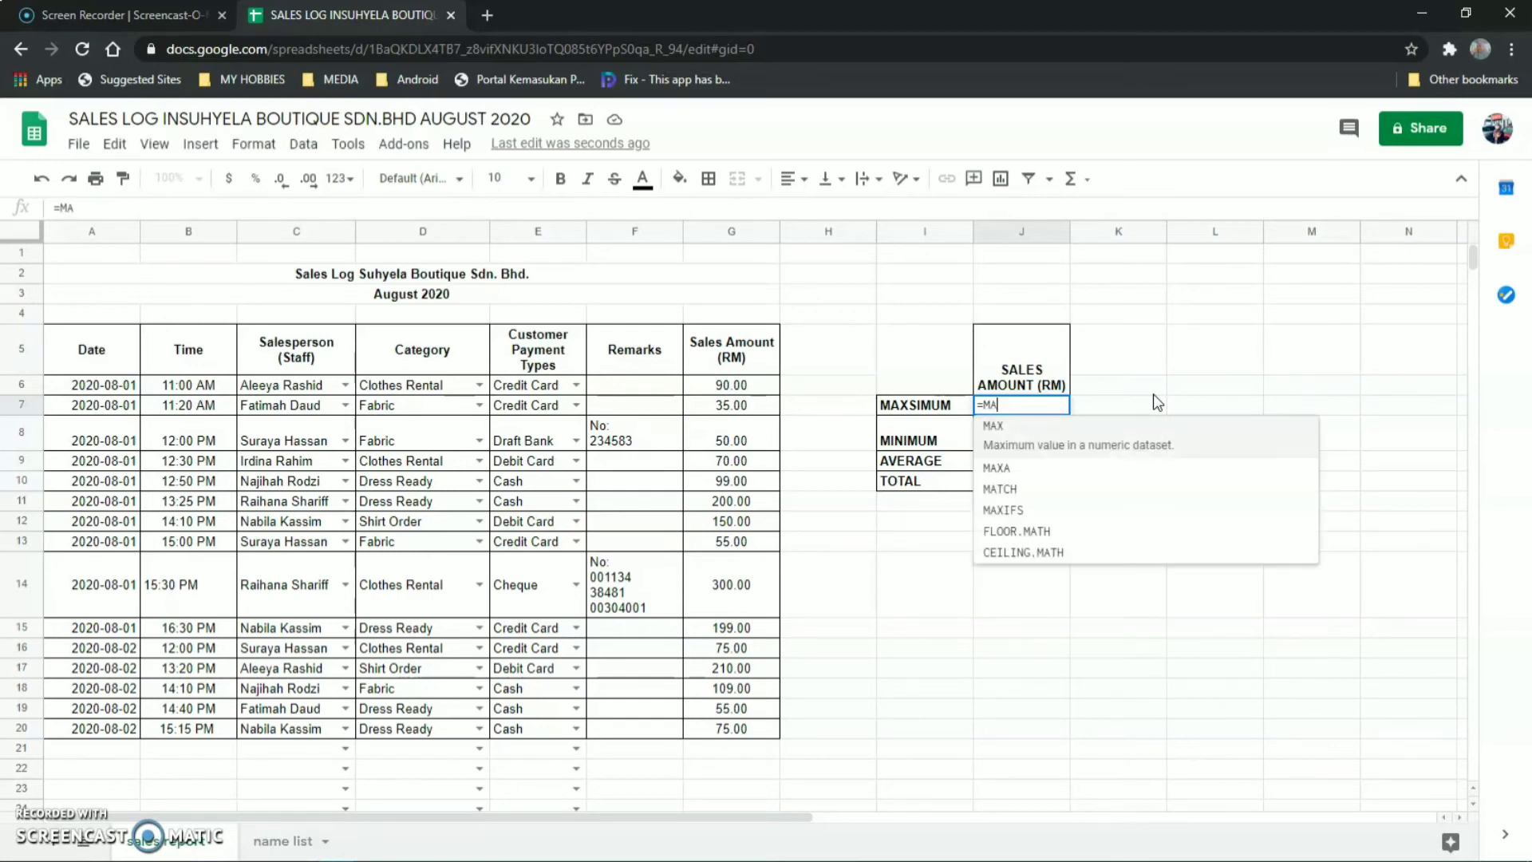
{"action": "type", "text": "X"}
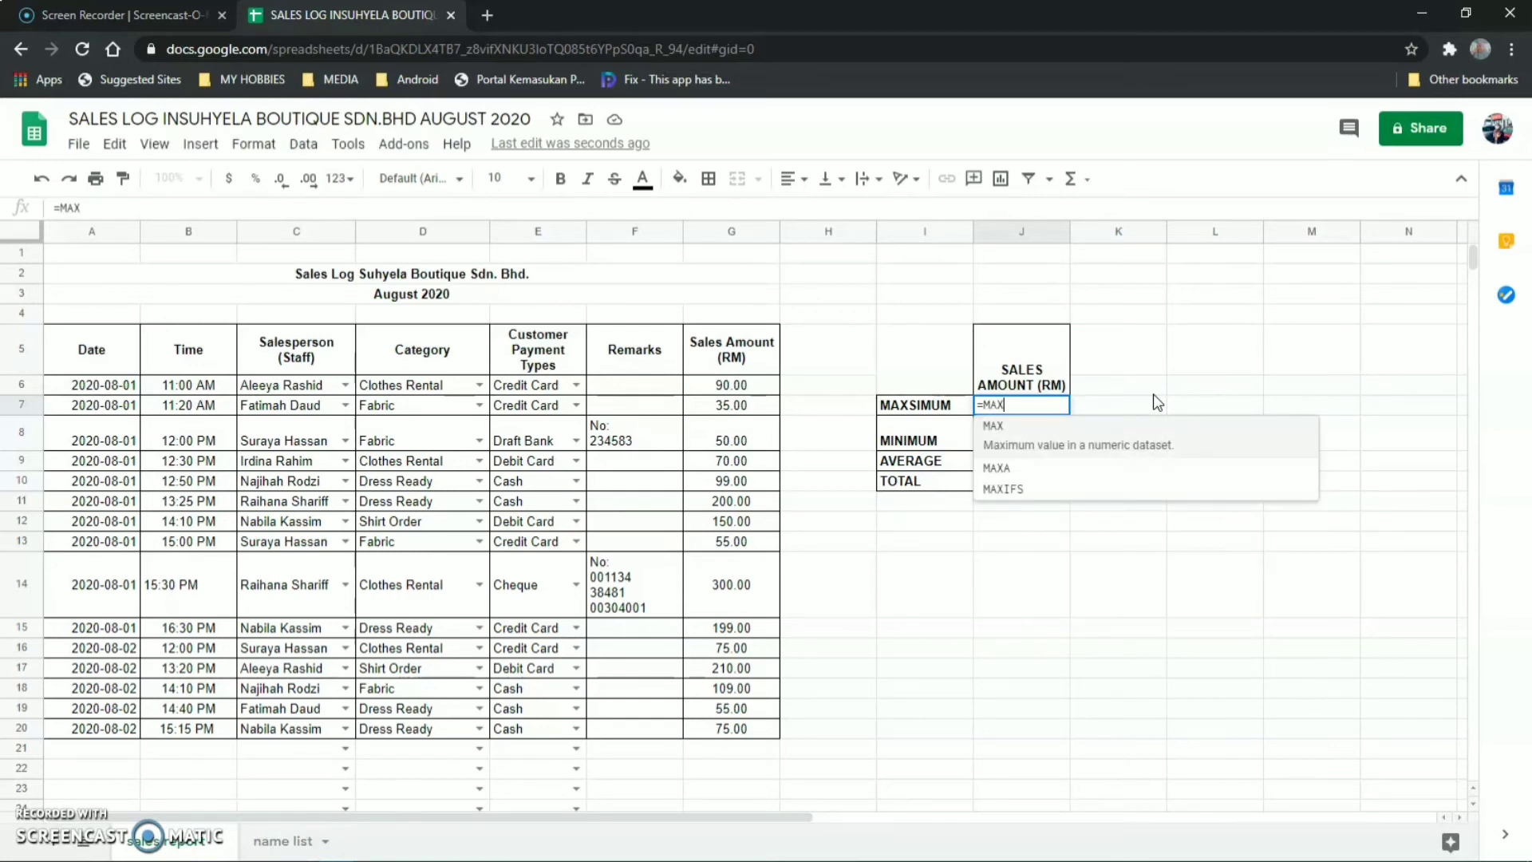
{"action": "type", "text": "("}
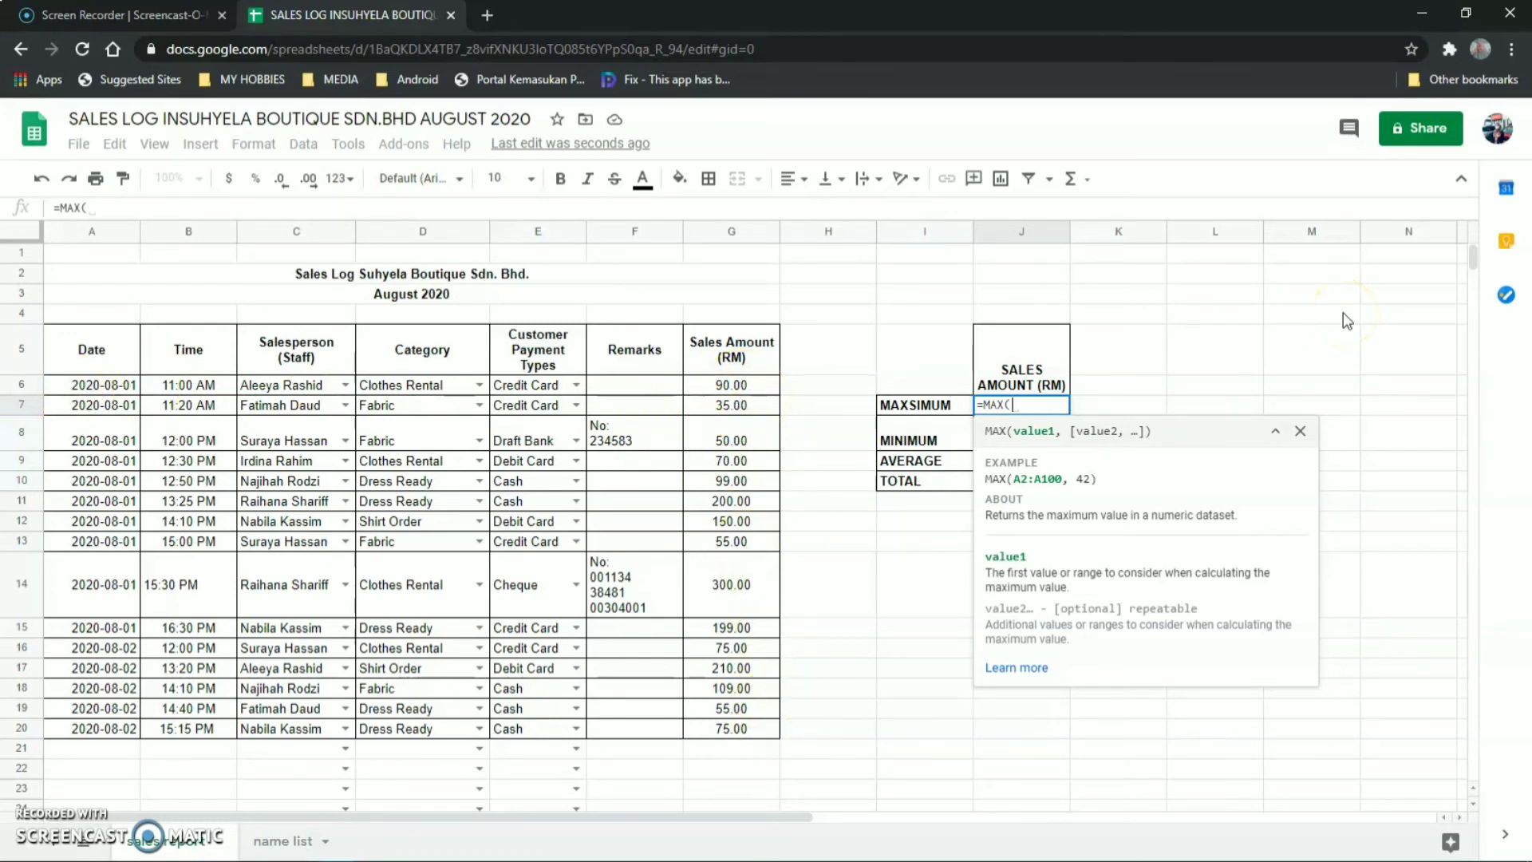
{"action": "type", "text": "G6:"}
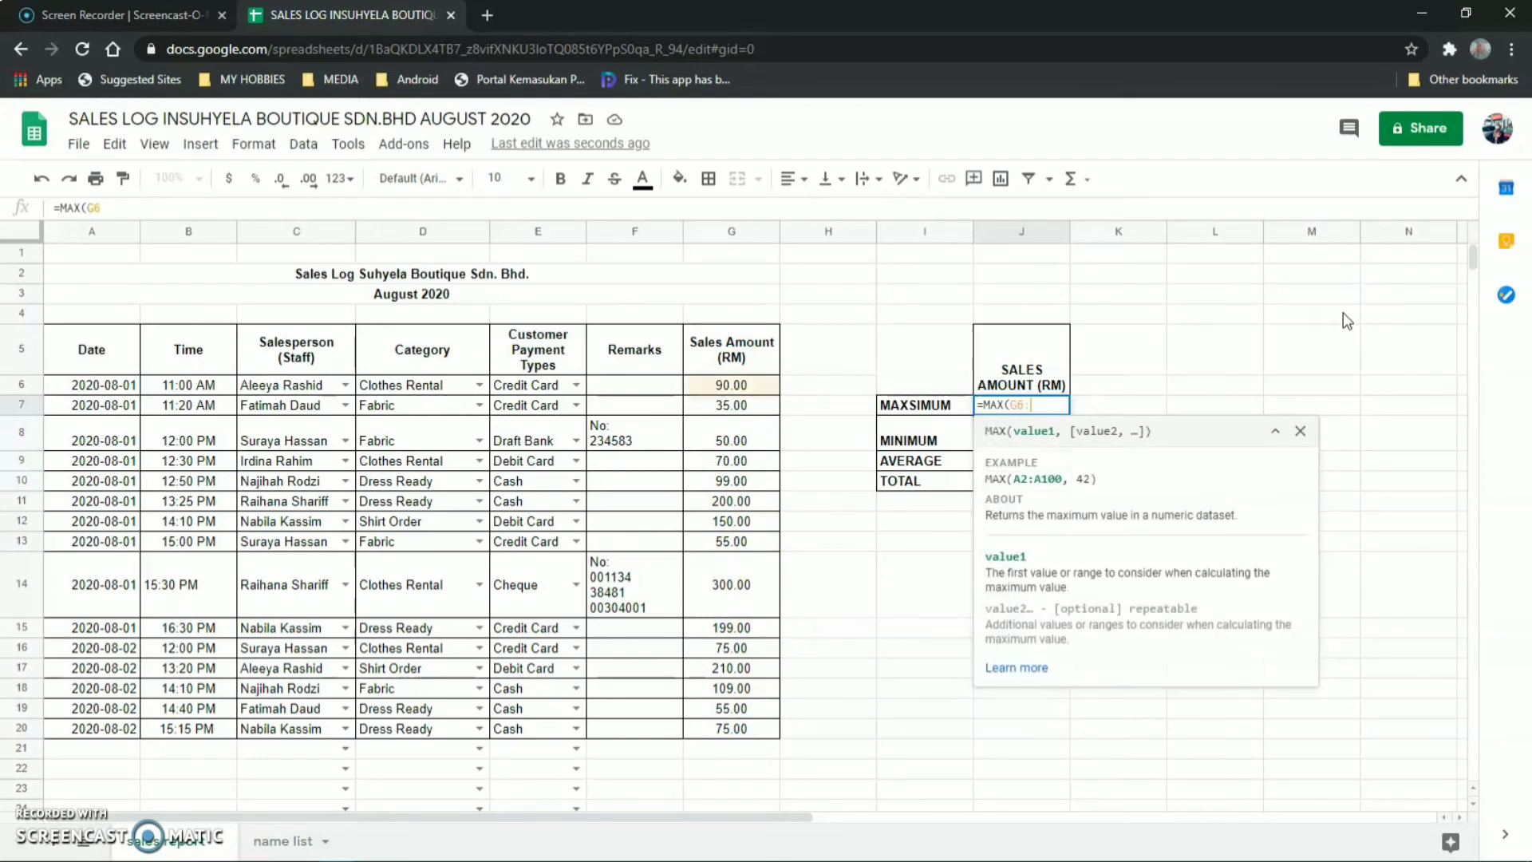
{"action": "type", "text": "G2"}
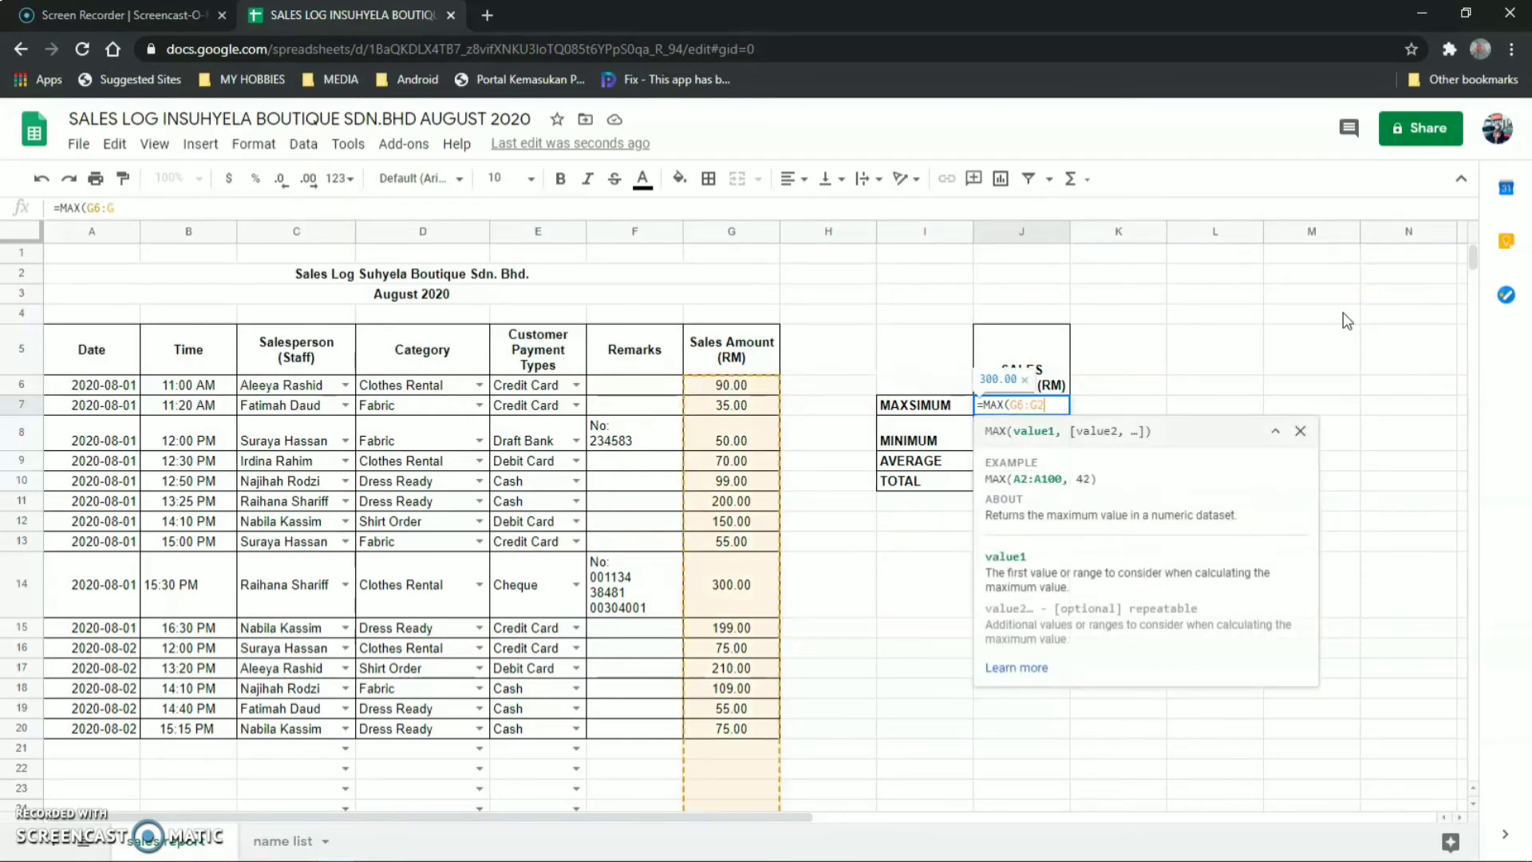
{"action": "type", "text": "0)"}
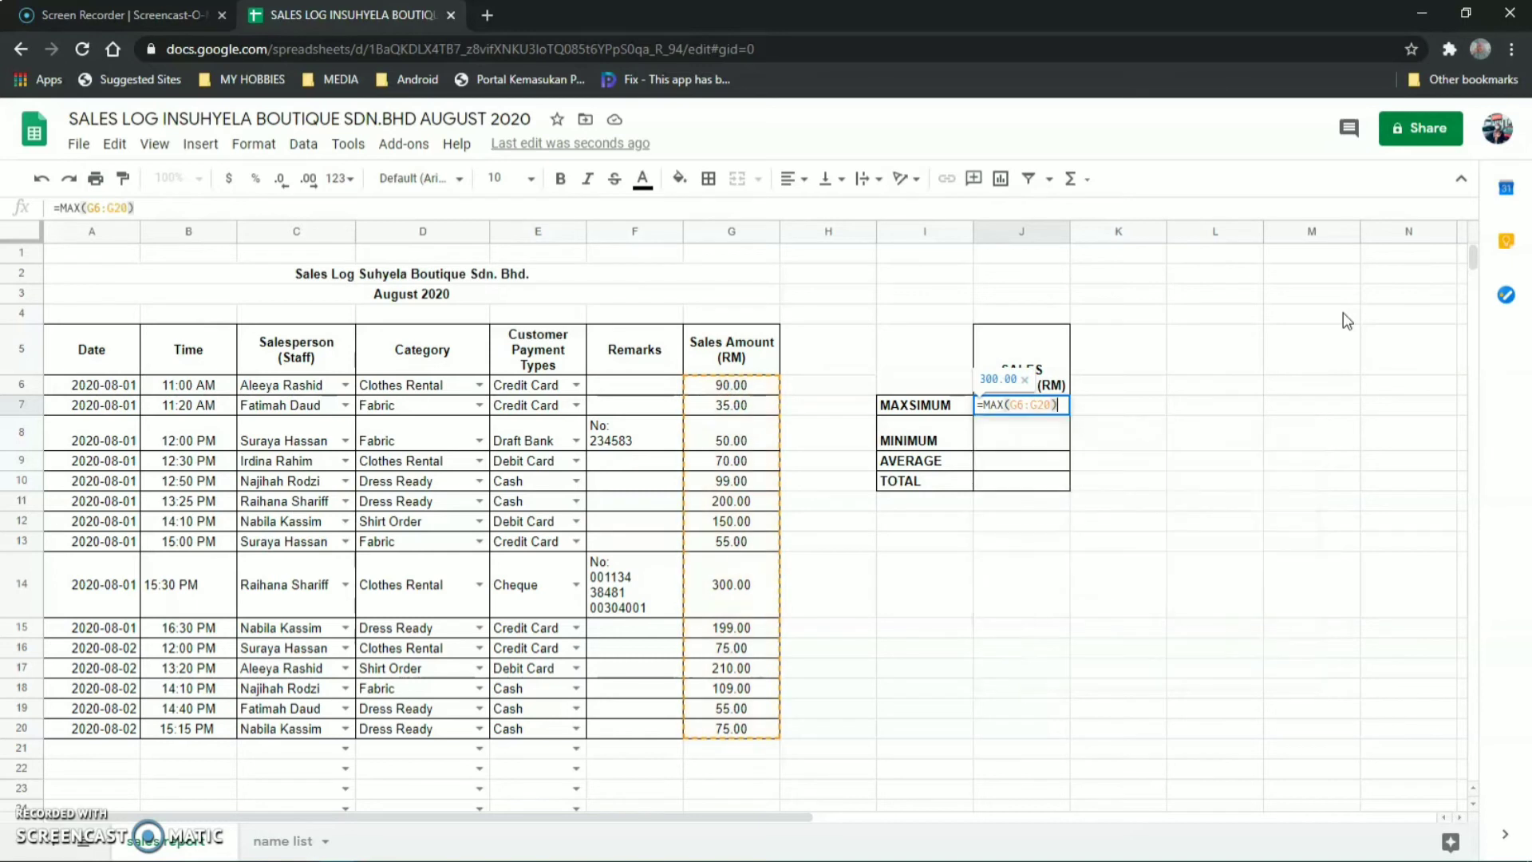
{"action": "key", "text": "Return"}
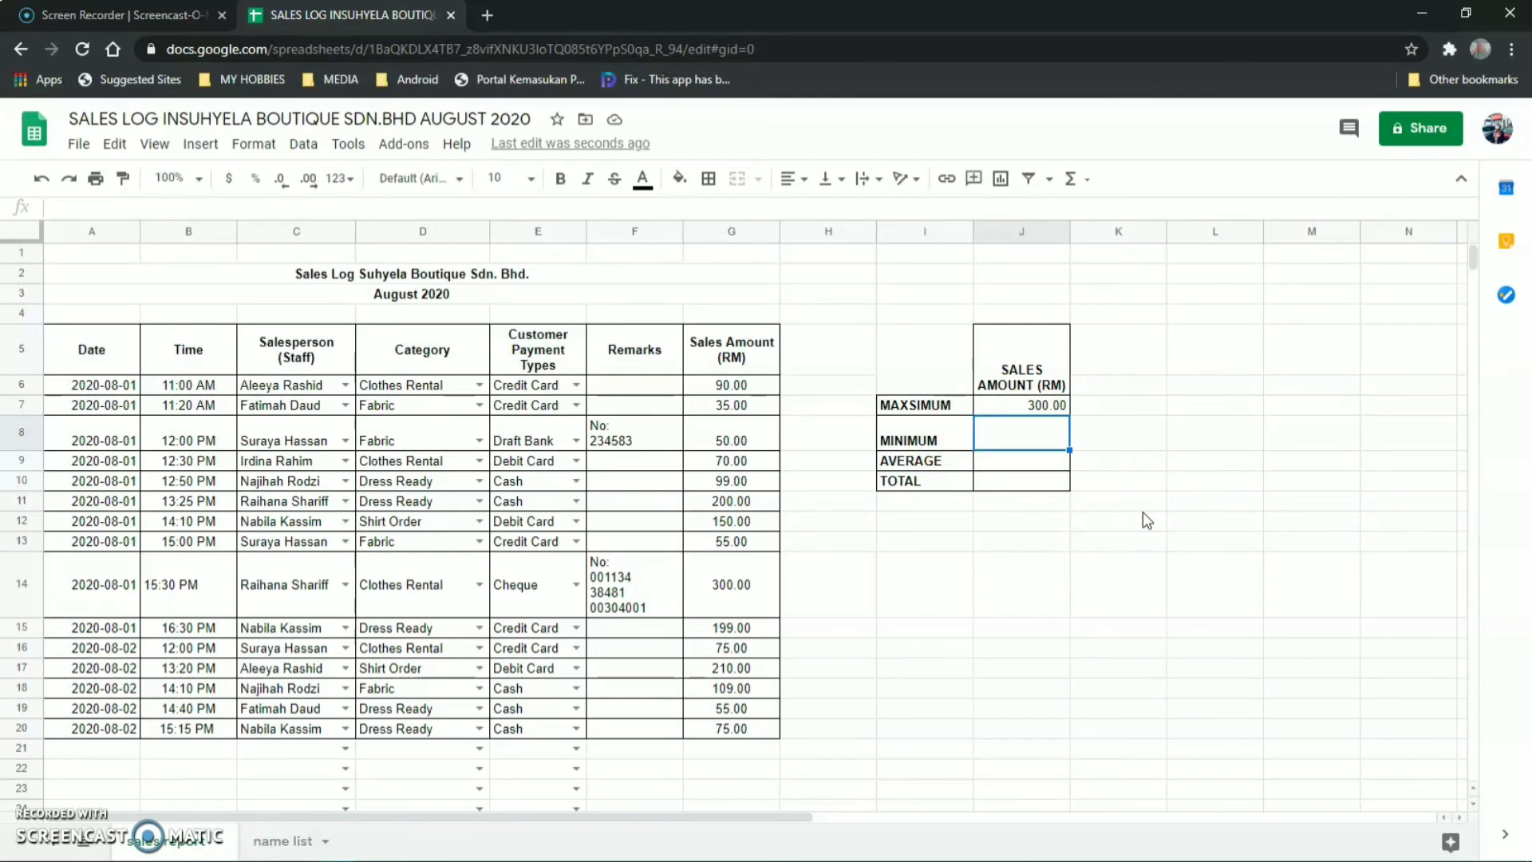
{"action": "type", "text": "="}
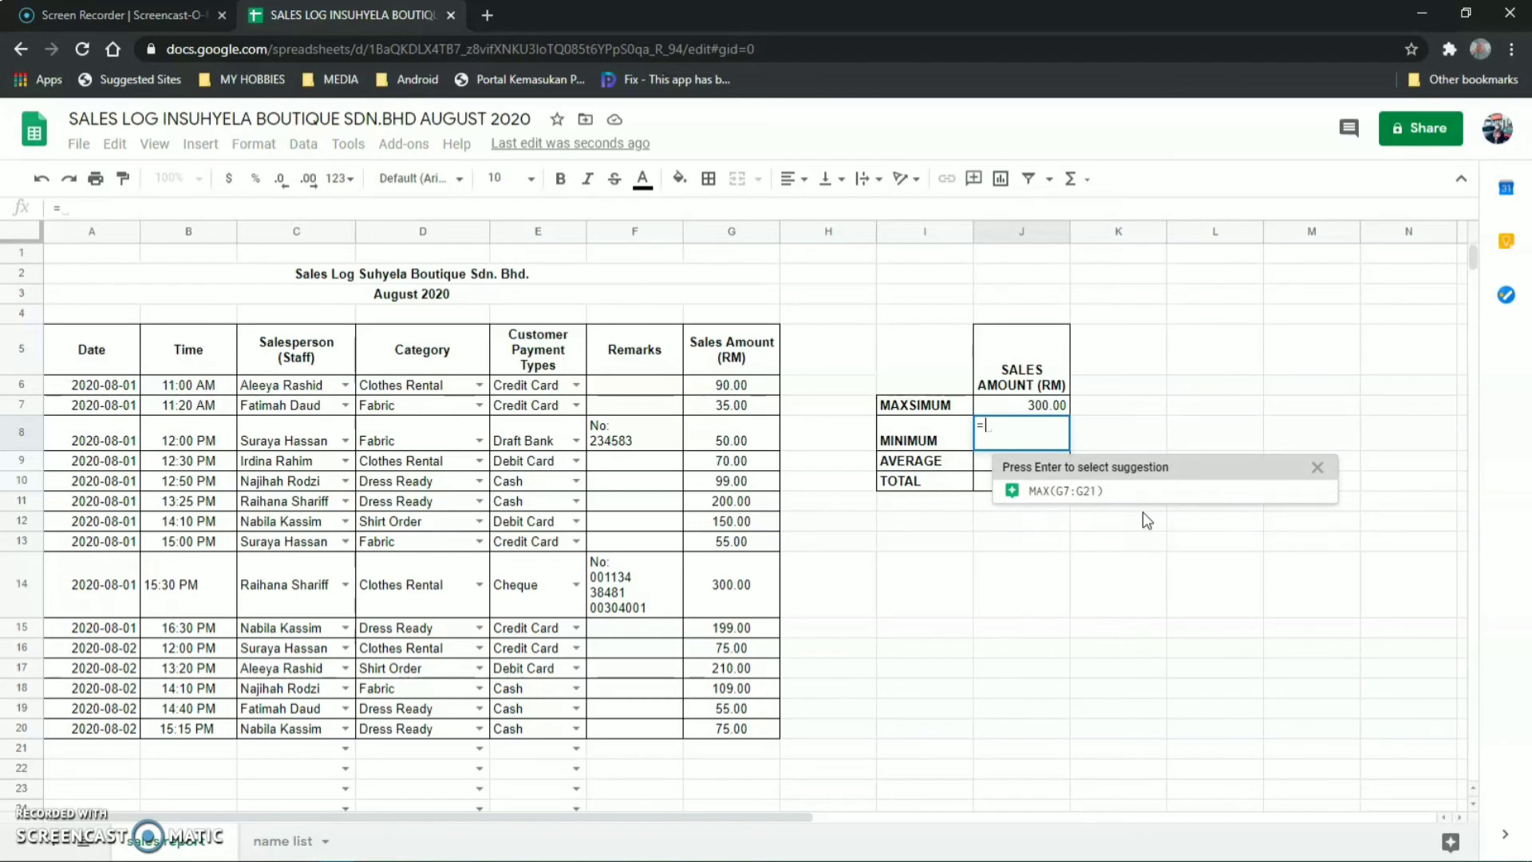
{"action": "type", "text": "MIN"}
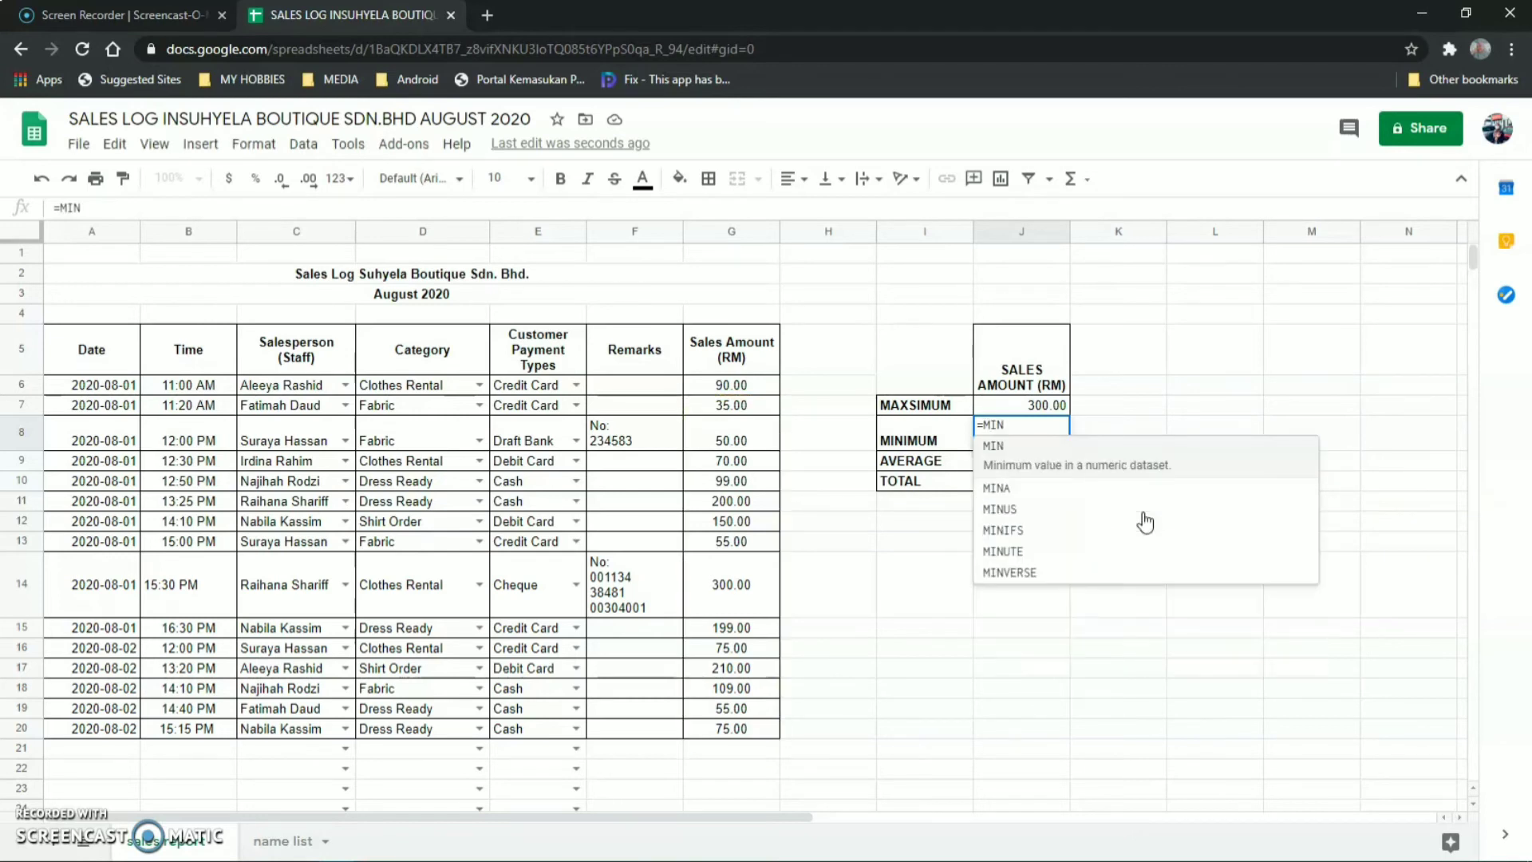
{"action": "type", "text": "("}
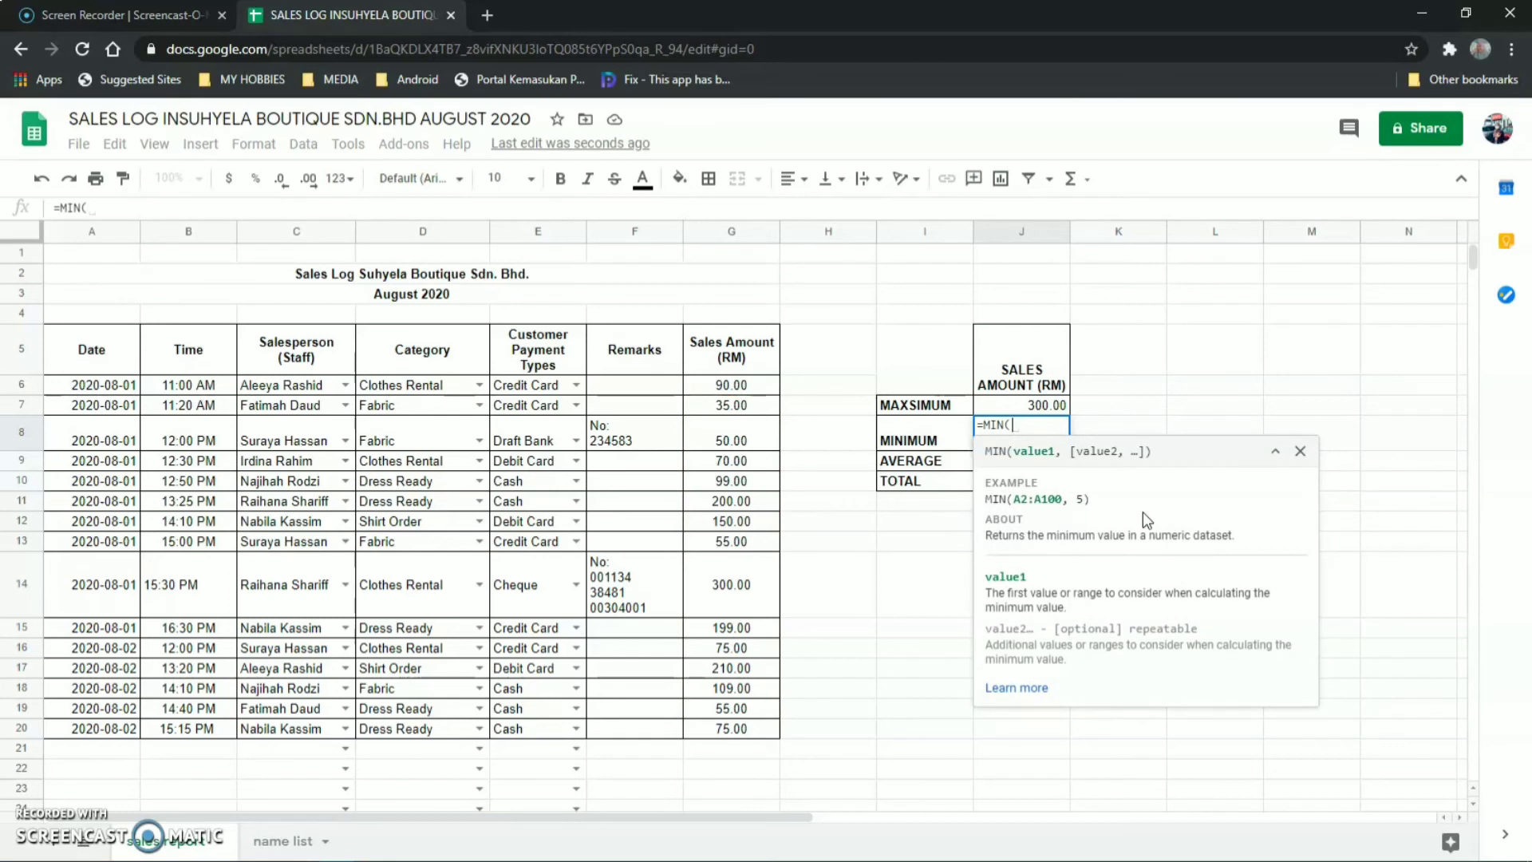
{"action": "type", "text": "G6:"}
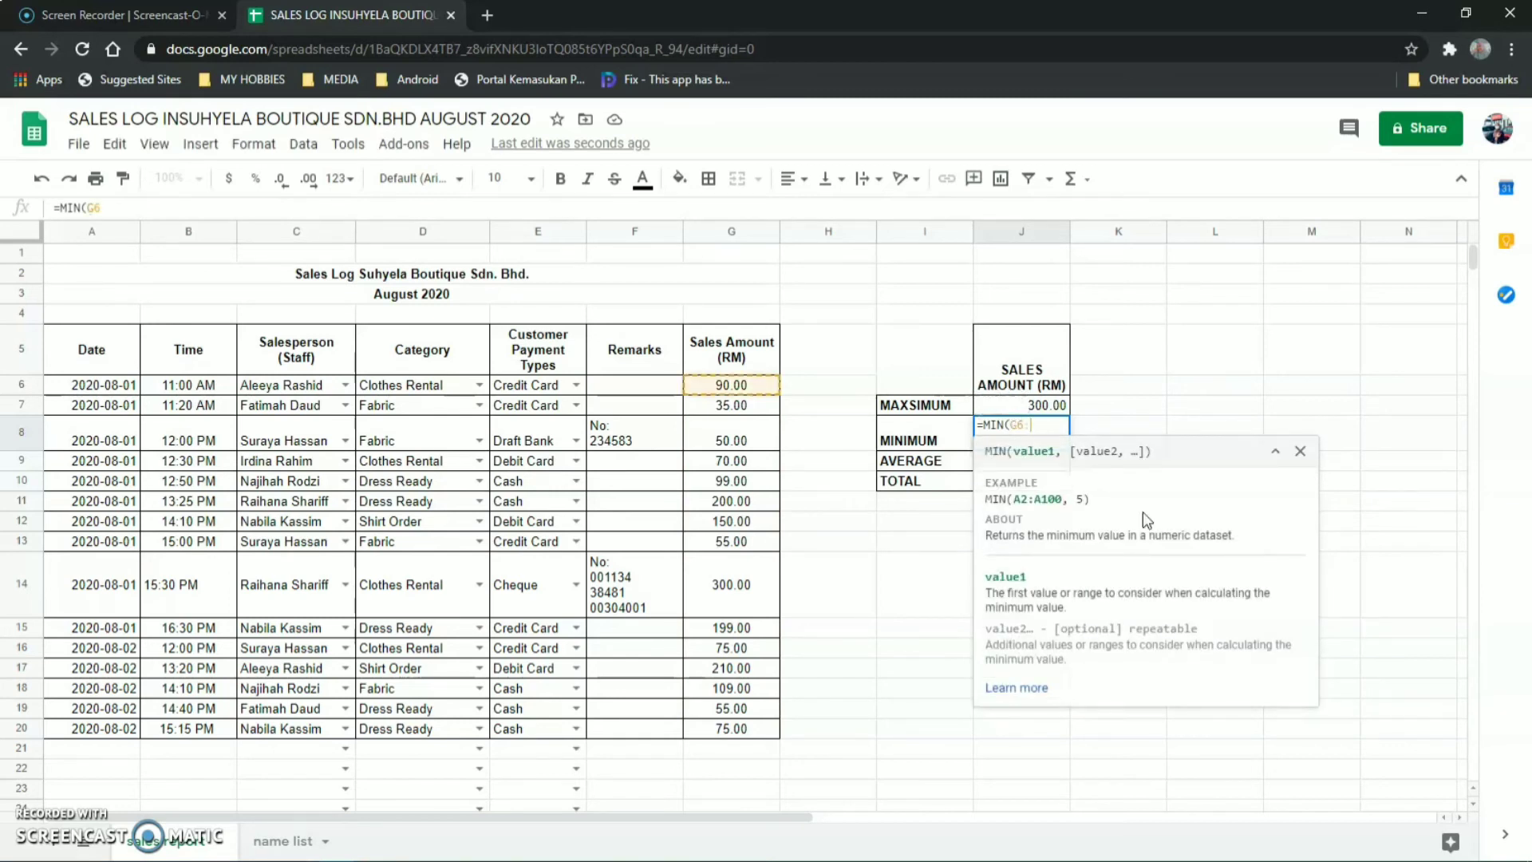
{"action": "type", "text": "G20"}
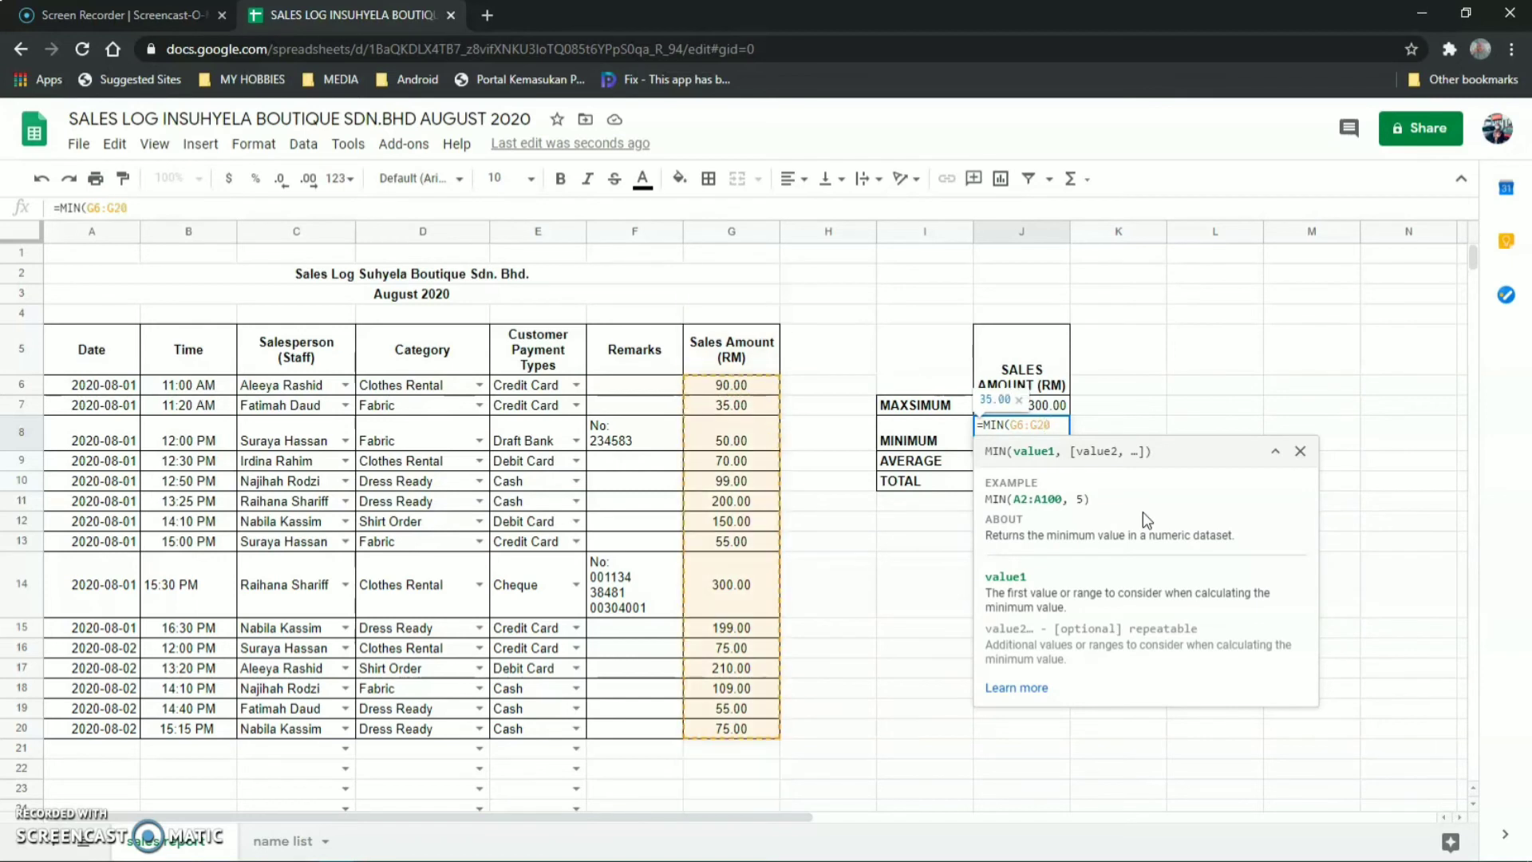
{"action": "key", "text": "Return"}
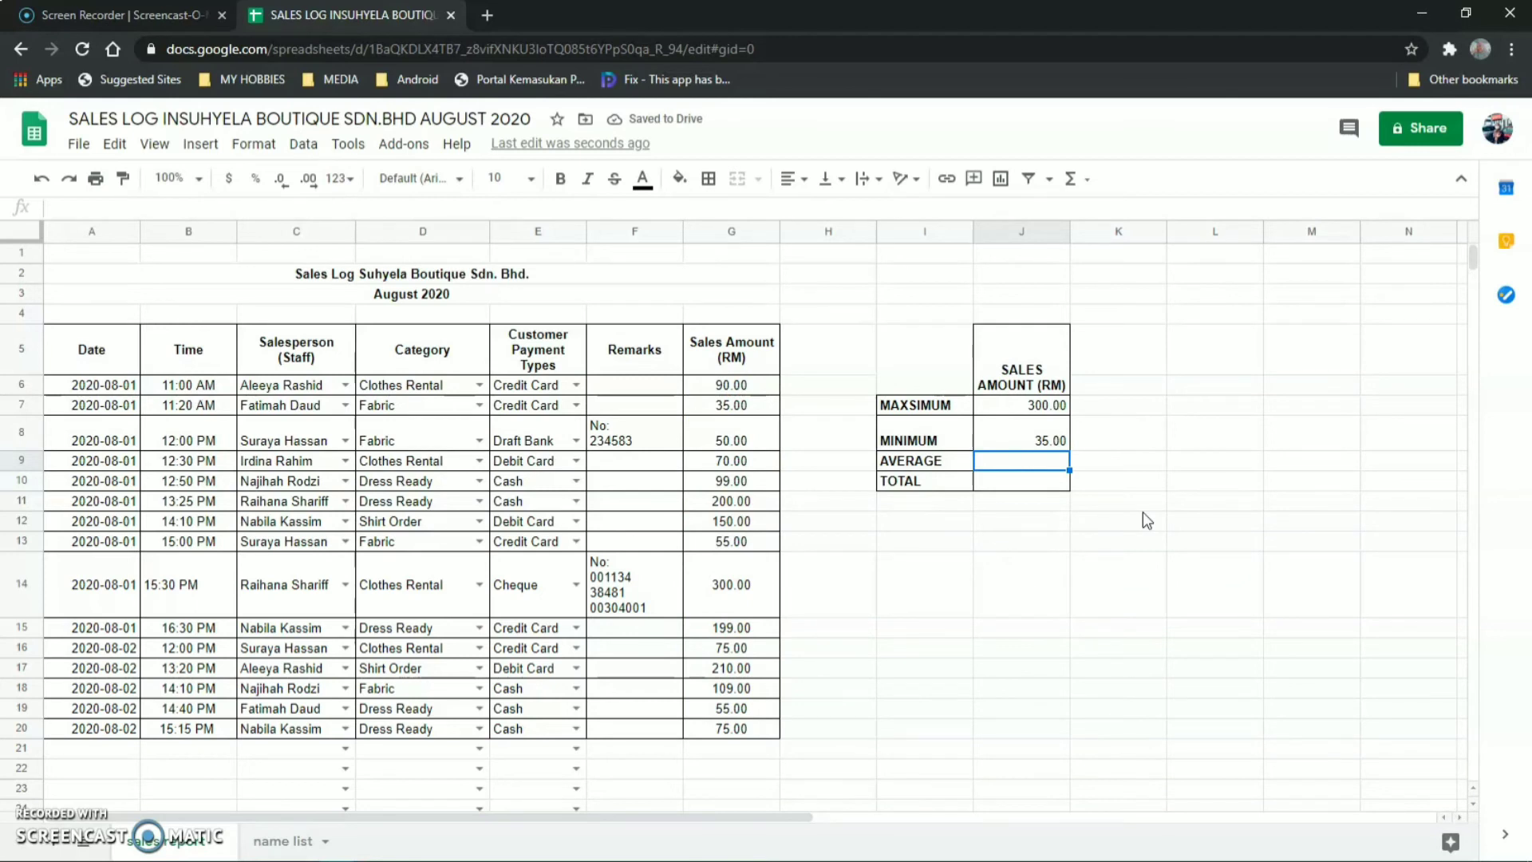
Enter =AVERAGE(G6:G20) and =SUM(G6:G20) for the average and the 1,772.00 total.
{"action": "type", "text": "="}
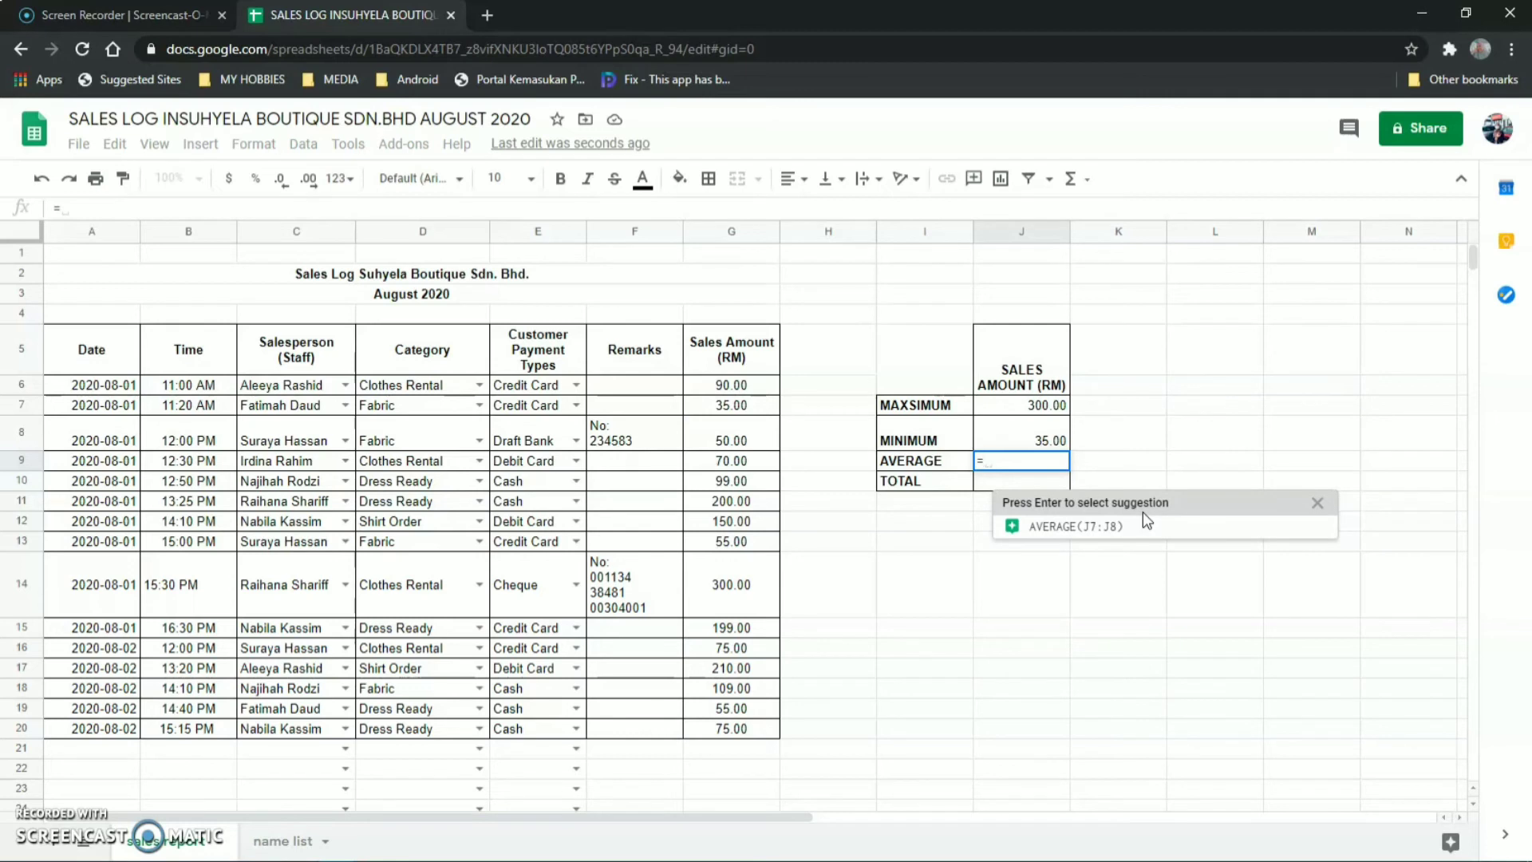
{"action": "type", "text": "AVER"}
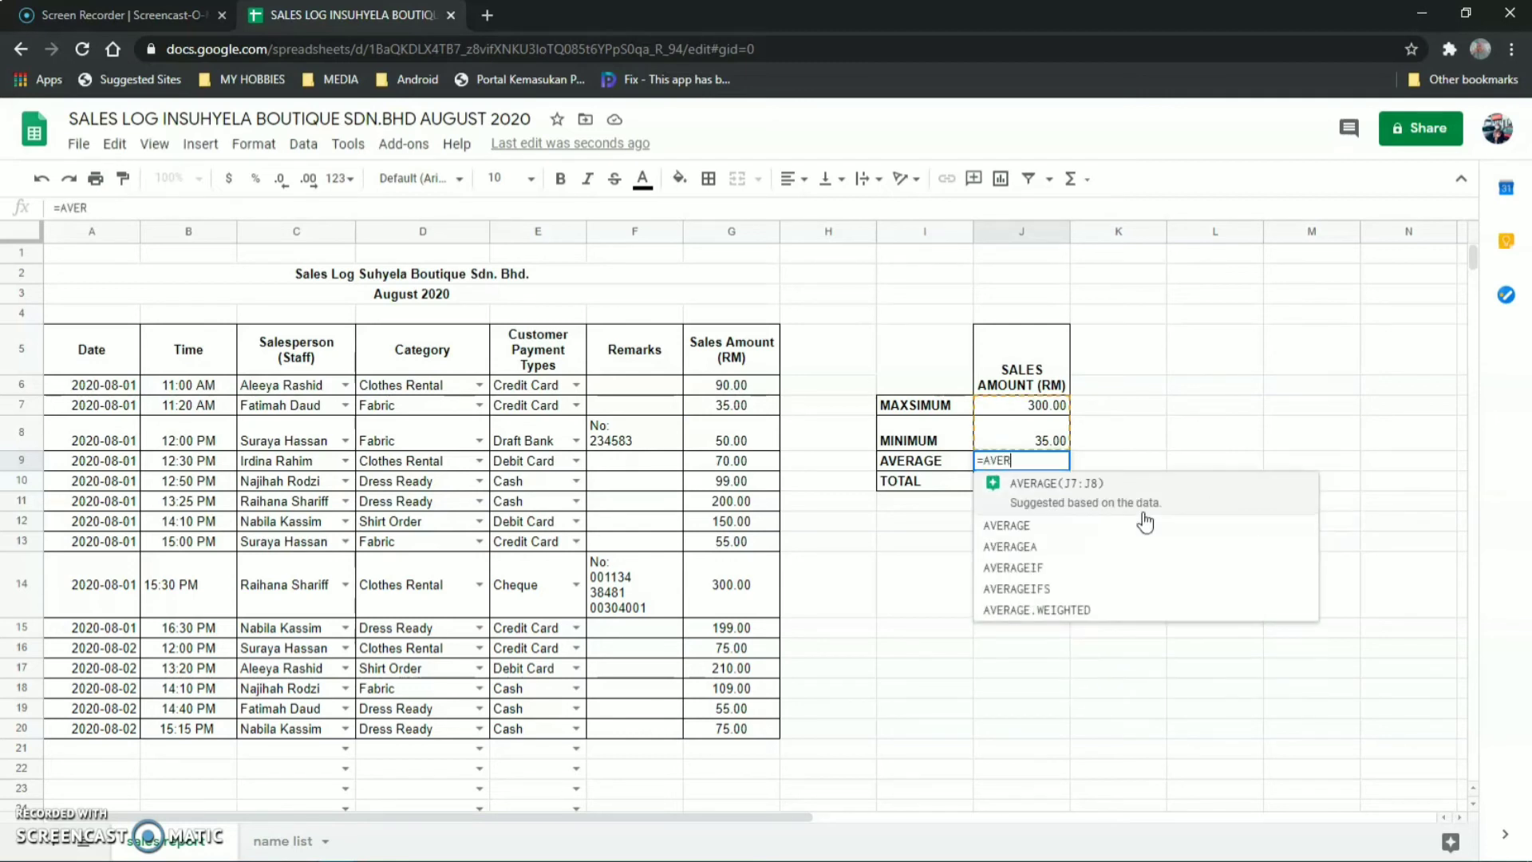
{"action": "type", "text": "AGE("}
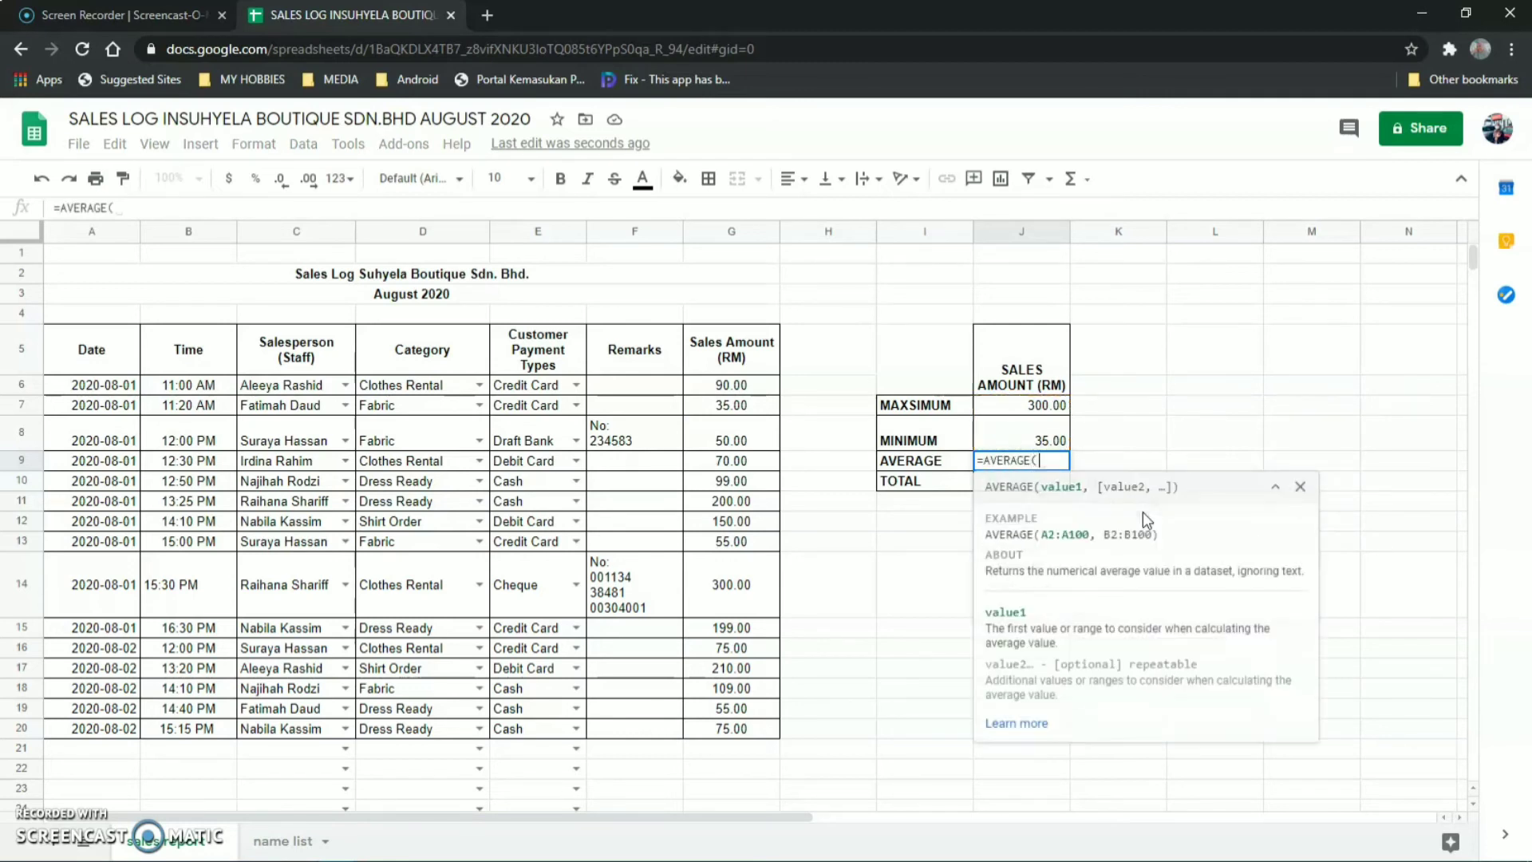
{"action": "type", "text": "G6"}
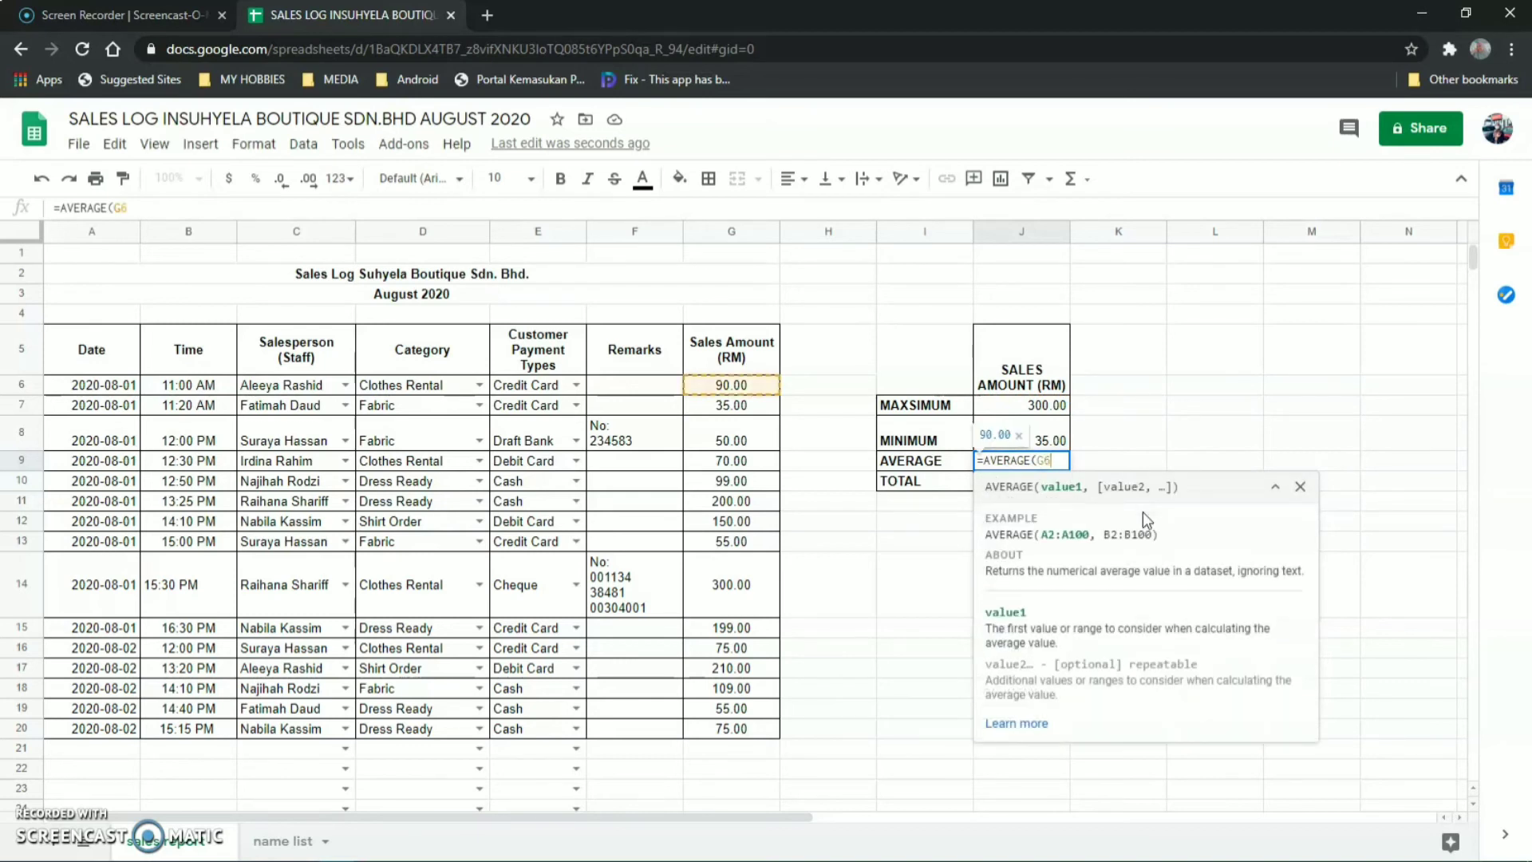
{"action": "type", "text": ":G20"}
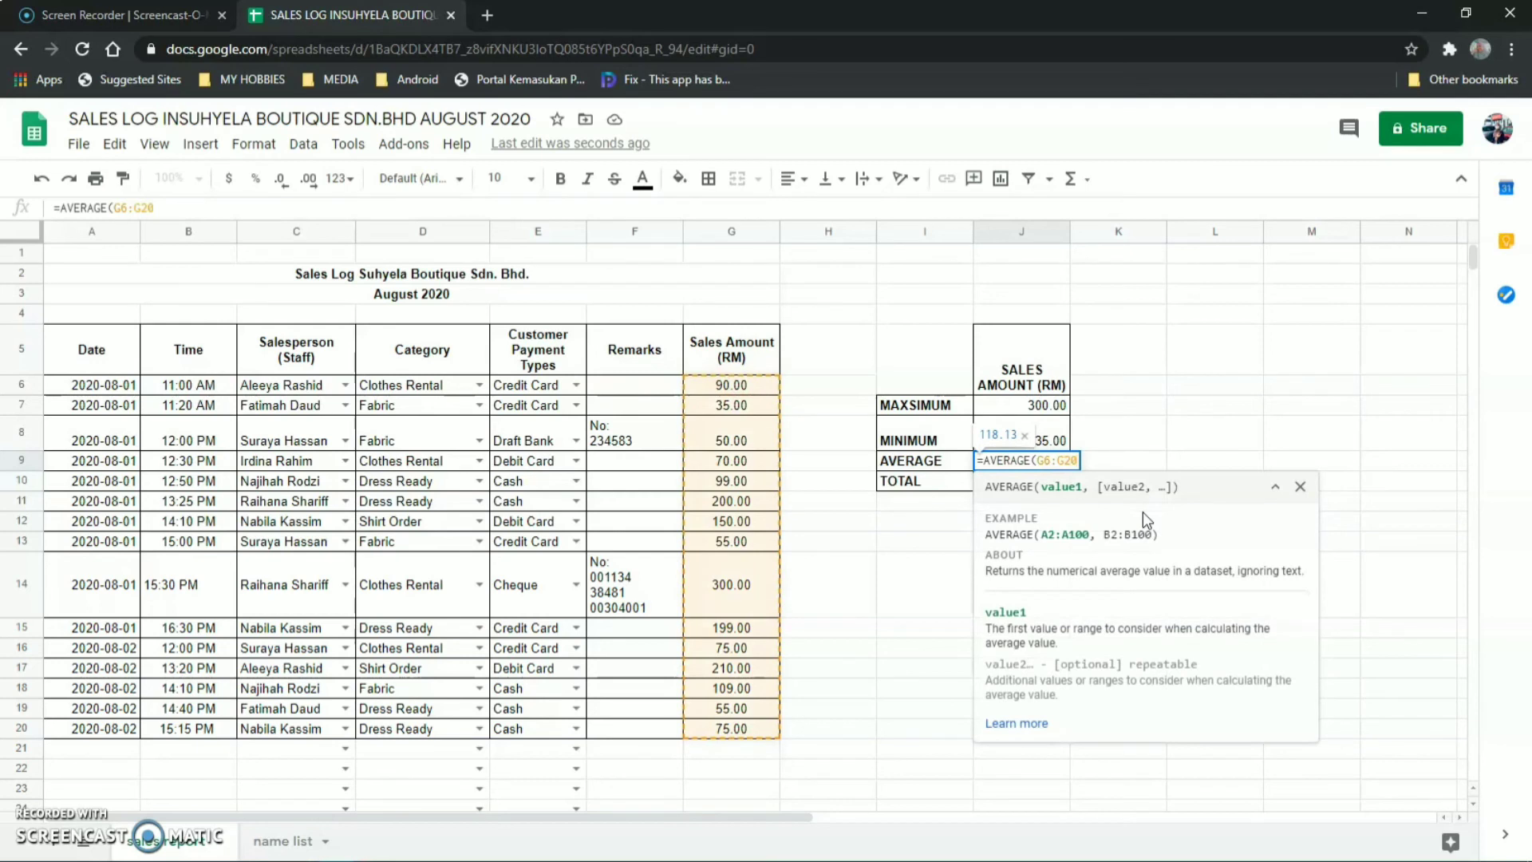
{"action": "type", "text": ")"}
{"action": "key", "text": "Return"}
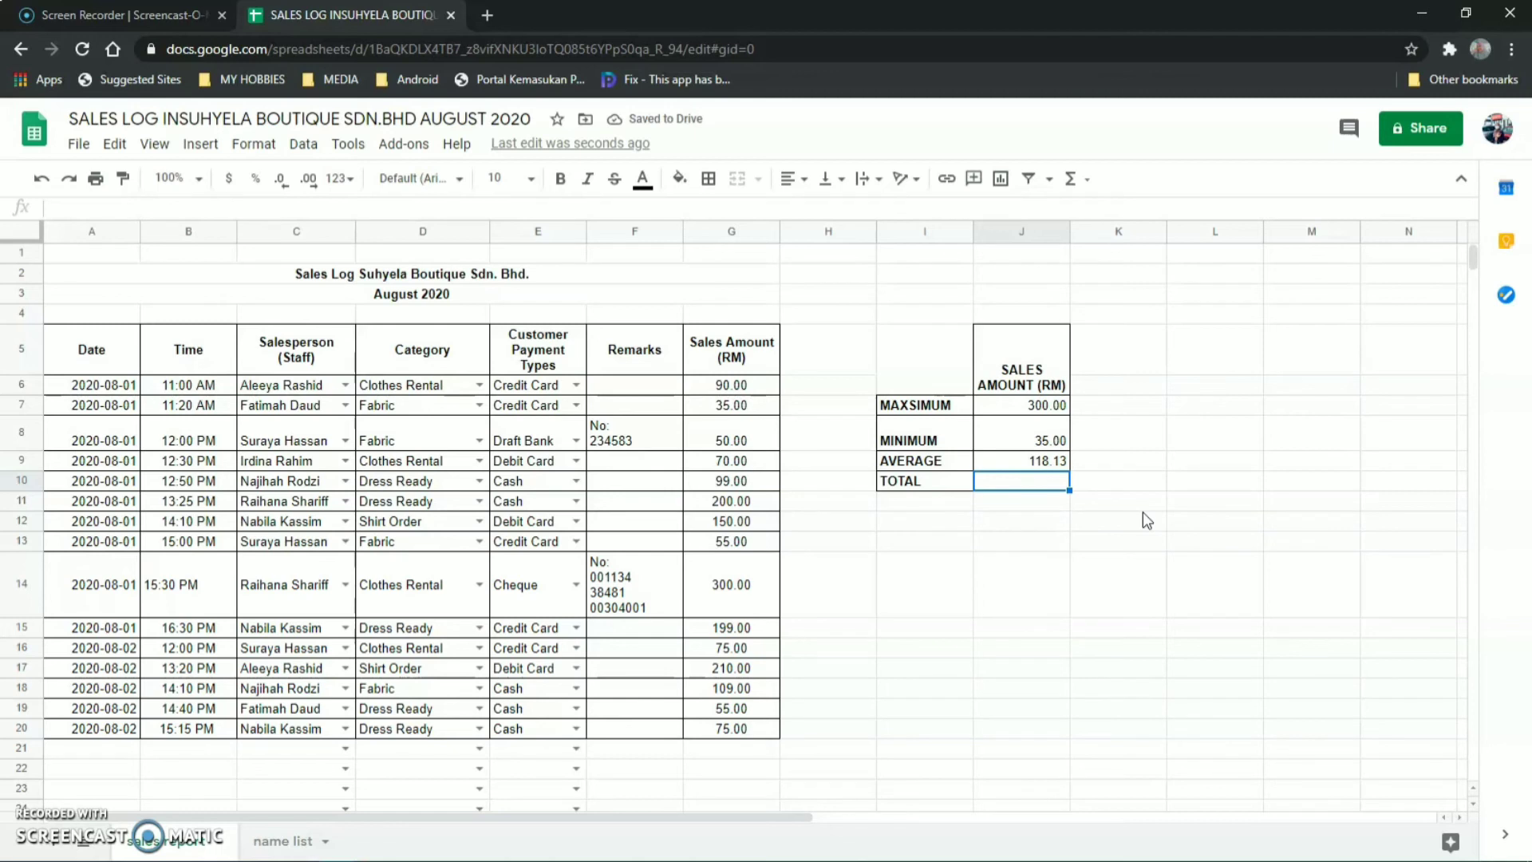
{"action": "type", "text": "="}
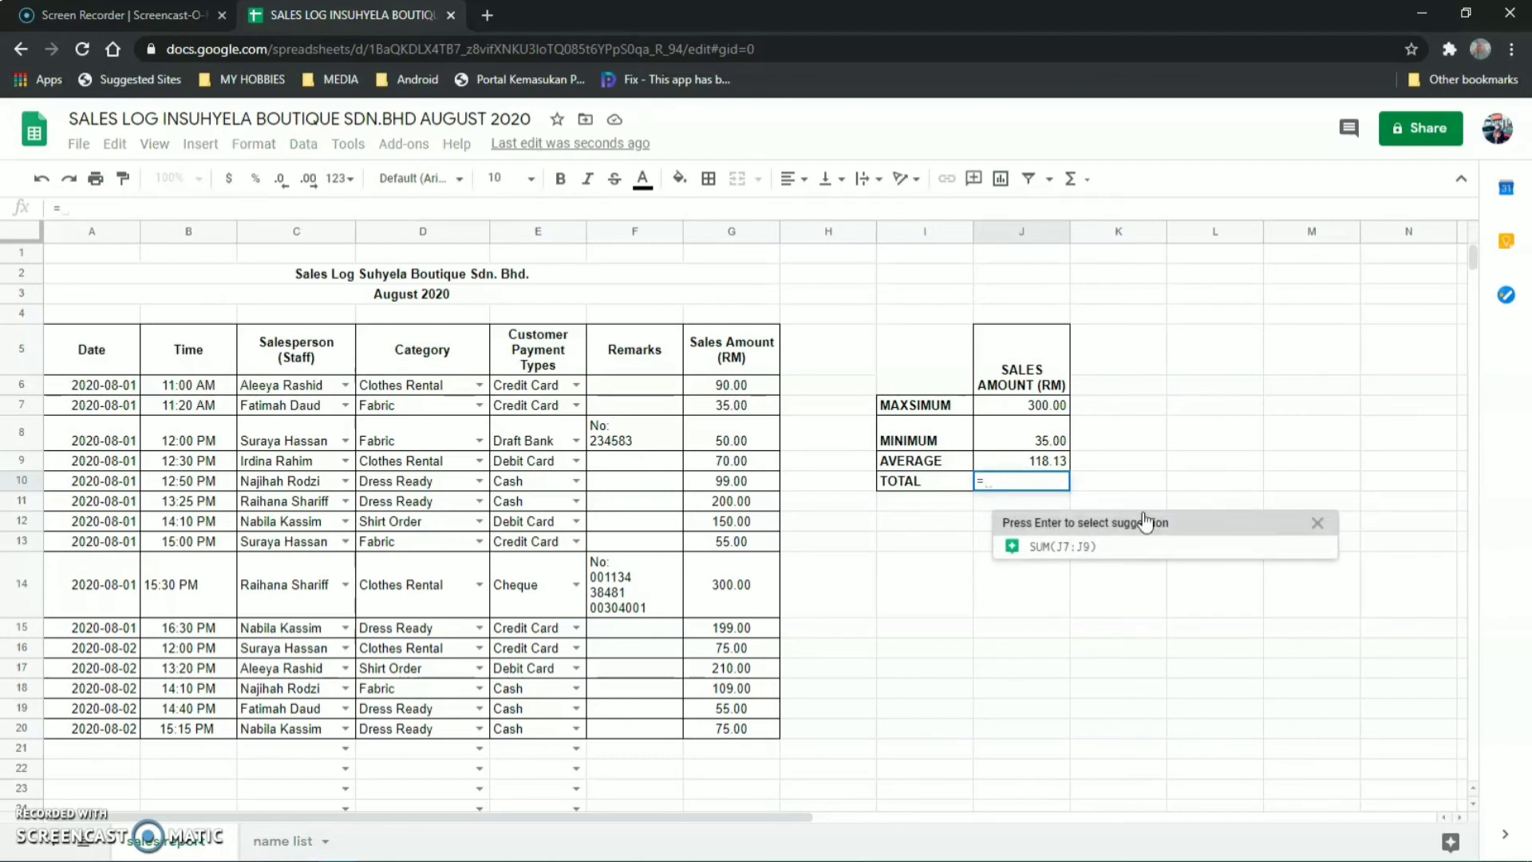
{"action": "type", "text": "SUM"}
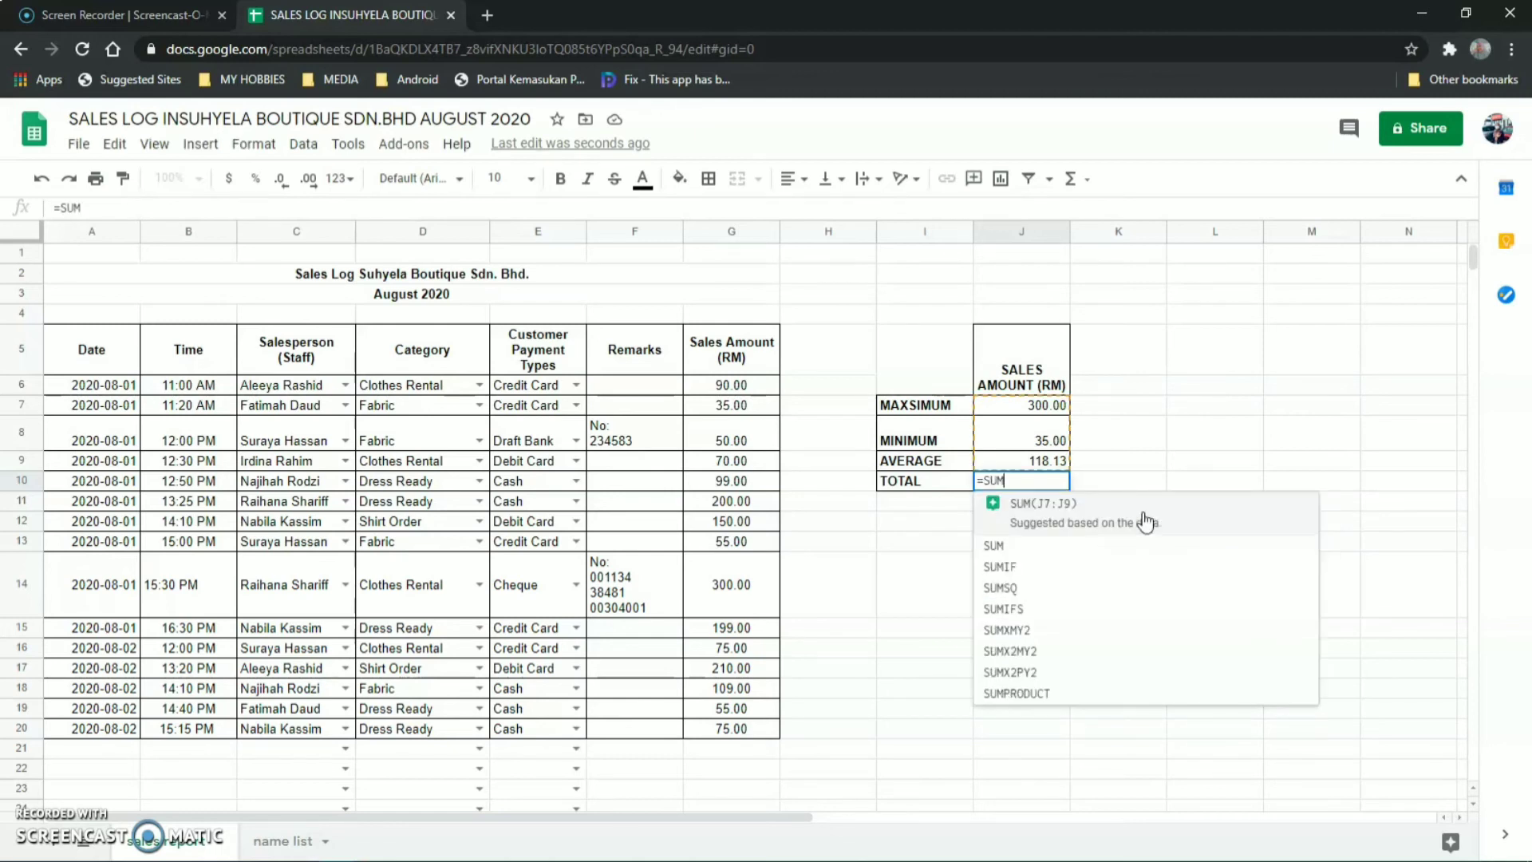
{"action": "type", "text": "(G"}
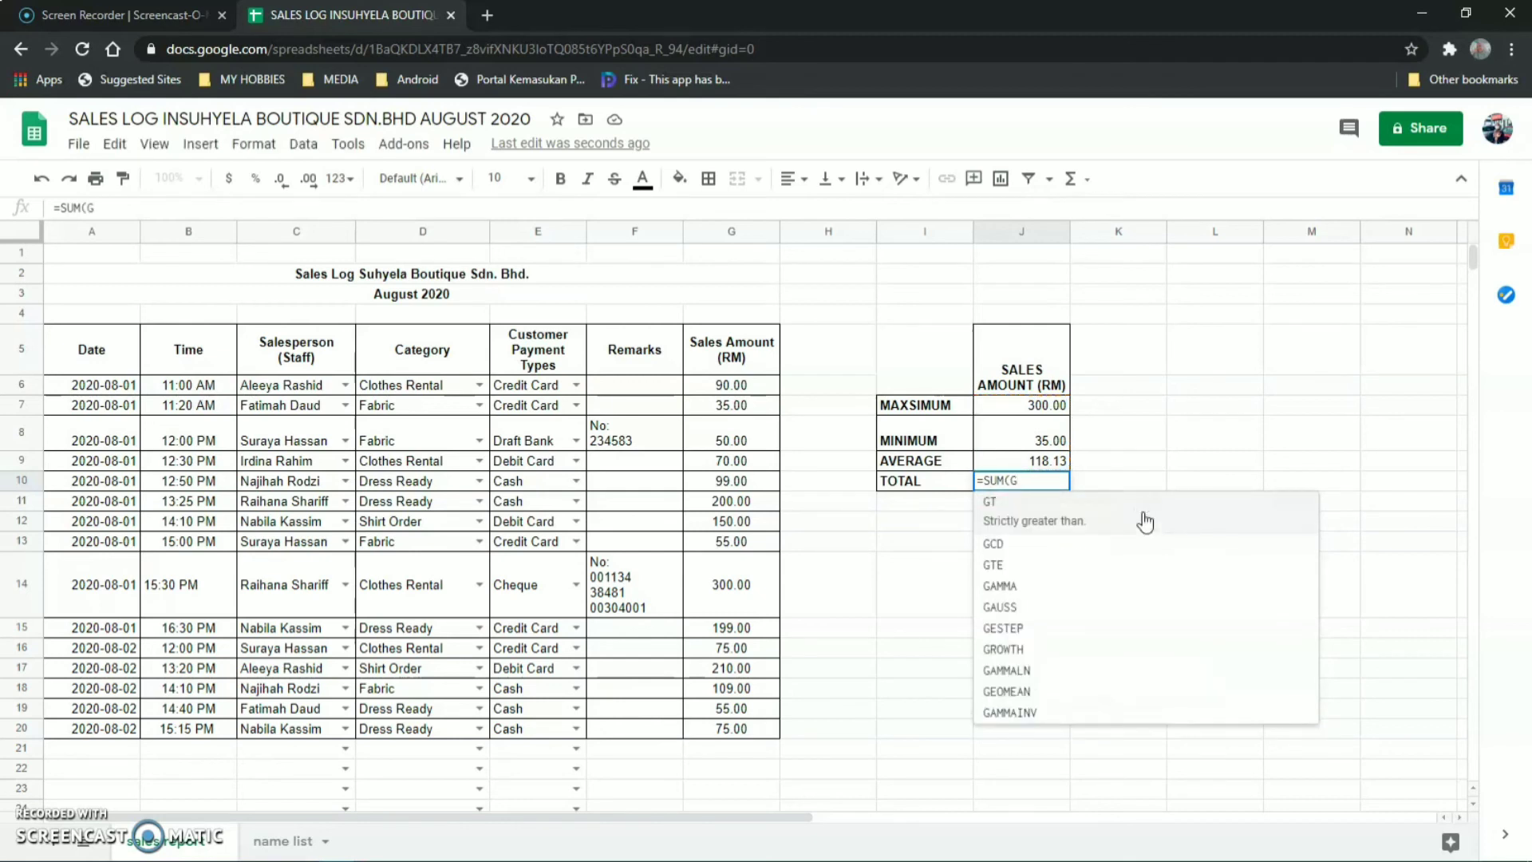
{"action": "type", "text": "6"}
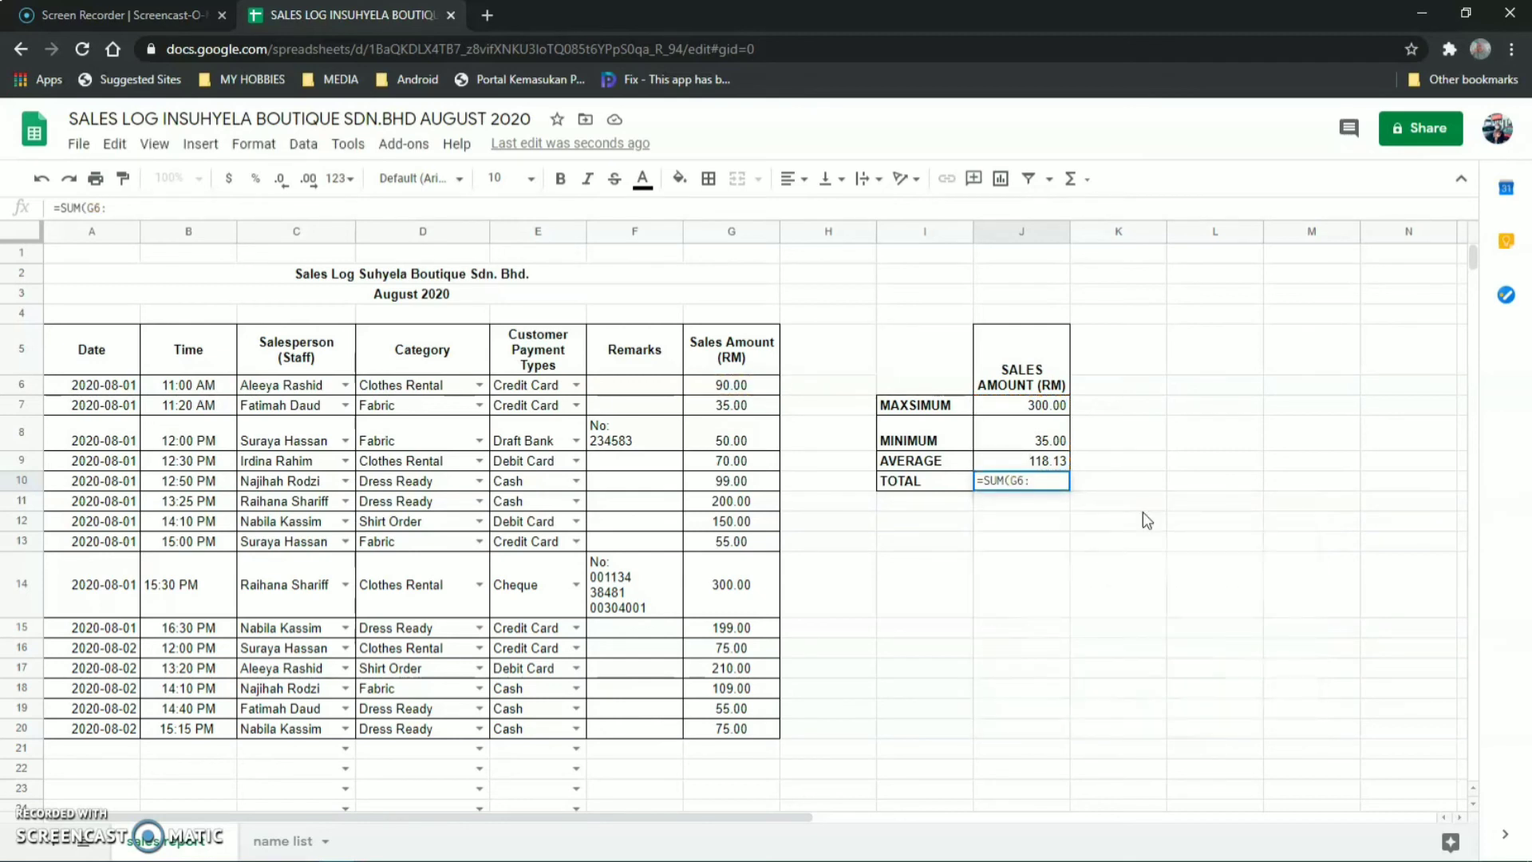
{"action": "type", "text": ":G2"}
{"action": "type", "text": "0"}
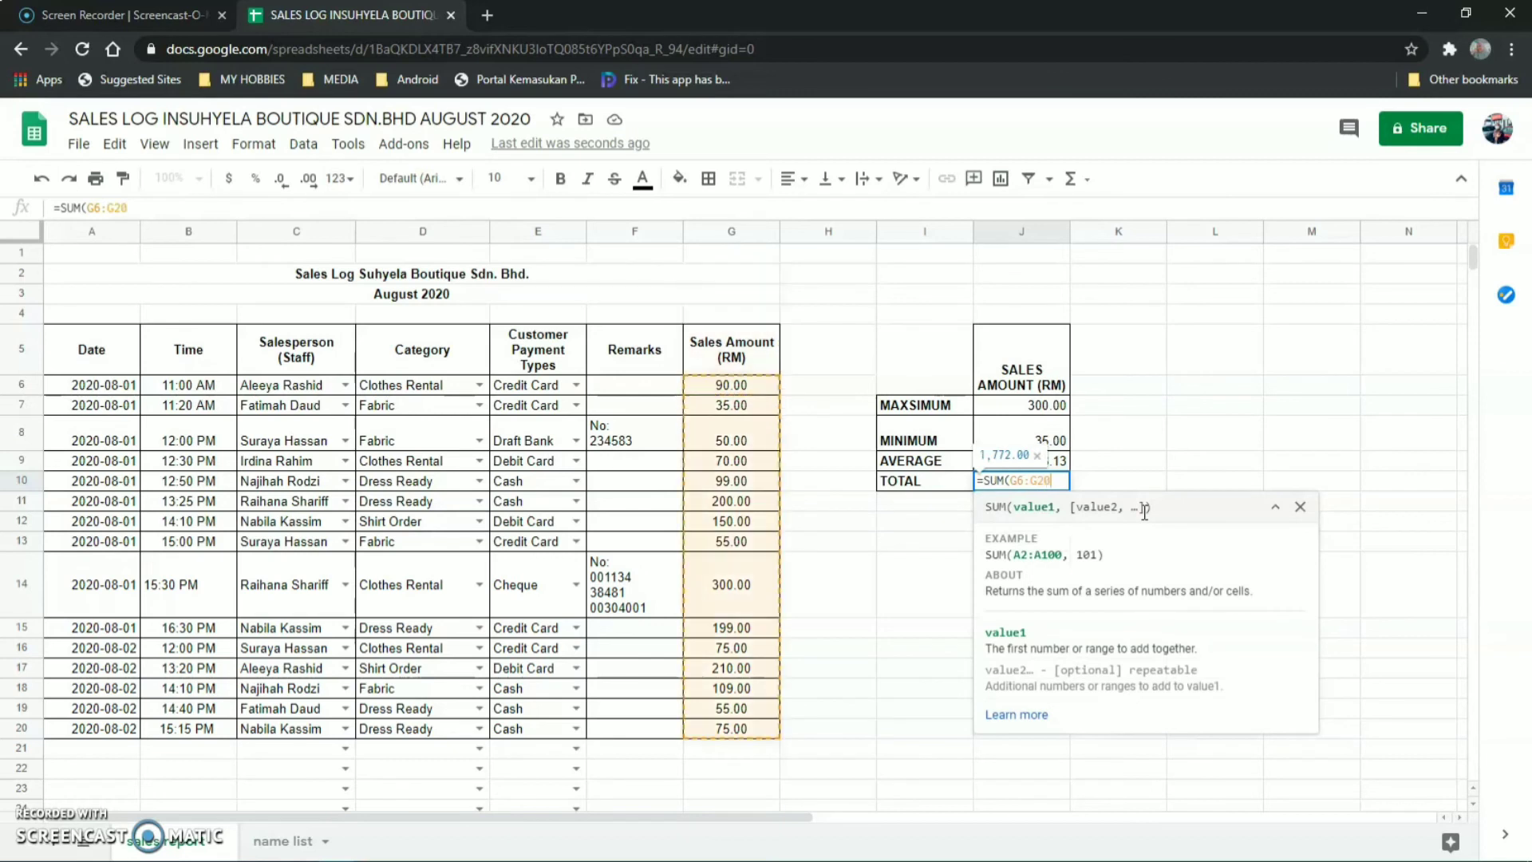
{"action": "type", "text": ")"}
{"action": "key", "text": "Return"}
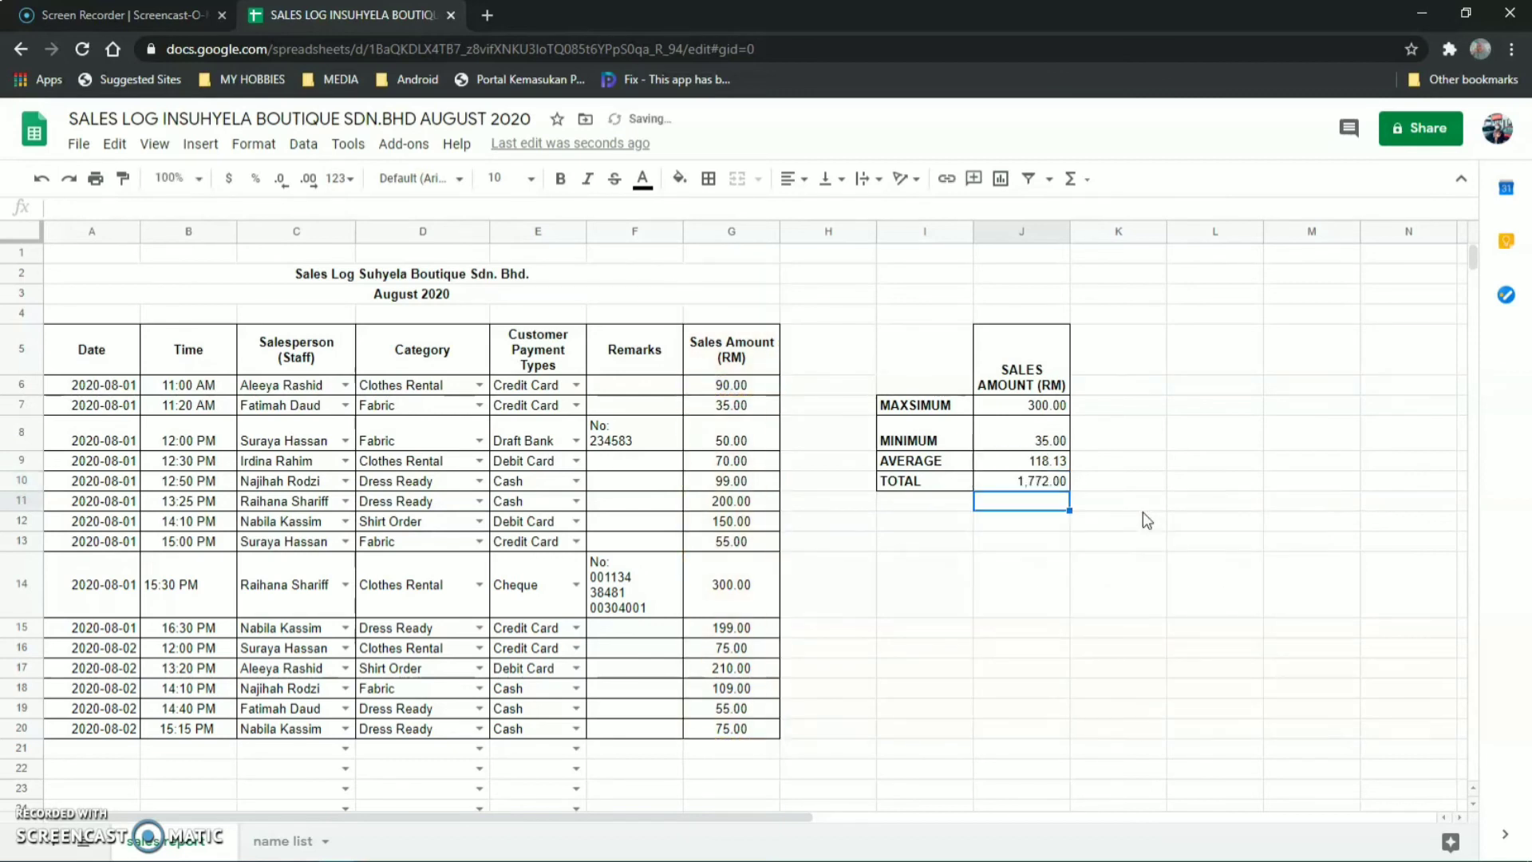
{"action": "left_click", "coordinate": [1032, 595]}
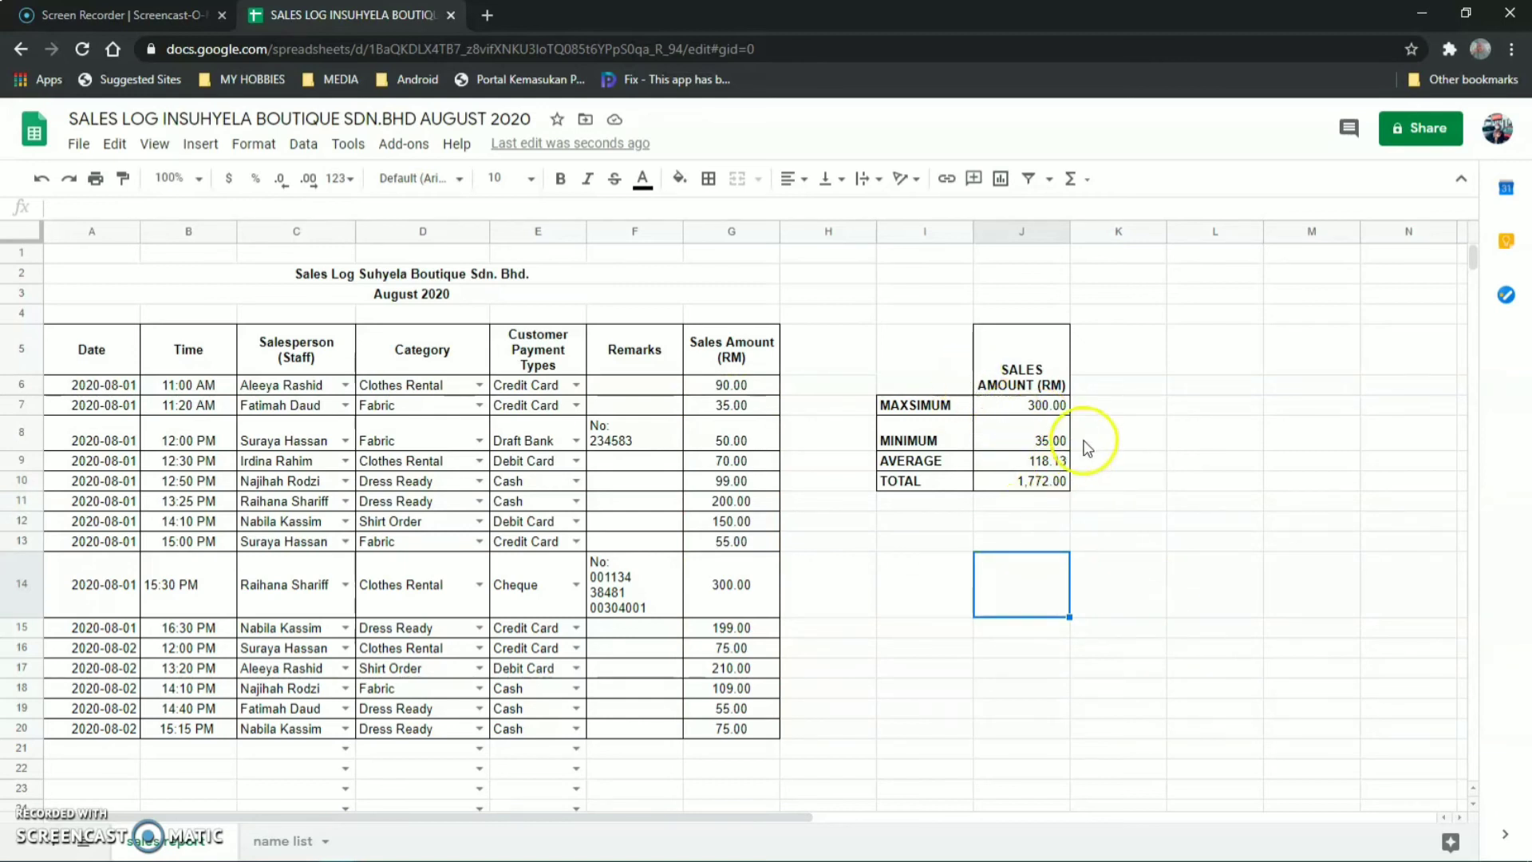
Redo J7 as =MAX(G6:G20) from the functions list so it shows 300.00.
{"action": "left_click", "coordinate": [1035, 408]}
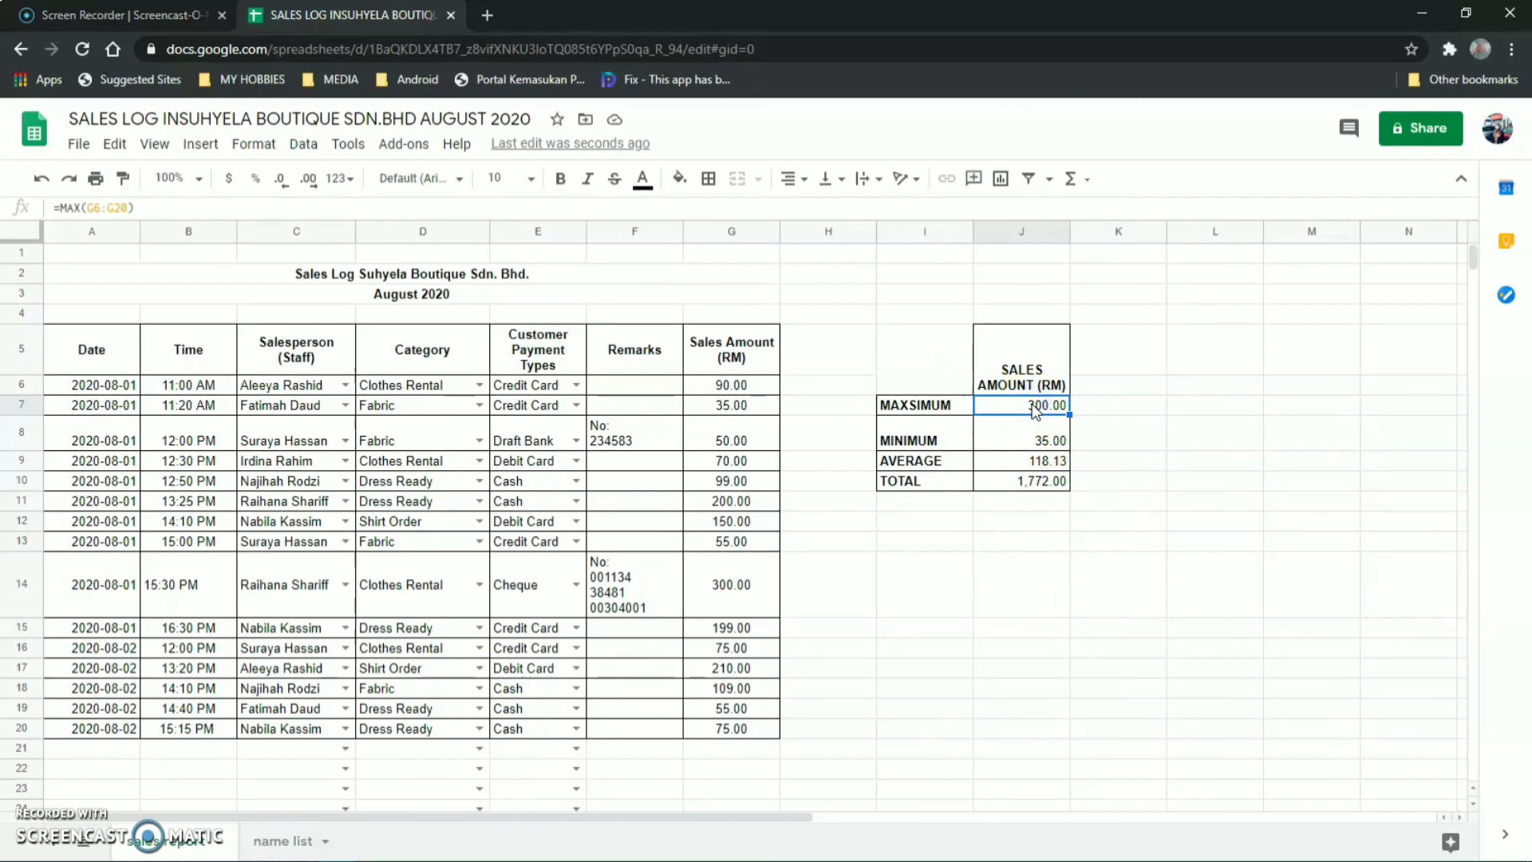
{"action": "key", "text": "Delete"}
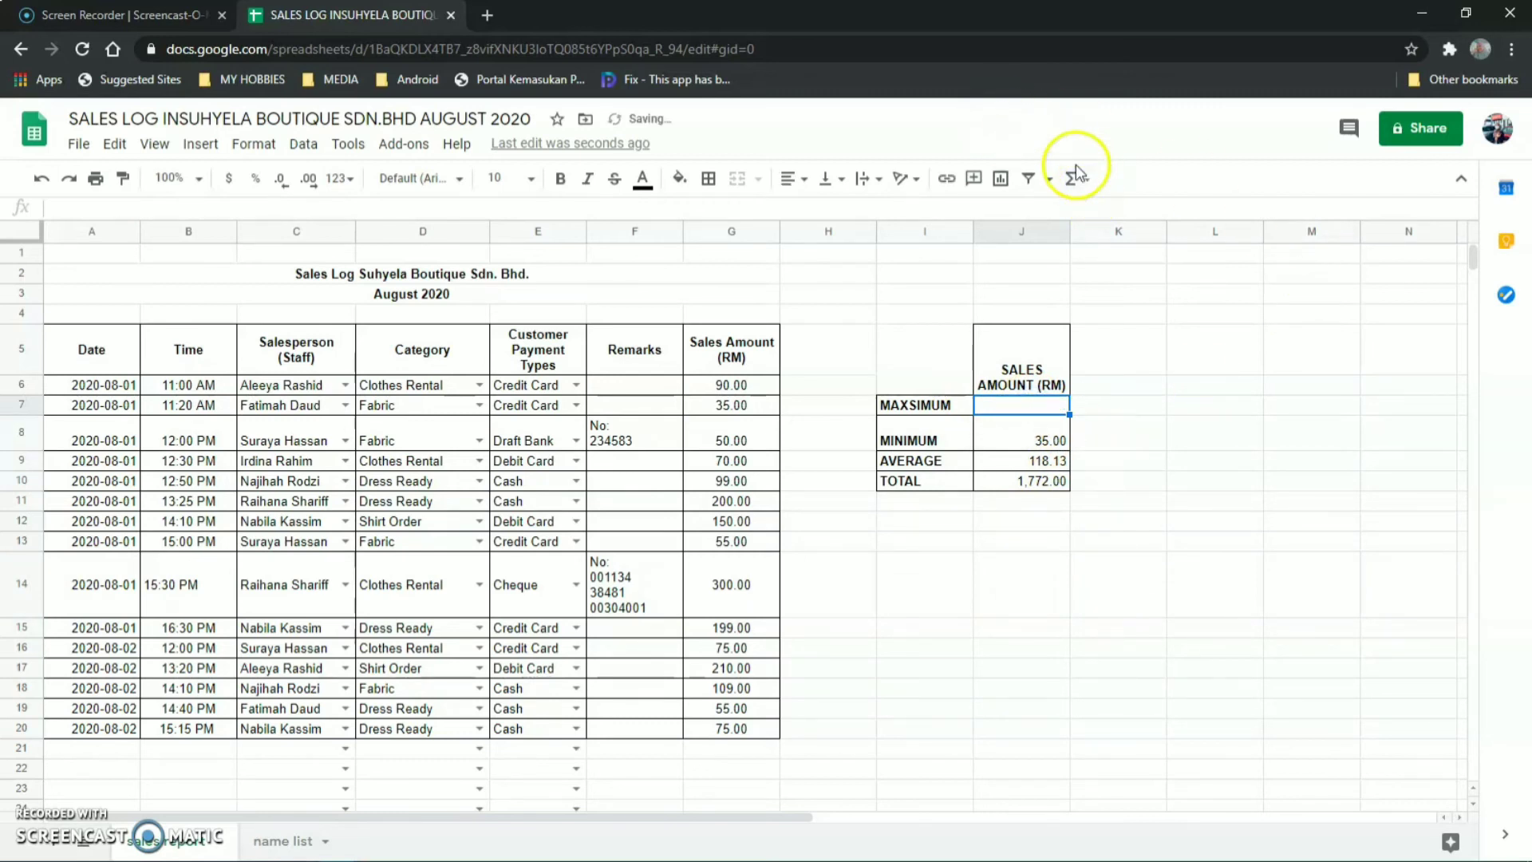
{"action": "left_click", "coordinate": [1074, 176]}
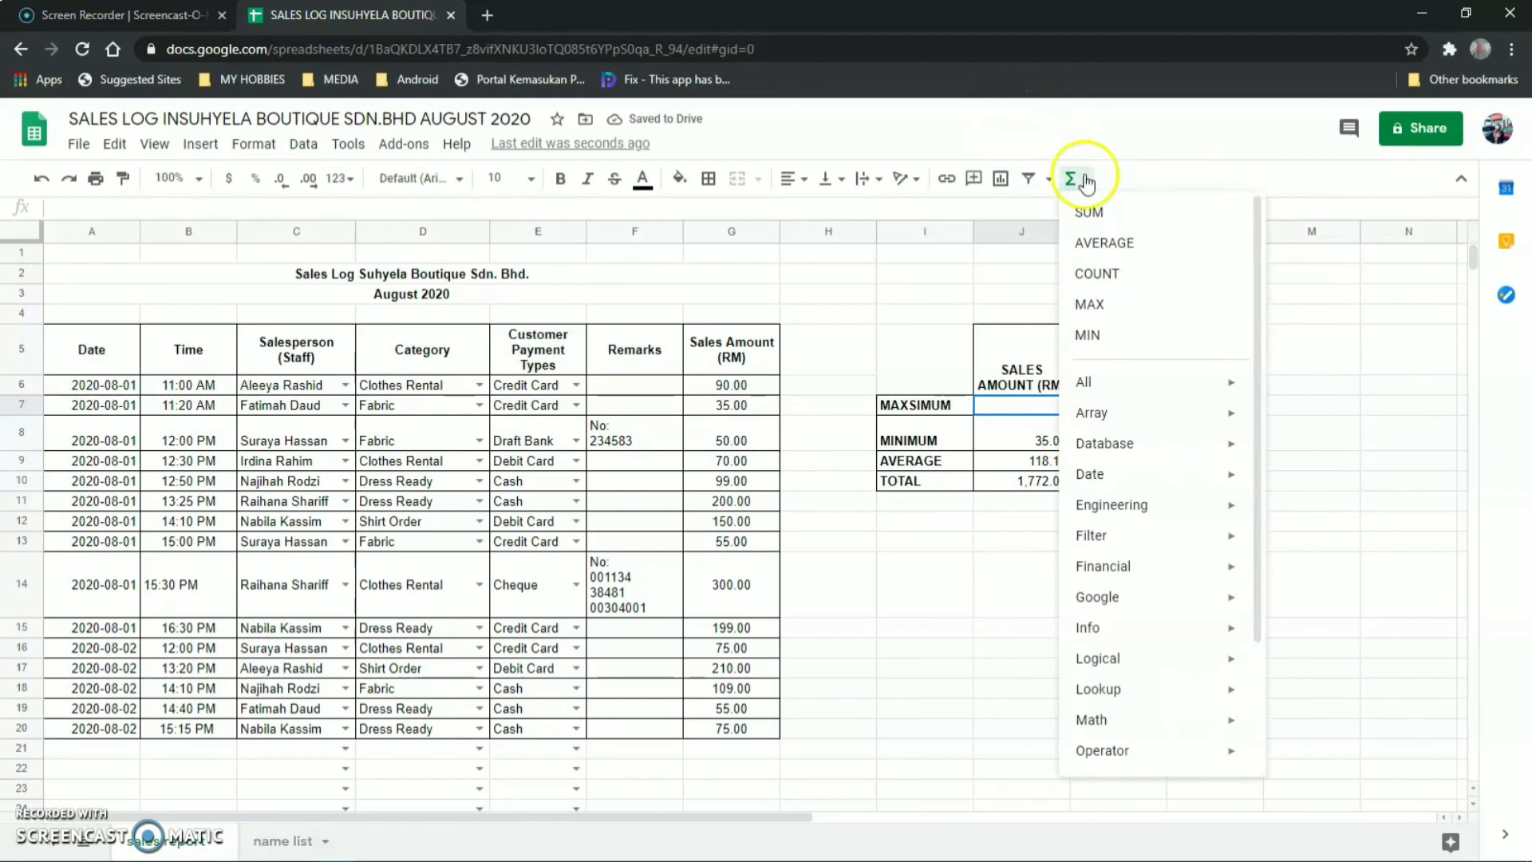
{"action": "left_click", "coordinate": [1129, 304]}
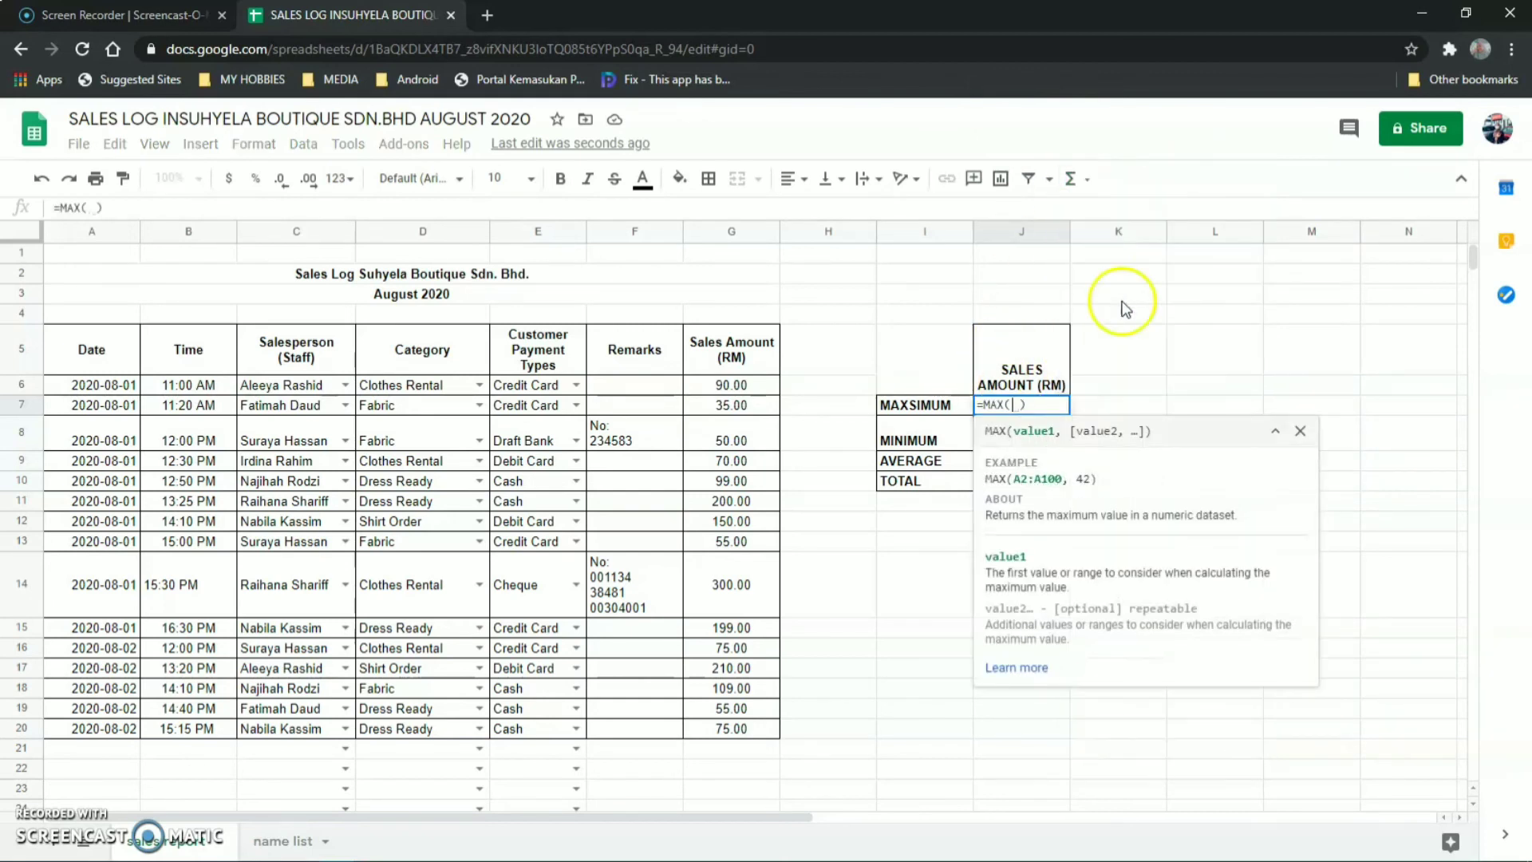
{"action": "type", "text": "G6"}
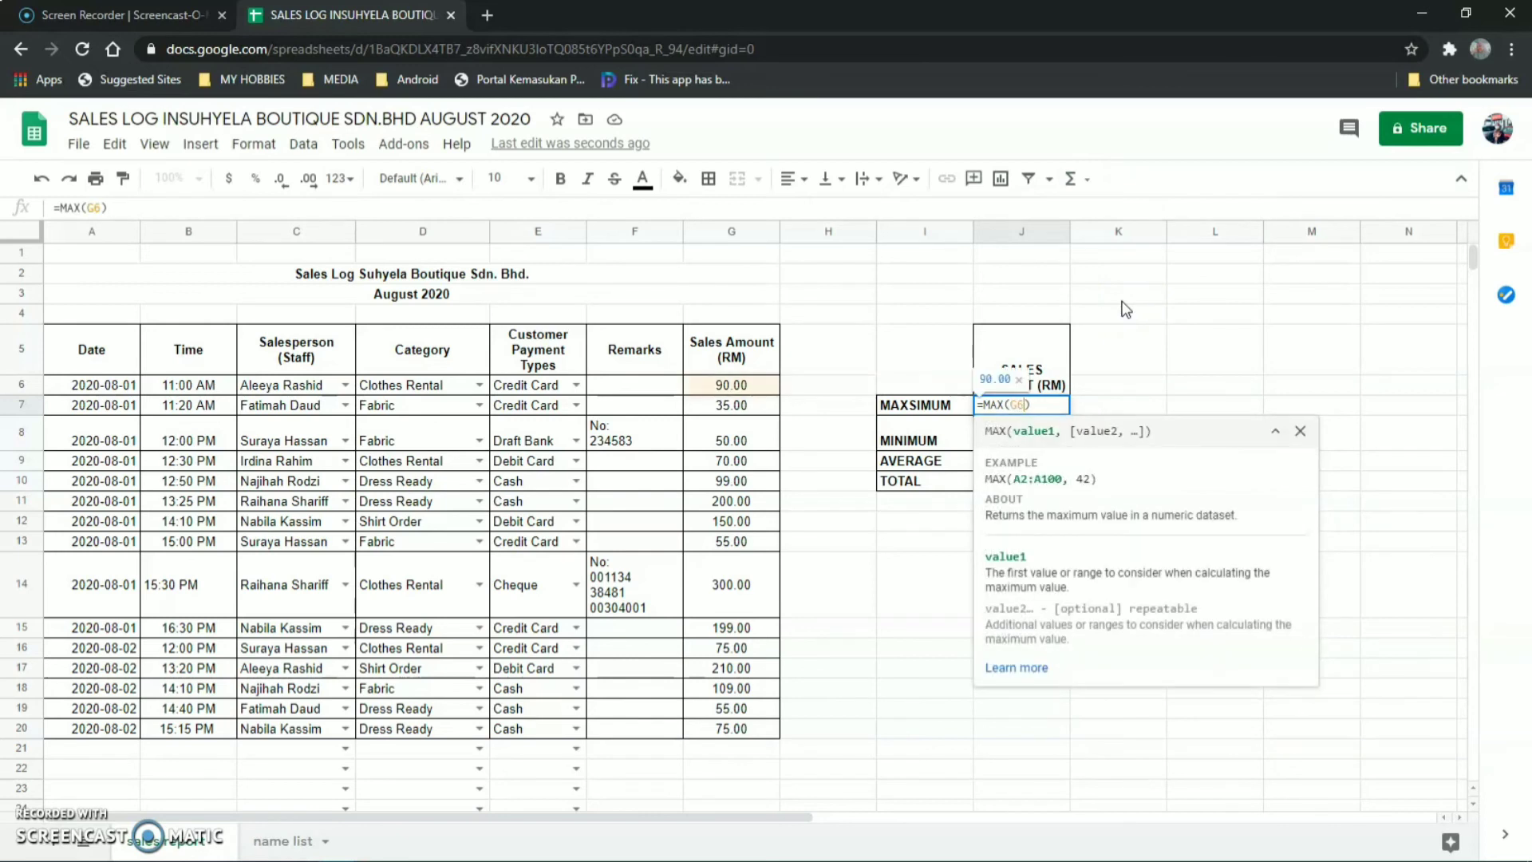
{"action": "type", "text": ":G2"}
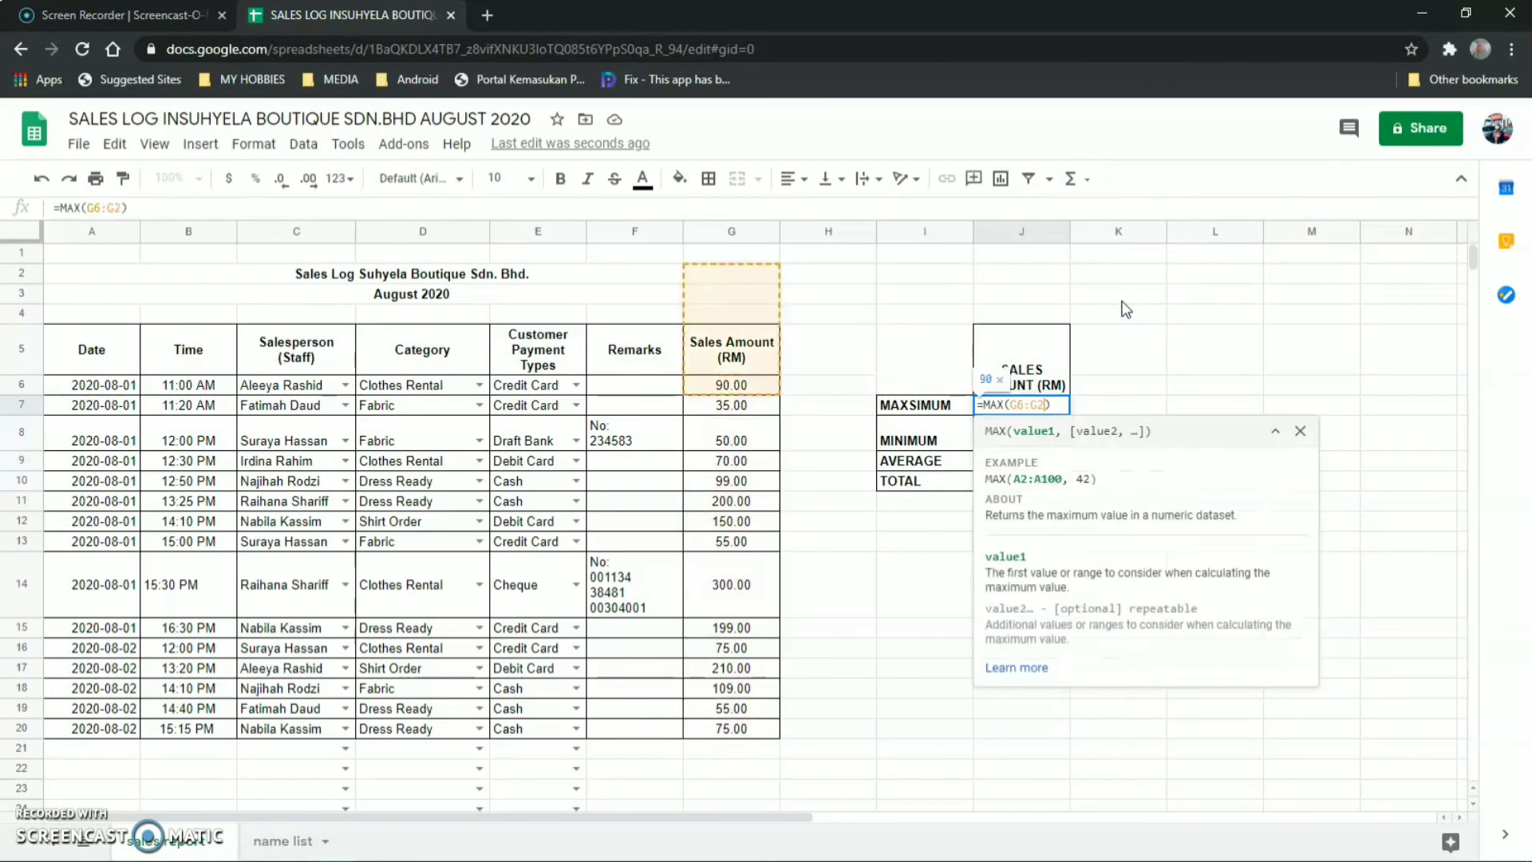
{"action": "type", "text": "0"}
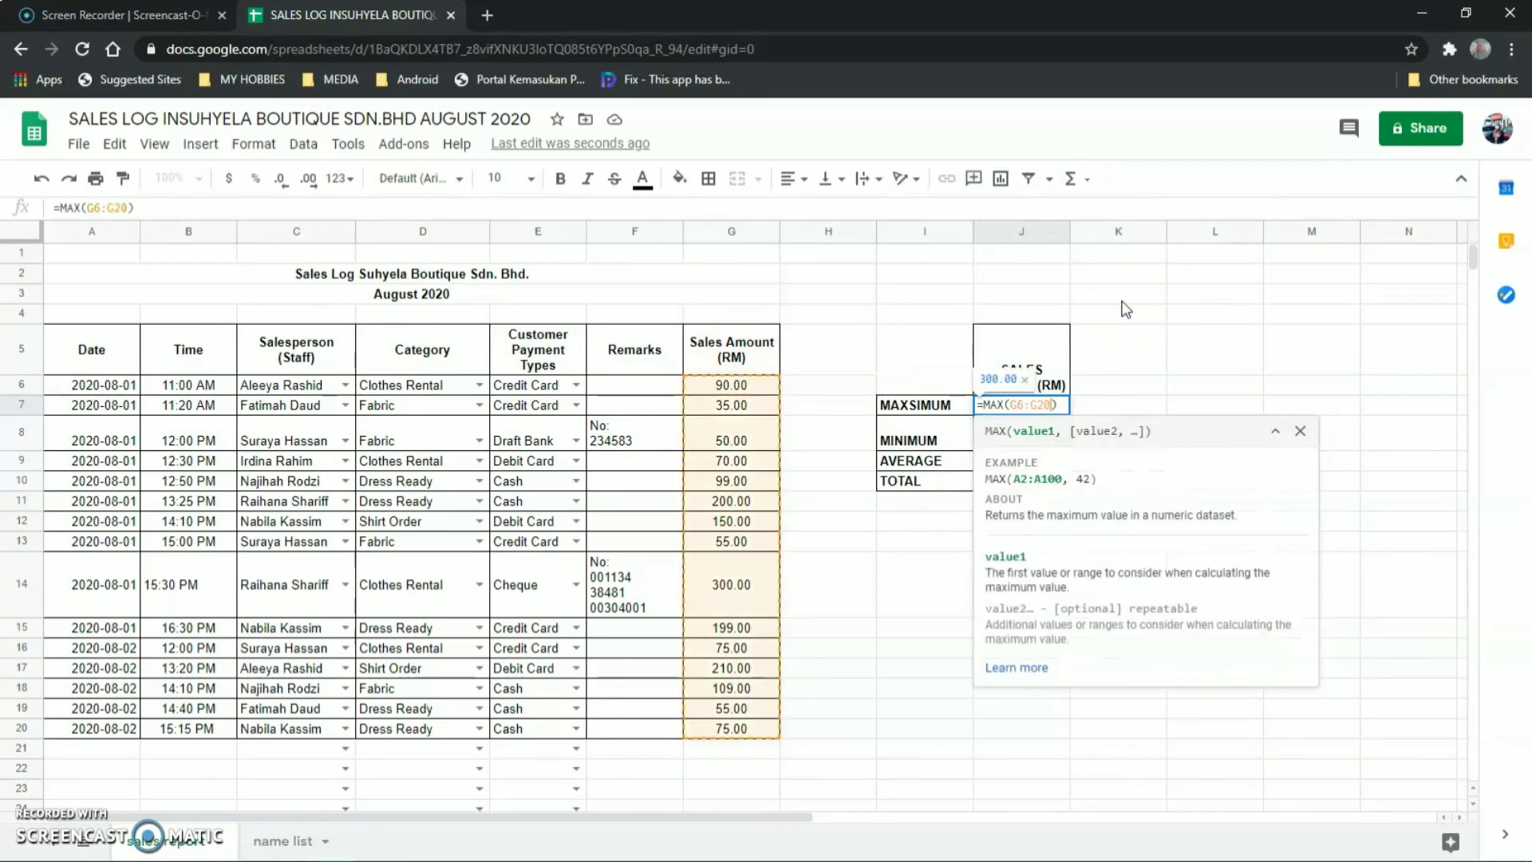
{"action": "key", "text": "Return"}
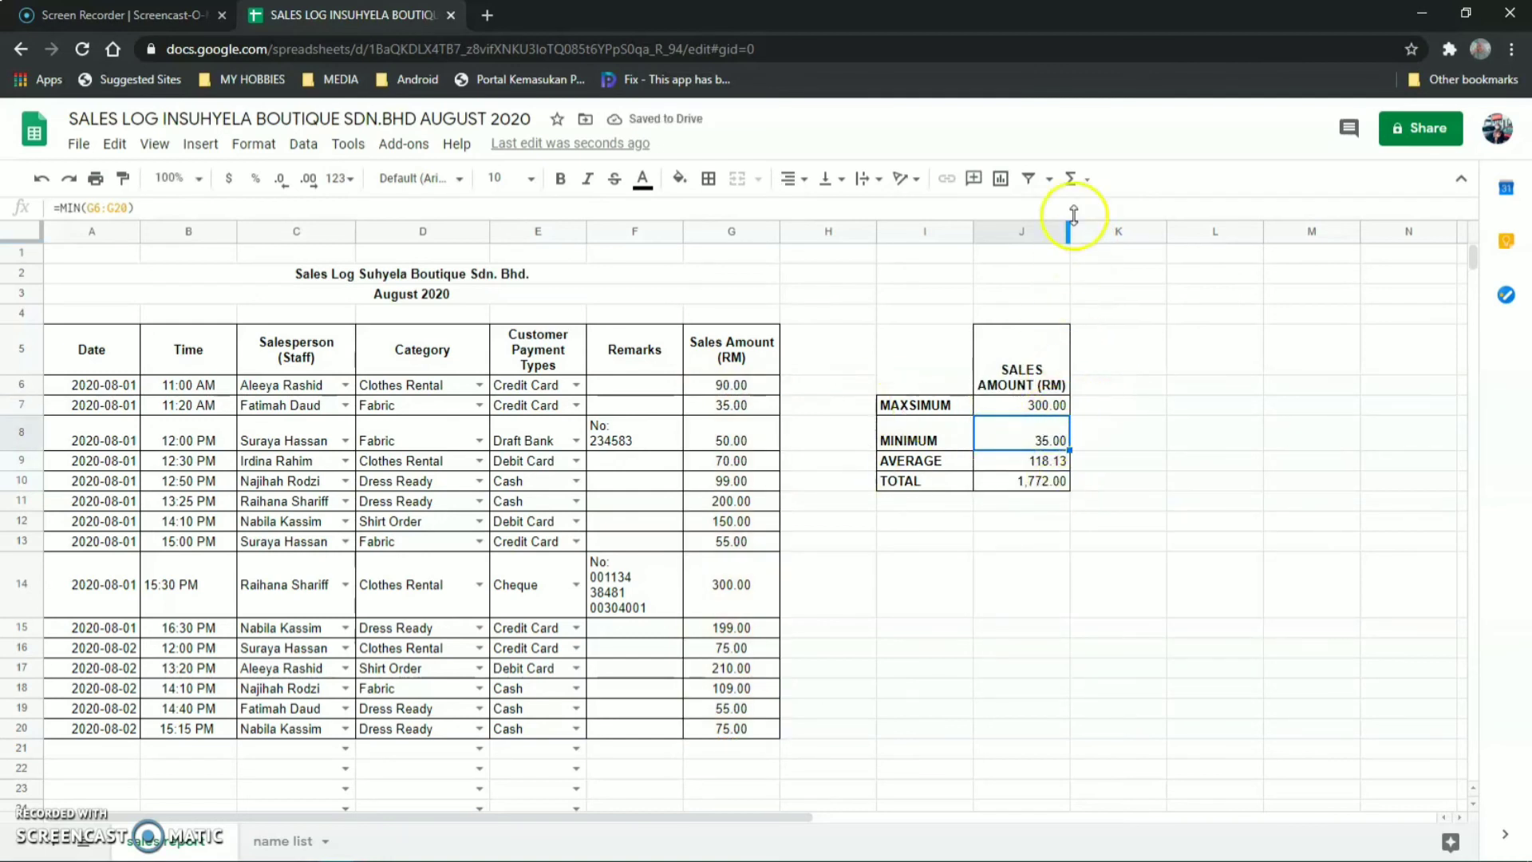
Enter =MIN(G6:G20) in the MINIMUM cell so it shows 35.00.
{"action": "left_click", "coordinate": [1073, 178]}
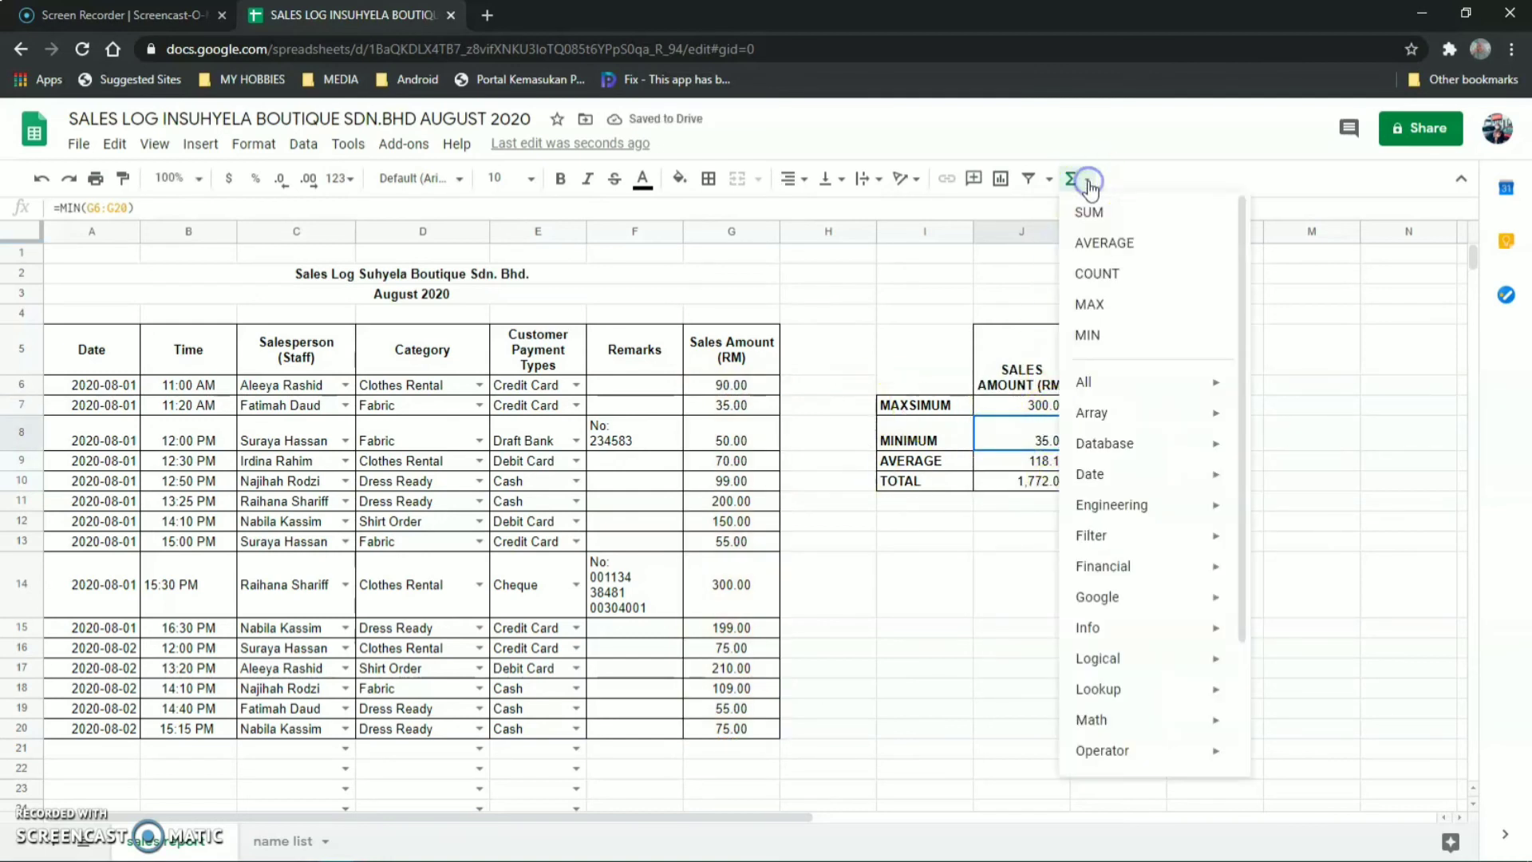
{"action": "left_click", "coordinate": [1104, 335]}
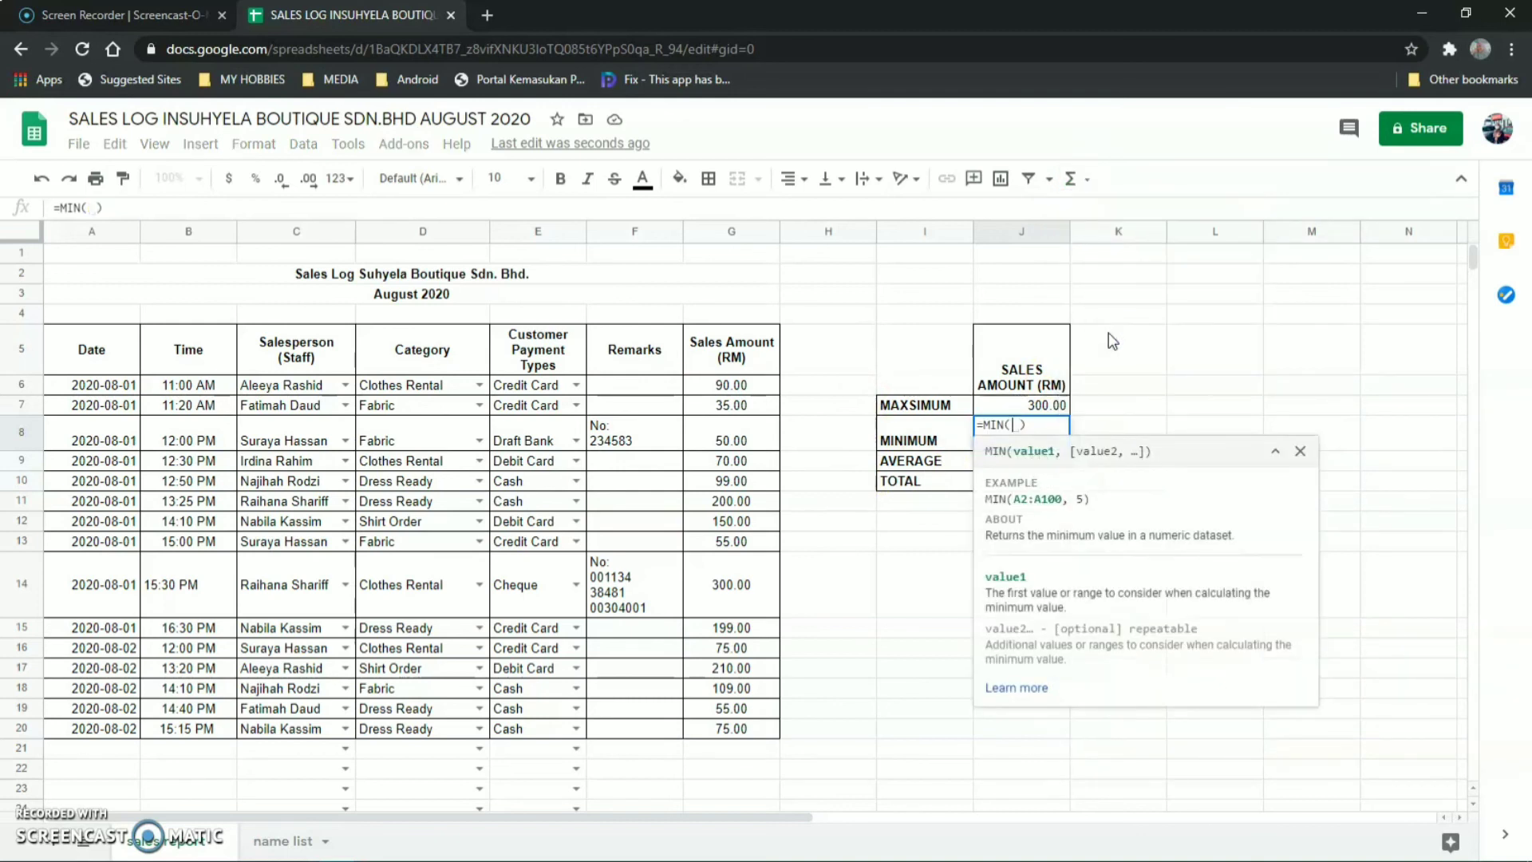
{"action": "type", "text": "G6:G20"}
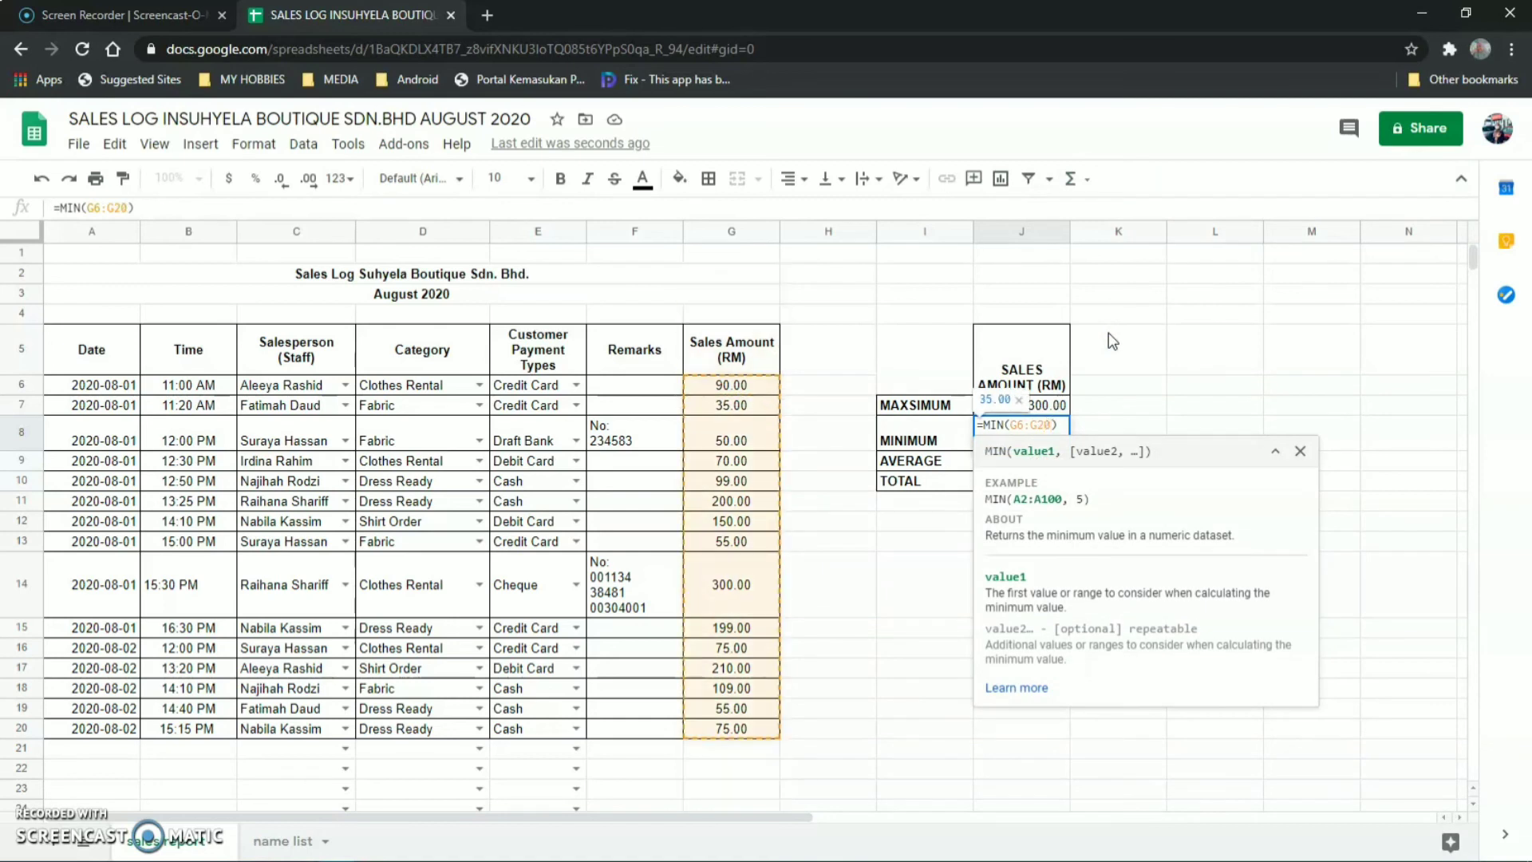
{"action": "key", "text": "Return"}
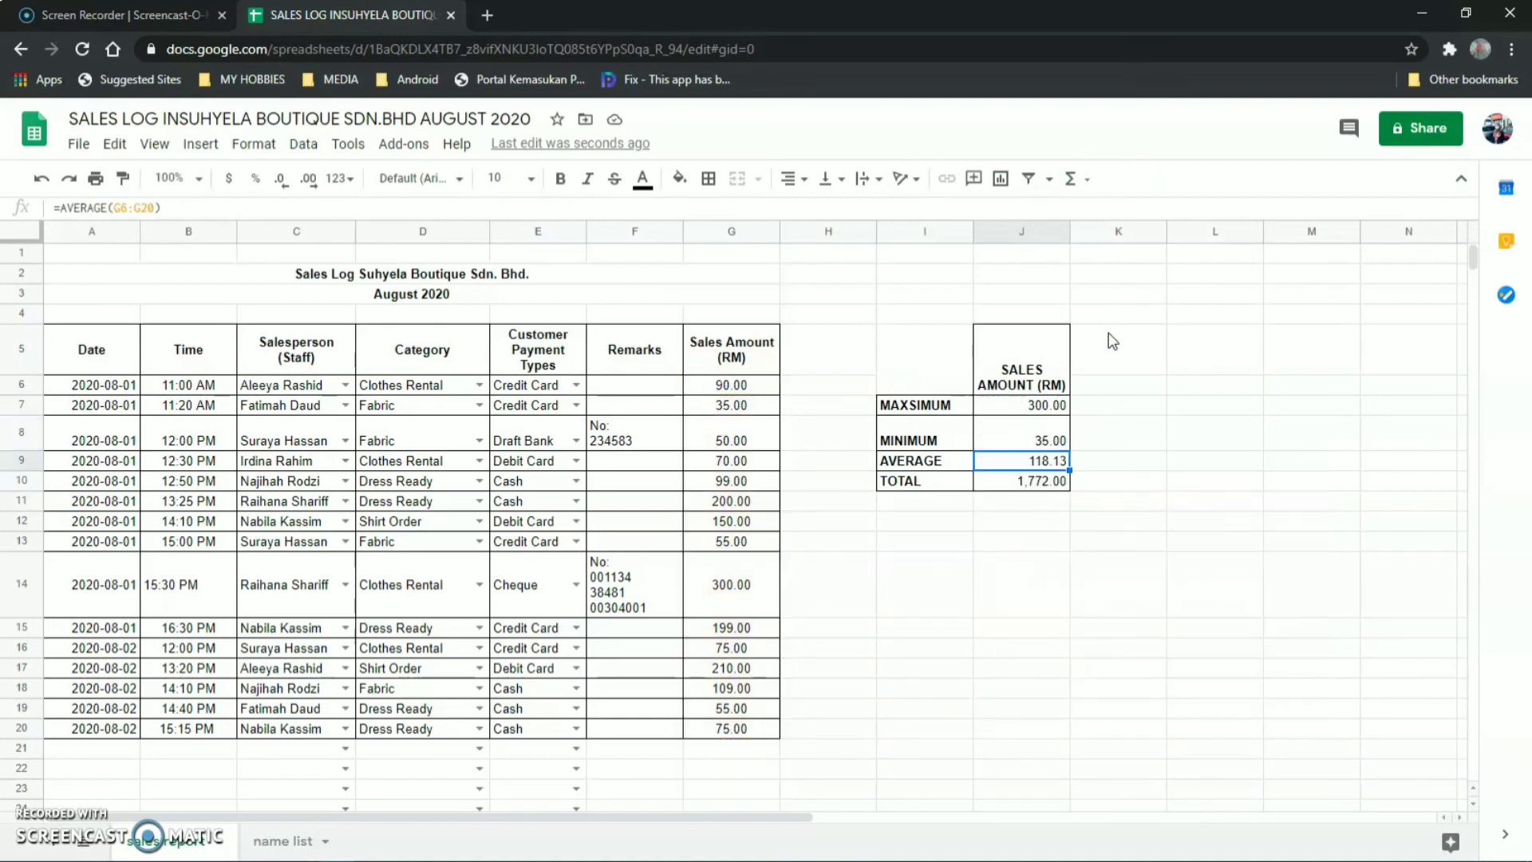
Enter =AVERAGE(G6:G20) in J9 so the average shows 118.13.
{"action": "left_click", "coordinate": [1085, 181]}
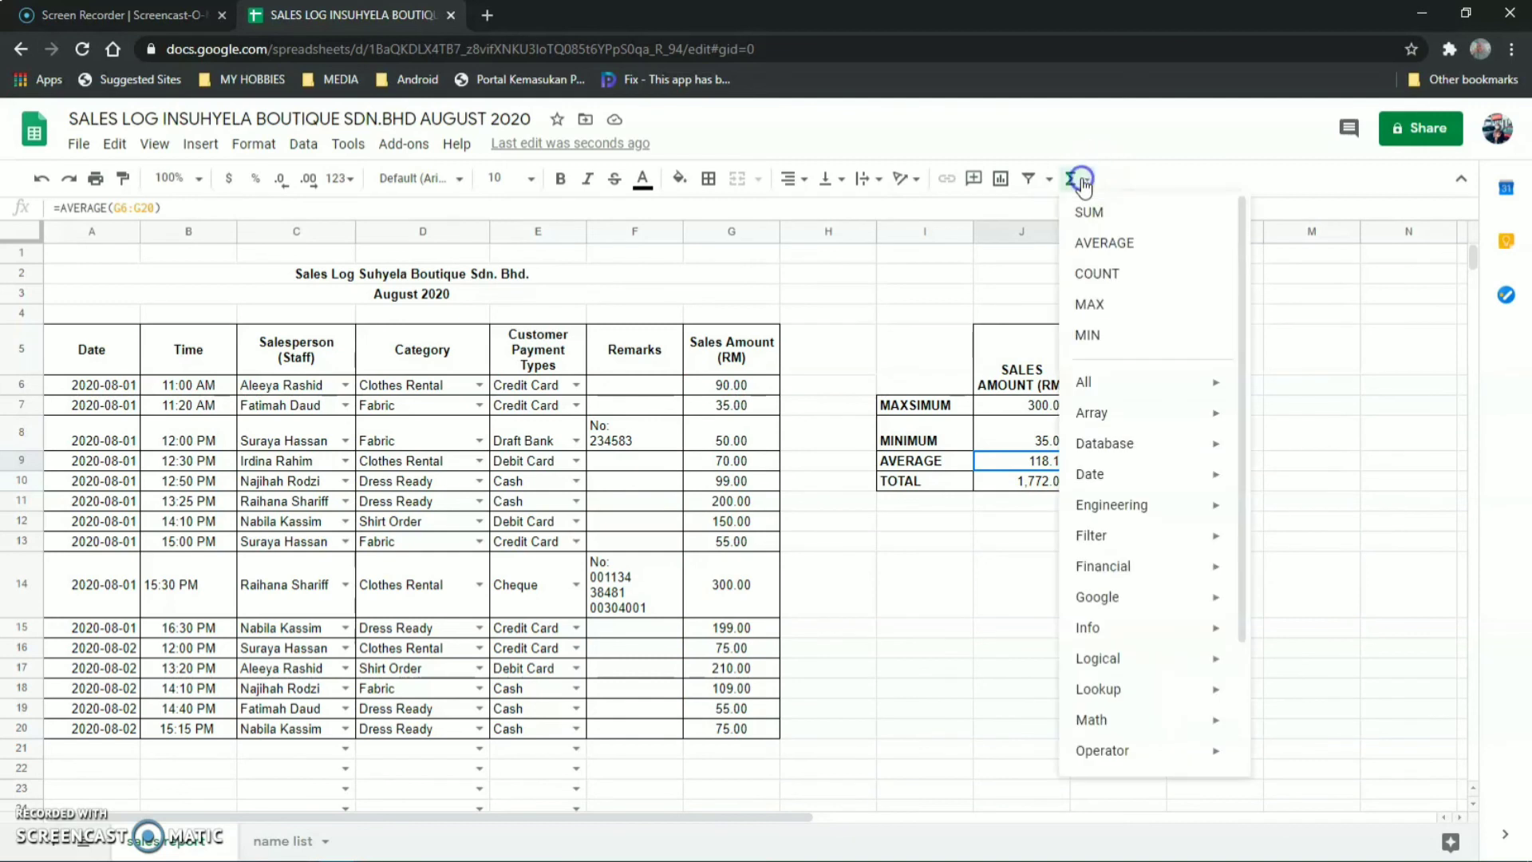
{"action": "left_click", "coordinate": [1108, 245]}
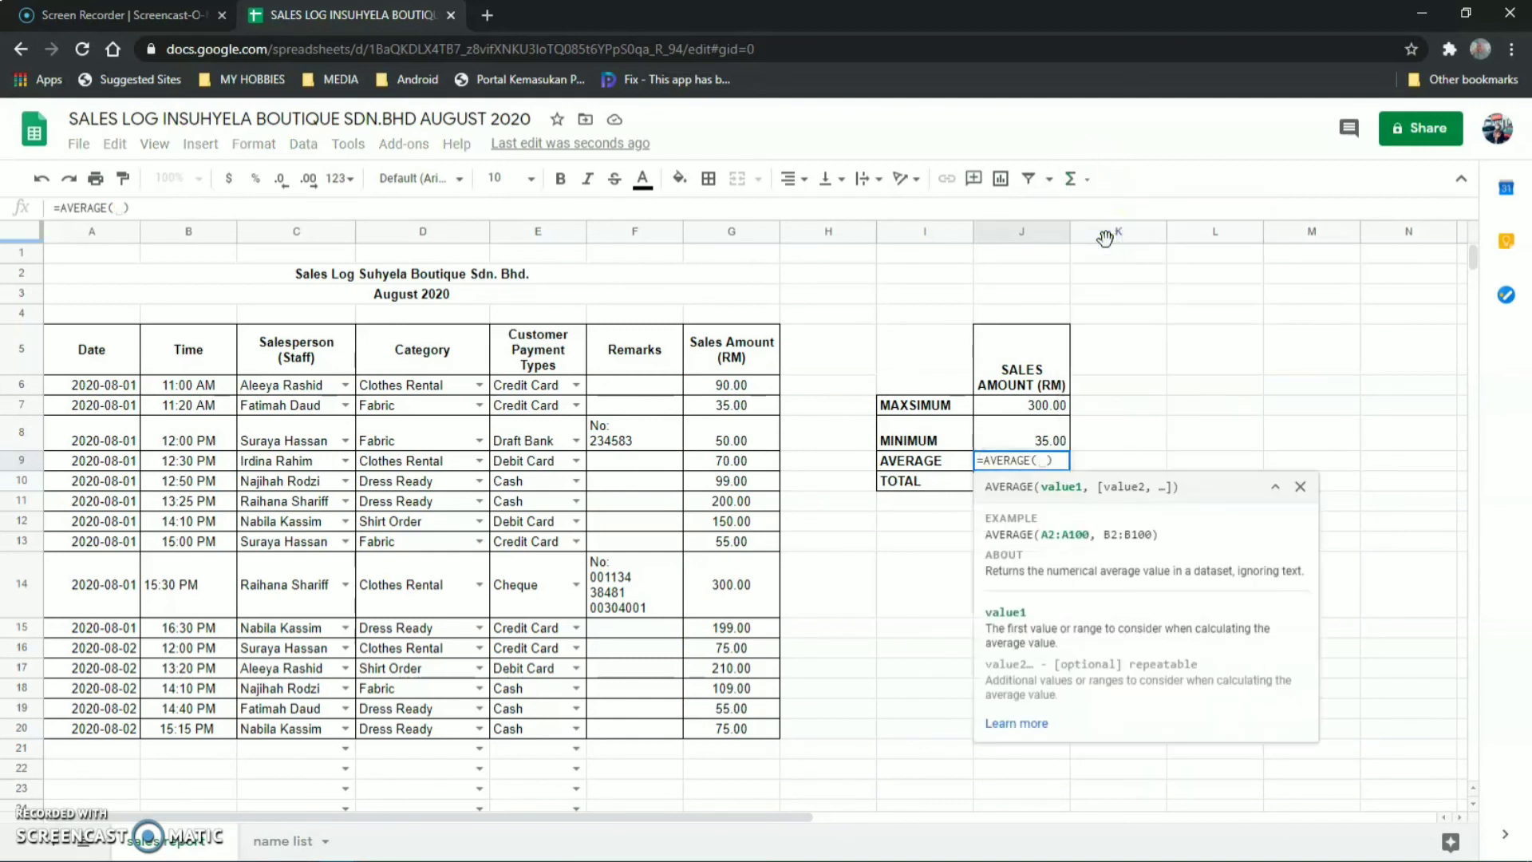
{"action": "type", "text": "G6"}
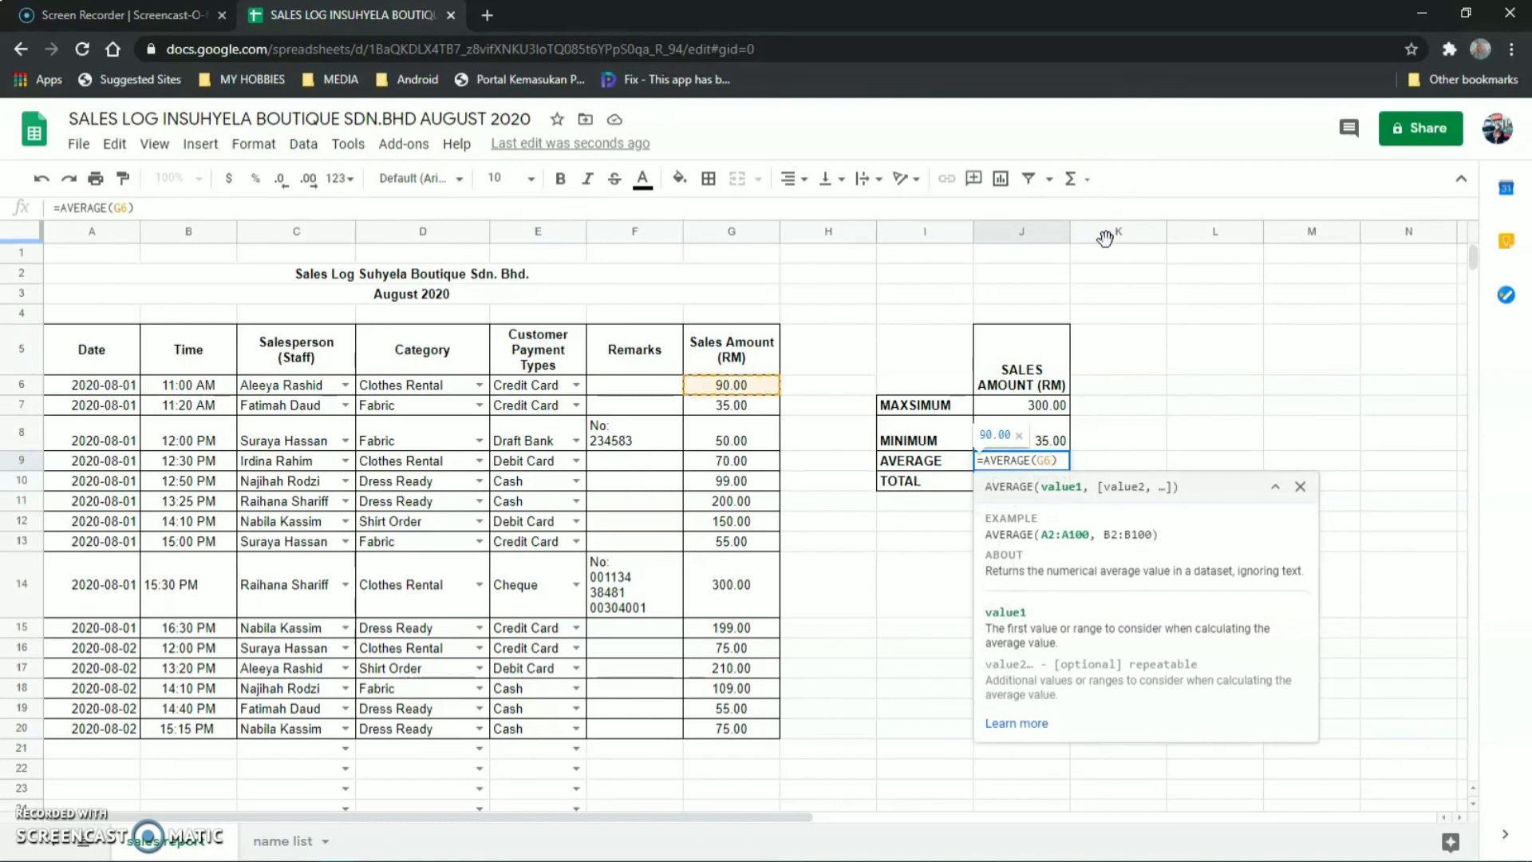
{"action": "type", "text": ":G20"}
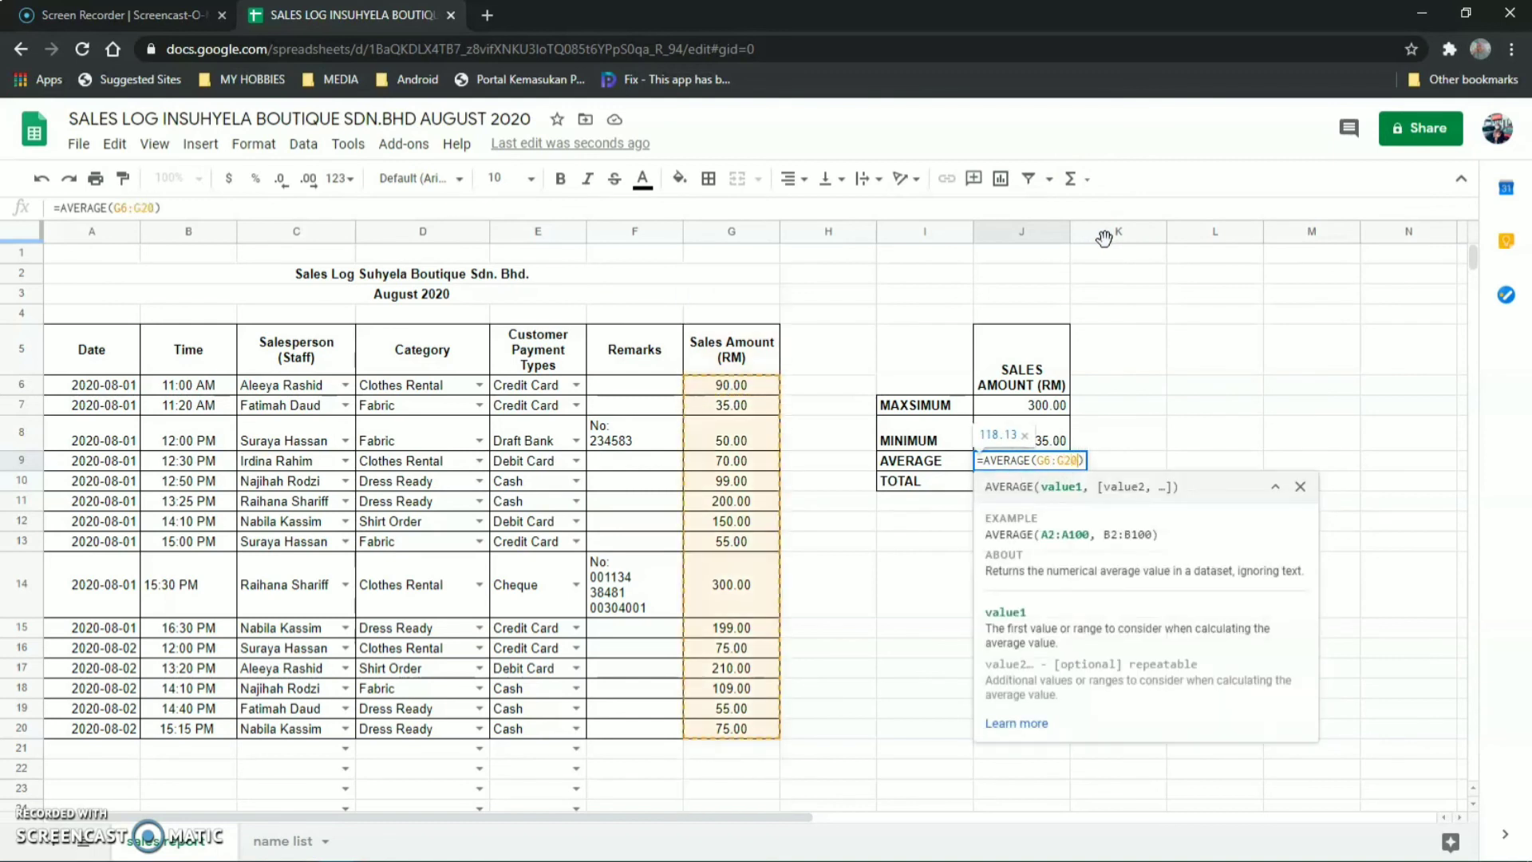
{"action": "key", "text": "Return"}
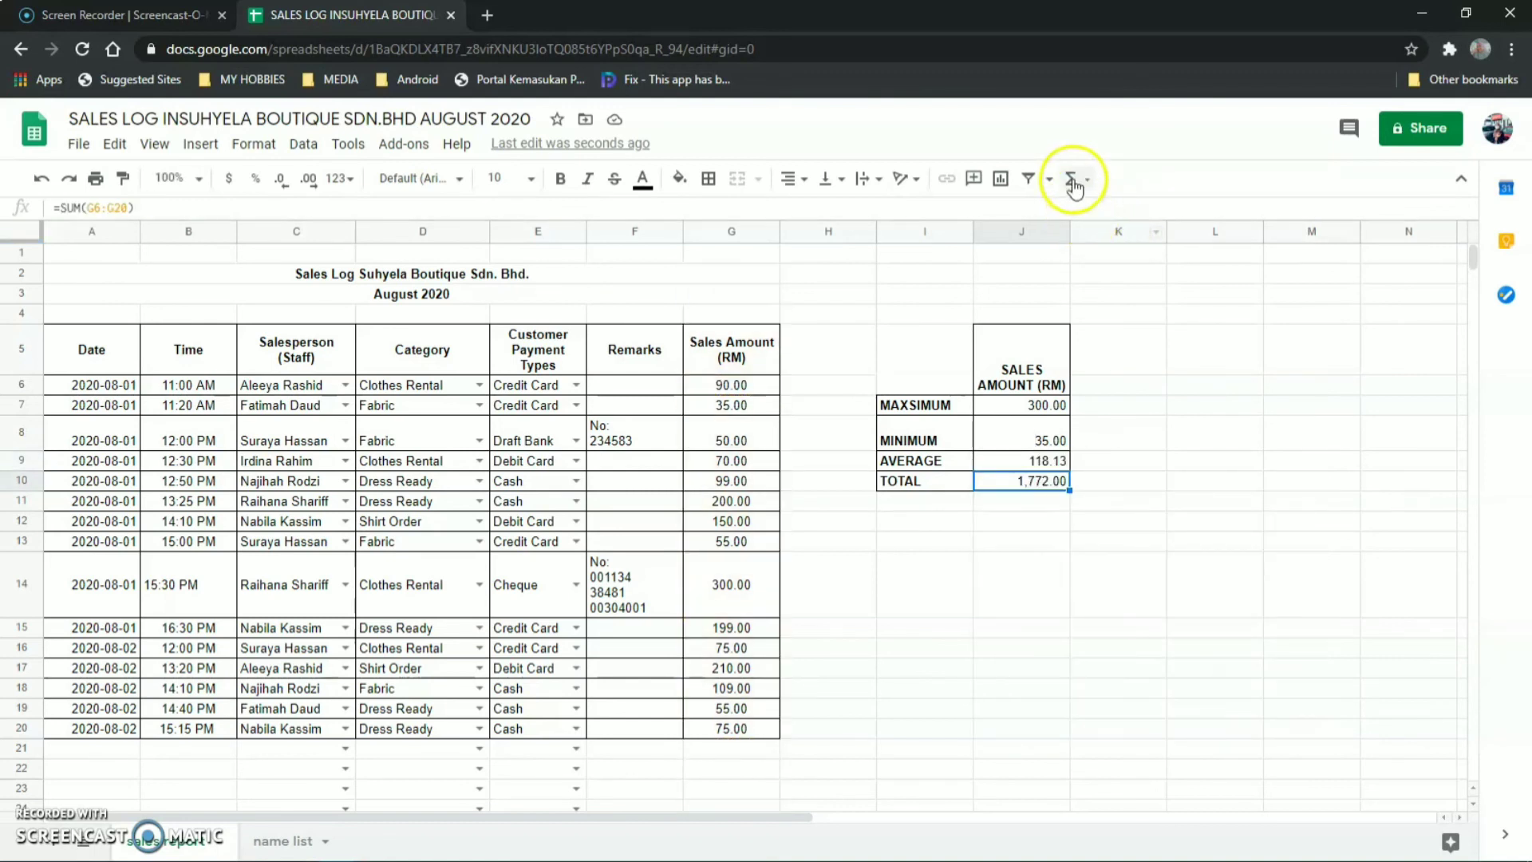
Enter =SUM(G6:G20) in J10 so the total shows 1,772.00.
{"action": "left_click", "coordinate": [1087, 179]}
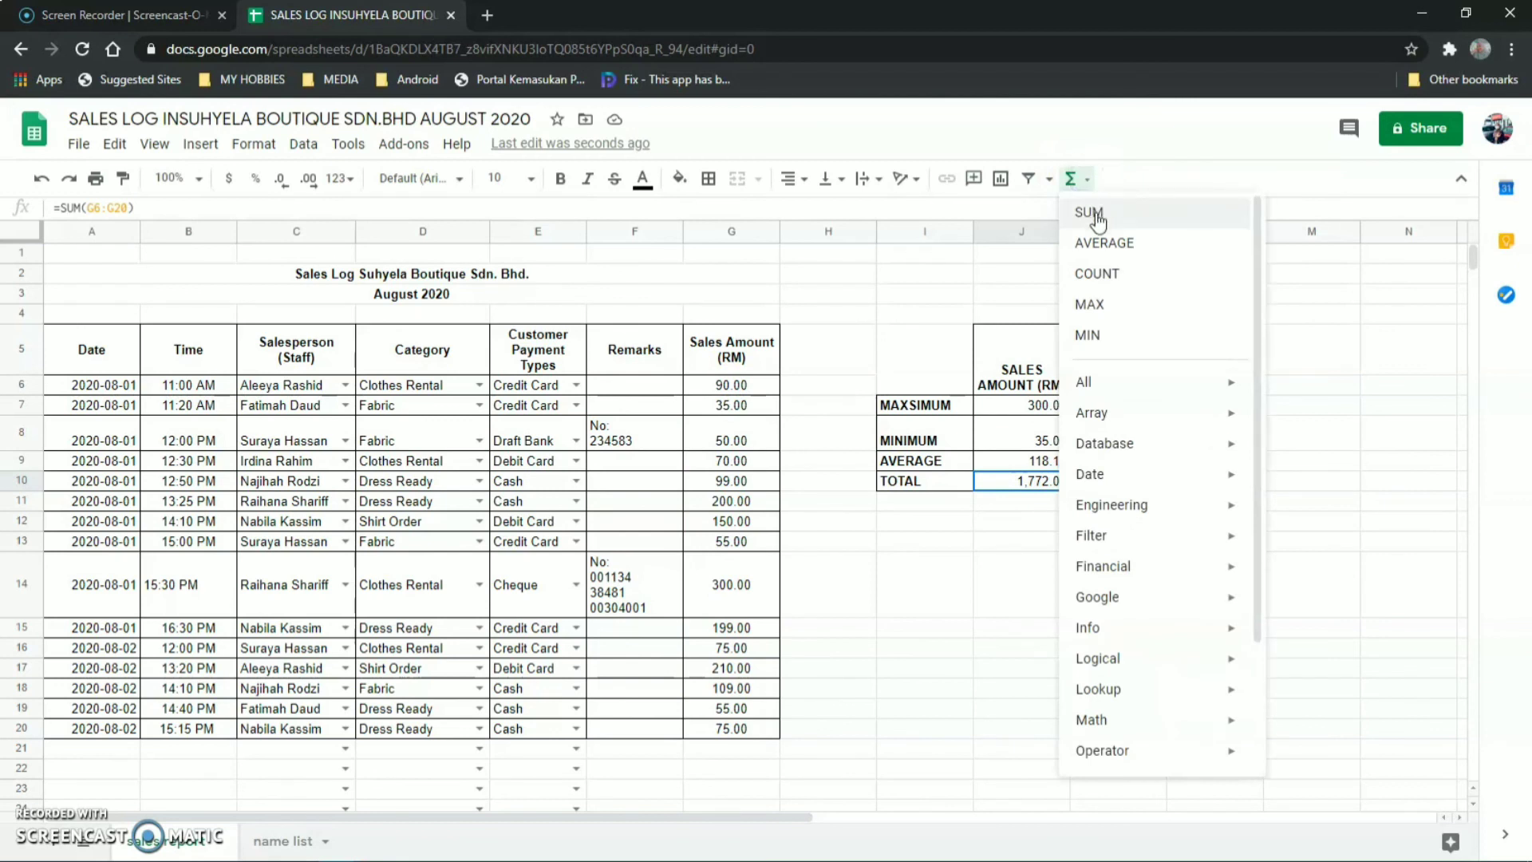
{"action": "left_click", "coordinate": [1094, 212]}
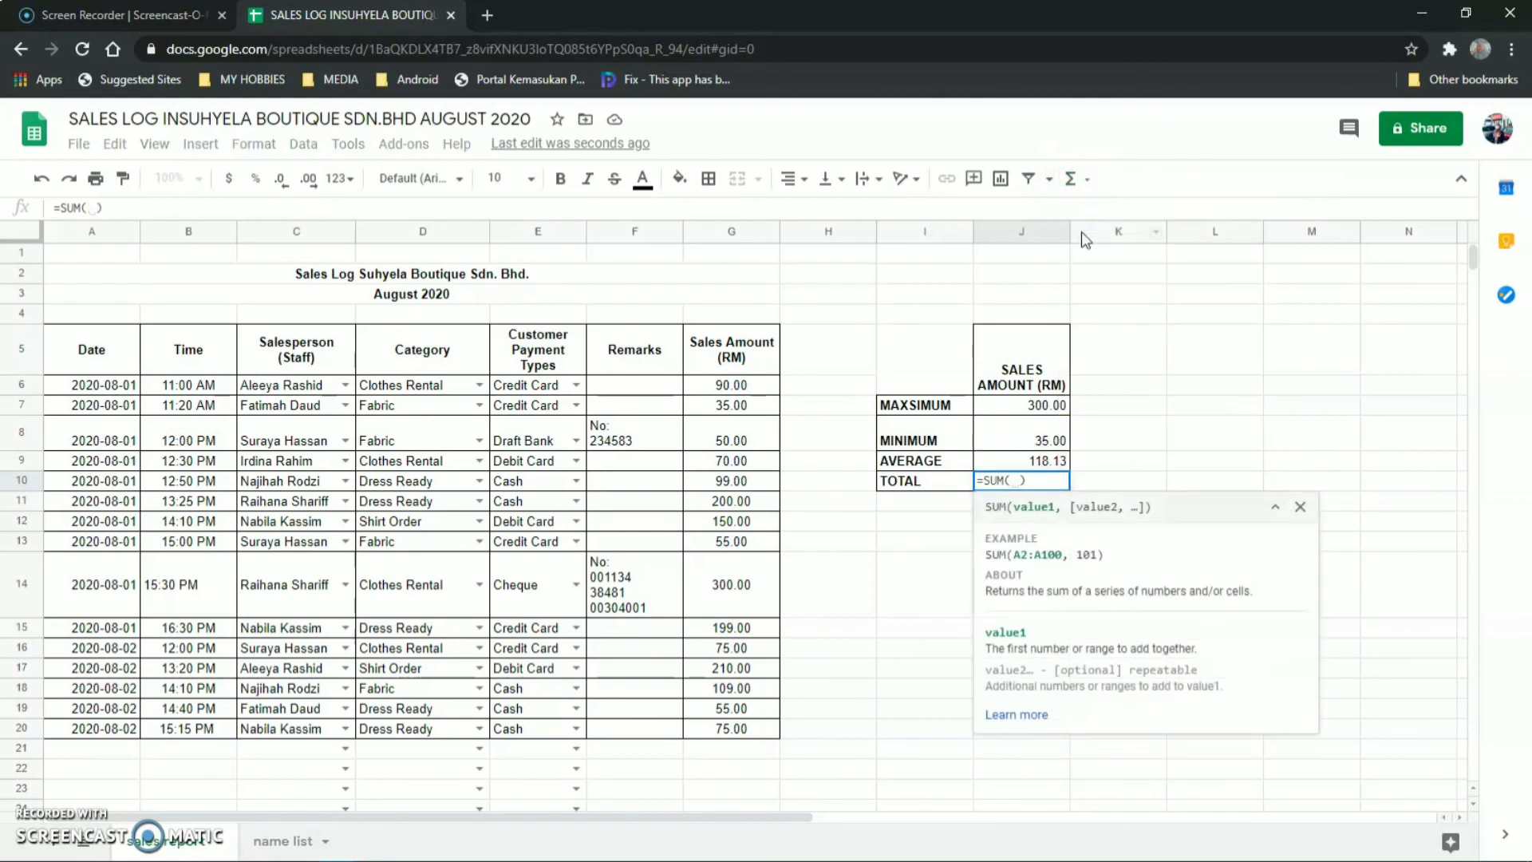
{"action": "type", "text": "G6"}
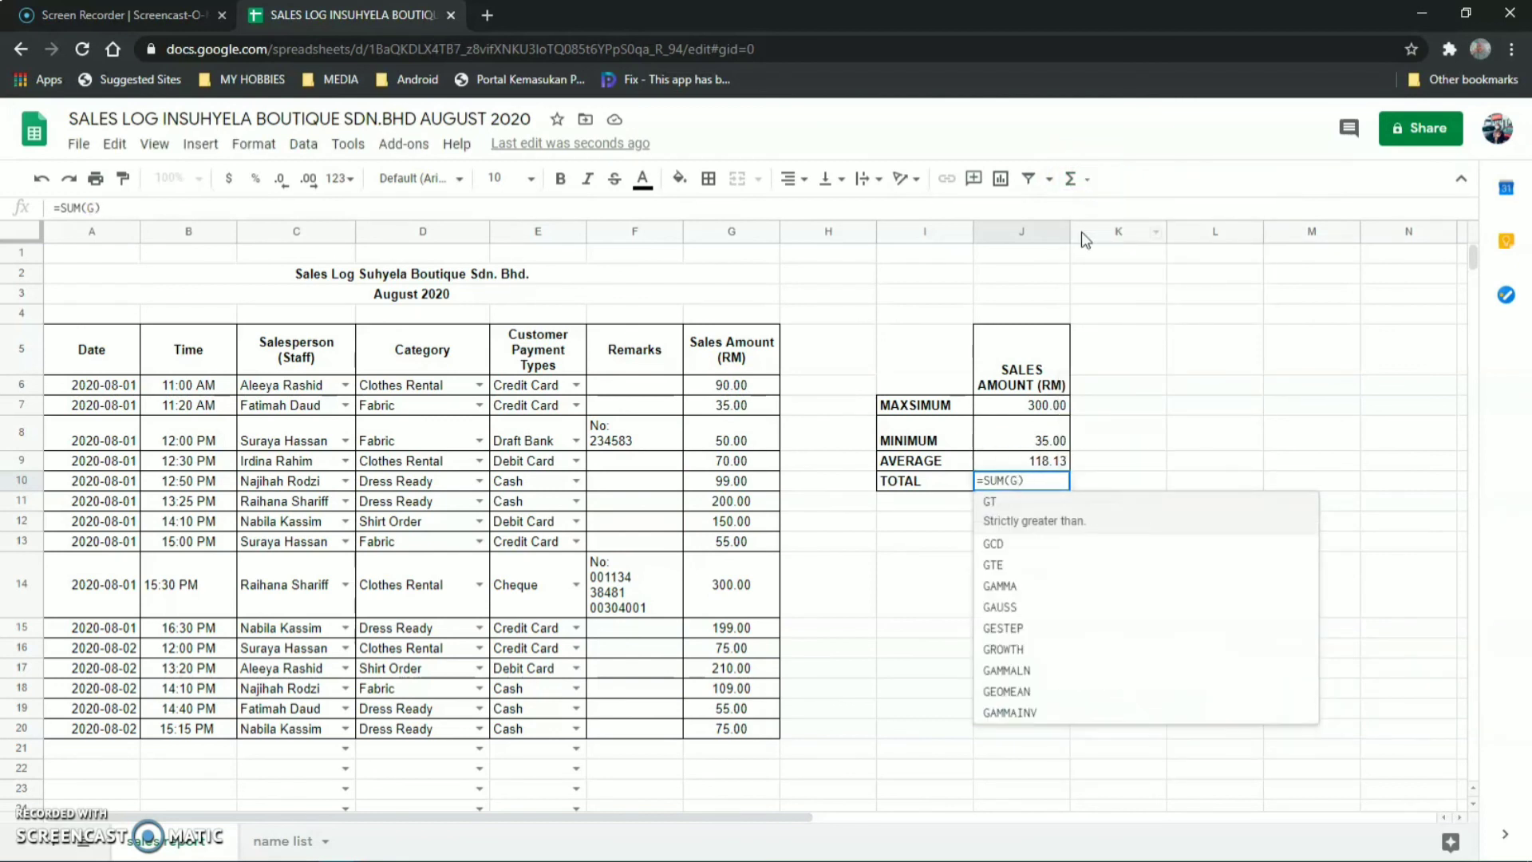
{"action": "type", "text": ":G20"}
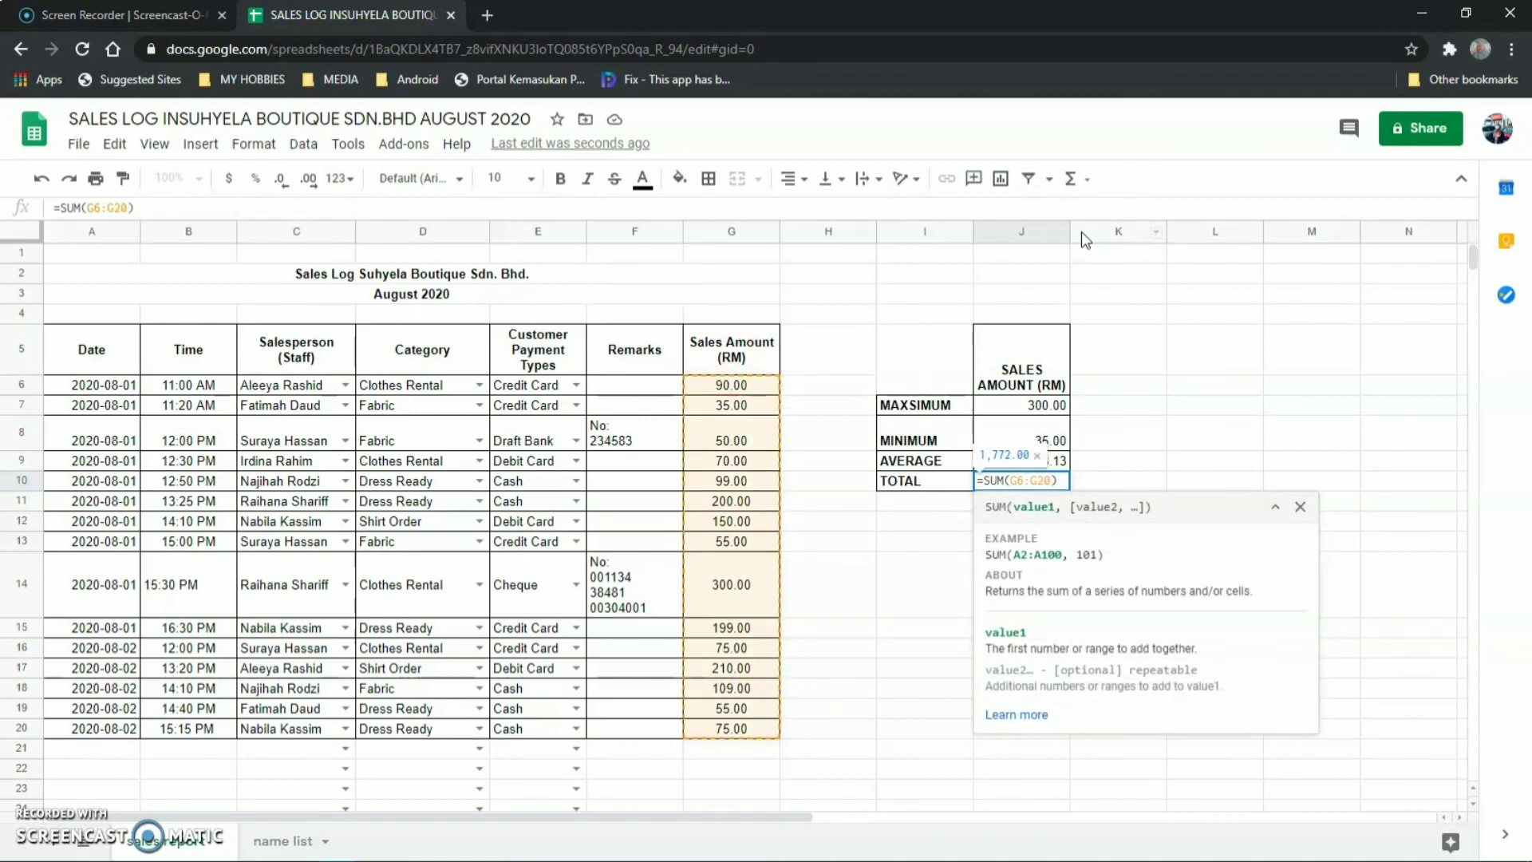
{"action": "key", "text": "Return"}
{"action": "left_click", "coordinate": [989, 643]}
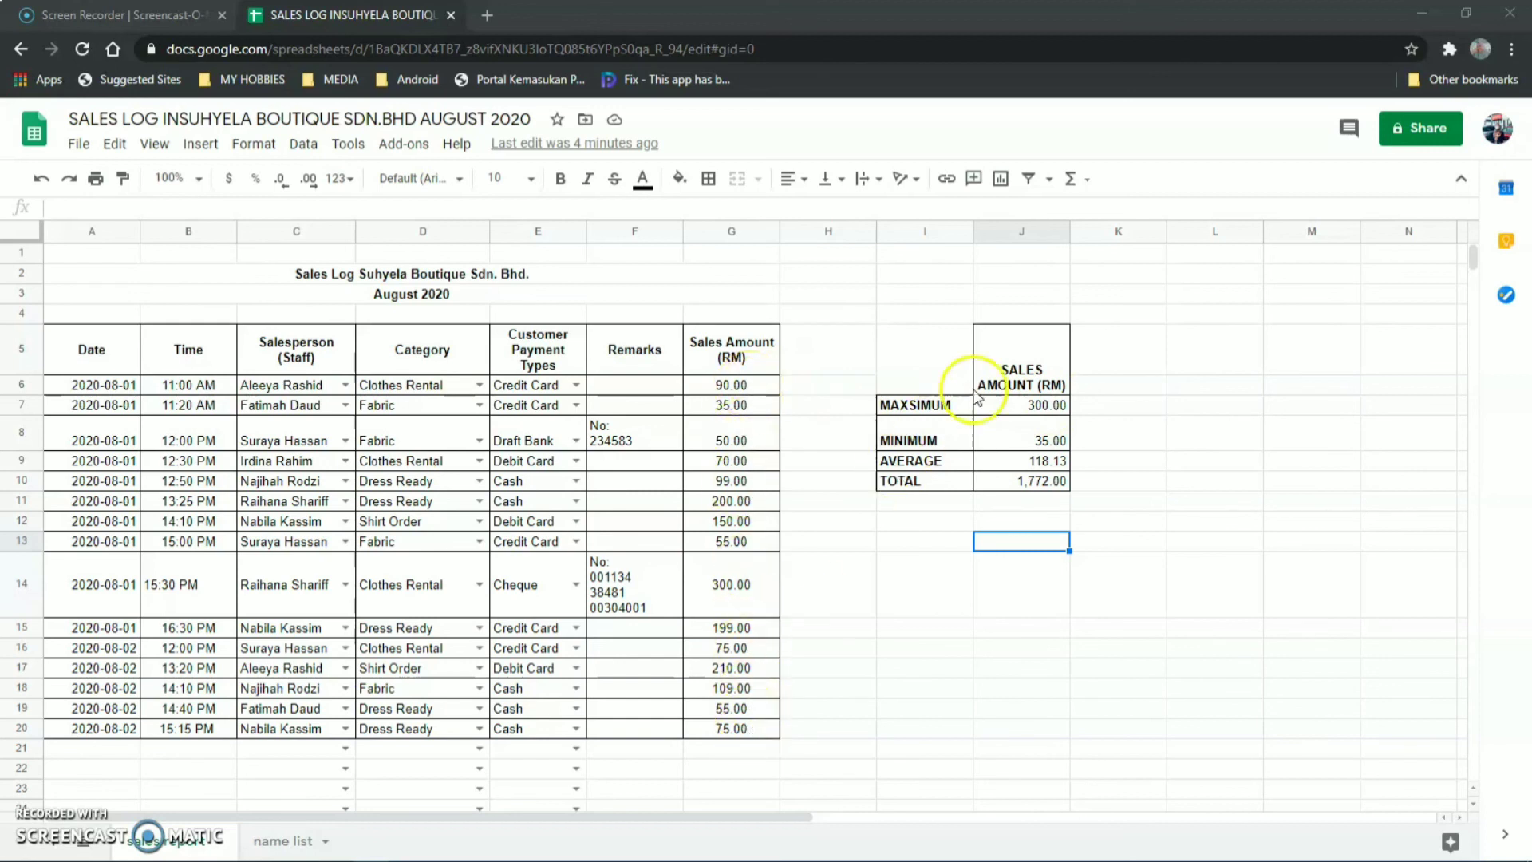
Clear J7 and rebuild the maximum as =MAX(G6:G20), showing 300.00.
{"action": "left_click", "coordinate": [1037, 411]}
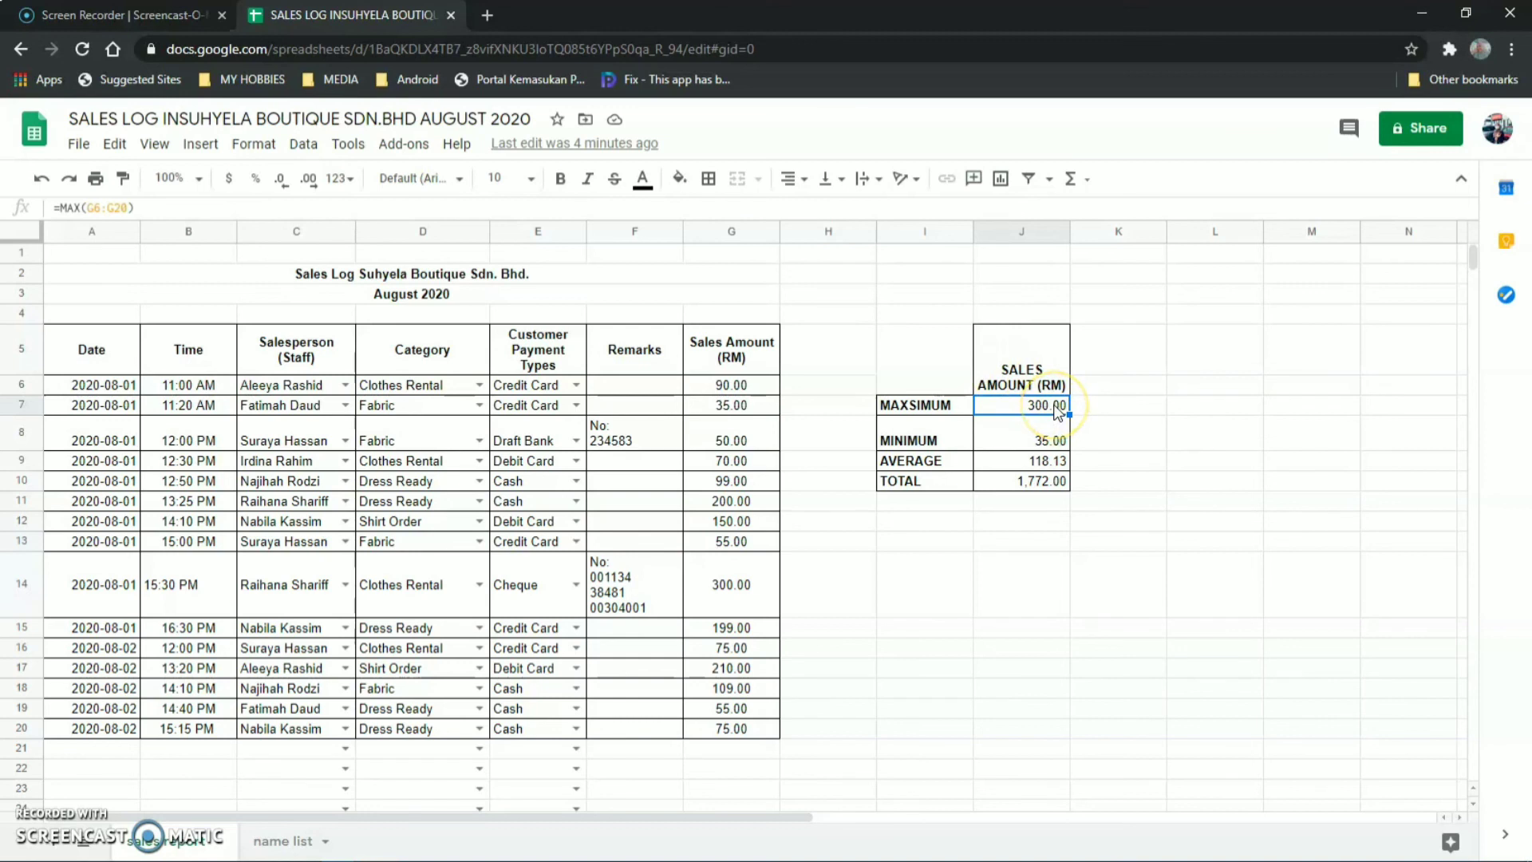
{"action": "key", "text": "Delete"}
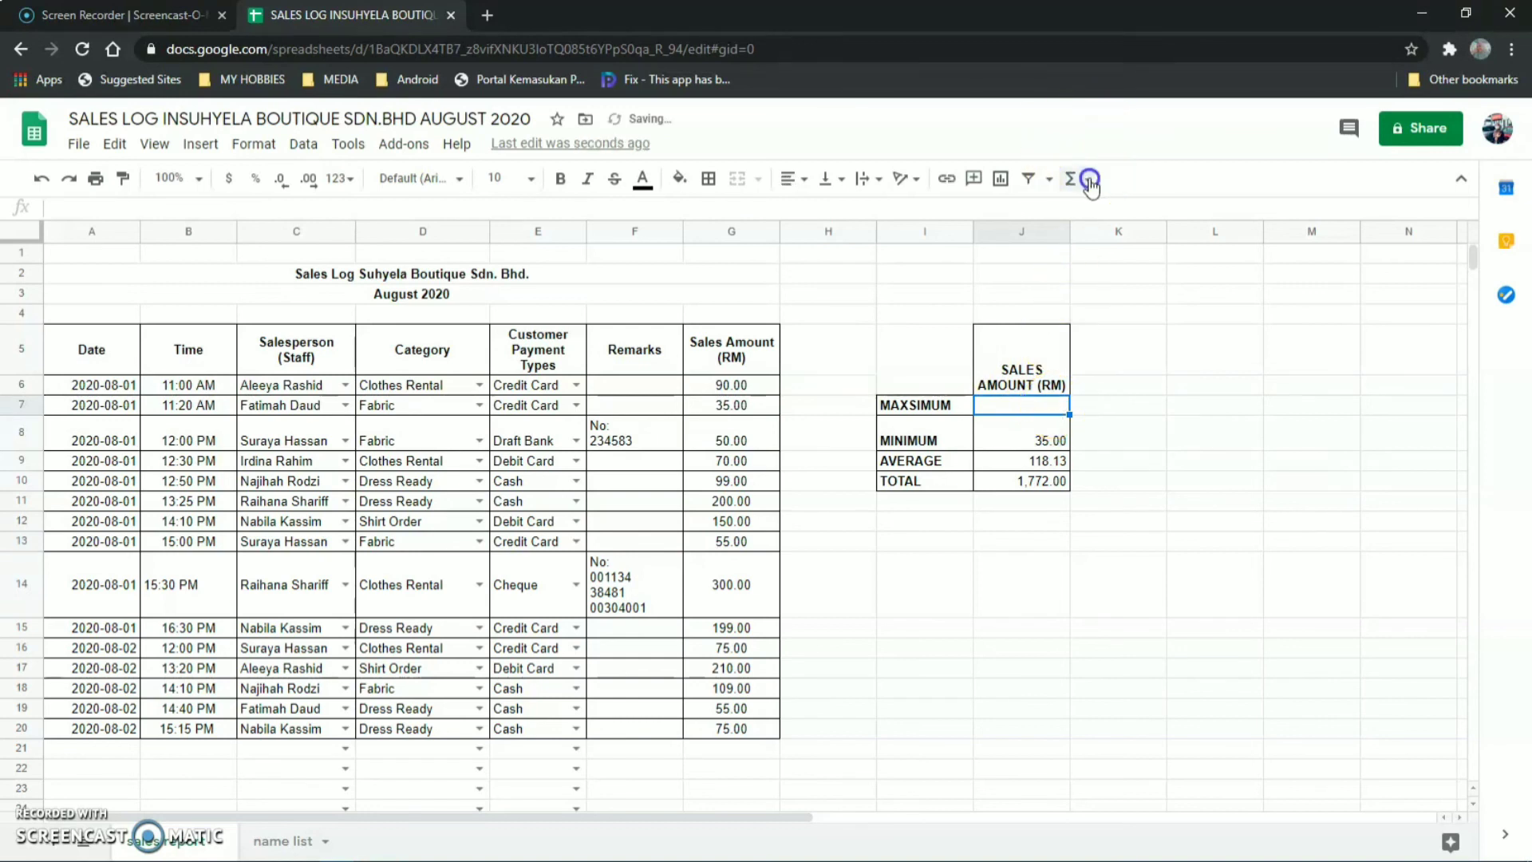
{"action": "left_click", "coordinate": [1089, 182]}
{"action": "left_click", "coordinate": [1101, 303]}
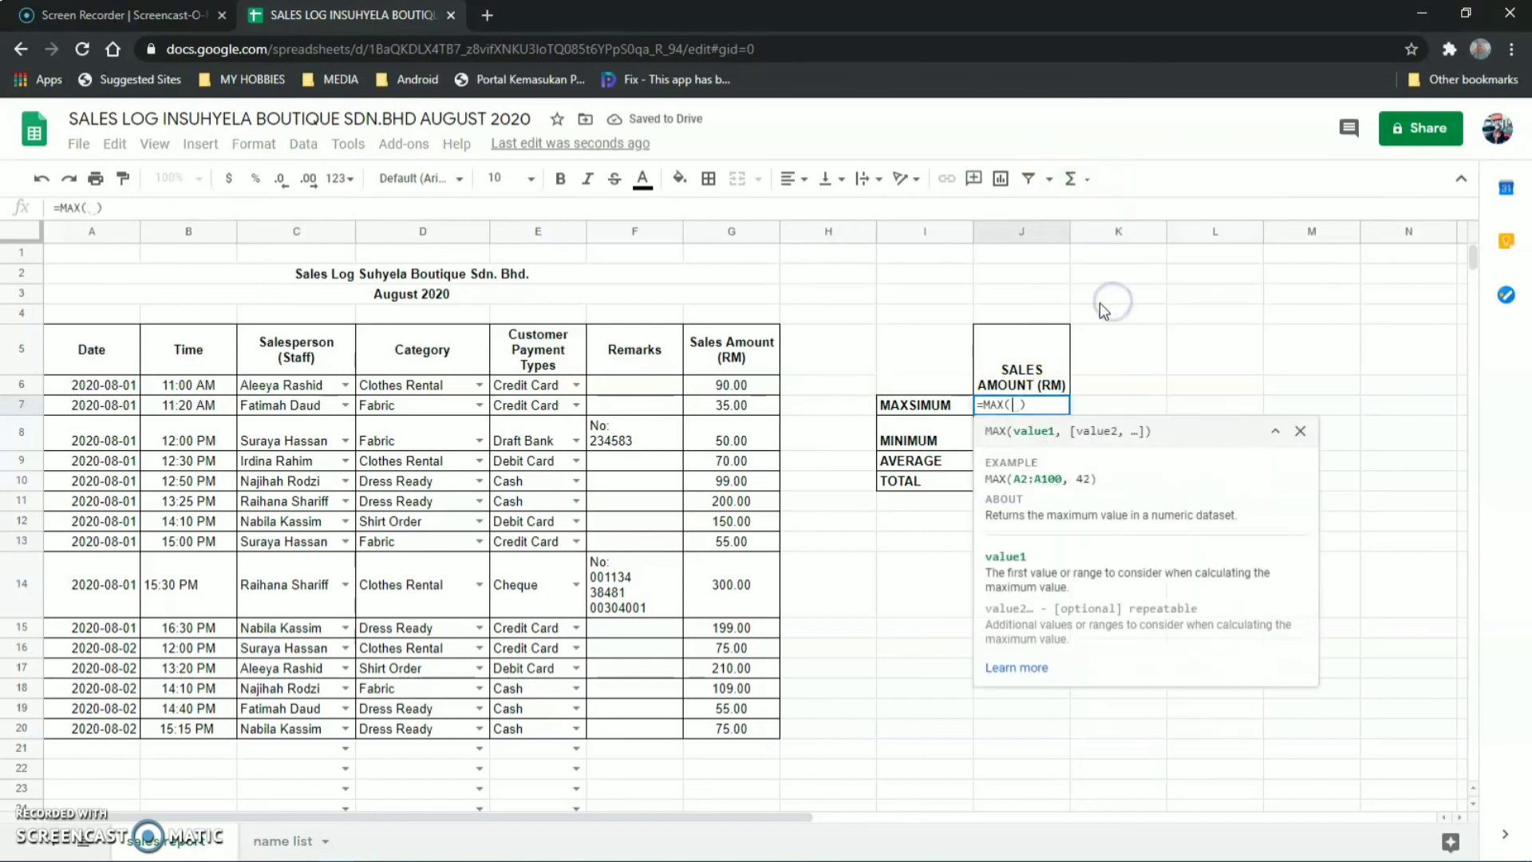
{"action": "left_click", "coordinate": [730, 385]}
{"action": "left_click_drag", "start_coordinate": [731, 386], "coordinate": [748, 727]}
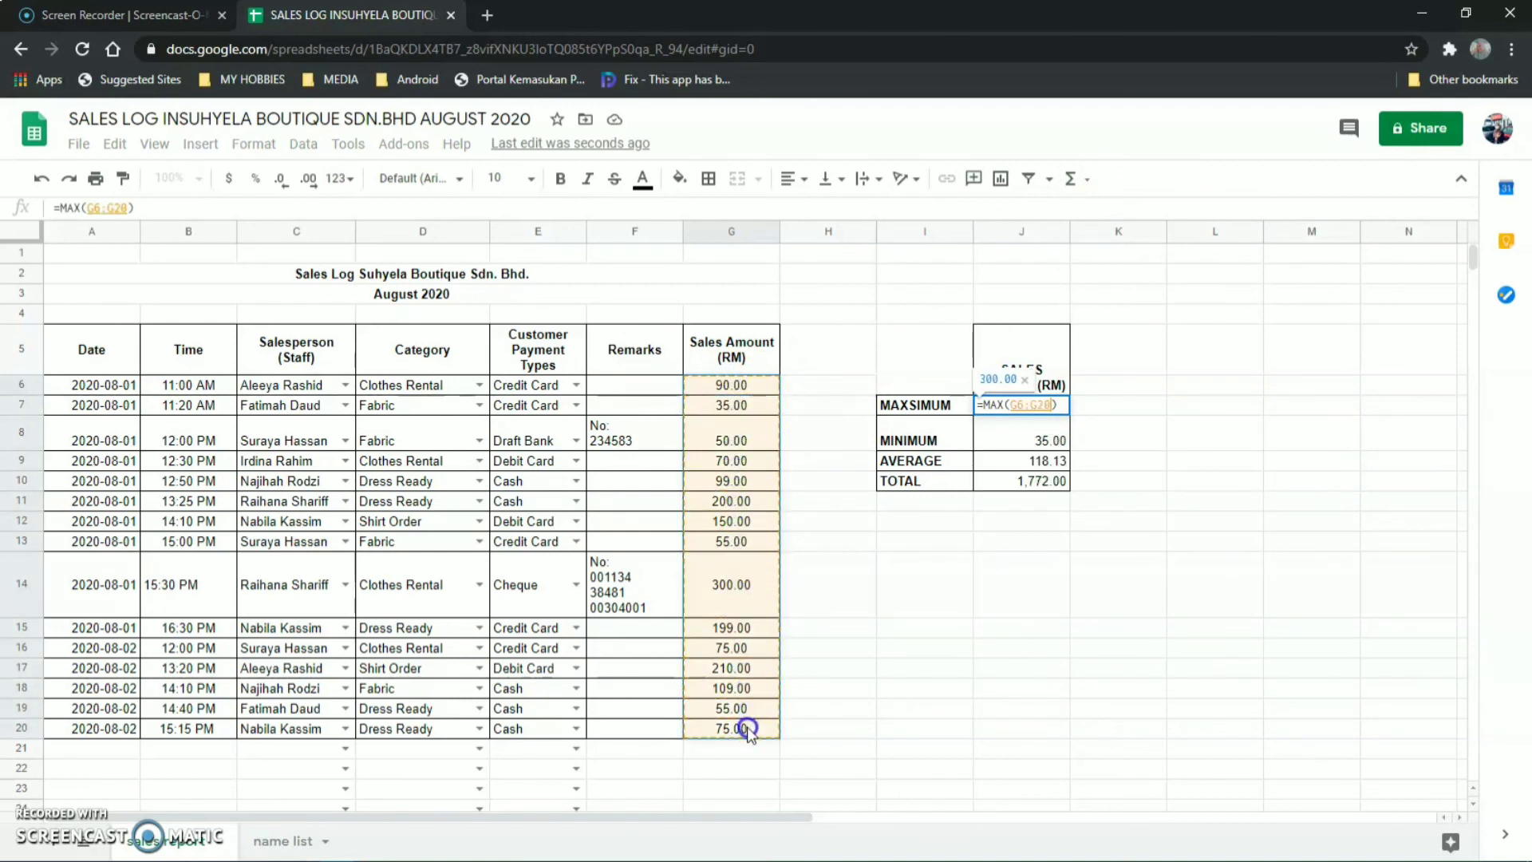
{"action": "key", "text": "Return"}
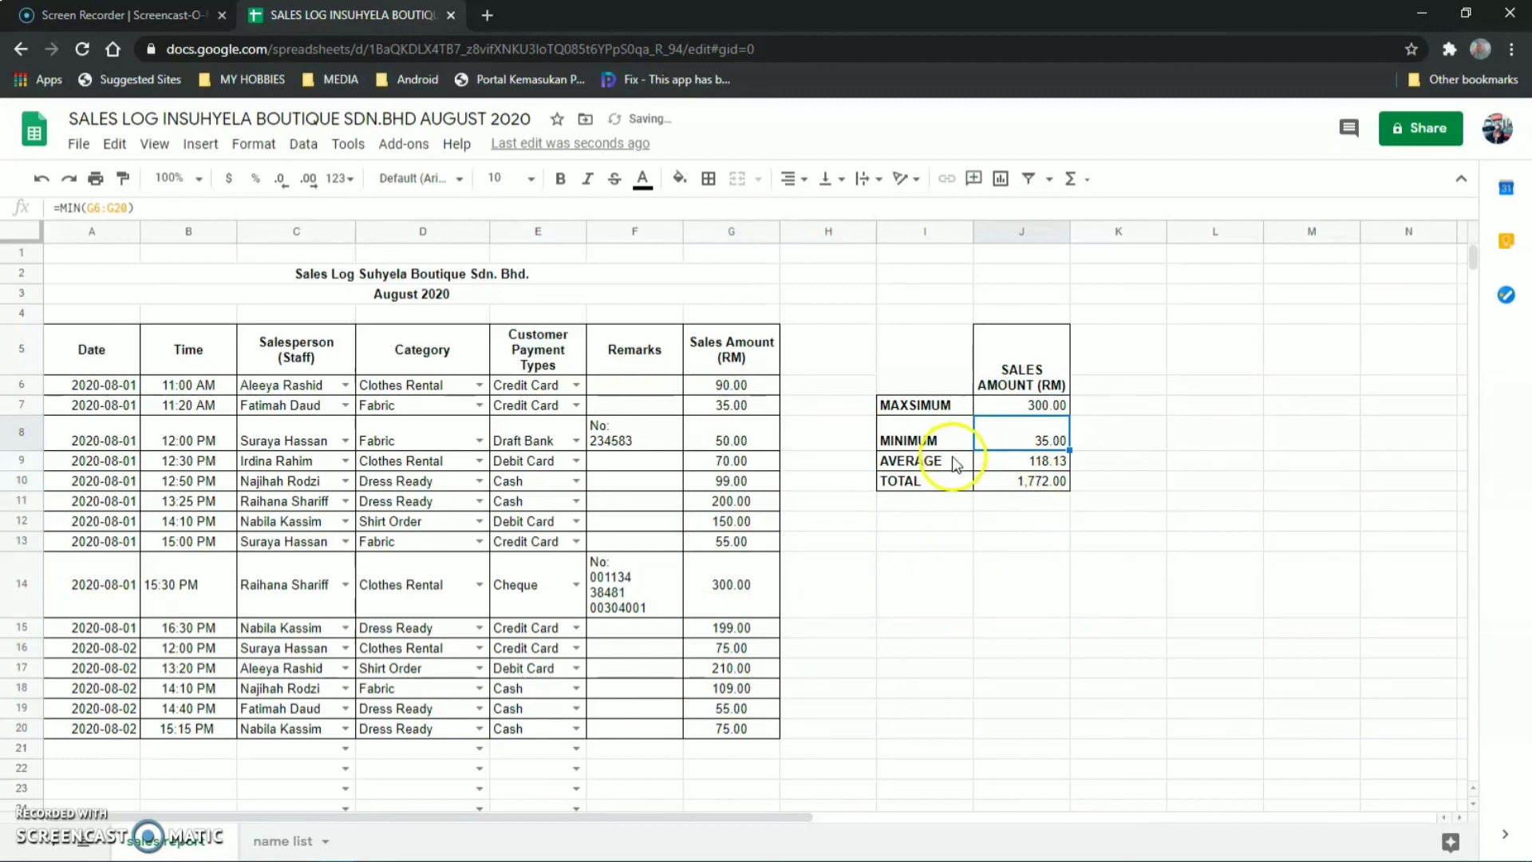
Rebuild the J8 minimum as =MIN(G6:G20), showing 35.00.
{"action": "left_click", "coordinate": [1082, 182]}
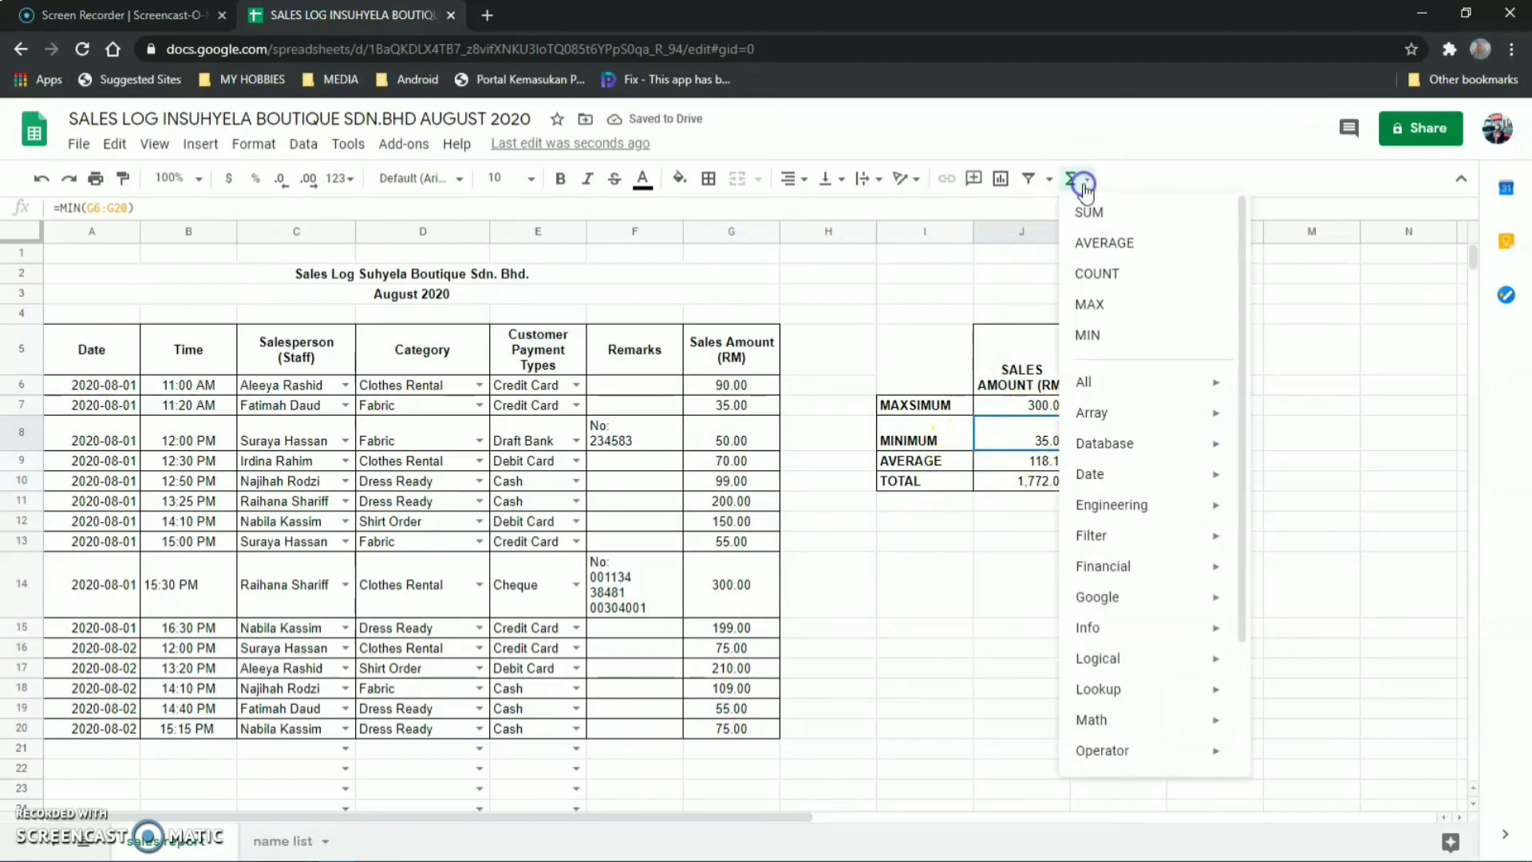
{"action": "left_click", "coordinate": [1090, 330]}
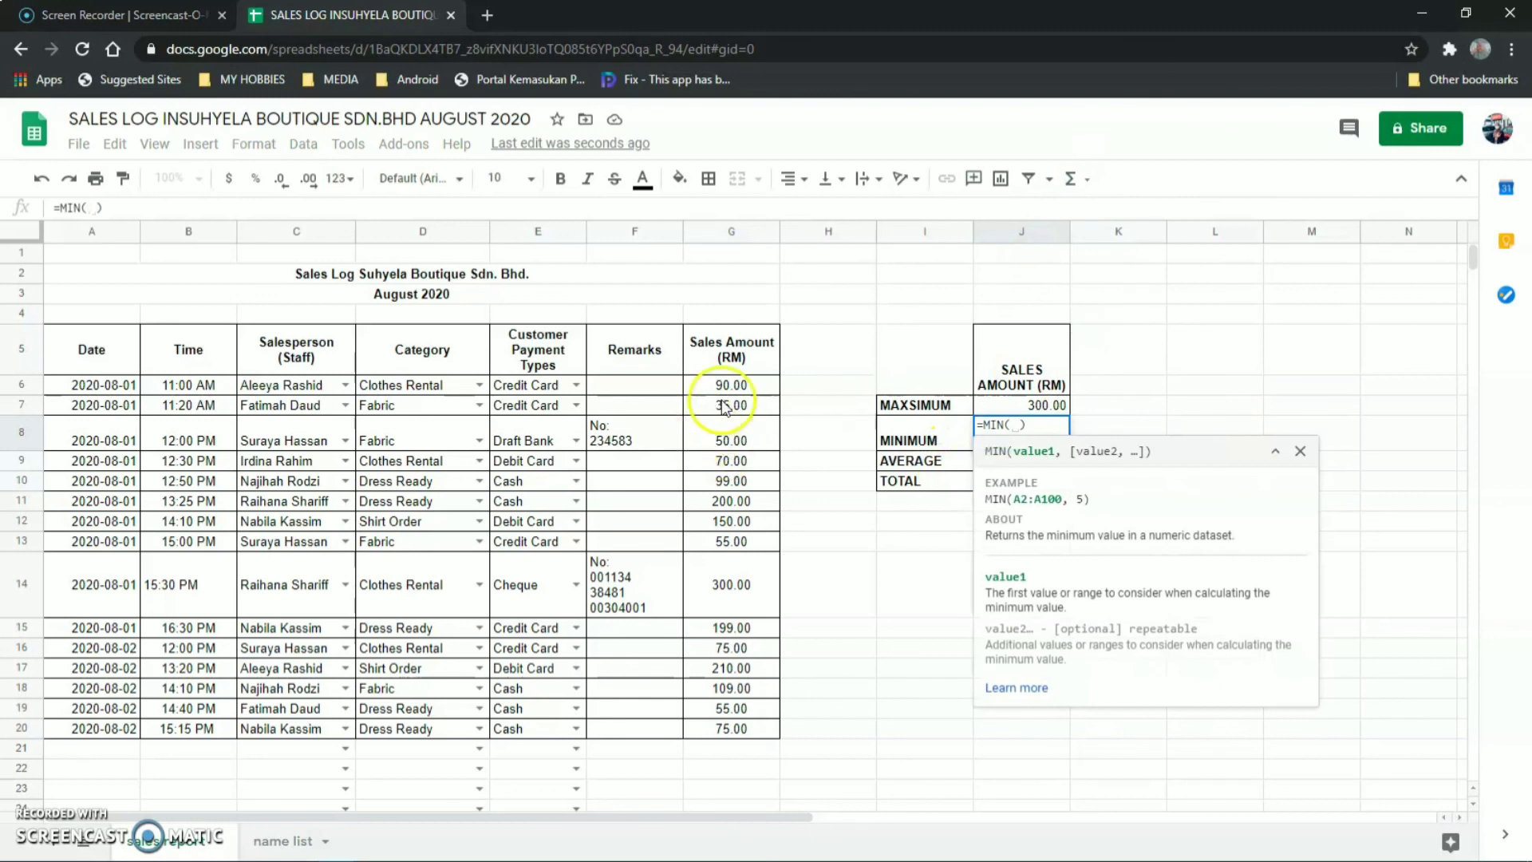
{"action": "left_click_drag", "start_coordinate": [728, 385], "coordinate": [734, 729]}
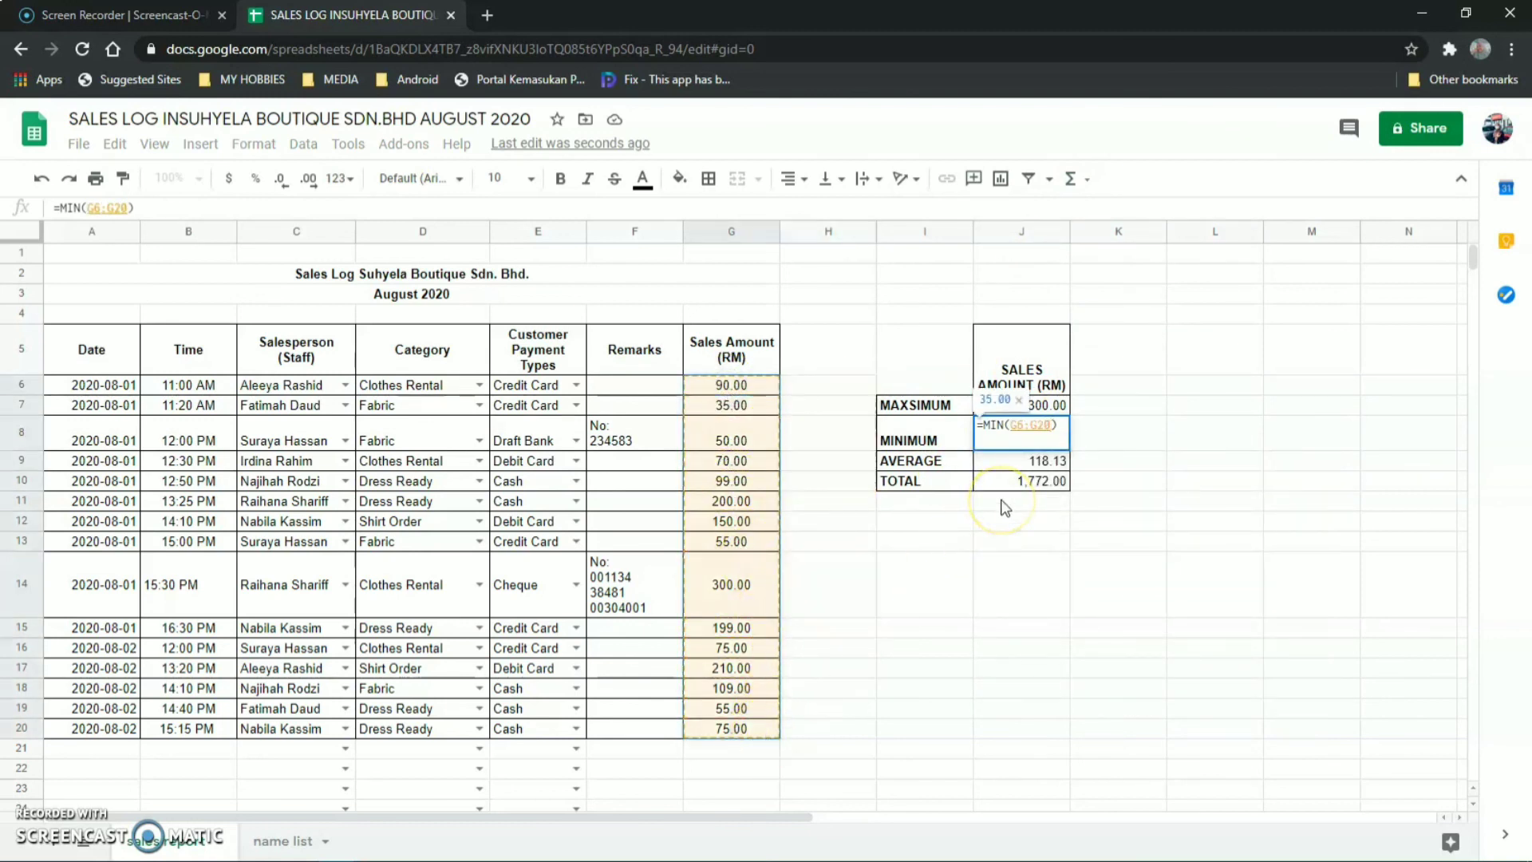
{"action": "key", "text": "Return"}
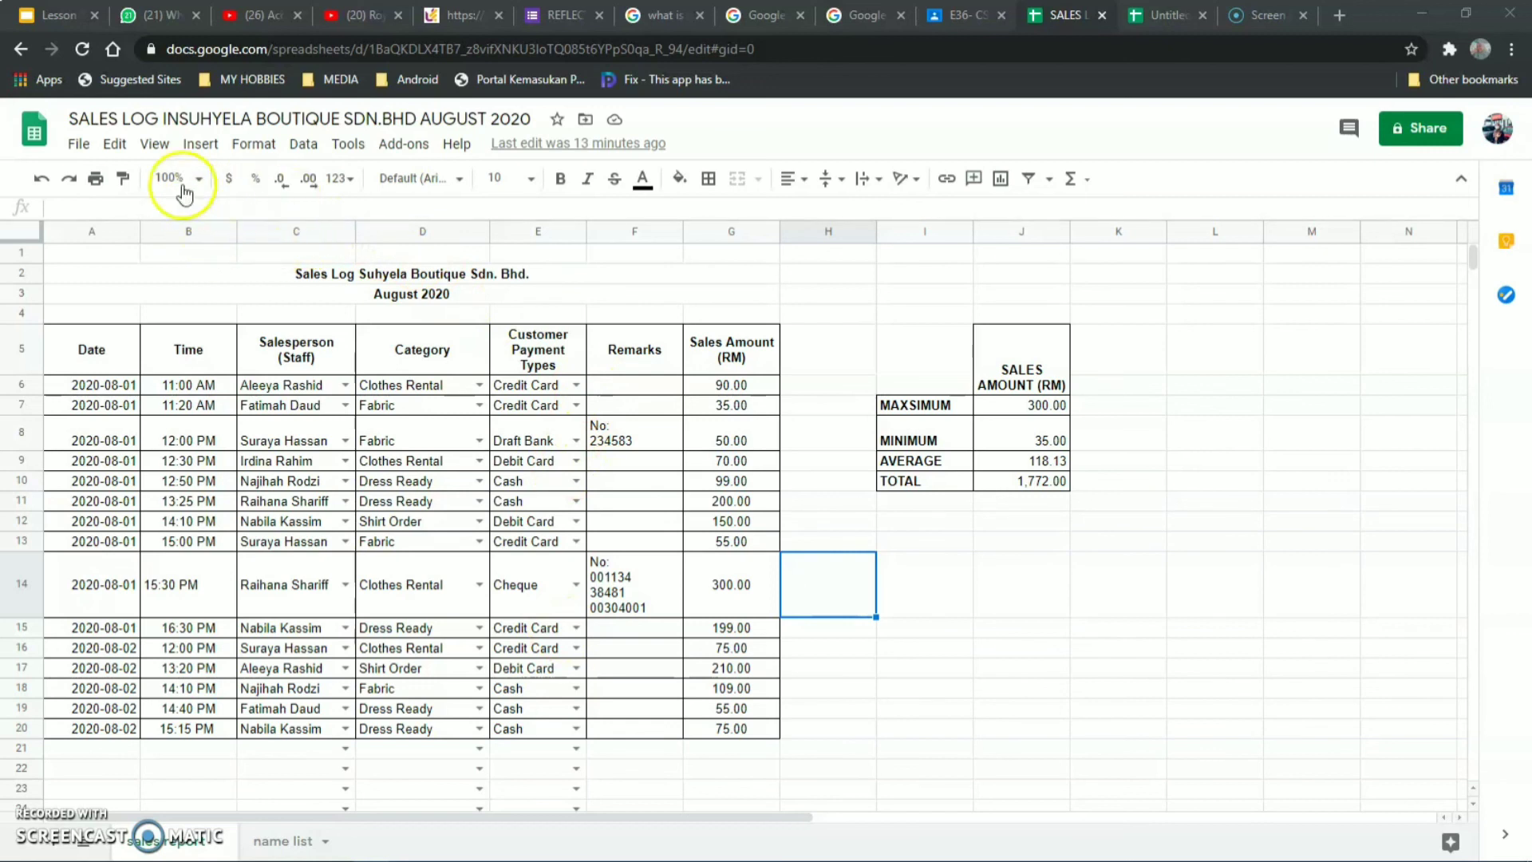
{"action": "left_click", "coordinate": [160, 121]}
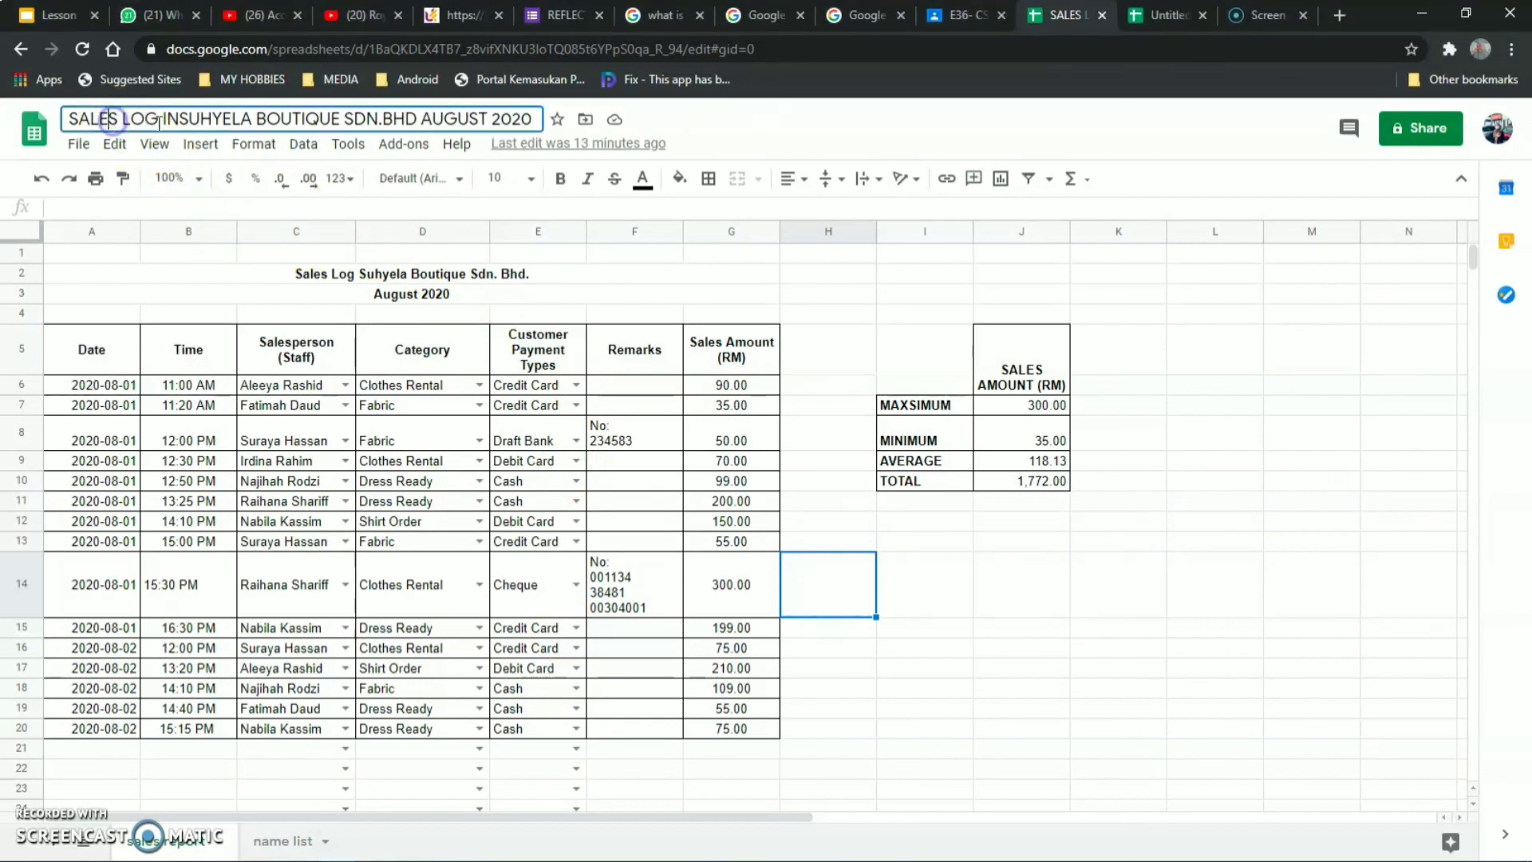
{"action": "left_click", "coordinate": [609, 266]}
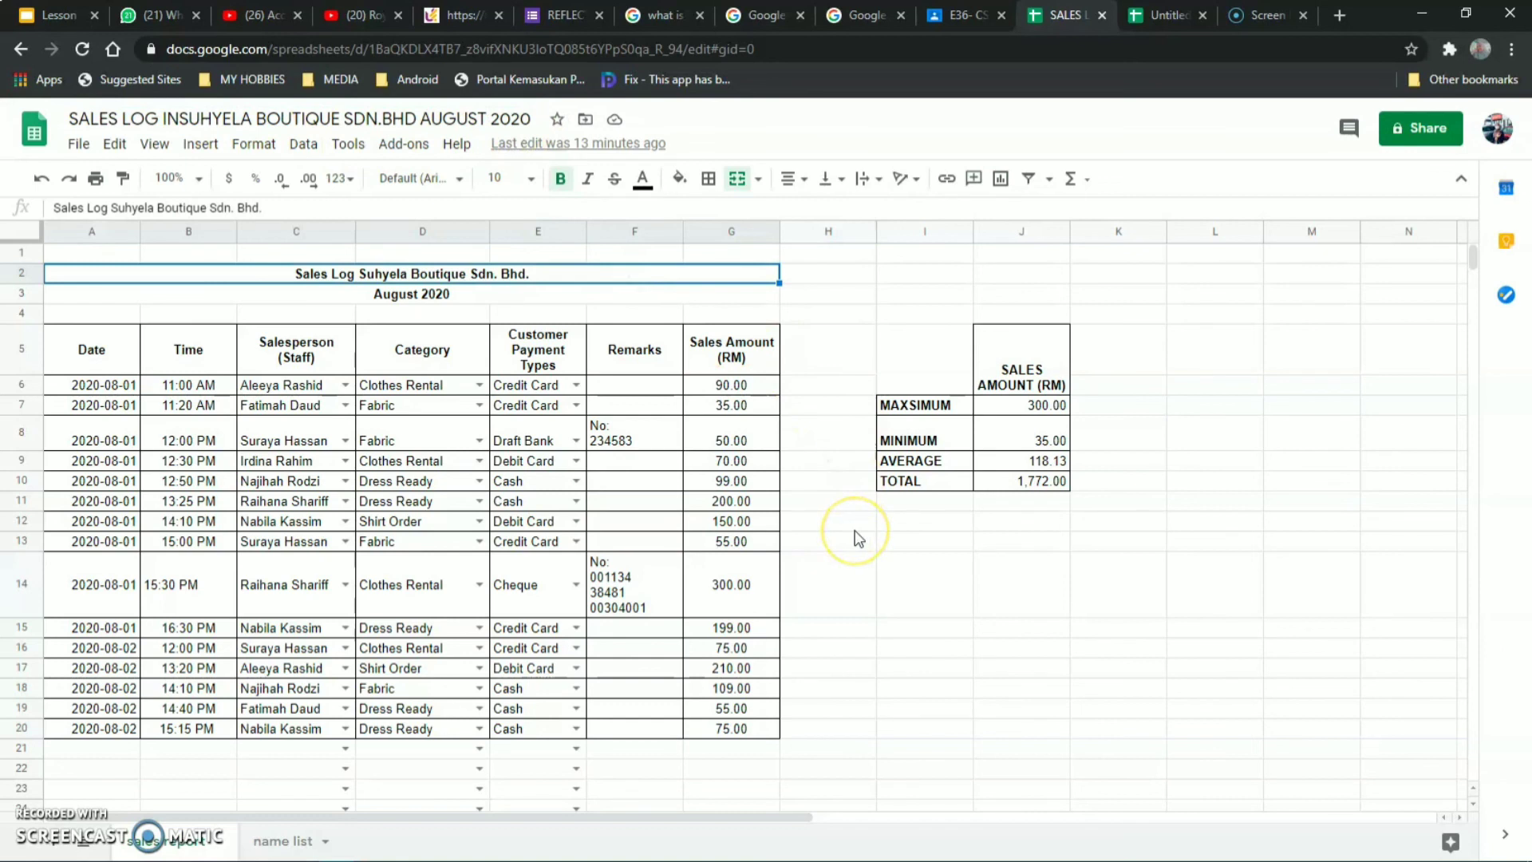